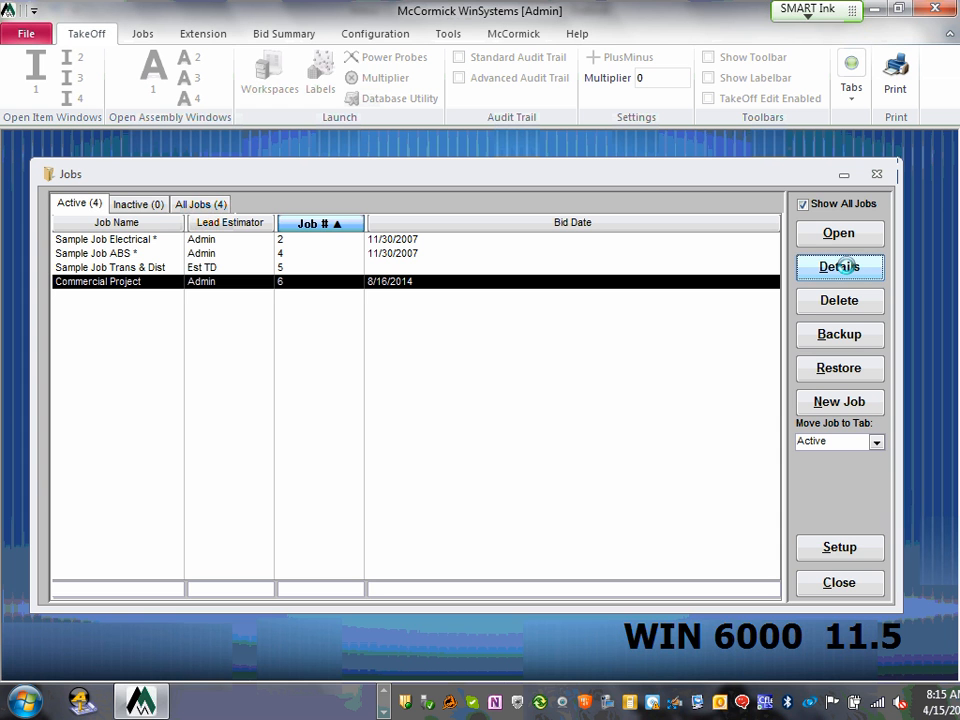
Review the job information of the Commercial Project job and return to the jobs list.
left_click(848, 268)
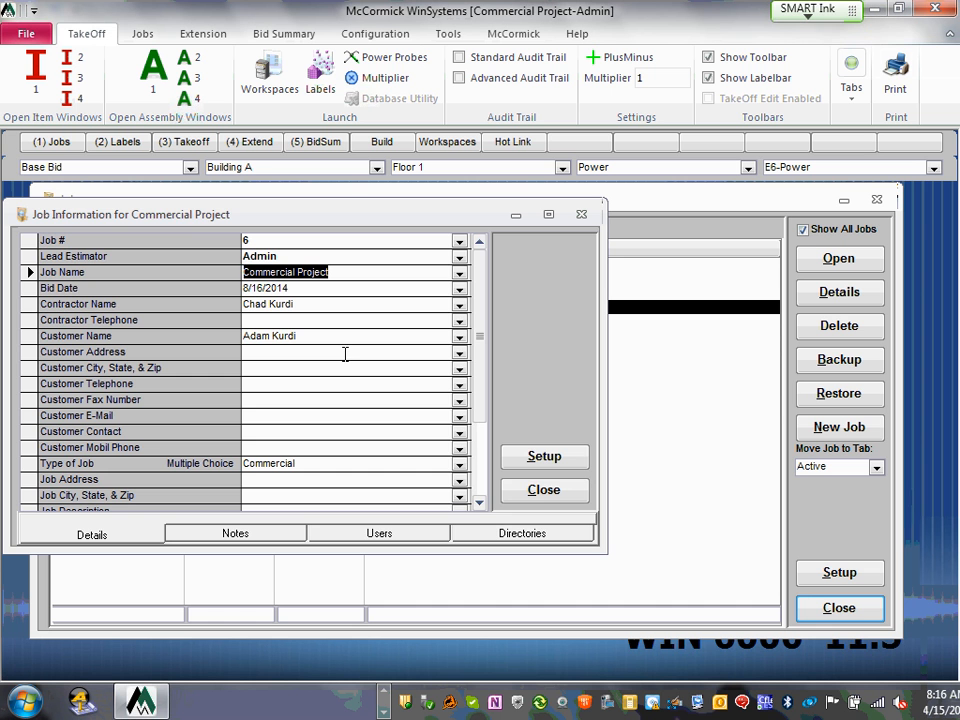
left_click(544, 490)
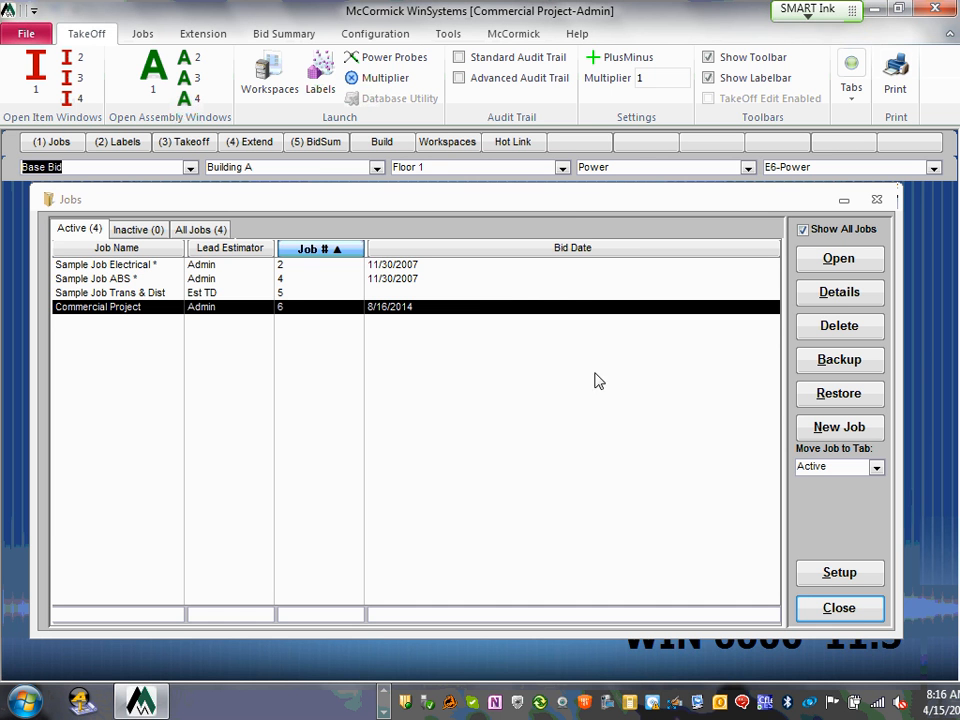
left_click(837, 294)
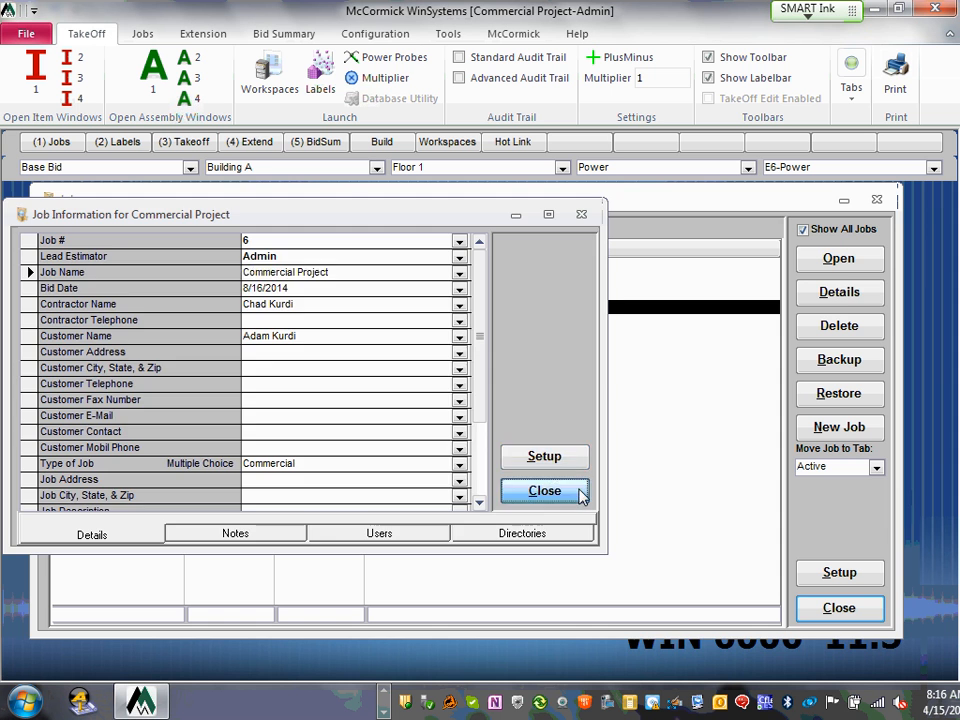
left_click(546, 490)
left_click(839, 293)
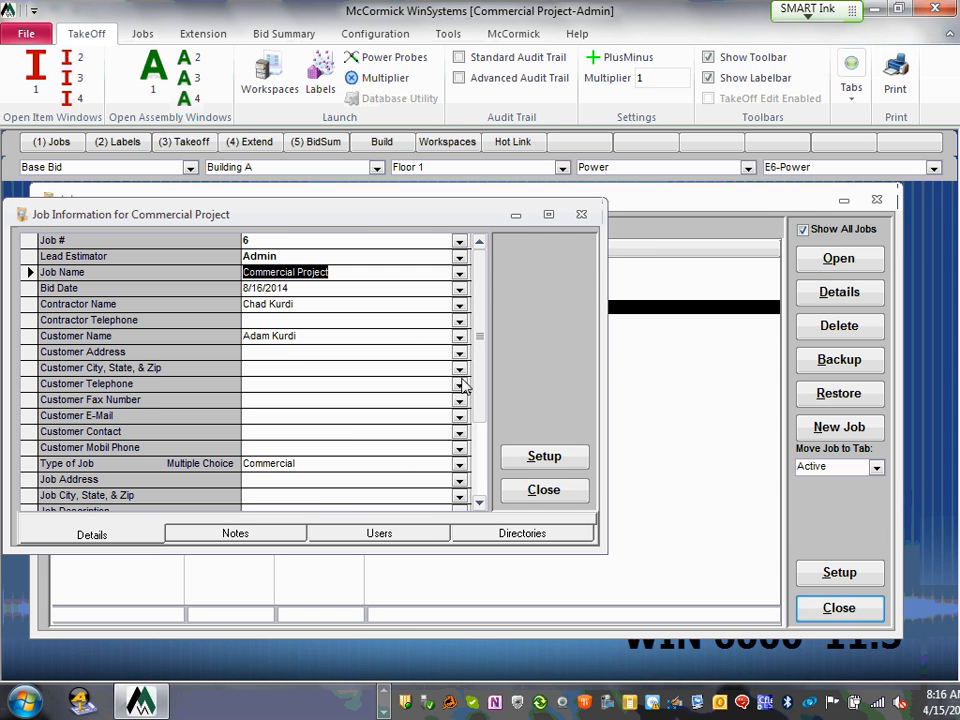
left_click(566, 495)
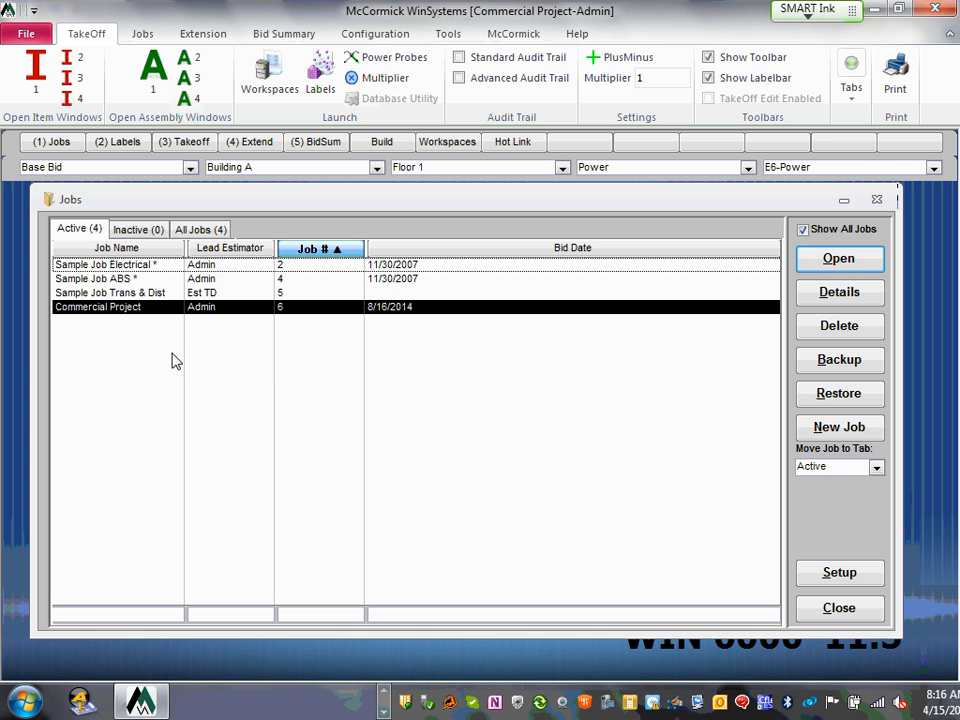
Open the Commercial Project job, check its extension labels and bring up the takeoff windows.
double_click(122, 307)
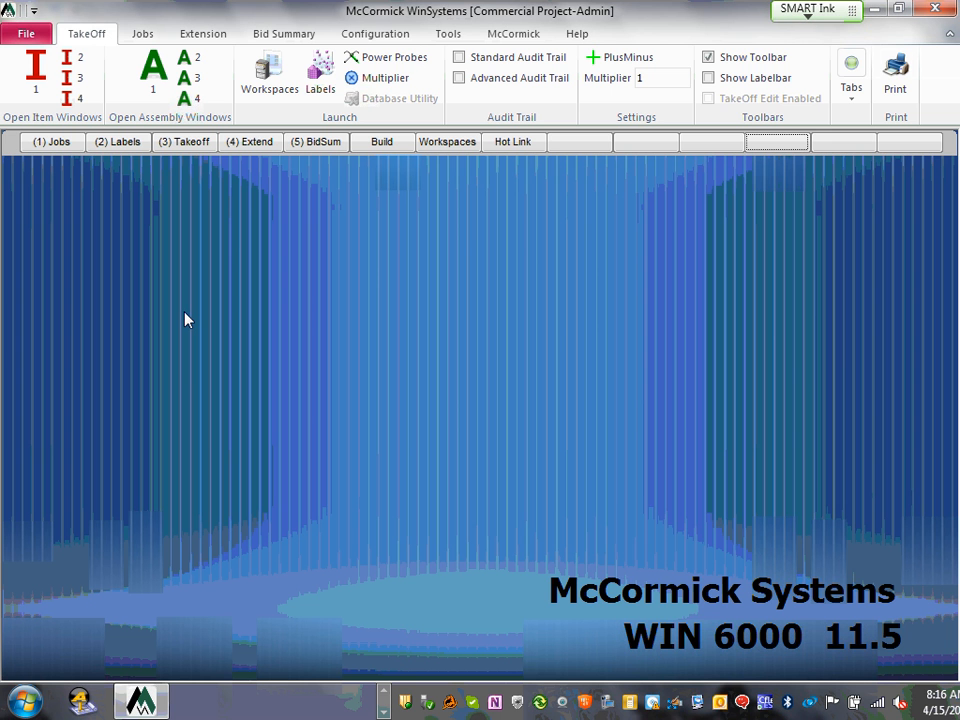
left_click(129, 146)
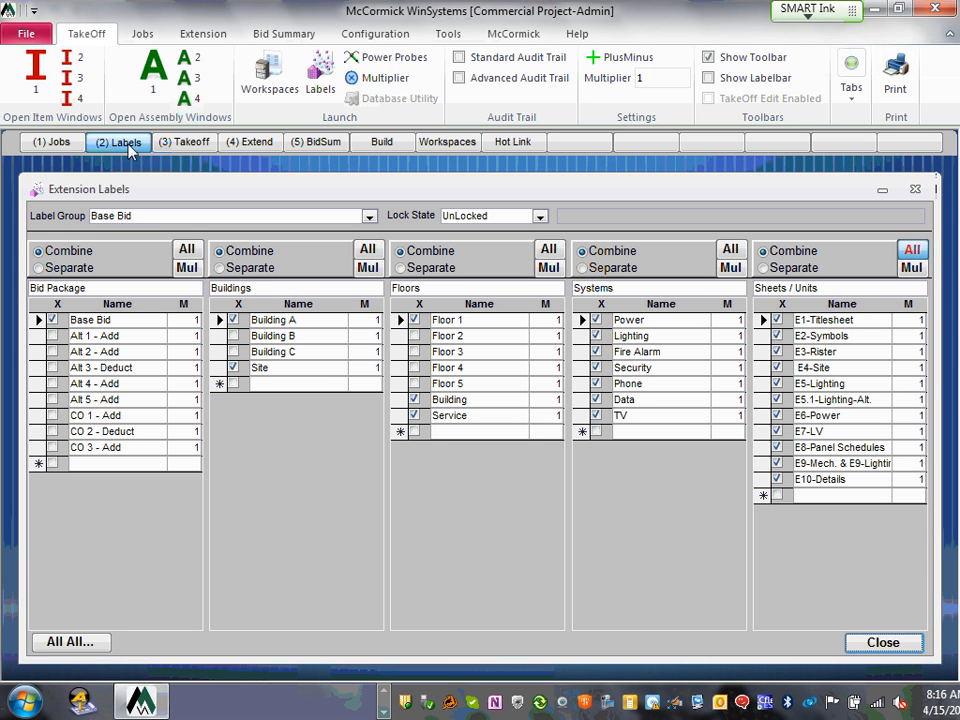
left_click(183, 142)
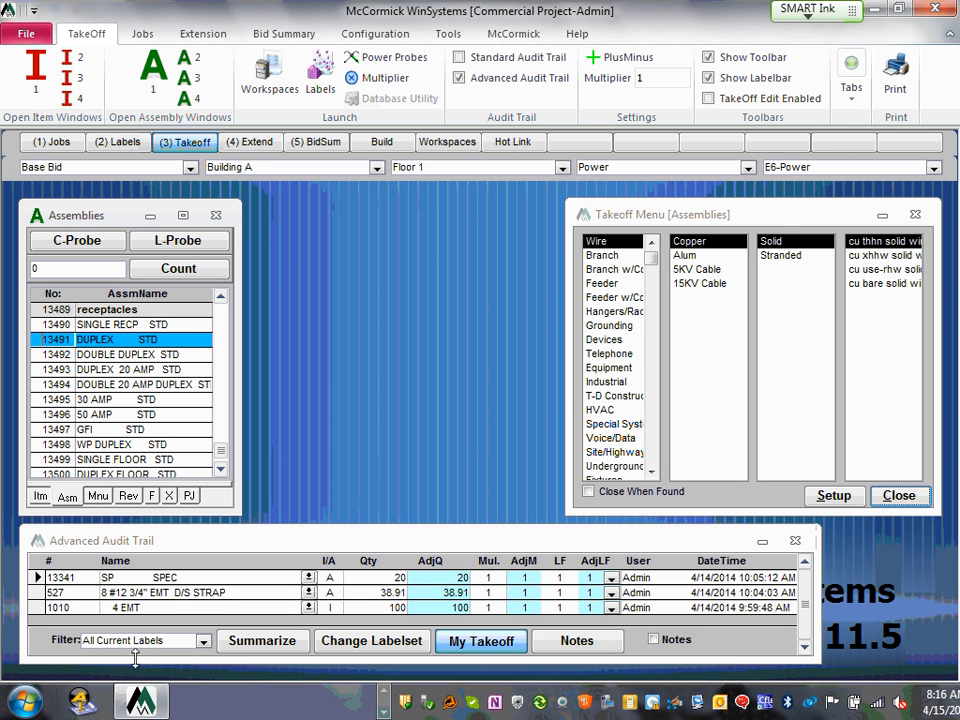
Filter the Advanced Audit Trail to All Takeoff and enlarge its window to show more columns and entries.
left_click(203, 640)
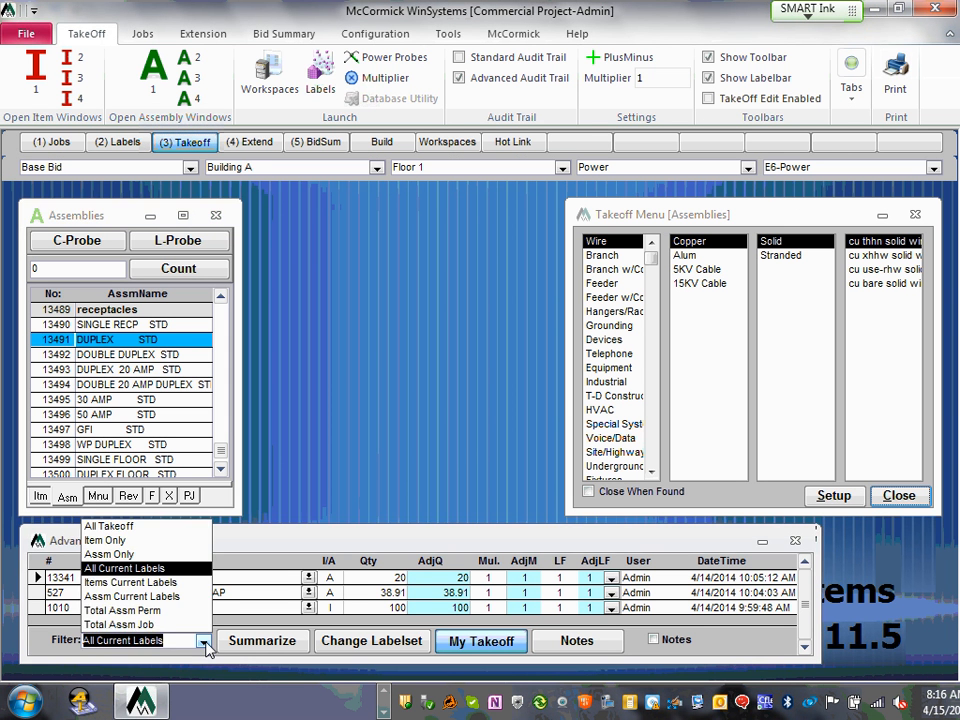
left_click(146, 527)
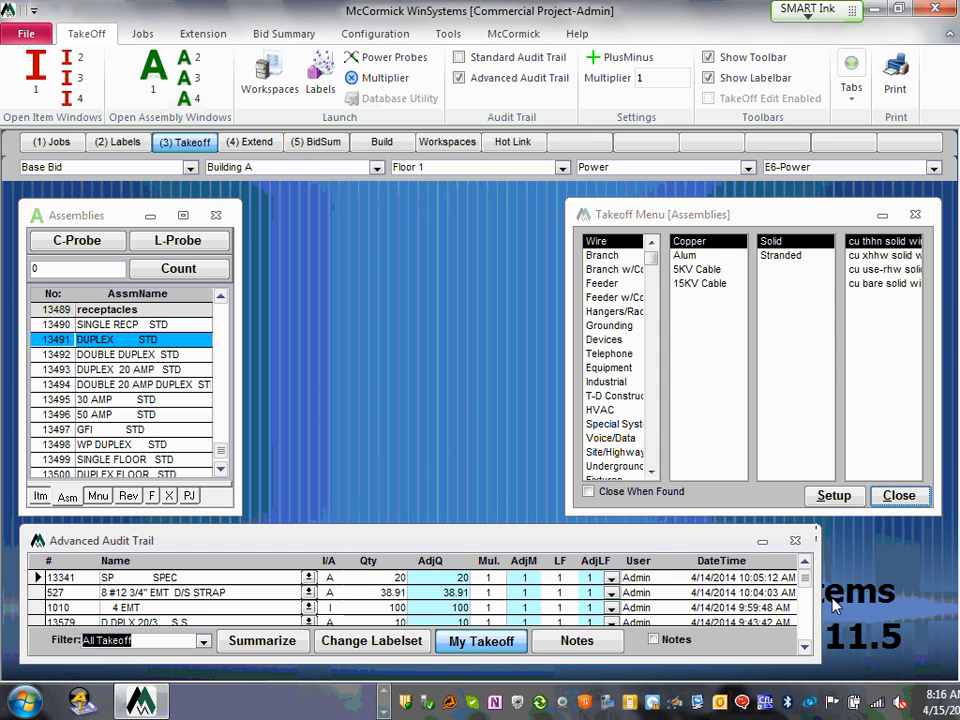
left_click_drag(819, 601, 956, 614)
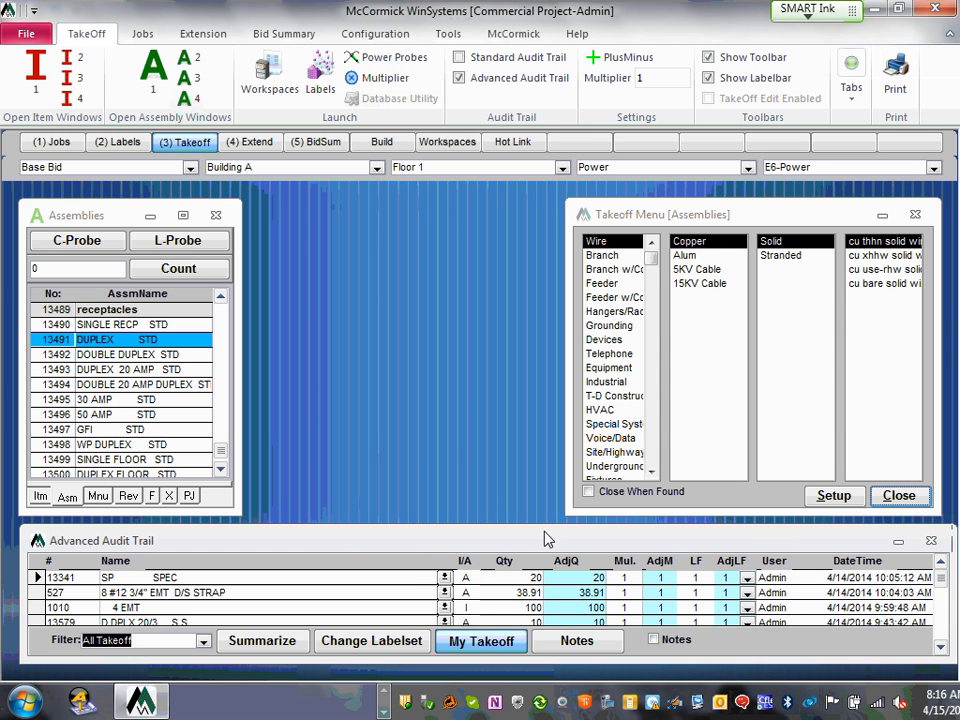
left_click_drag(525, 528, 522, 456)
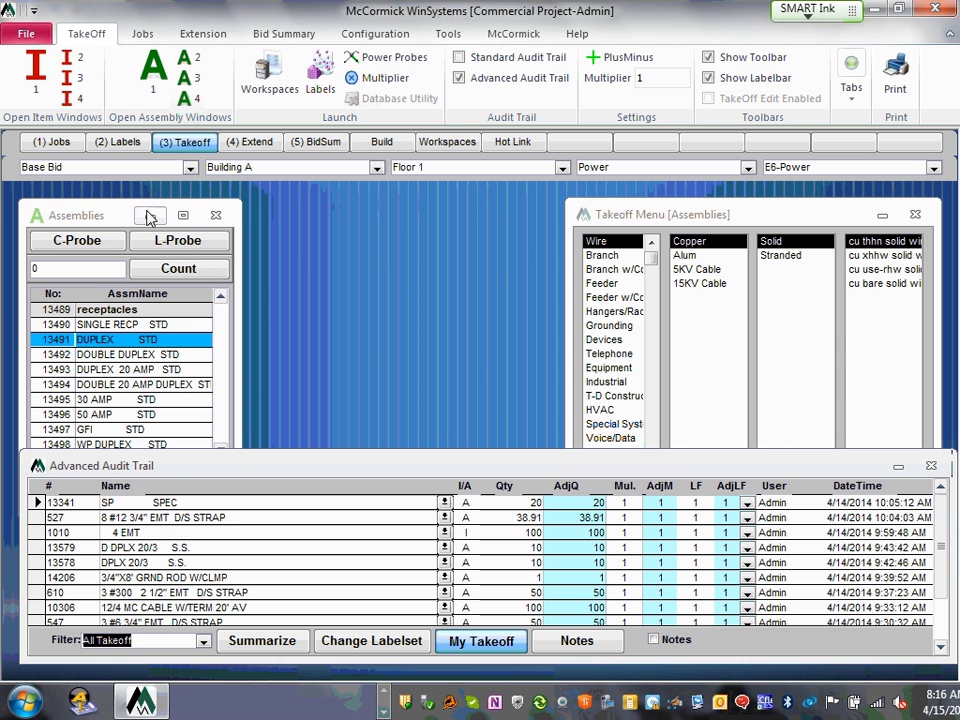
Move and resize the Assemblies and Takeoff Menu windows so they sit side by side above the audit trail.
left_click_drag(148, 217, 160, 189)
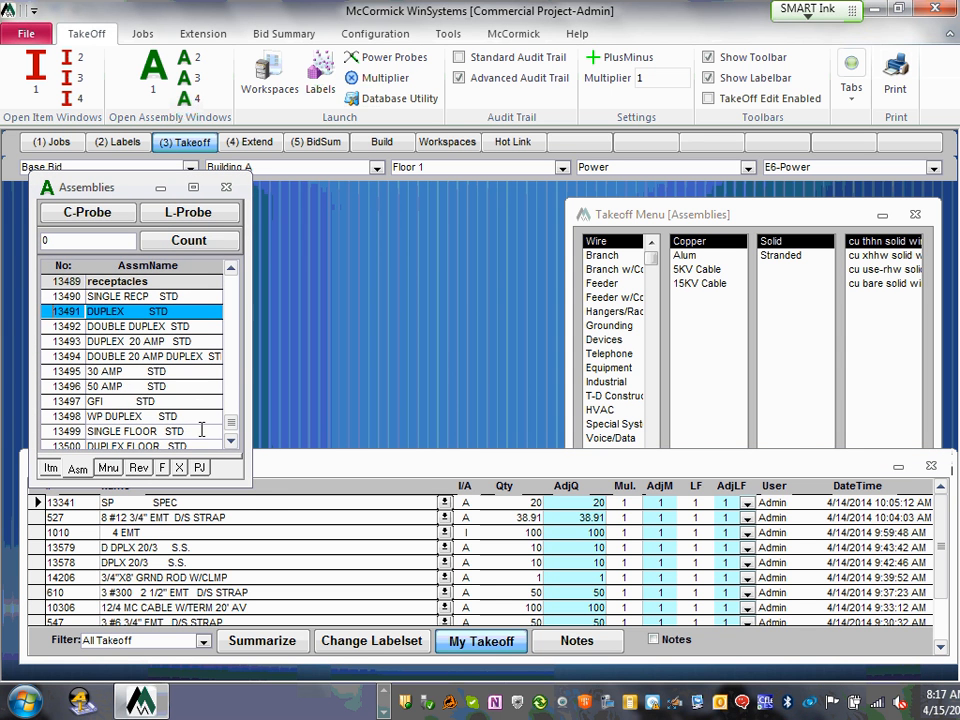
left_click_drag(250, 484, 437, 446)
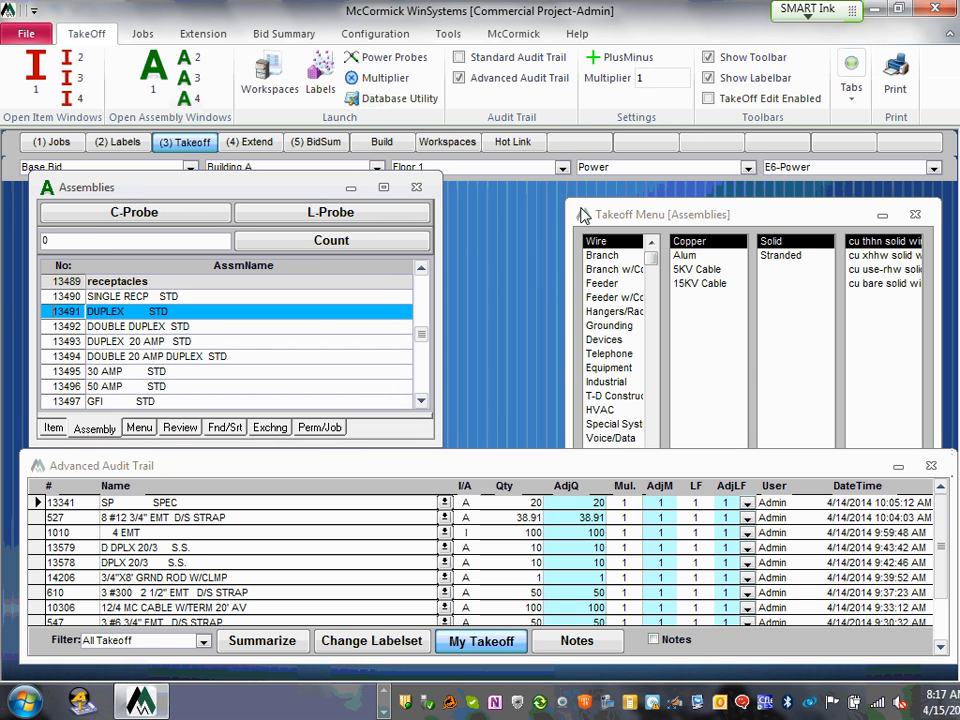
mouse_move(583, 216)
left_mouse_down()
mouse_move(618, 154)
mouse_move(591, 196)
mouse_move(598, 203)
left_mouse_up()
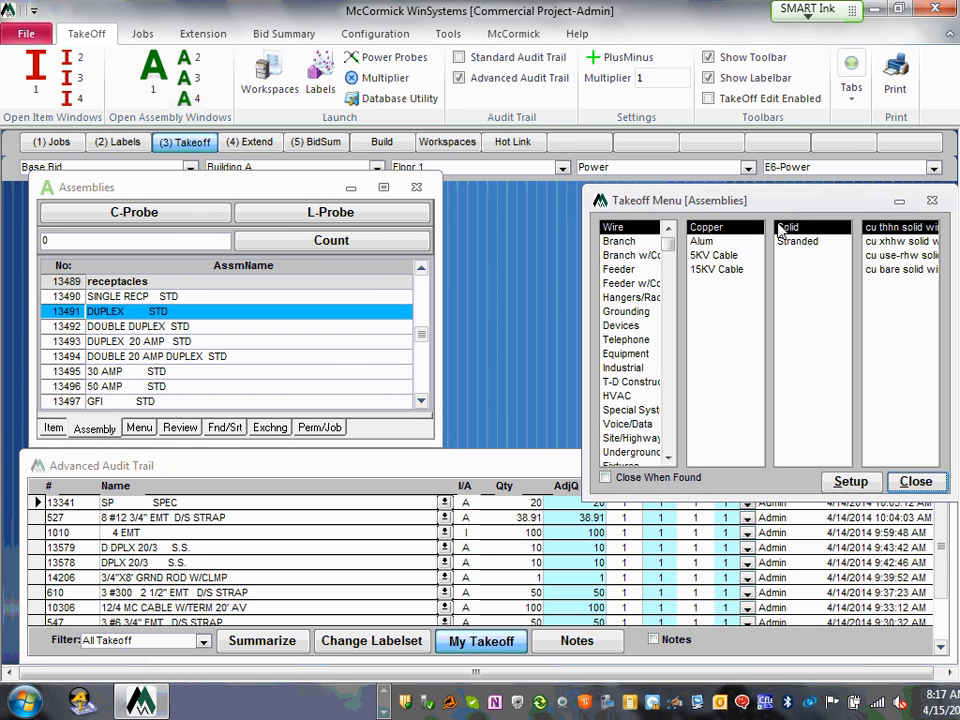
left_click_drag(587, 494, 450, 442)
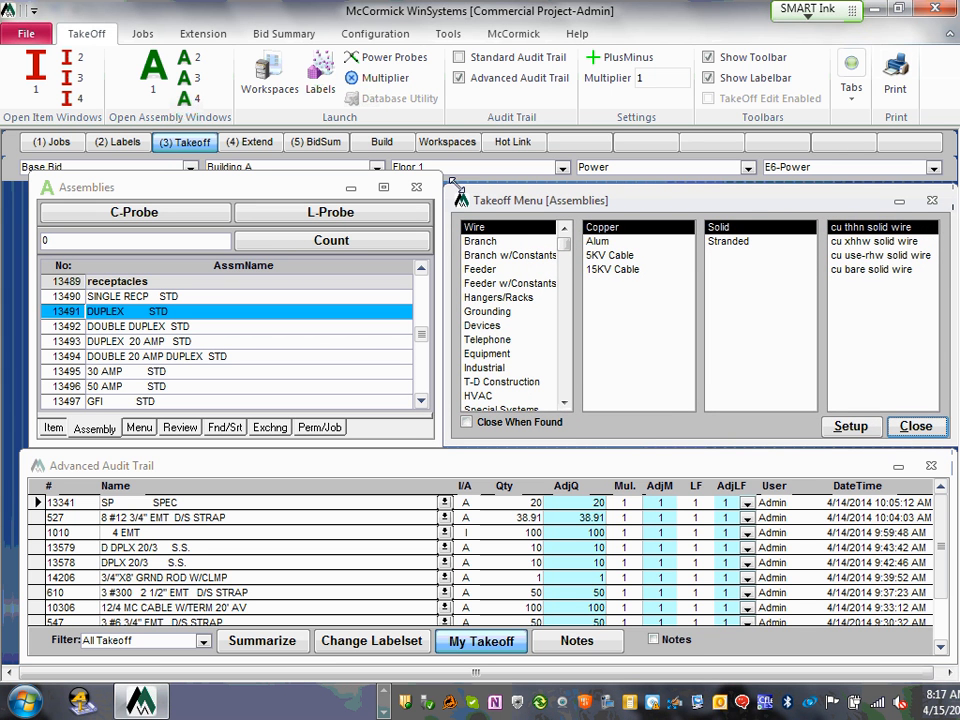
left_click_drag(451, 181, 455, 167)
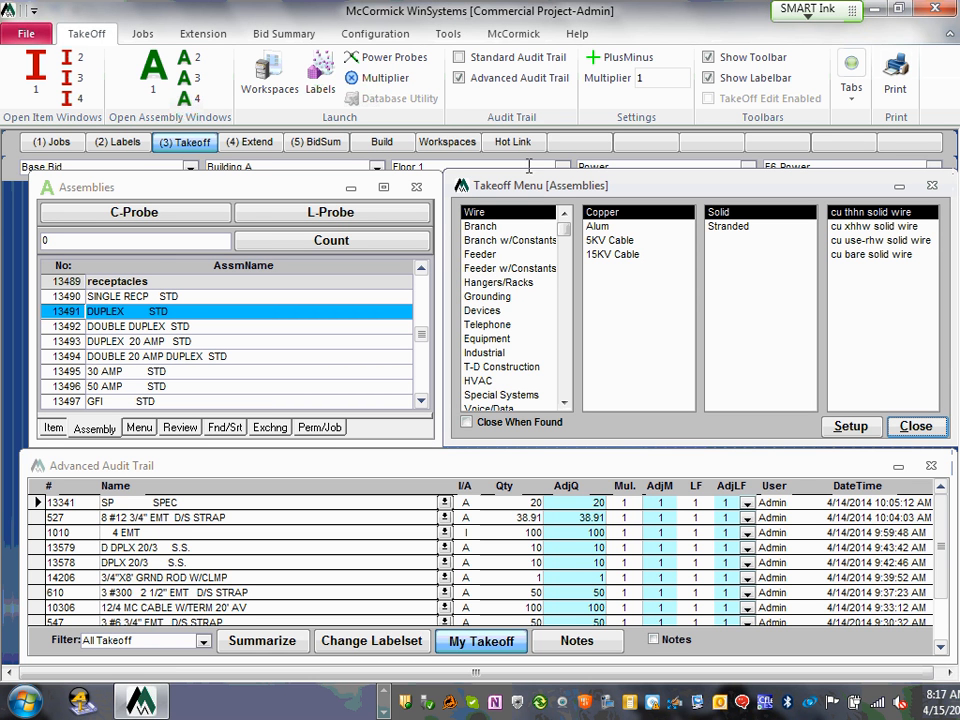
Take off a quantity of 1000 for the DUPLEX STD assembly.
left_click(120, 240)
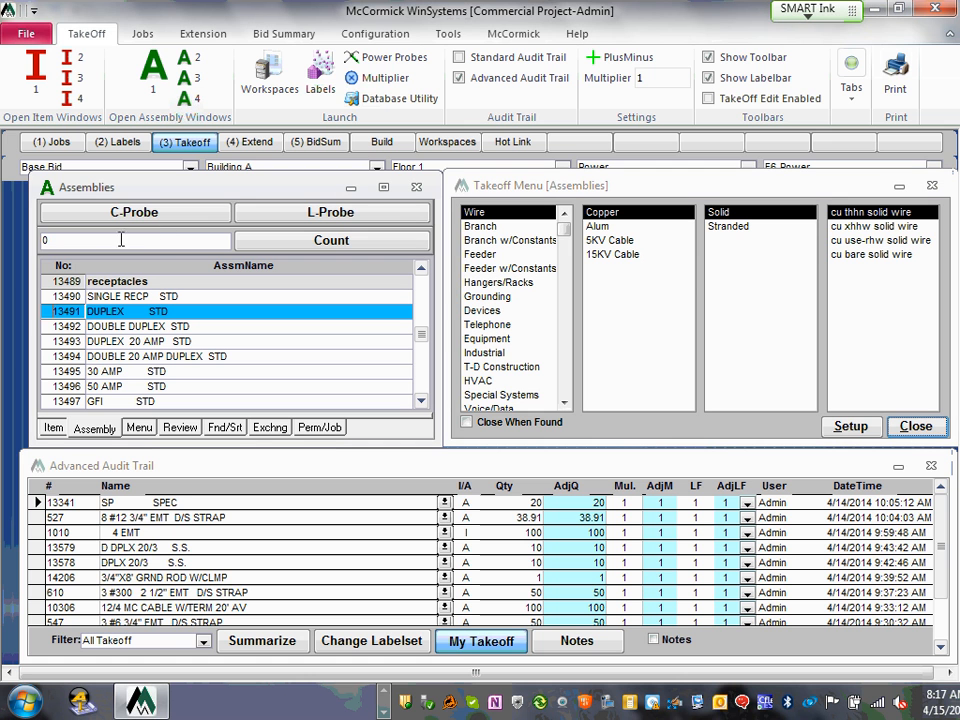
left_click_drag(118, 240, 44, 240)
type("000")
key("Return")
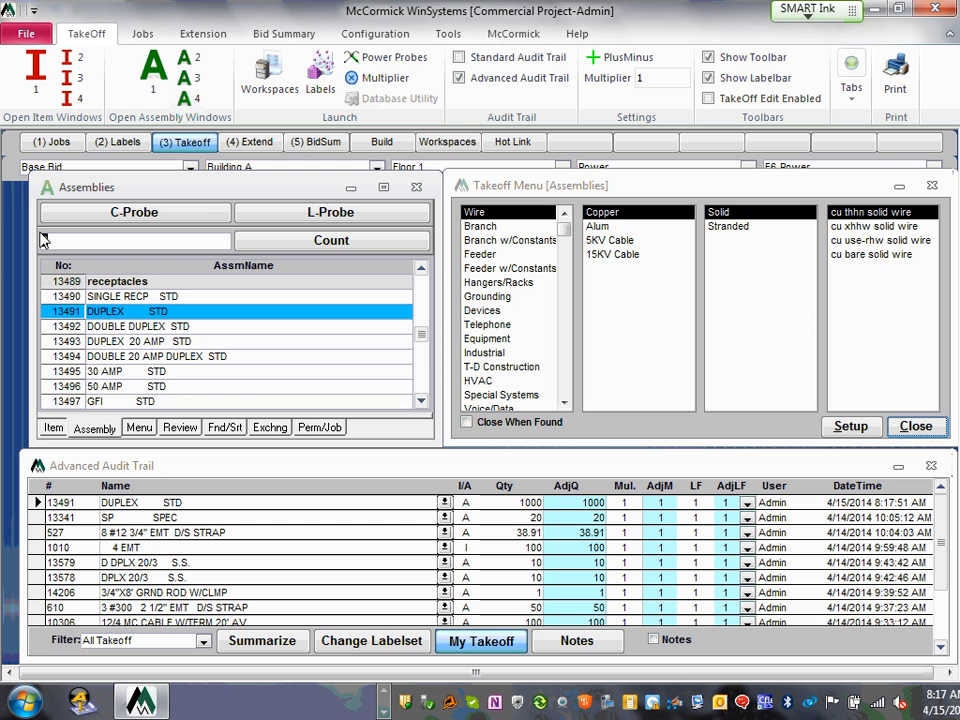
Widen the Assemblies and Advanced Audit Trail windows to fill the unused workspace beside them.
left_click_drag(33, 178, 9, 186)
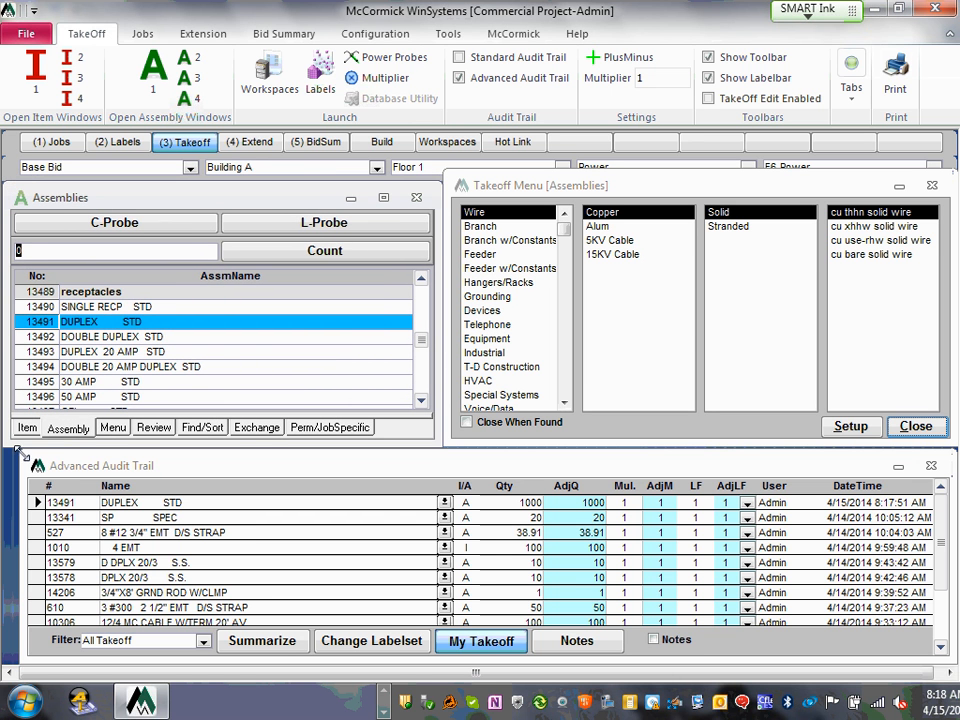
left_click_drag(21, 452, 6, 455)
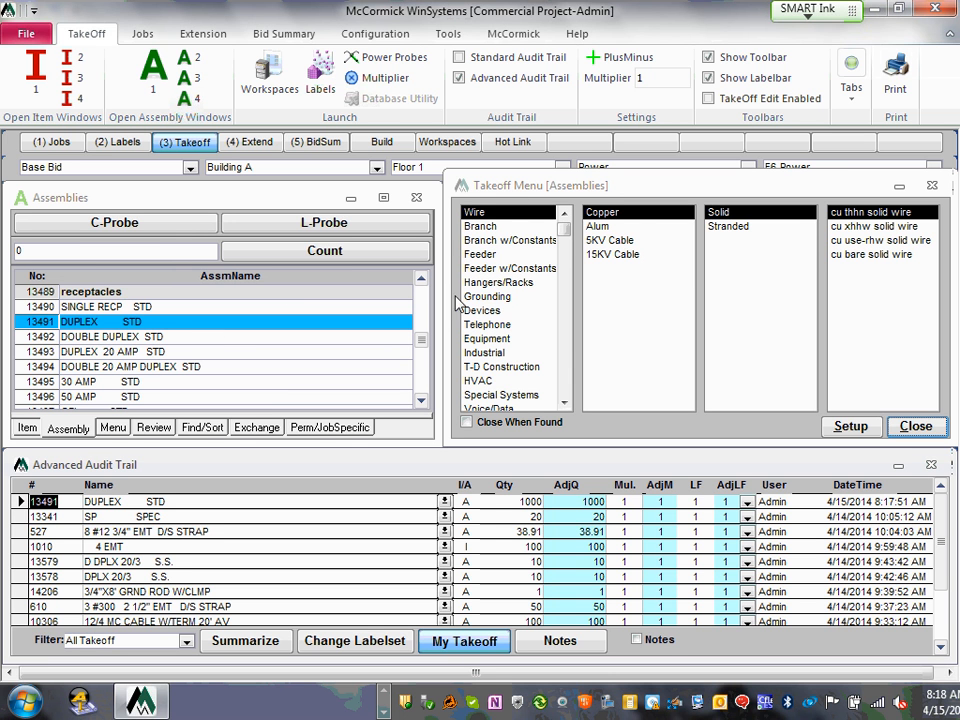
Find the DPLX 20/3 S.S. assembly in the takeoff menu under Devices, Spec., Recpt Spec.
left_click(483, 312)
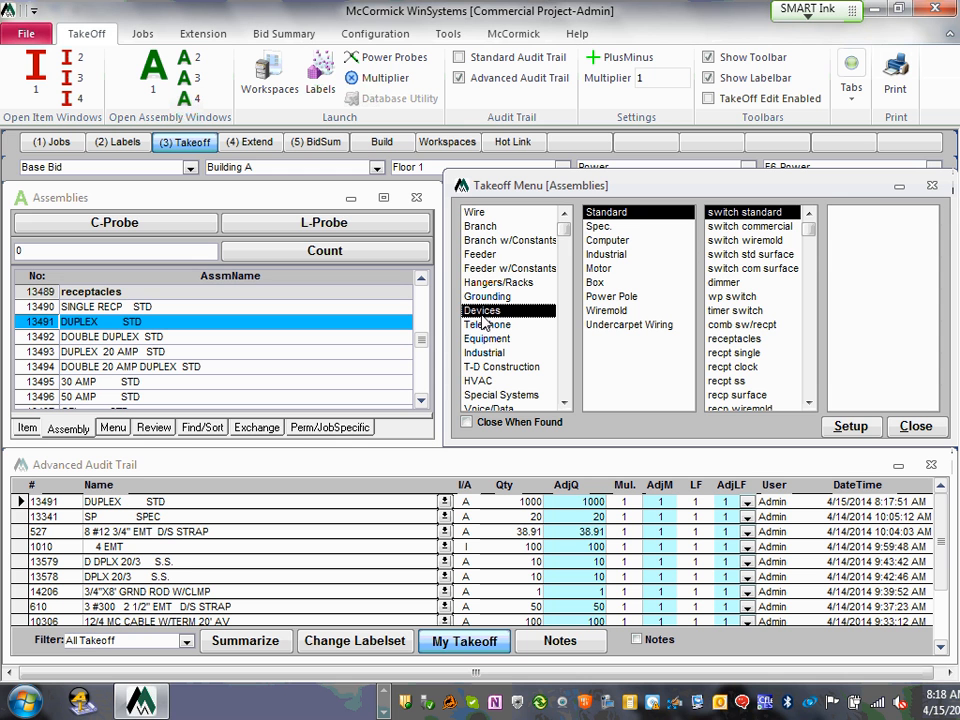
left_click(600, 226)
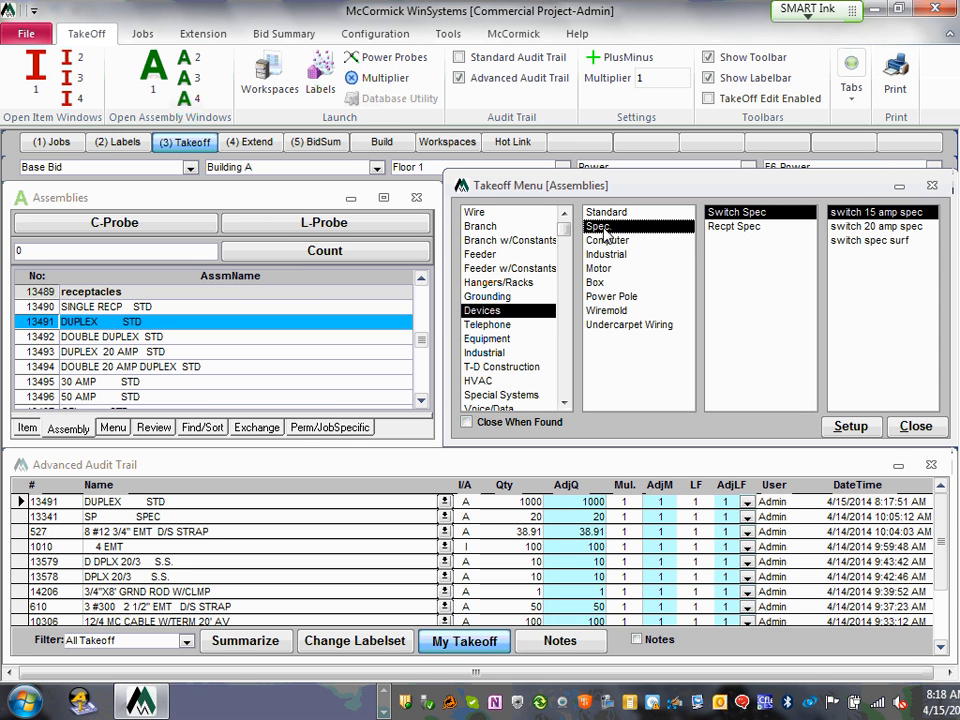
left_click(747, 212)
left_click(885, 227)
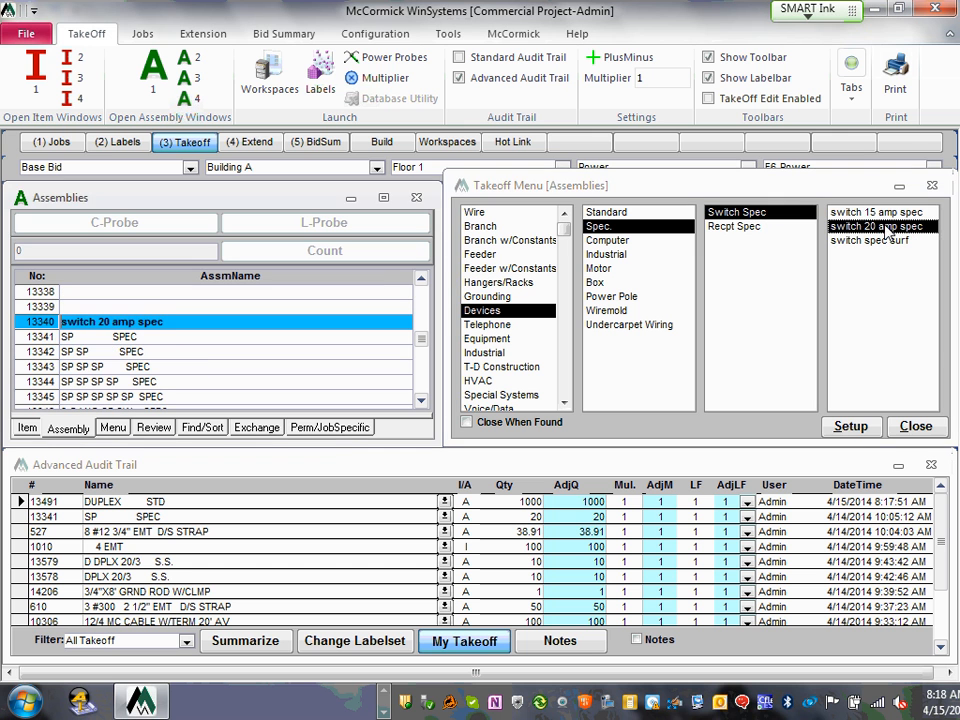
left_click(754, 228)
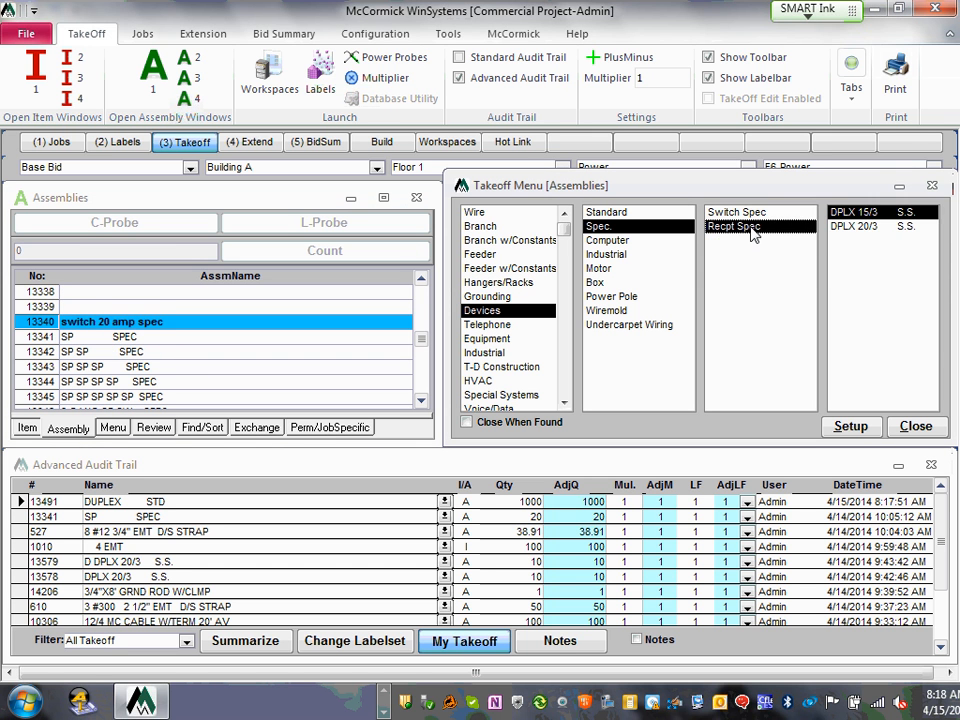
left_click(874, 229)
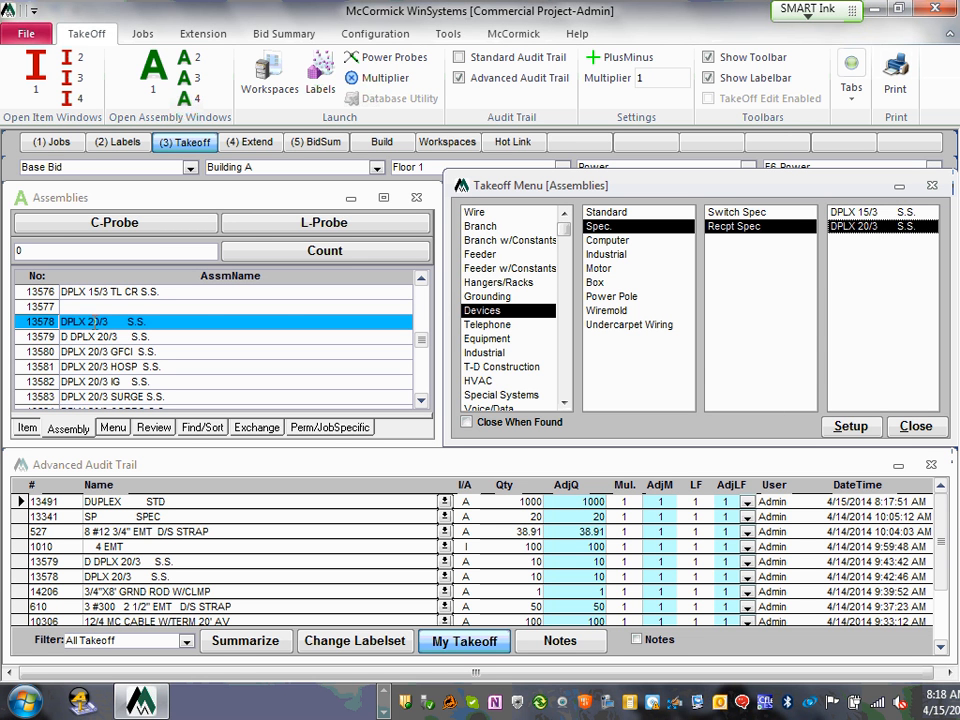
Take off a quantity of 10 for the DPLX 20/3 S.S. assembly.
left_click(48, 253)
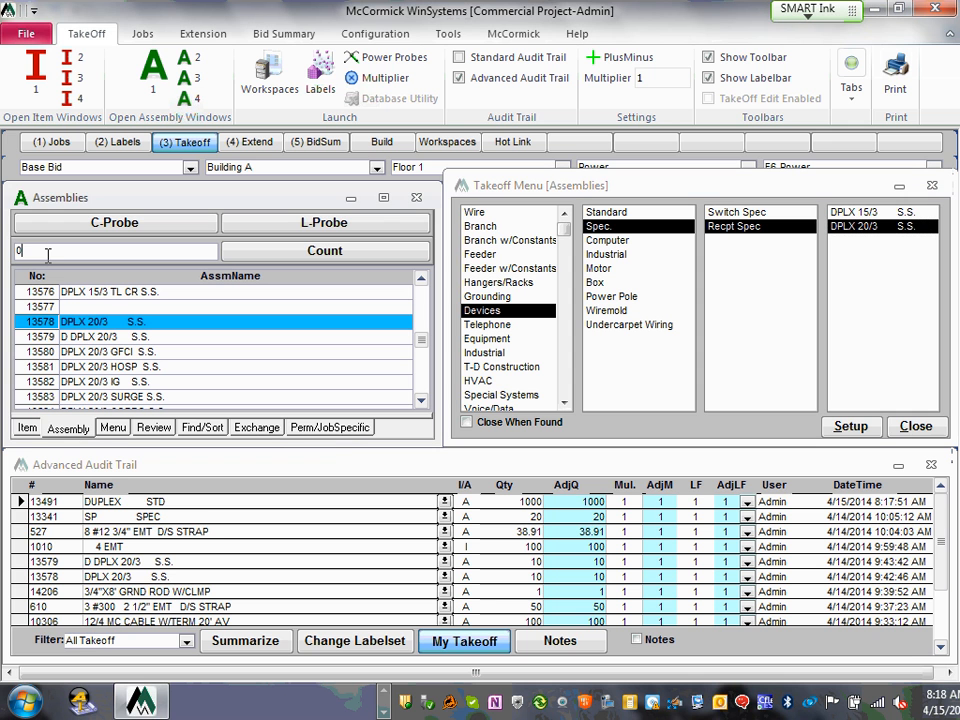
type("10")
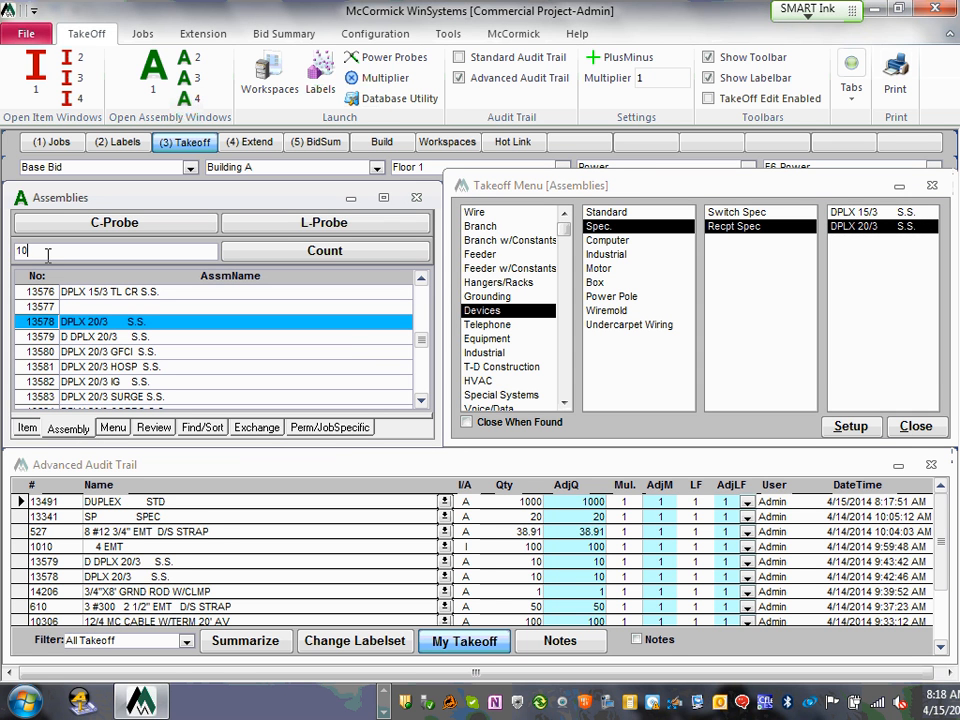
key("Return")
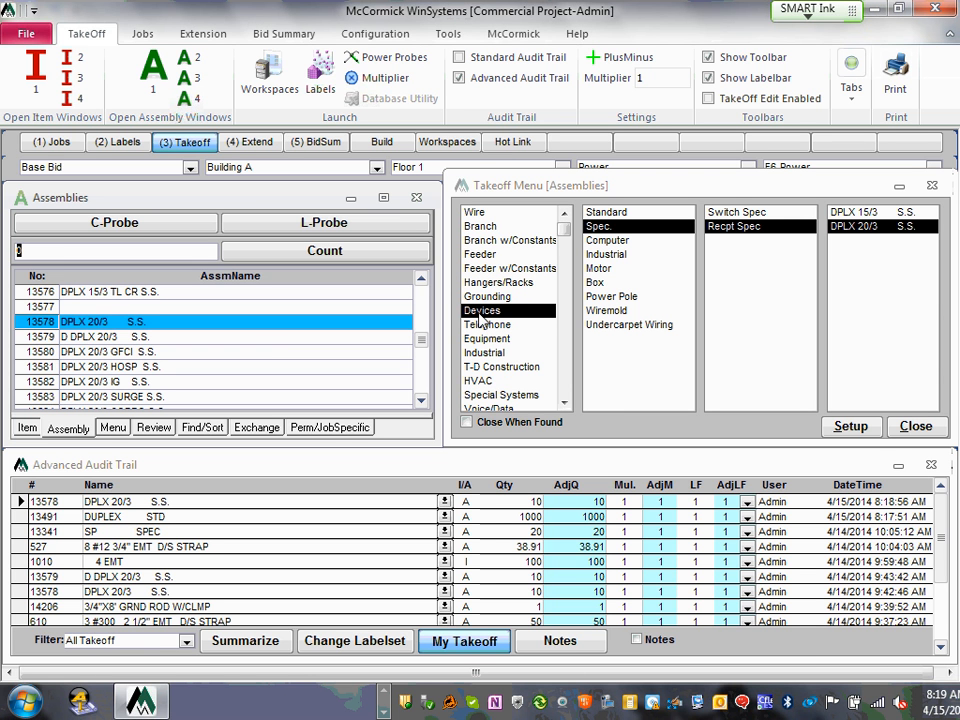
Browse the Box, Motor and Spec. device categories, including the motor switch and Switch Spec assemblies.
left_click(617, 231)
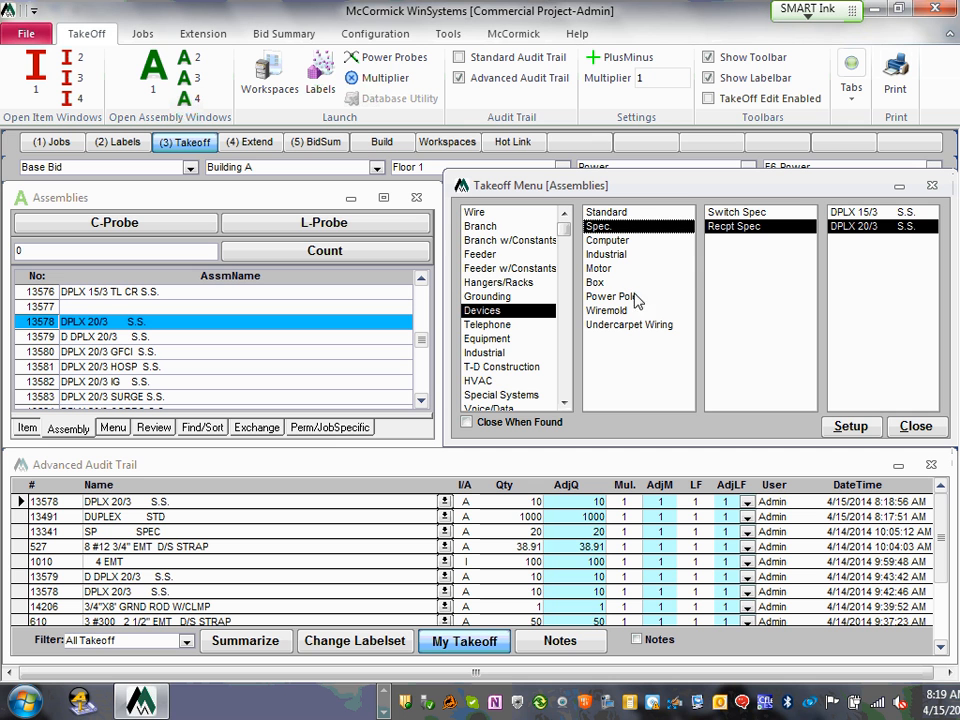
left_click(595, 284)
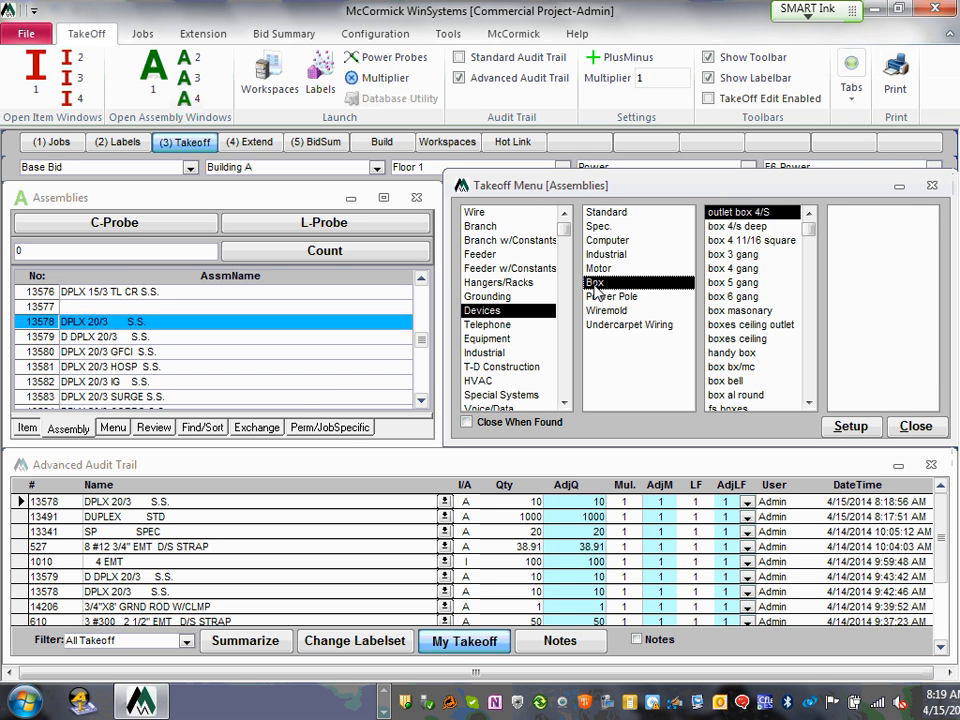
left_click(598, 268)
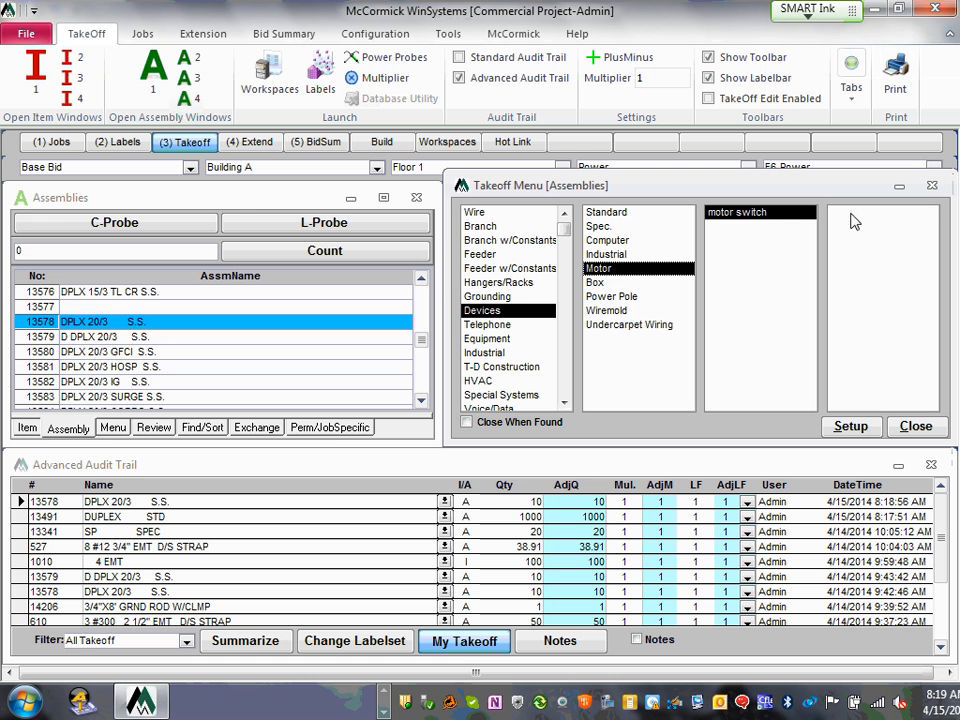
left_click(771, 216)
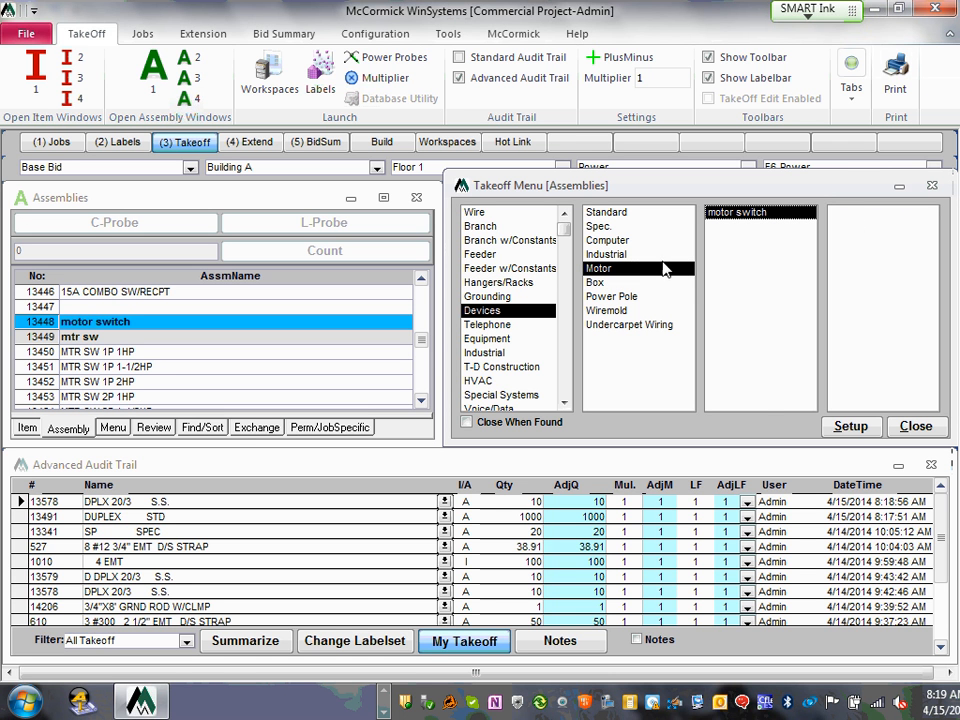
left_click(606, 229)
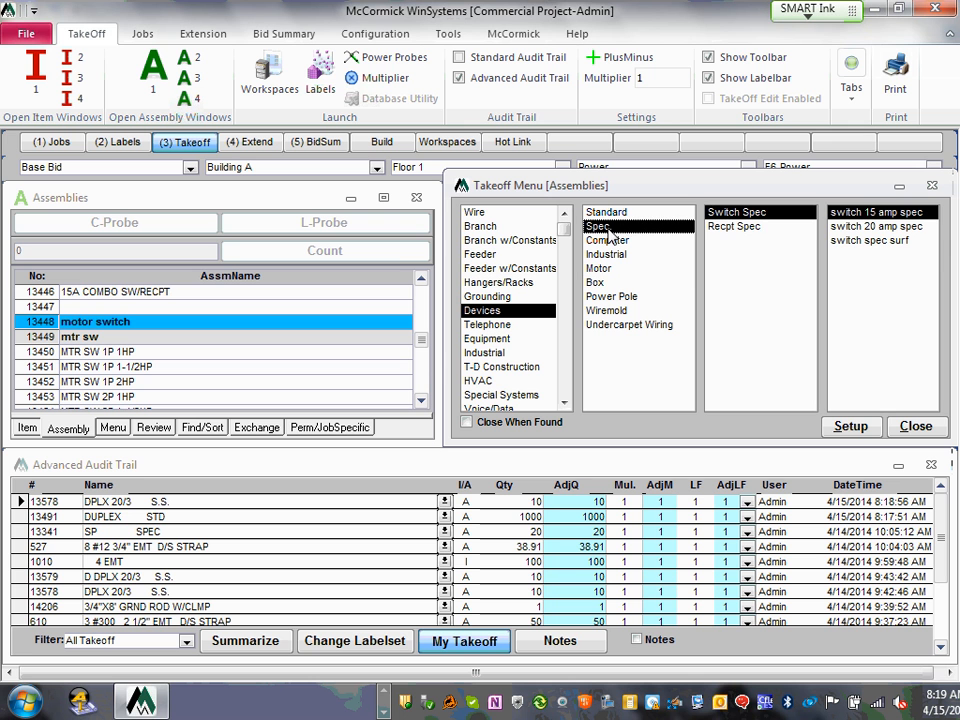
left_click(764, 212)
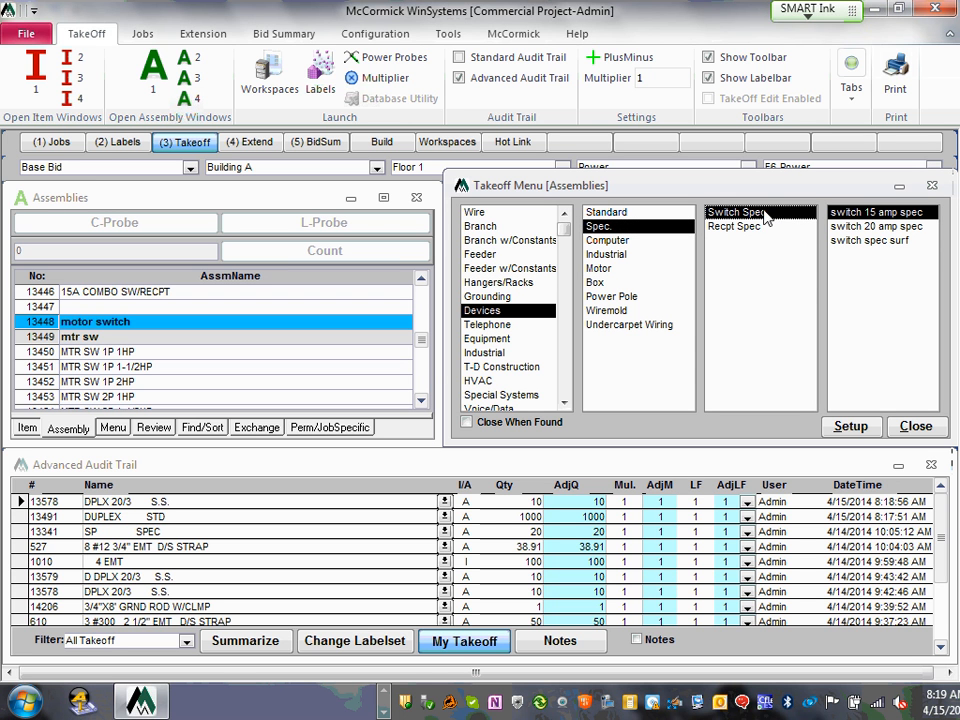
Look up the switch spec surf and switch 20 amp spec assemblies under Devices, Spec., Switch Spec in the takeoff menu.
left_click(868, 240)
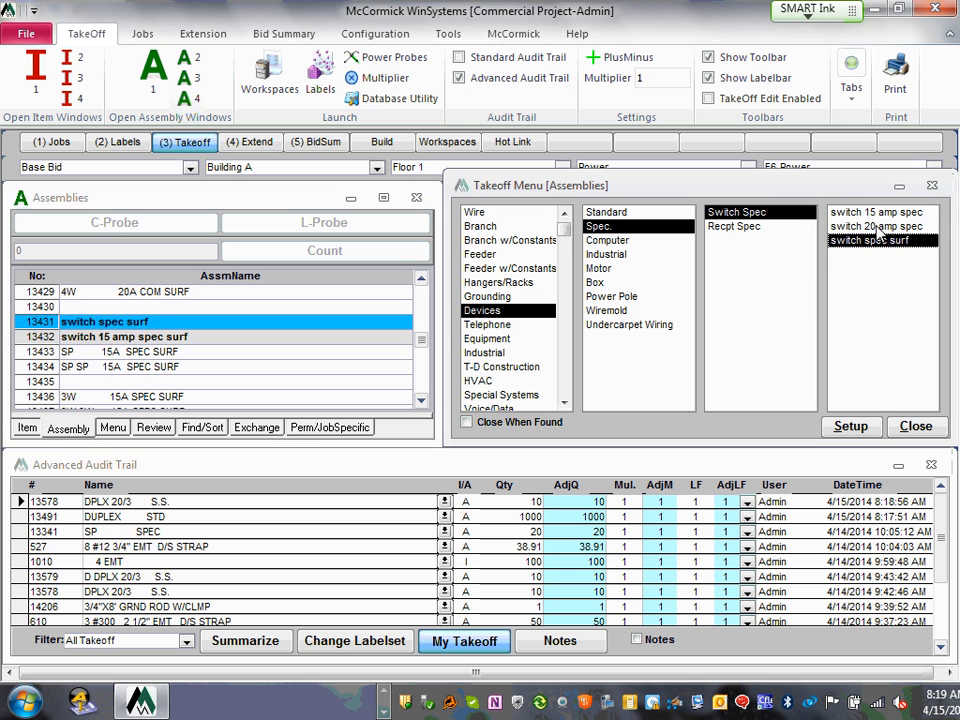
left_click(878, 227)
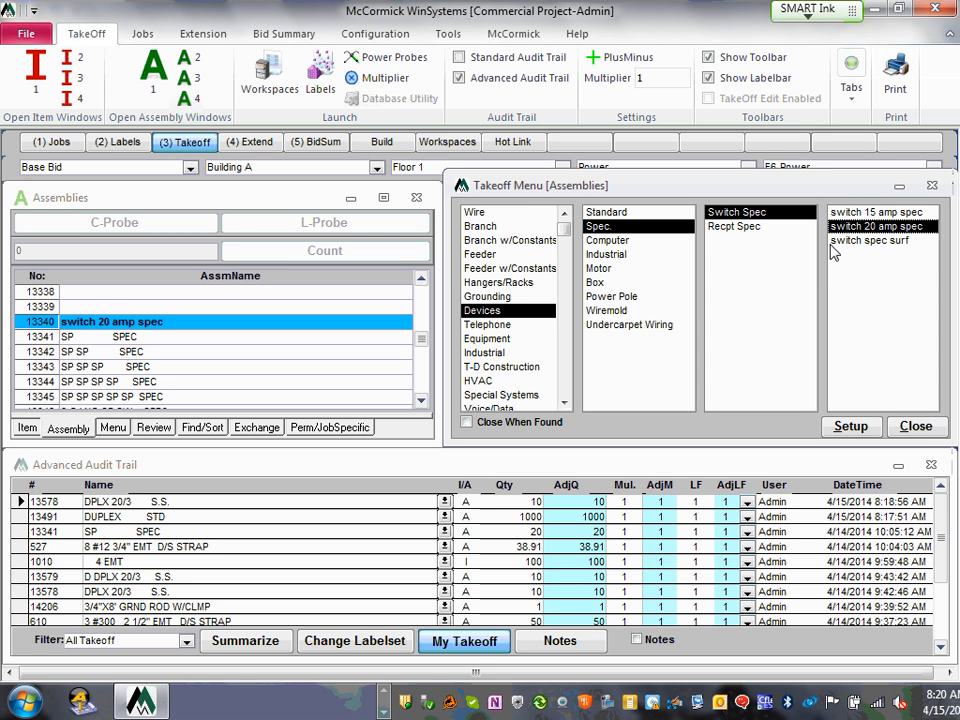
Extend the takeoff with the current Base Bid label selections to reach the extension reports.
left_click(253, 142)
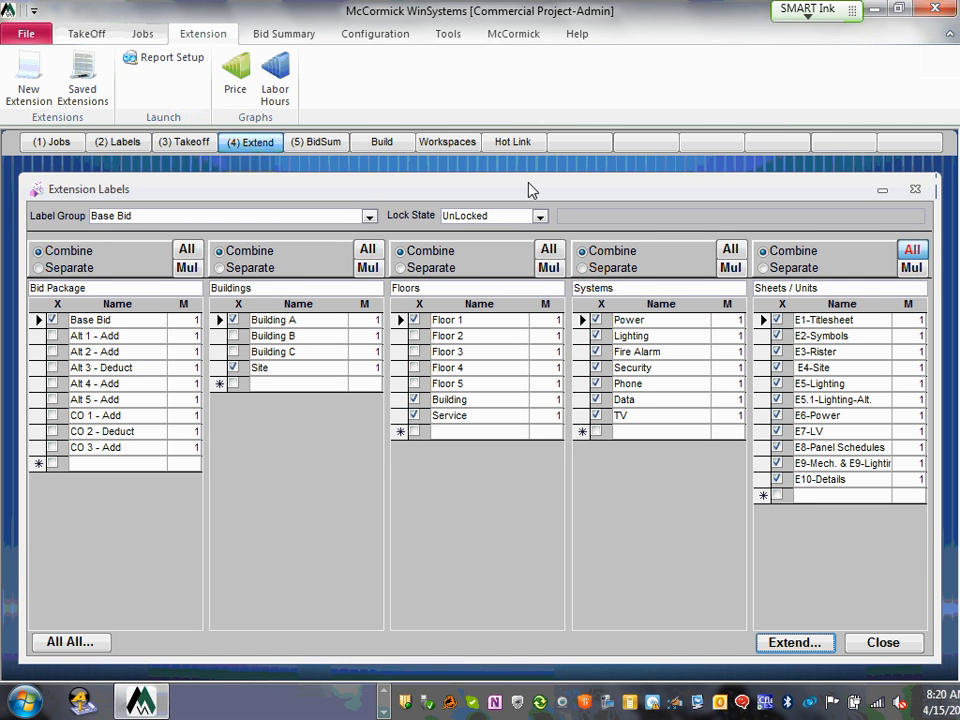
left_click_drag(588, 196, 584, 160)
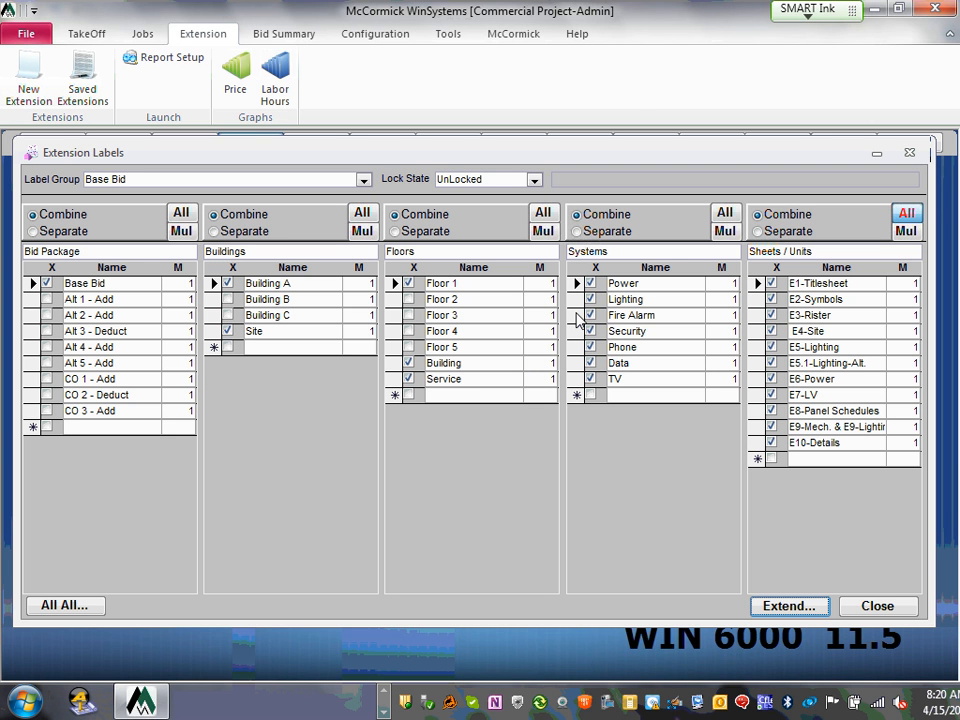
left_click(799, 609)
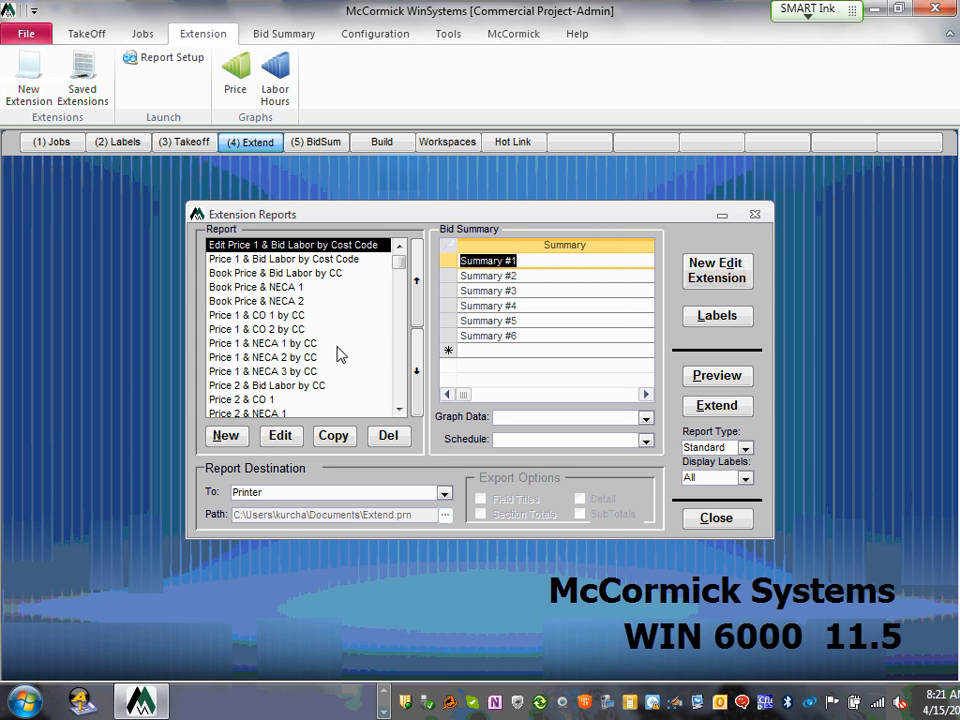
Select the Price 3 & NECA 3 report among the extension reports.
left_click(398, 409)
left_click(398, 409)
left_click(398, 409)
left_click(398, 409)
left_click(398, 409)
left_click(398, 409)
left_click(398, 409)
left_click(398, 409)
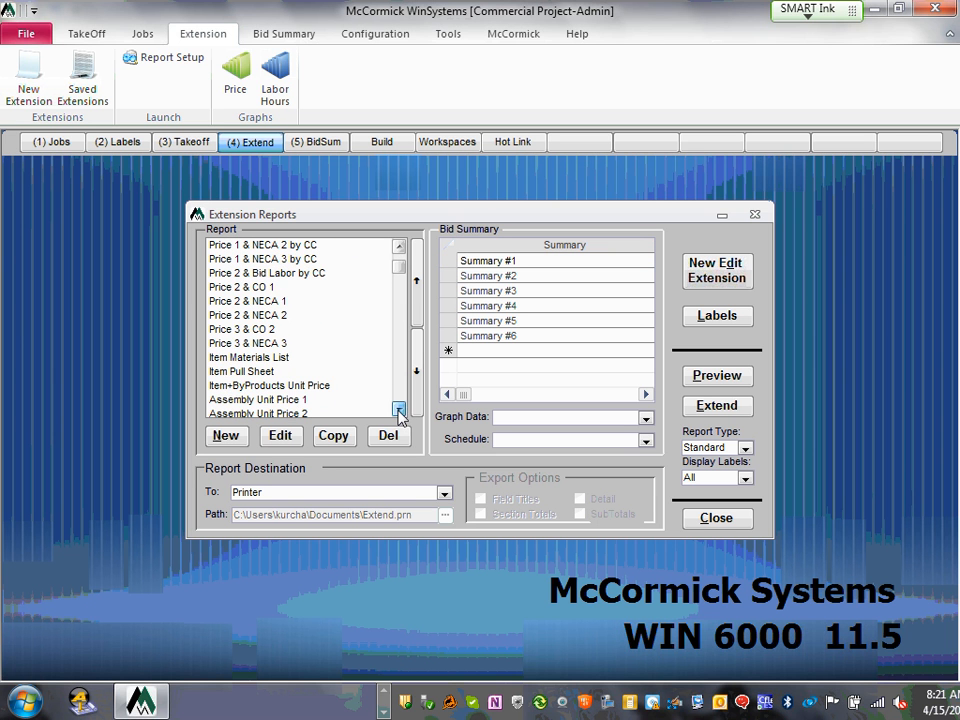
left_click(243, 344)
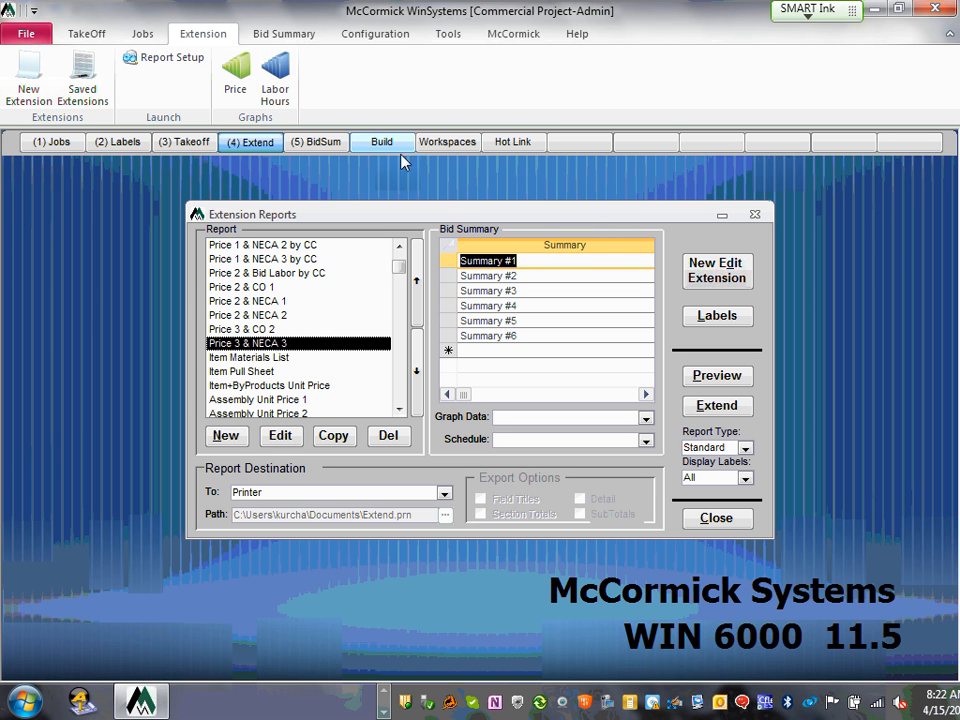
Change the selected extension report to Book Price & NECA 1.
left_click(399, 246)
left_click(399, 246)
left_click(399, 246)
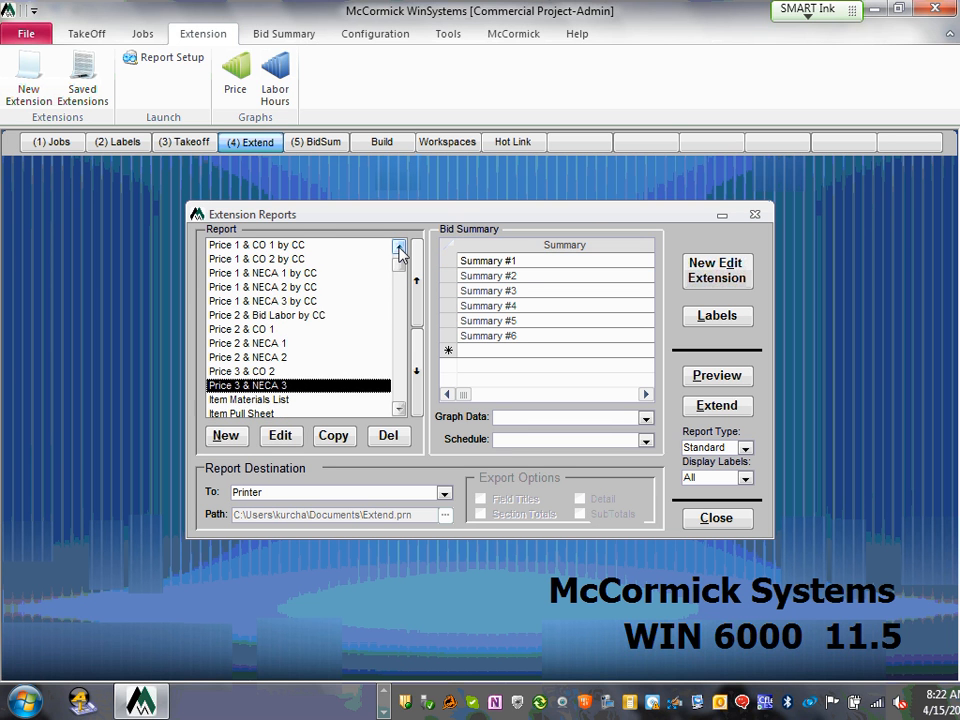
left_click(399, 246)
left_click(399, 246)
left_click(399, 246)
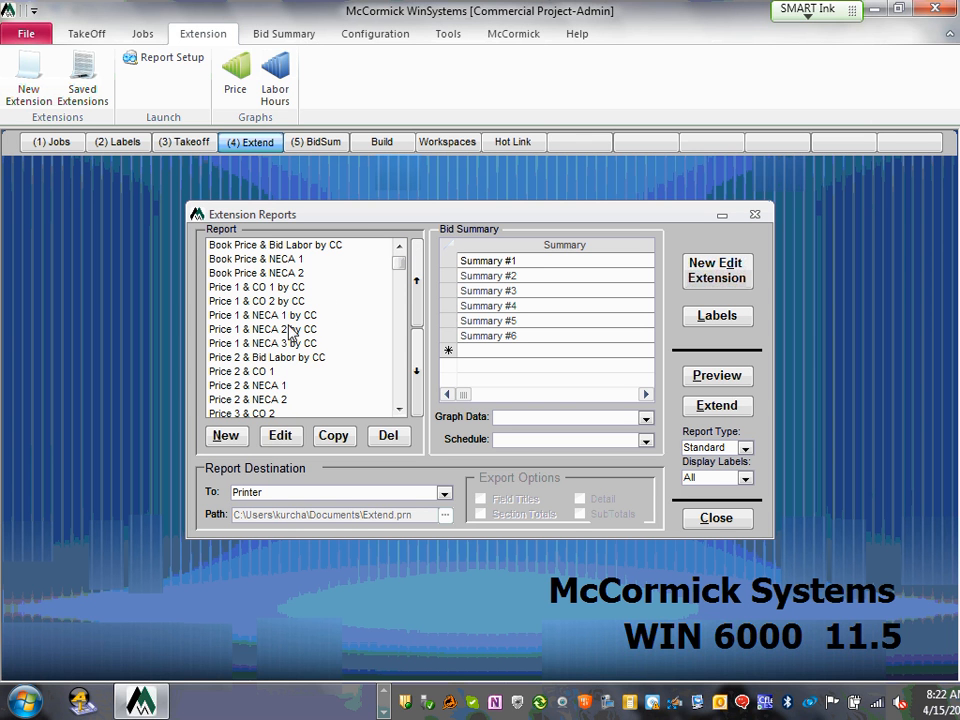
left_click(398, 247)
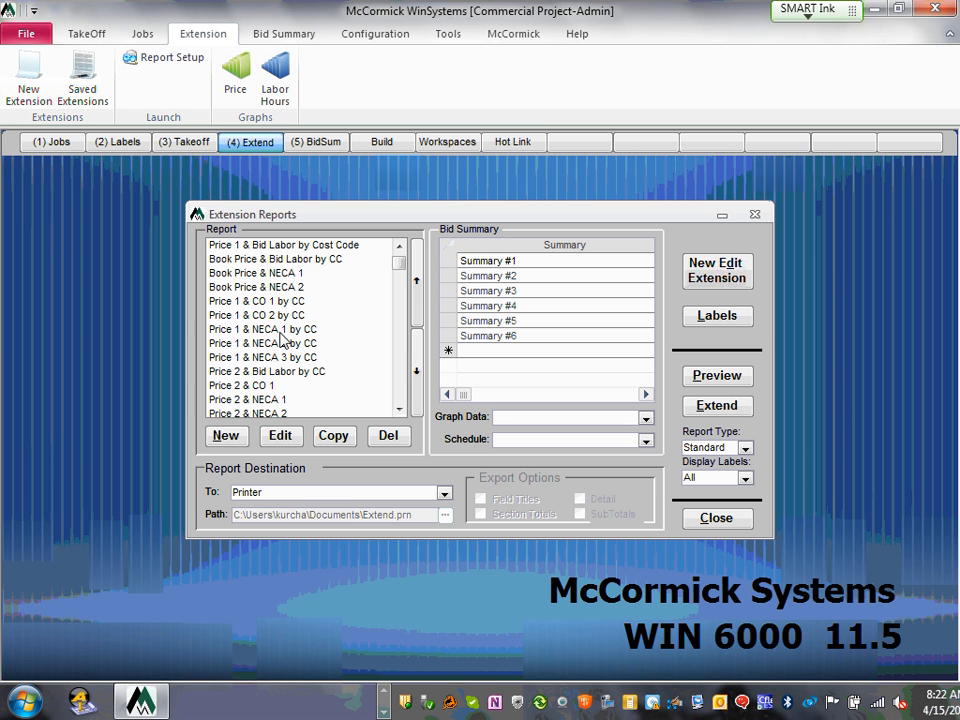
left_click(245, 274)
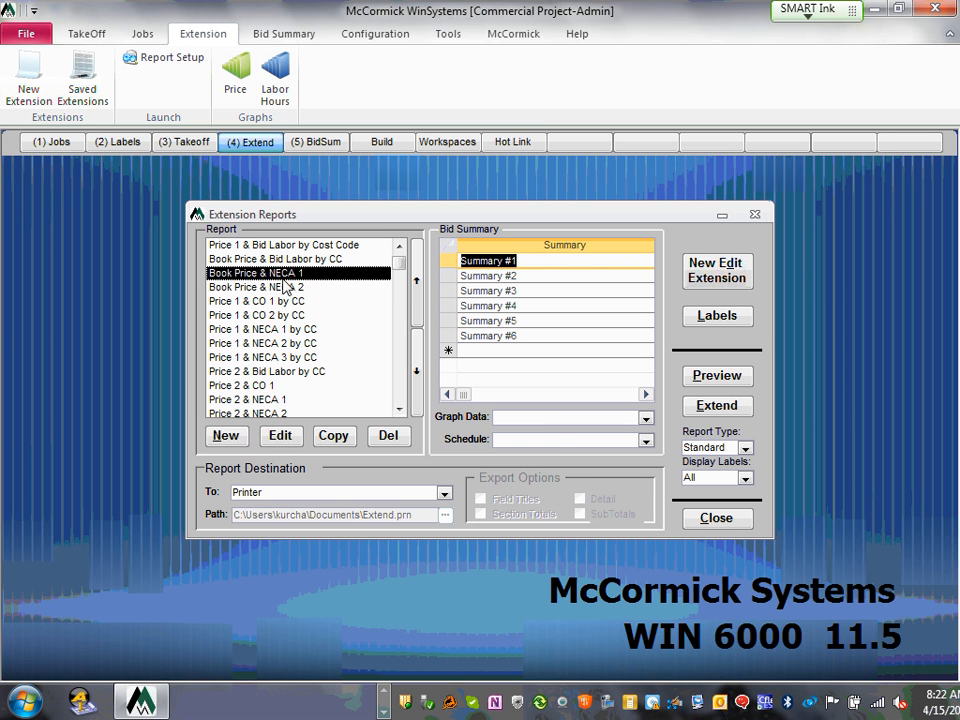
Review the available price and labor combinations among the extension reports.
left_click(399, 409)
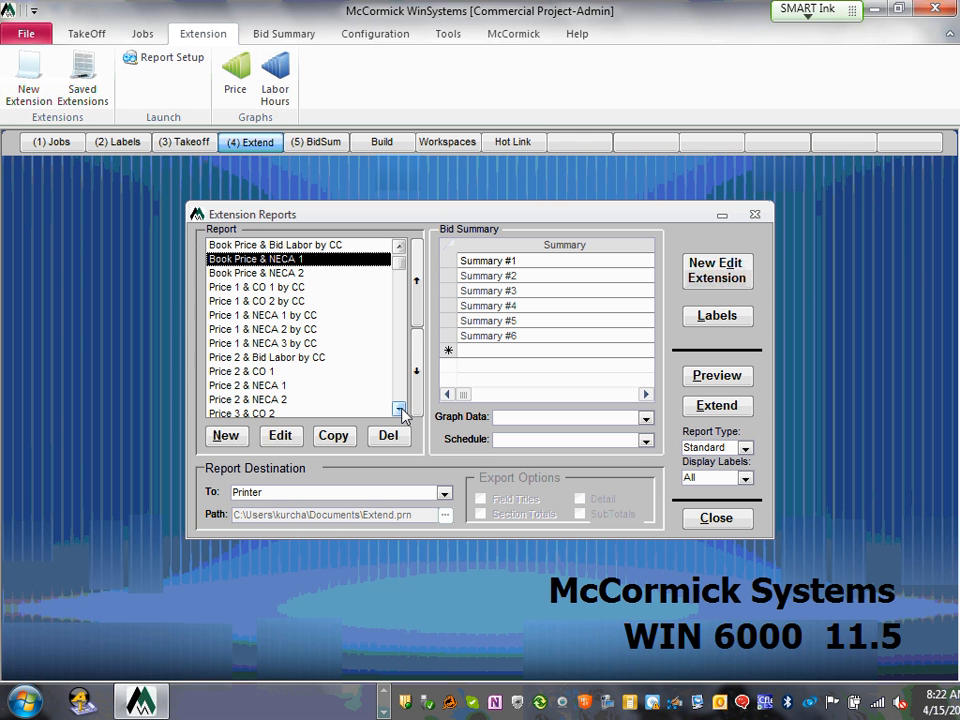
left_click(399, 409)
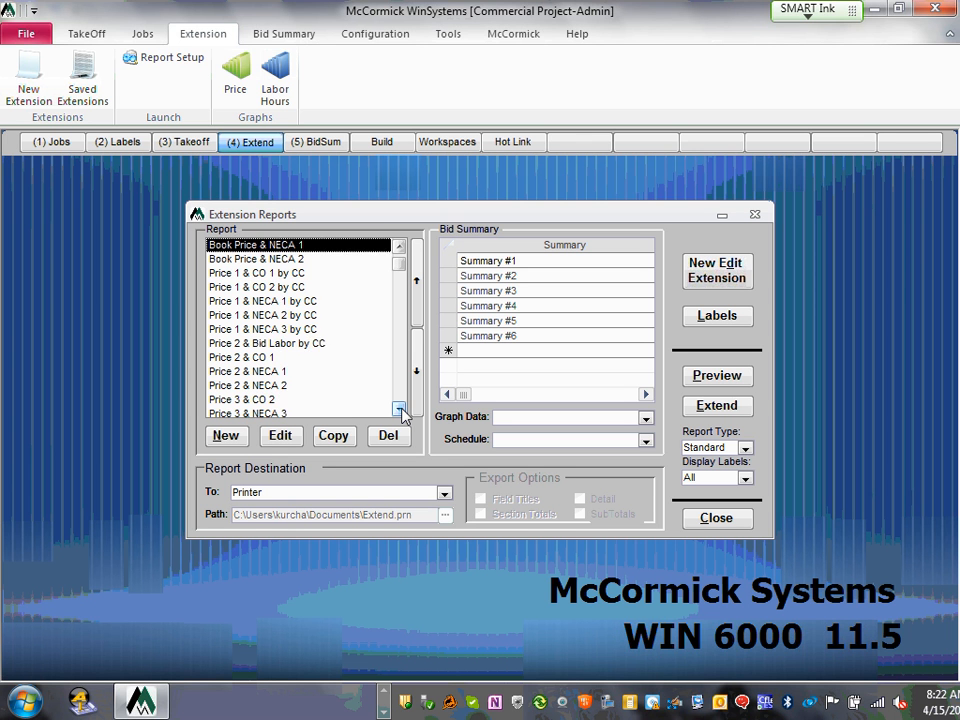
left_click(399, 409)
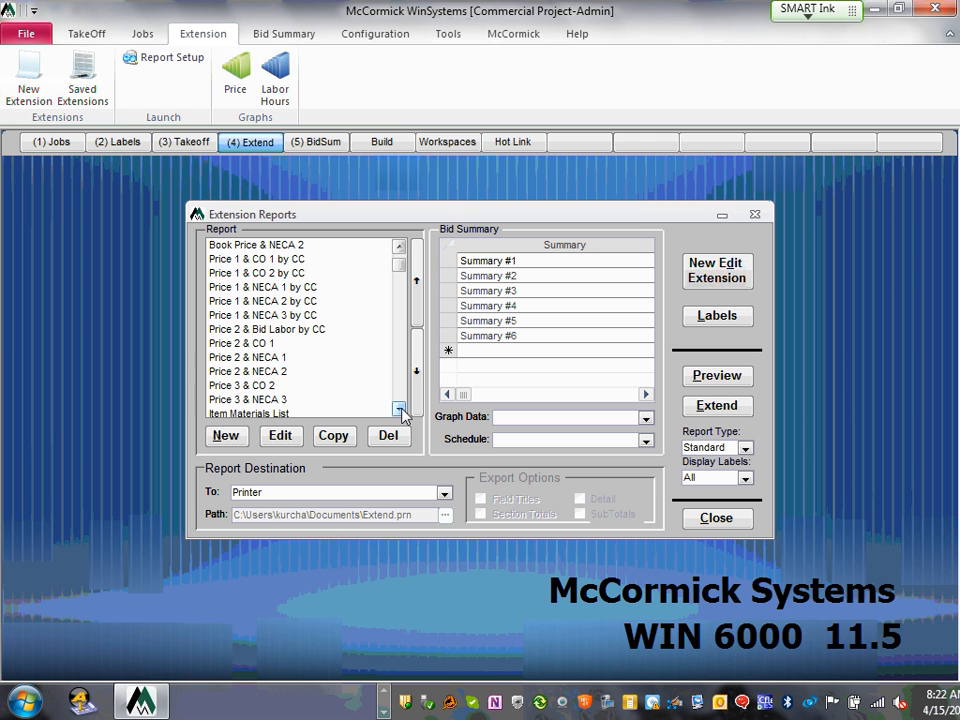
left_click(399, 409)
left_click(399, 409)
left_click(399, 409)
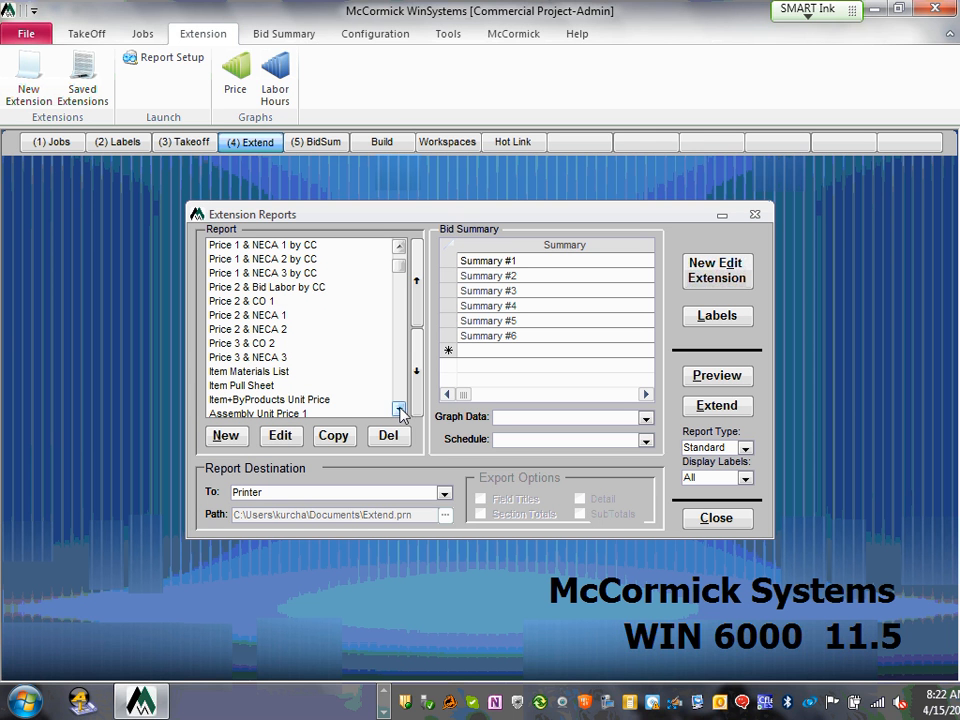
left_click(399, 246)
left_click(399, 246)
left_click(399, 246)
left_click(399, 246)
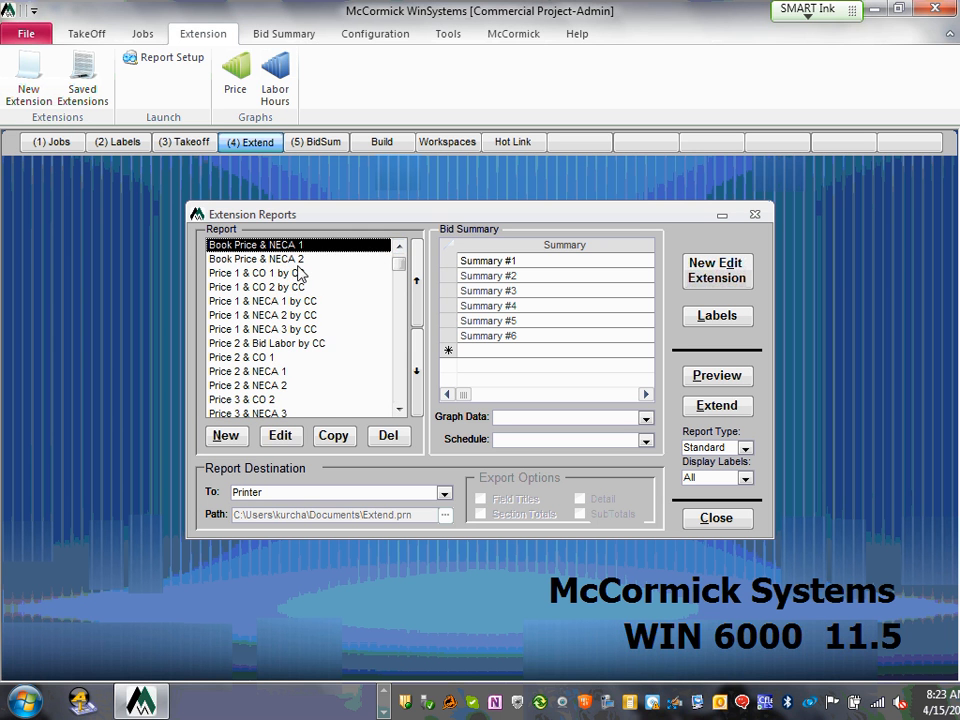
left_click(399, 248)
left_click(399, 248)
left_click(399, 248)
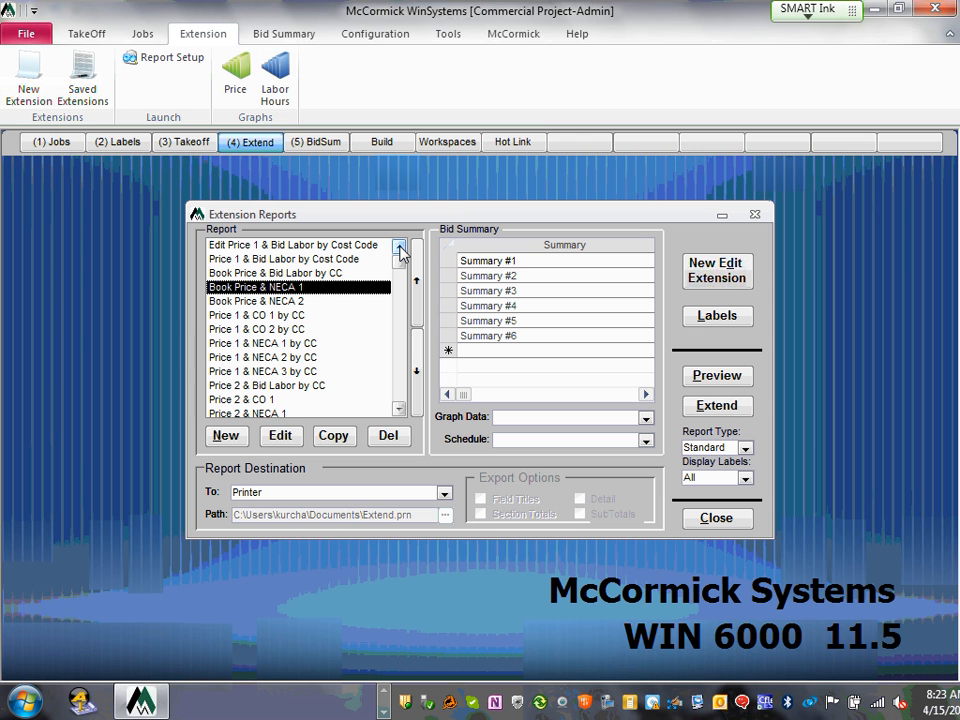
Select the Price 1 & NECA 1 by CC report and look over the remaining extension reports.
left_click(399, 409)
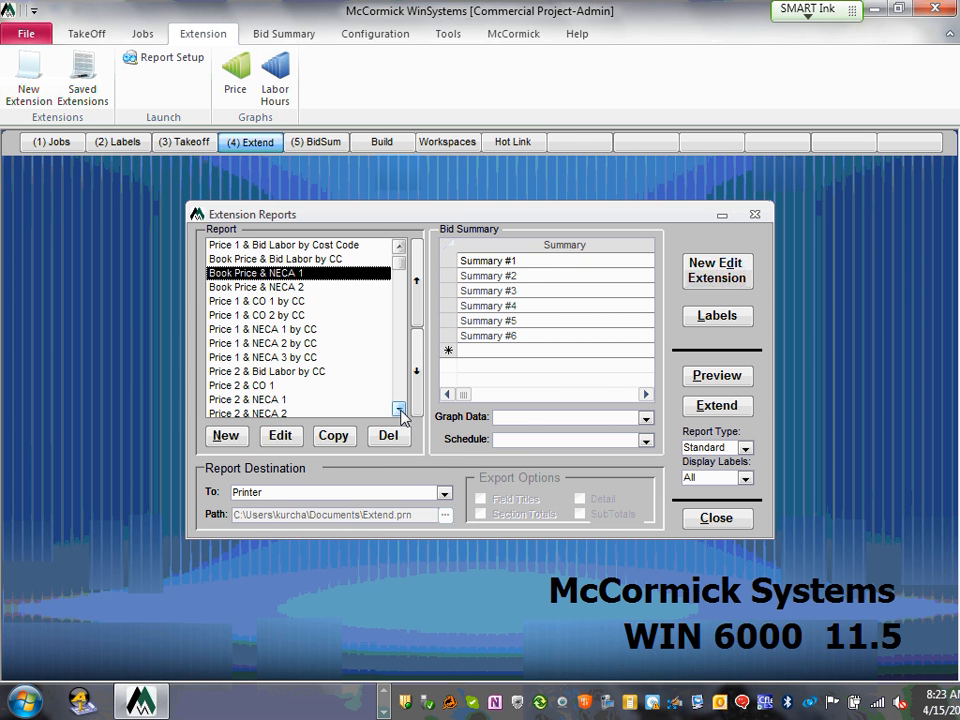
left_click(279, 330)
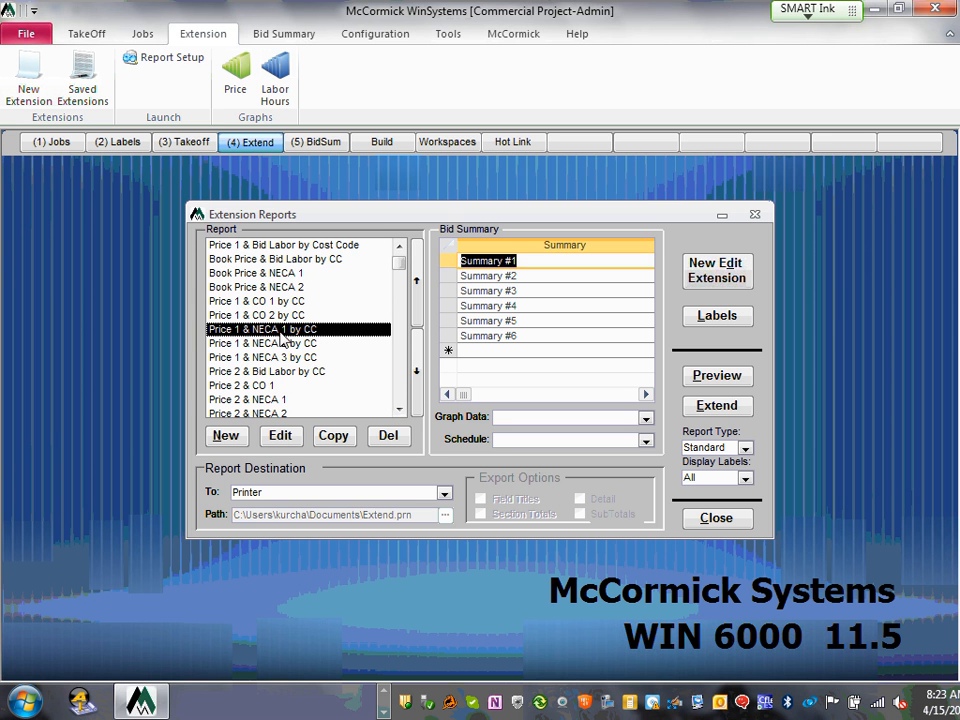
scroll(399, 408, "down", 4)
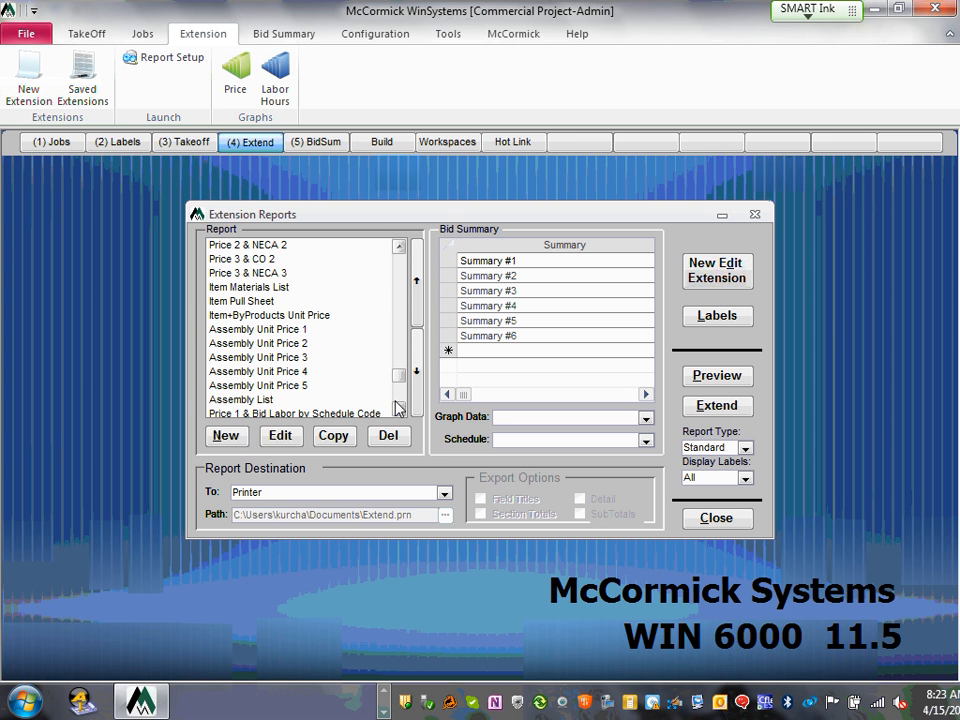
scroll(399, 396, "down", 1)
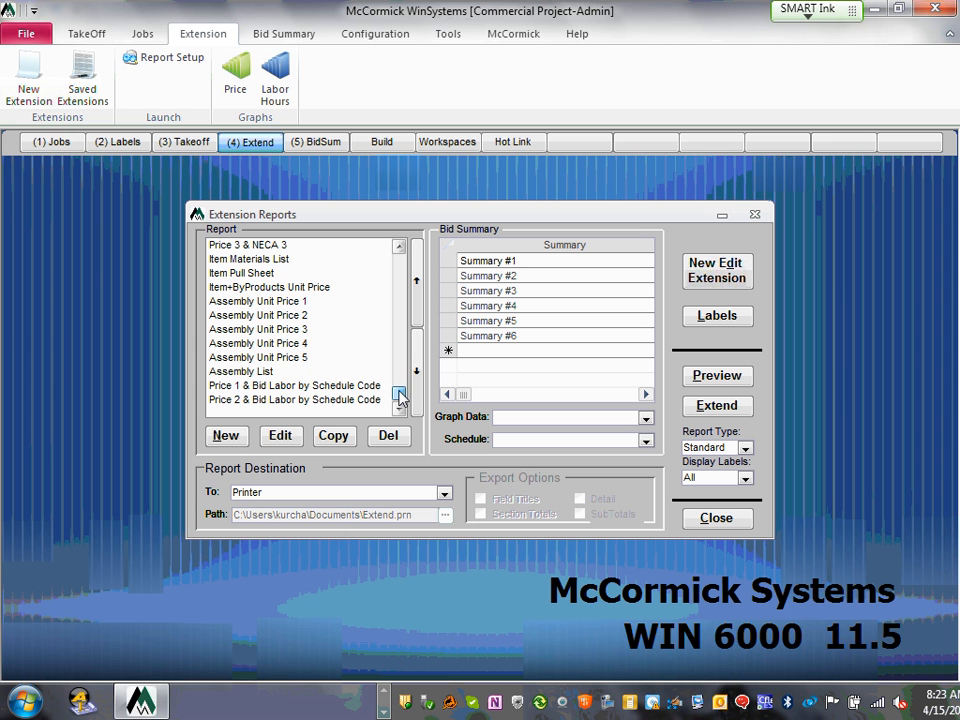
left_click_drag(399, 396, 392, 302)
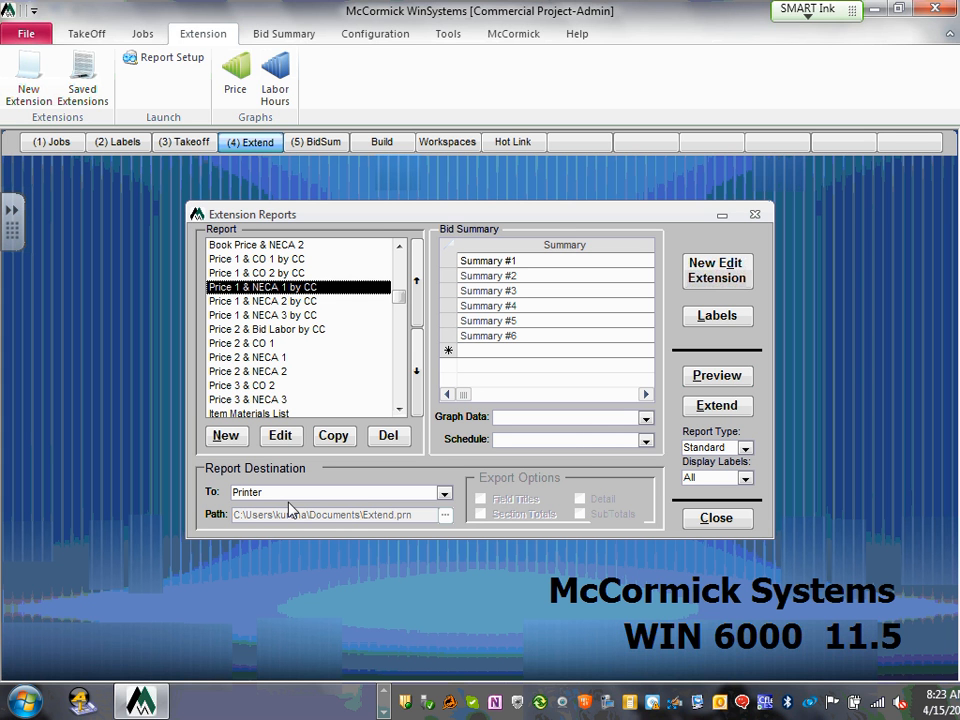
Set the report destination to Excel 8.0/9.0 (.xls), after trying Excel 5.0/7.0 (.xls).
left_click(444, 492)
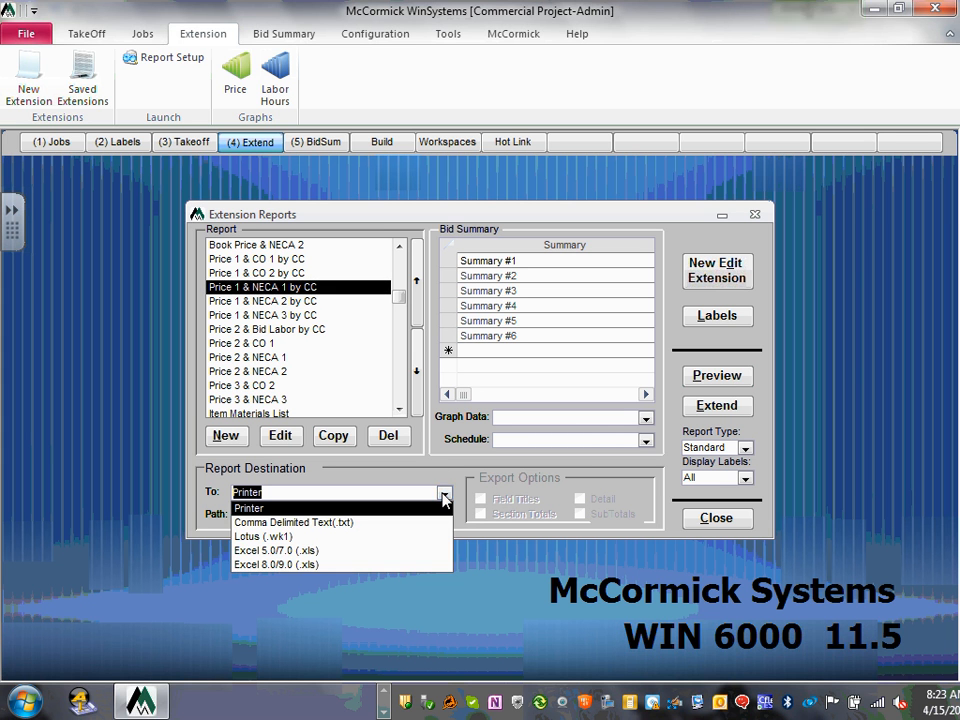
left_click(295, 550)
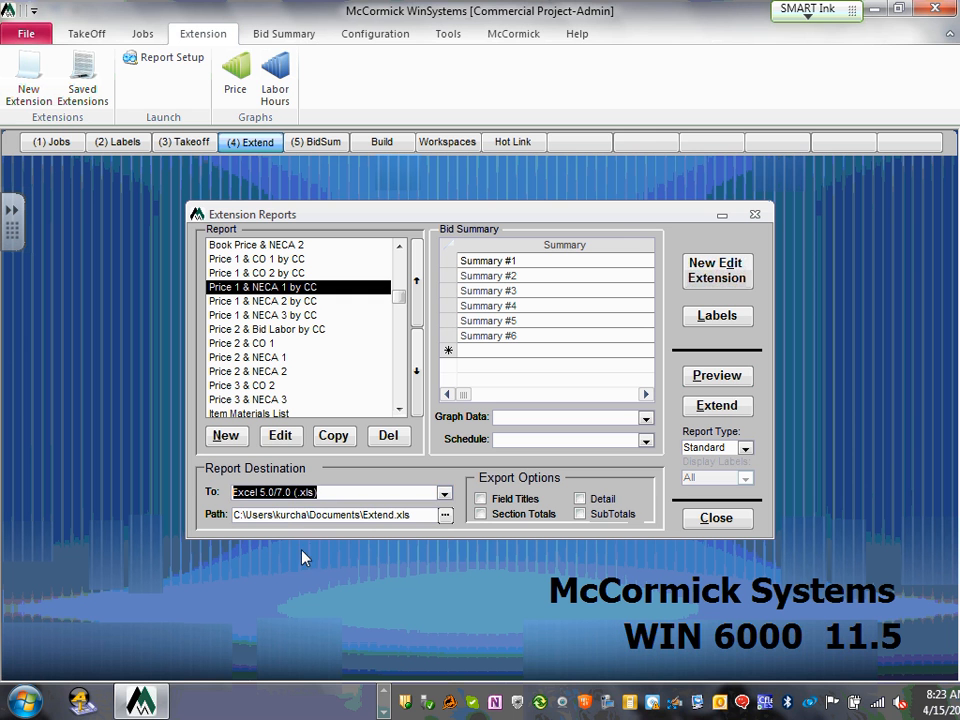
left_click(445, 492)
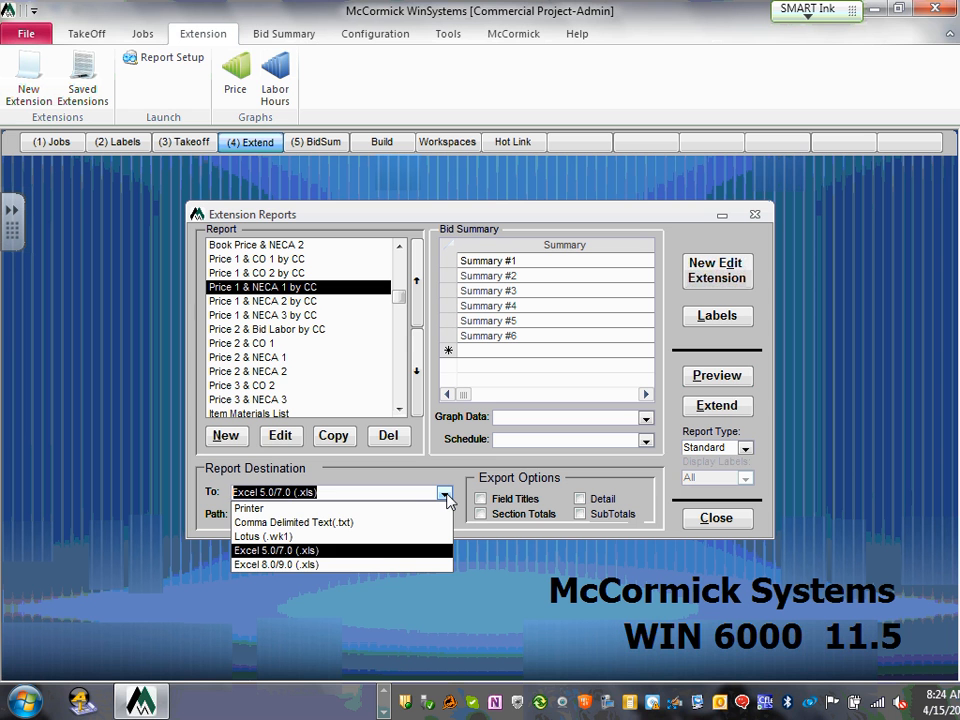
left_click(340, 566)
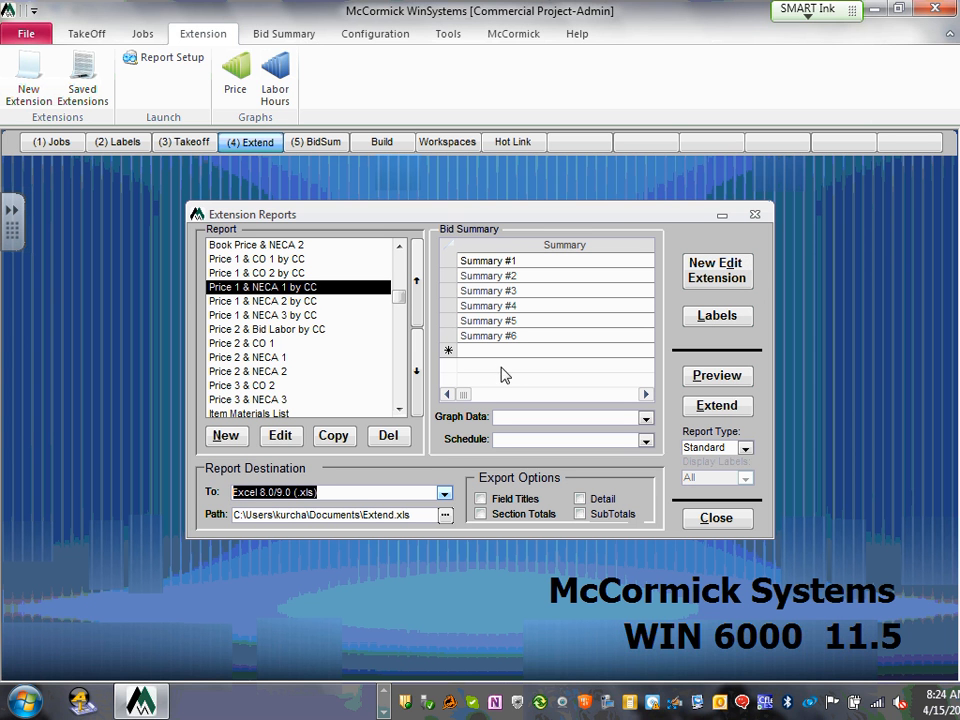
Preview the Price 1 & NECA 1 by CC report with Summary #1 and maximize the preview window.
left_click(511, 261)
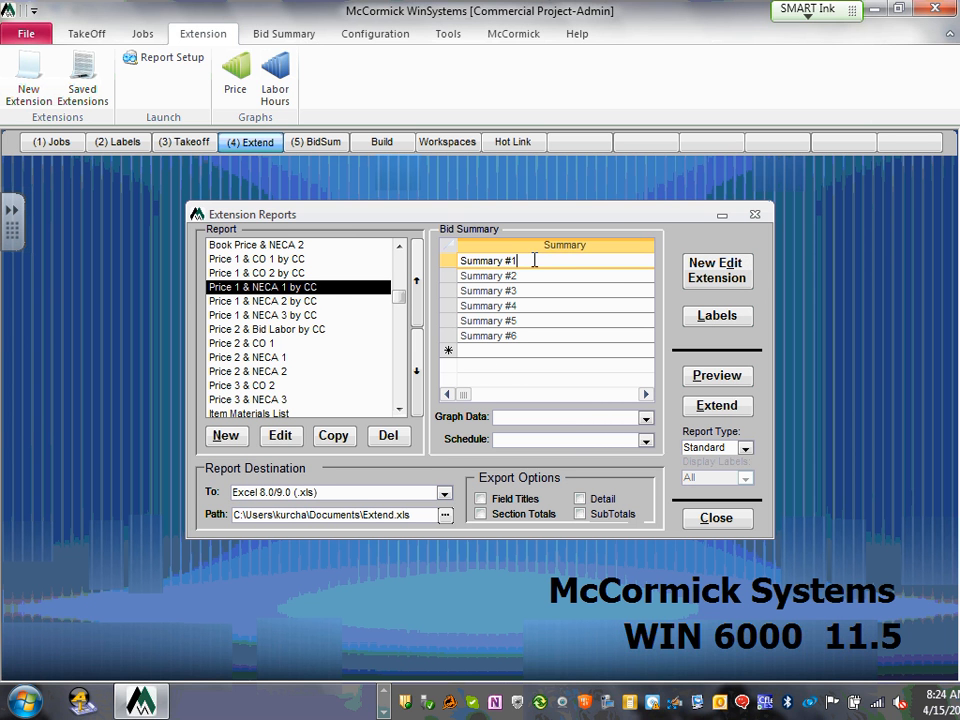
left_click(725, 378)
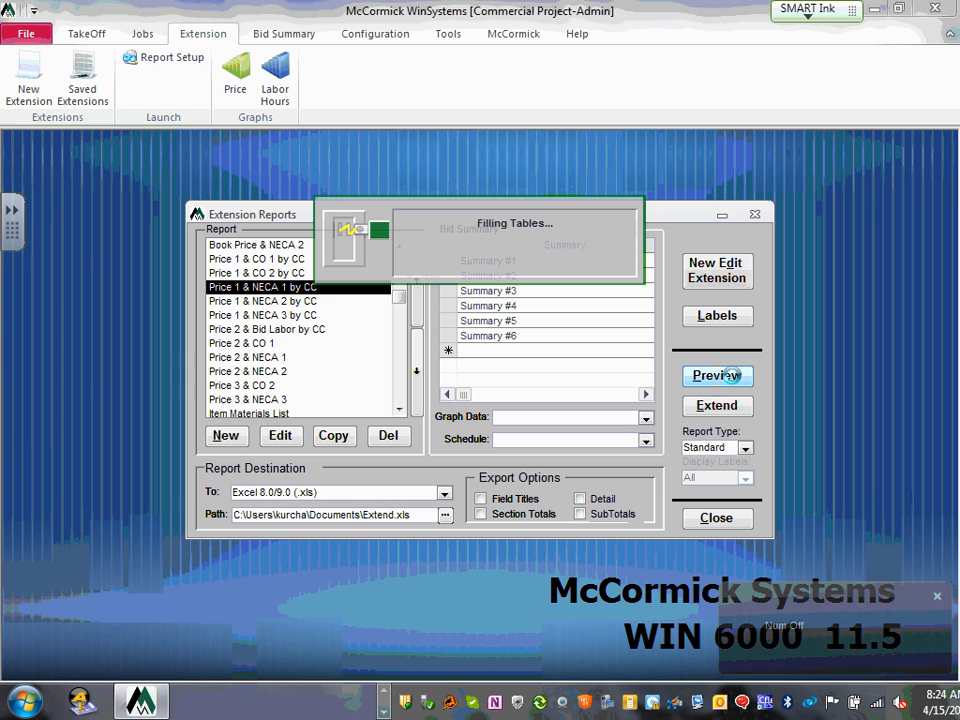
key("Num_Lock")
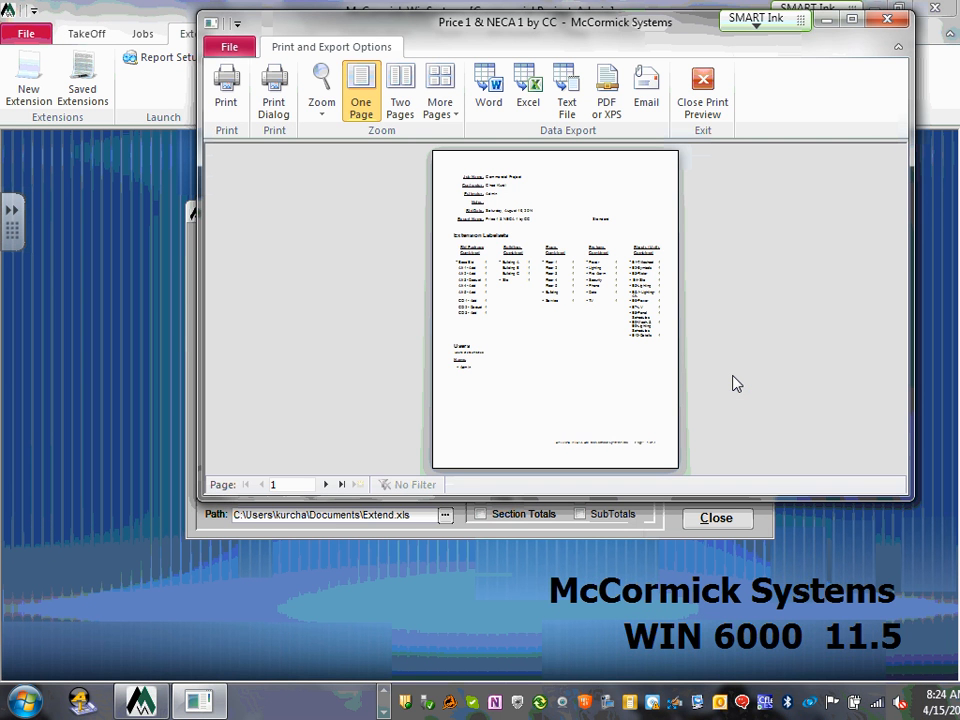
left_click(851, 18)
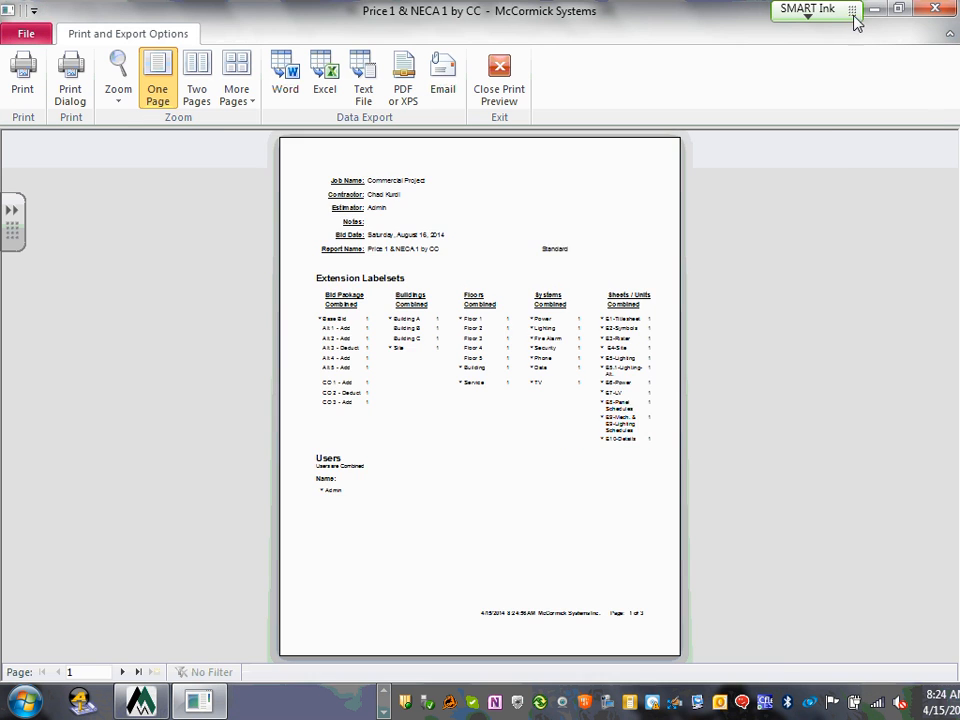
Examine the job details and Extension Labelsets on the first page of the report preview at a readable size.
left_click(512, 332)
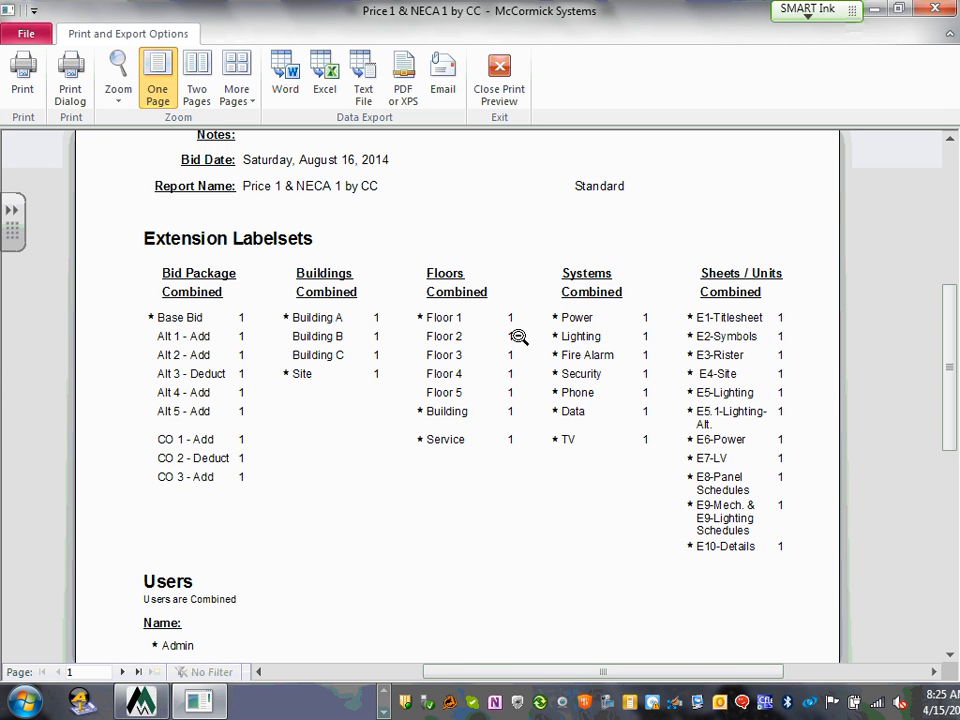
scroll(510, 321, "up", 3)
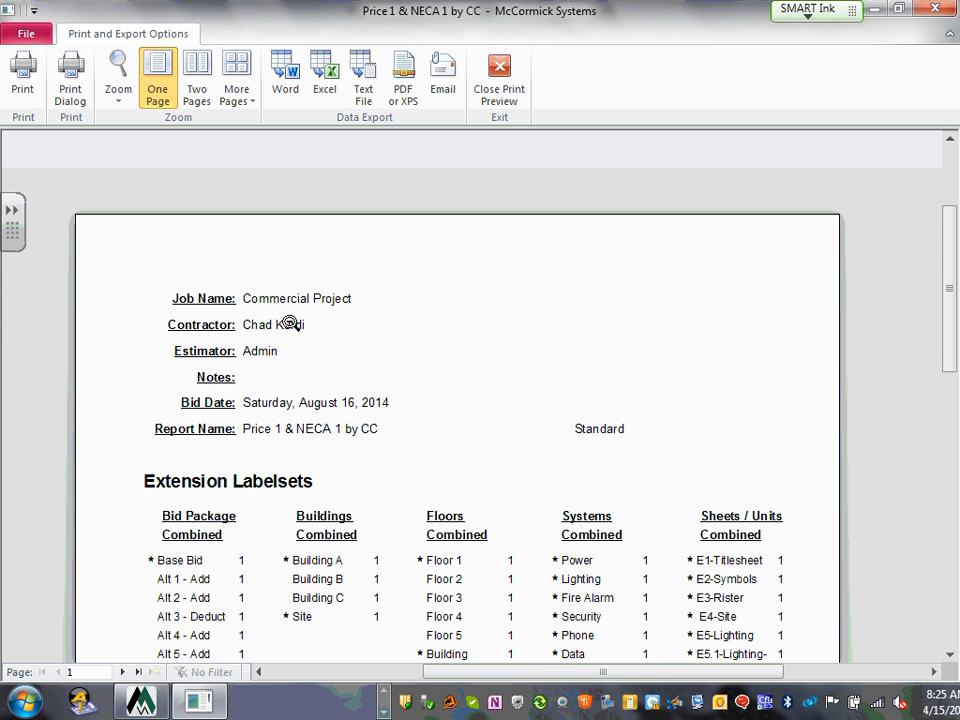
scroll(289, 323, "down", 2)
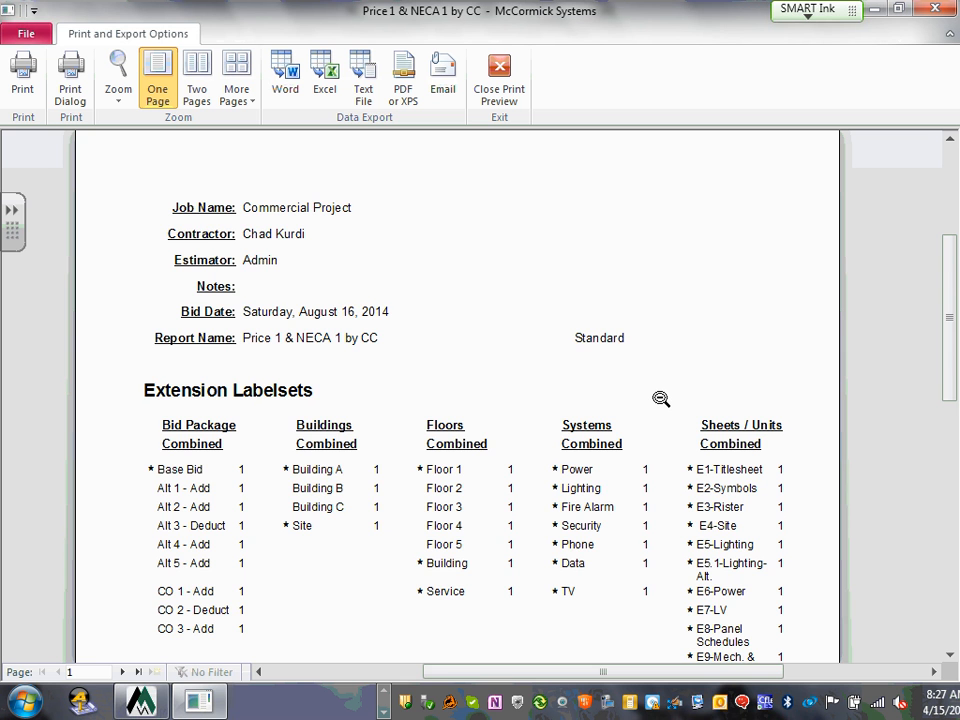
scroll(484, 422, "down", 3)
scroll(400, 426, "up", 4)
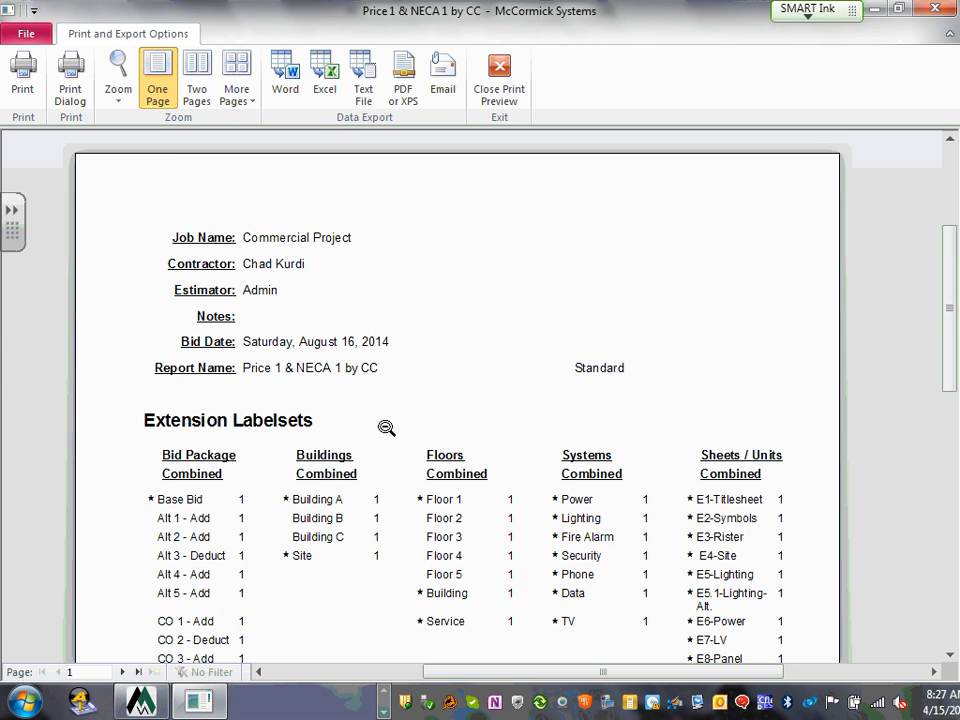
scroll(386, 428, "down", 1)
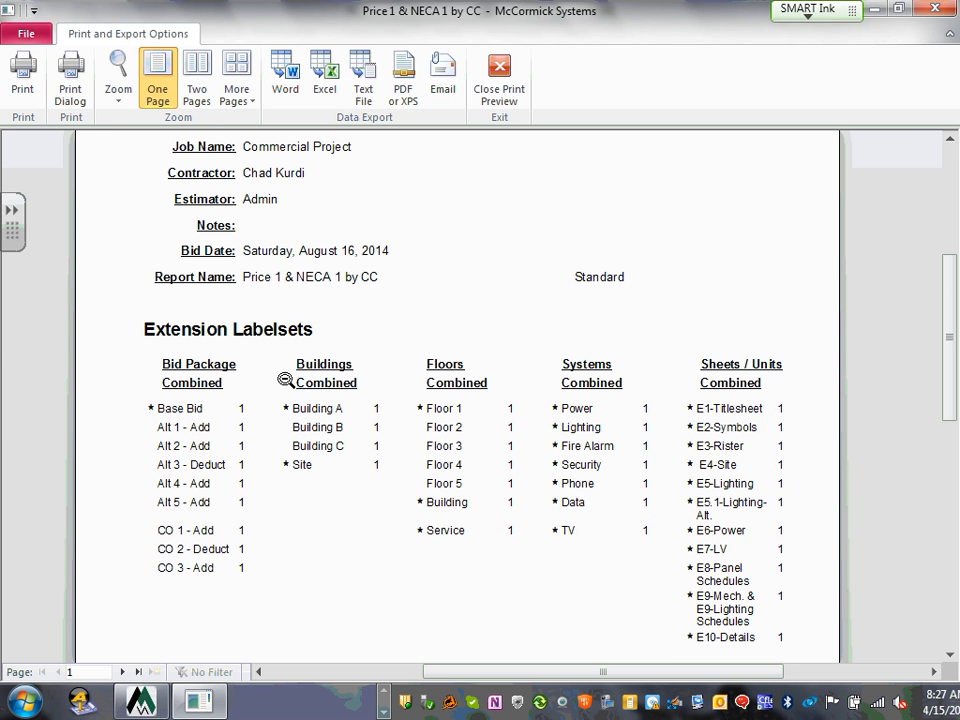
Read the rest of the report's first page, from the Extension Labelsets to the Users section and the page footer.
scroll(255, 389, "down", 1)
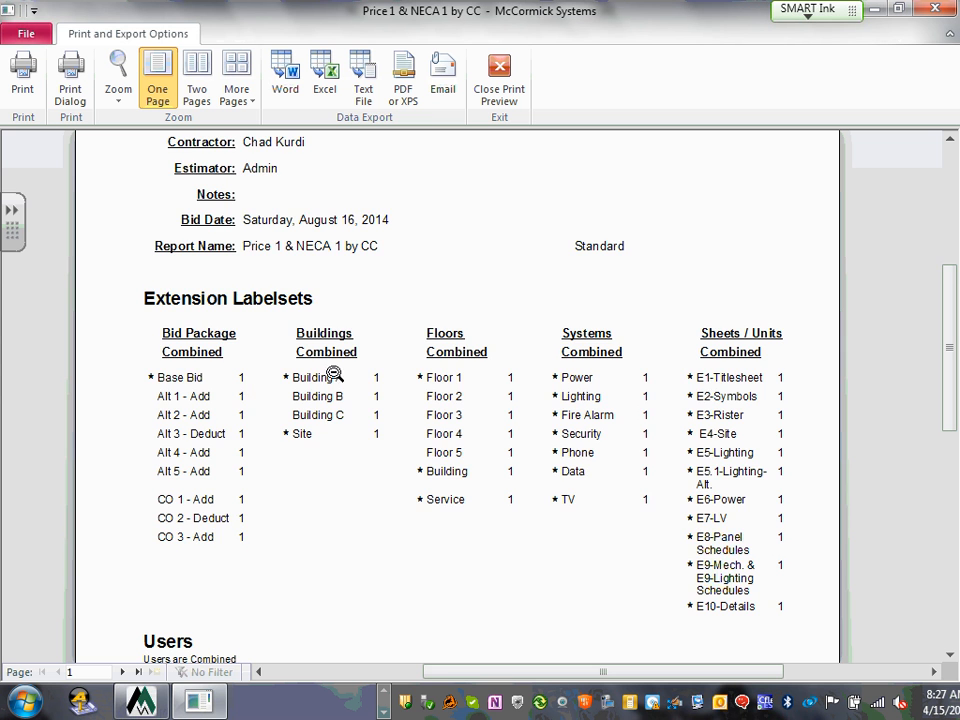
scroll(335, 374, "down", 3)
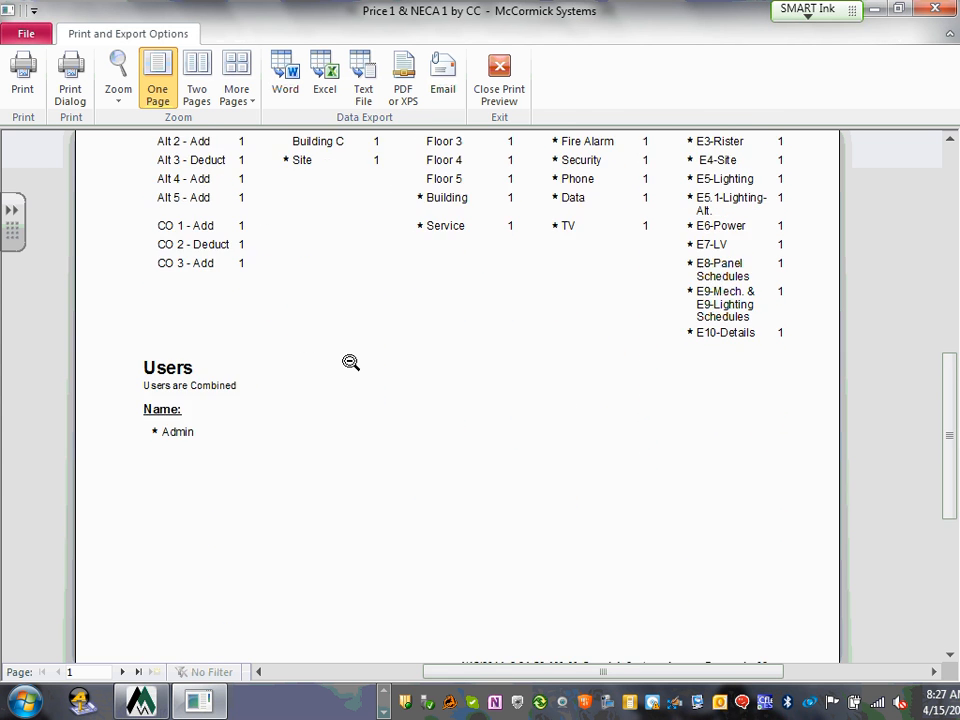
scroll(350, 362, "down", 5)
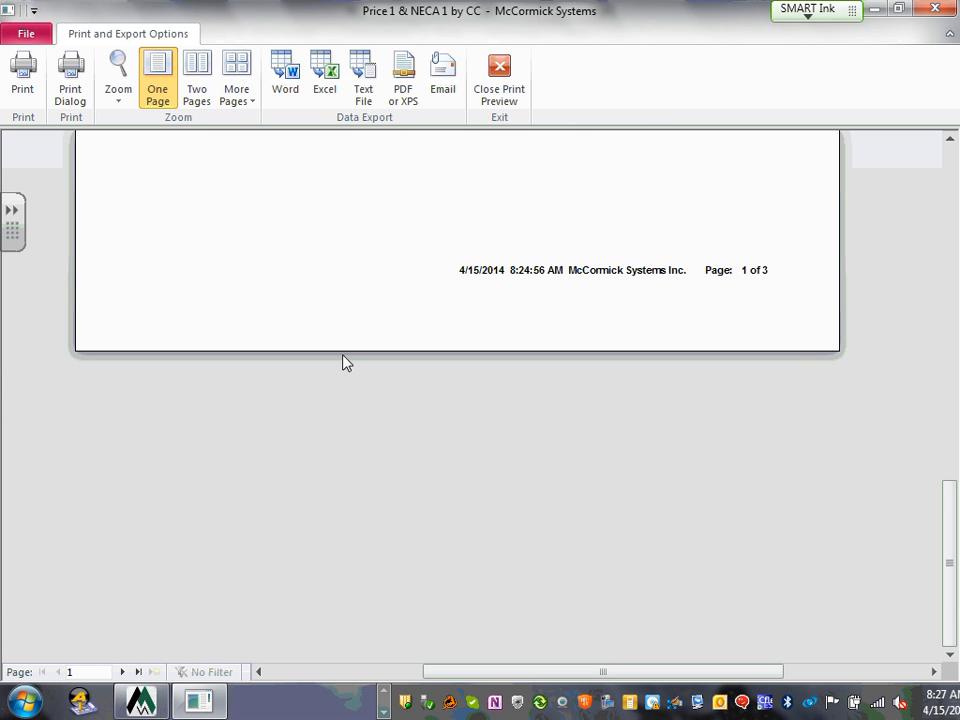
Go to page 2 of the report and examine the Items+ByProducts quantities, prices and NECA 1 labor by CCode category.
left_click(122, 672)
scroll(445, 338, "up", 10)
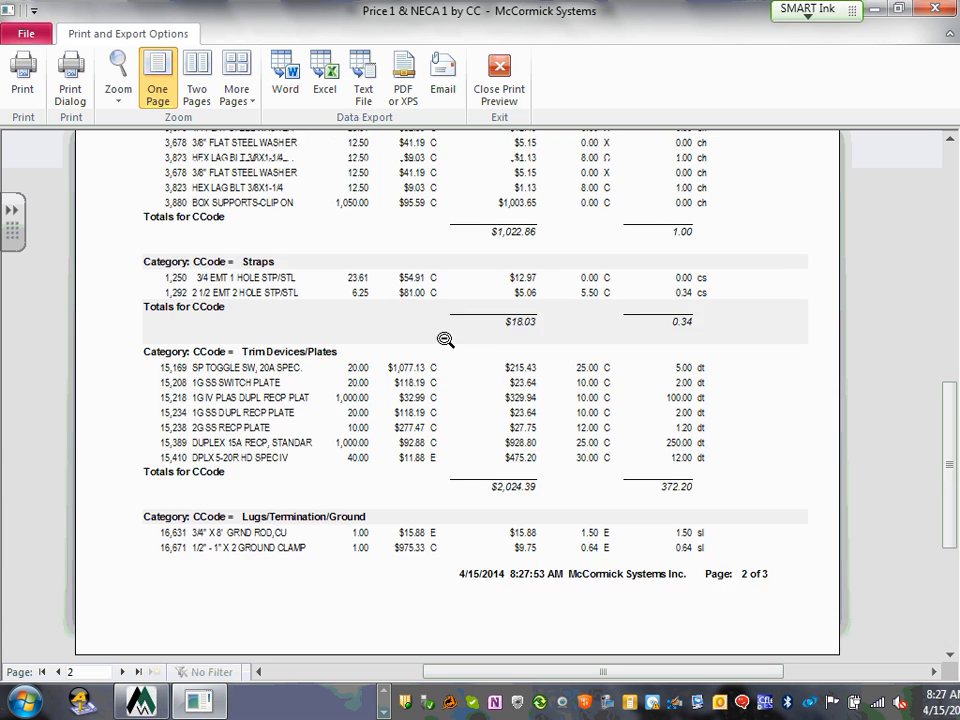
scroll(441, 343, "down", 1)
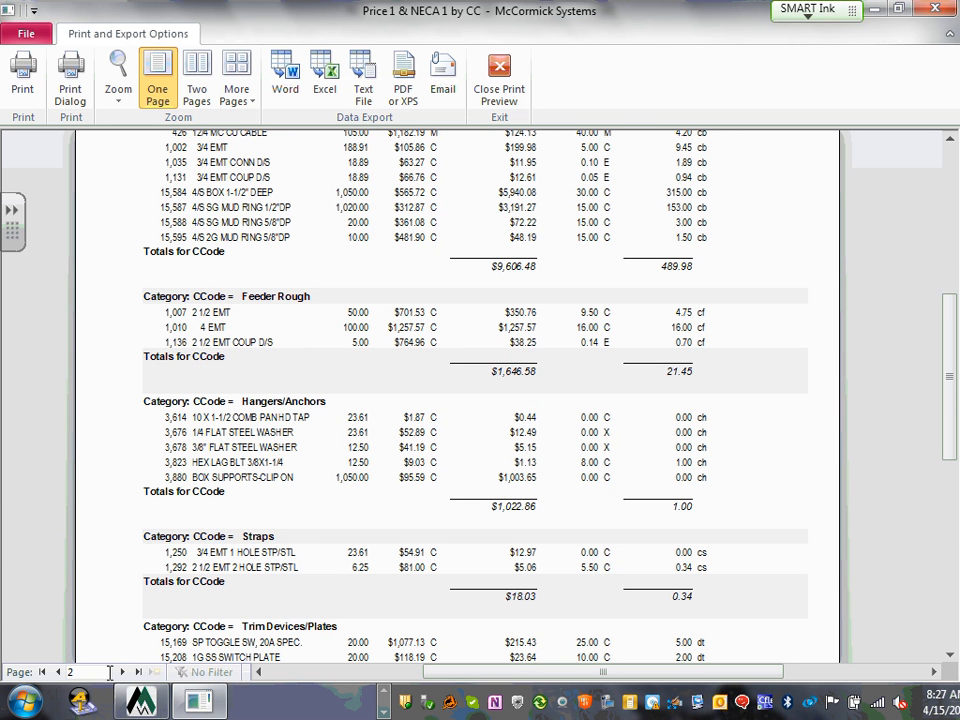
scroll(253, 467, "up", 5)
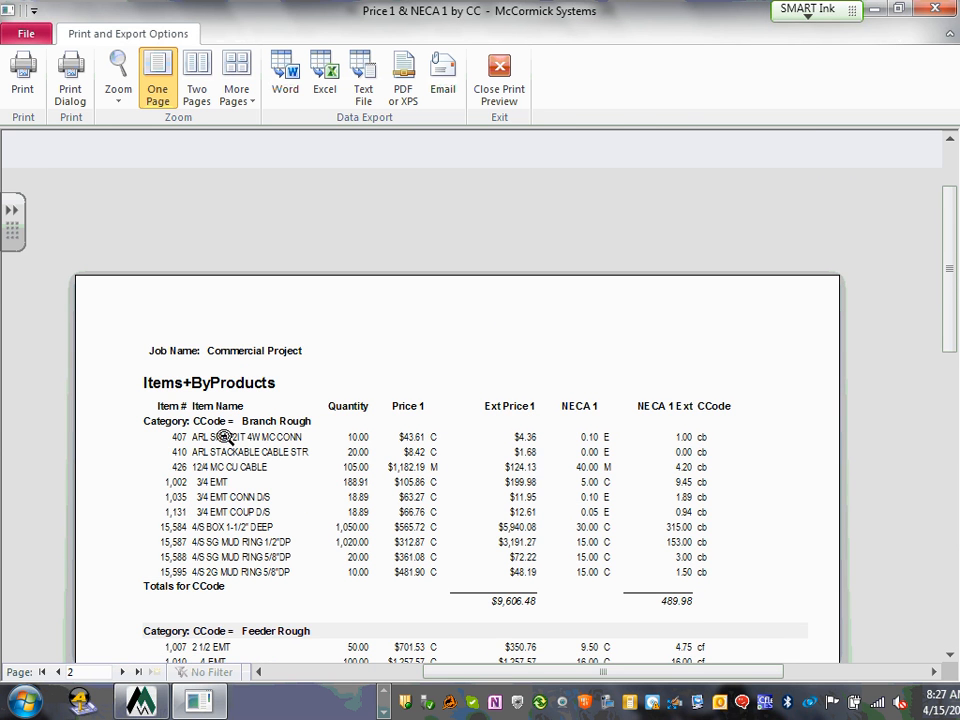
scroll(333, 414, "down", 1)
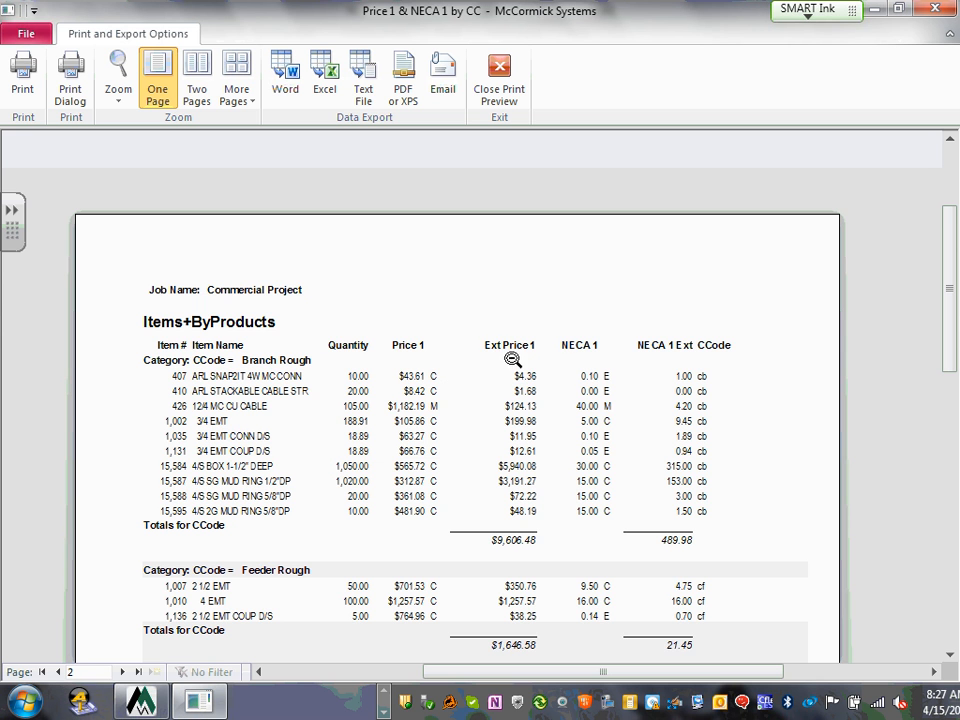
scroll(227, 342, "down", 1)
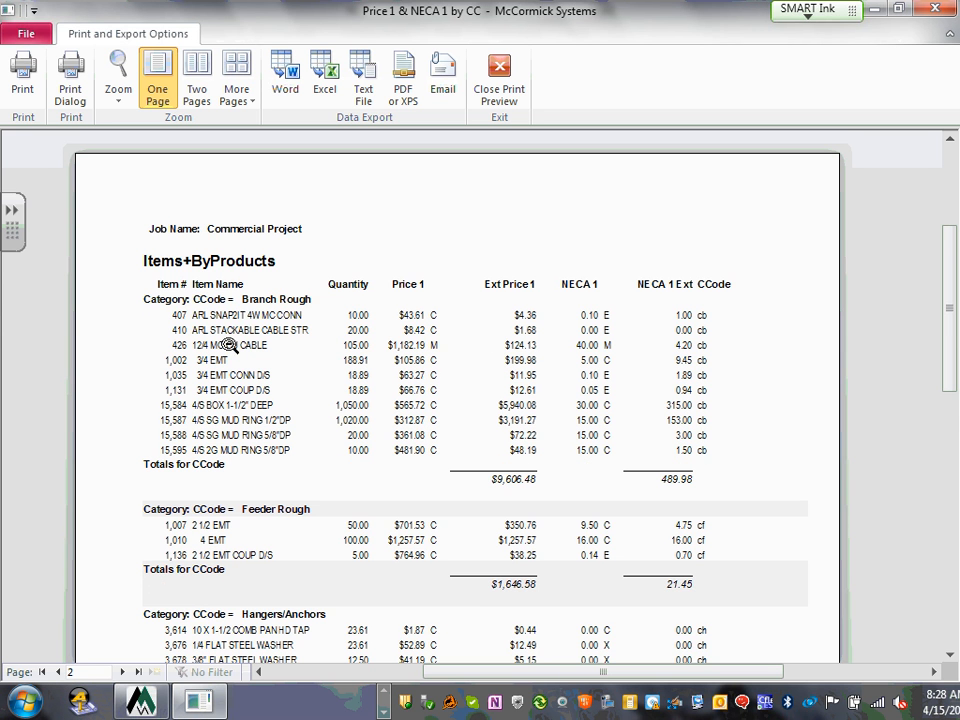
scroll(261, 311, "down", 2)
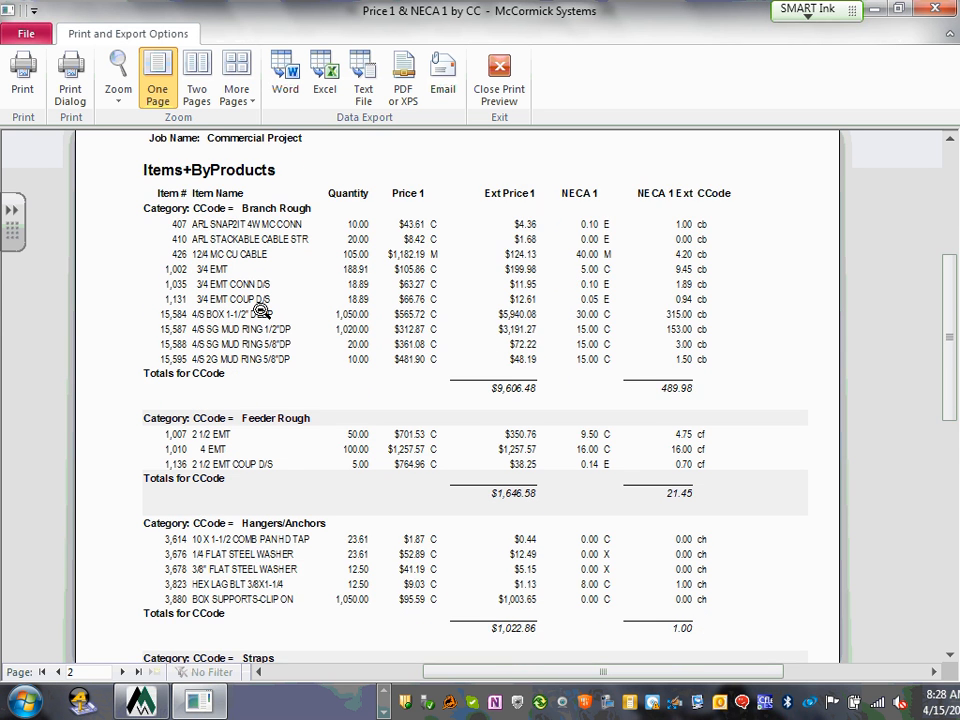
scroll(258, 310, "down", 8)
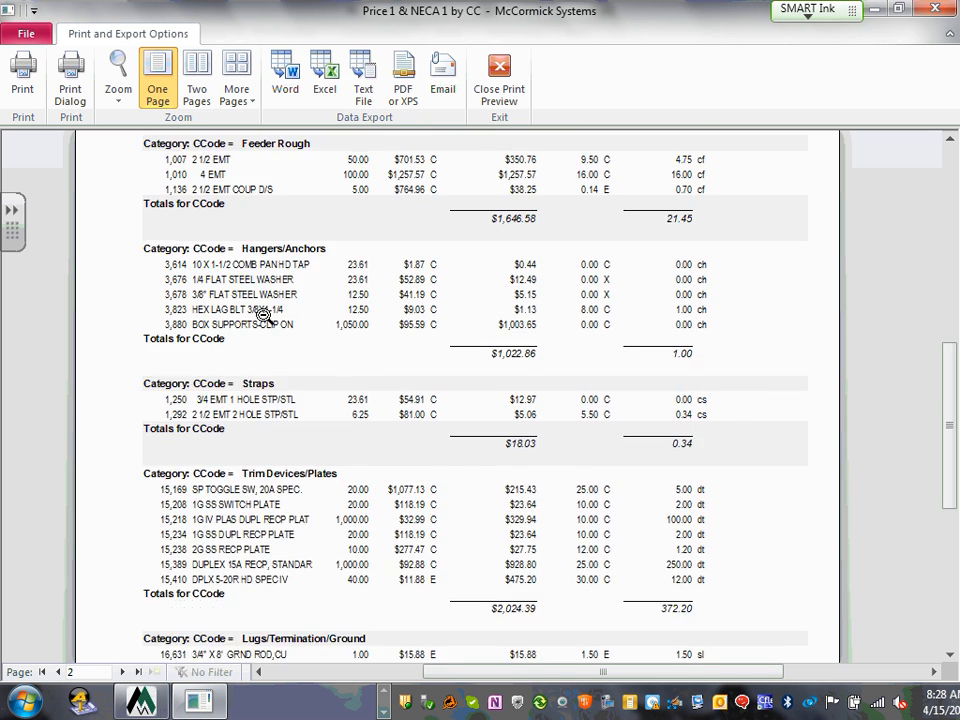
Go to page 3 of the report and examine the wire categories and the Report Totals.
left_click(123, 672)
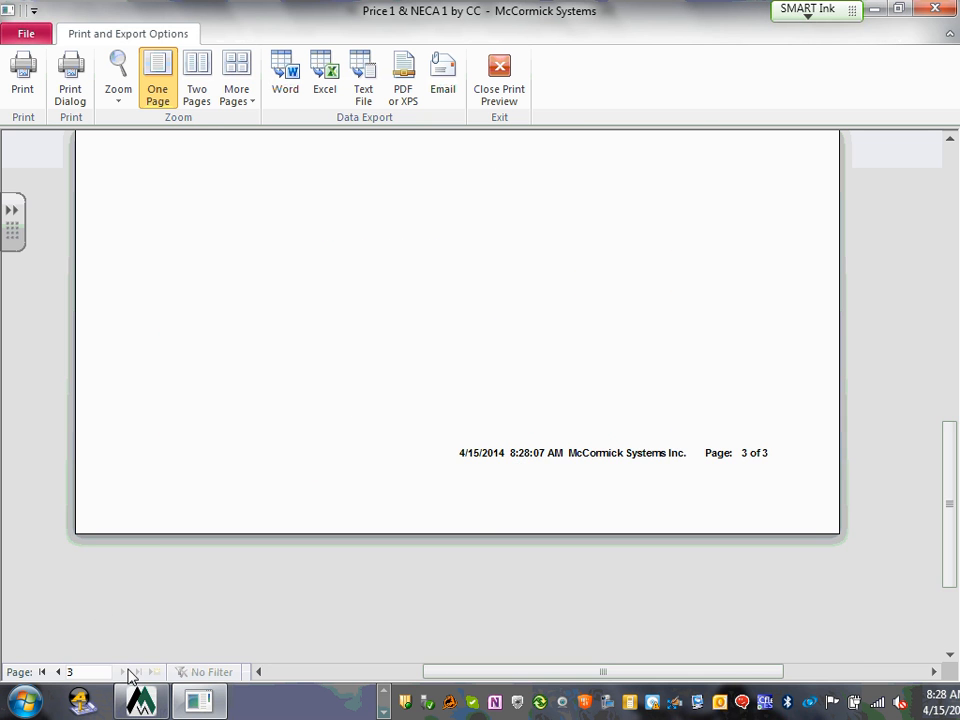
scroll(443, 318, "up", 5)
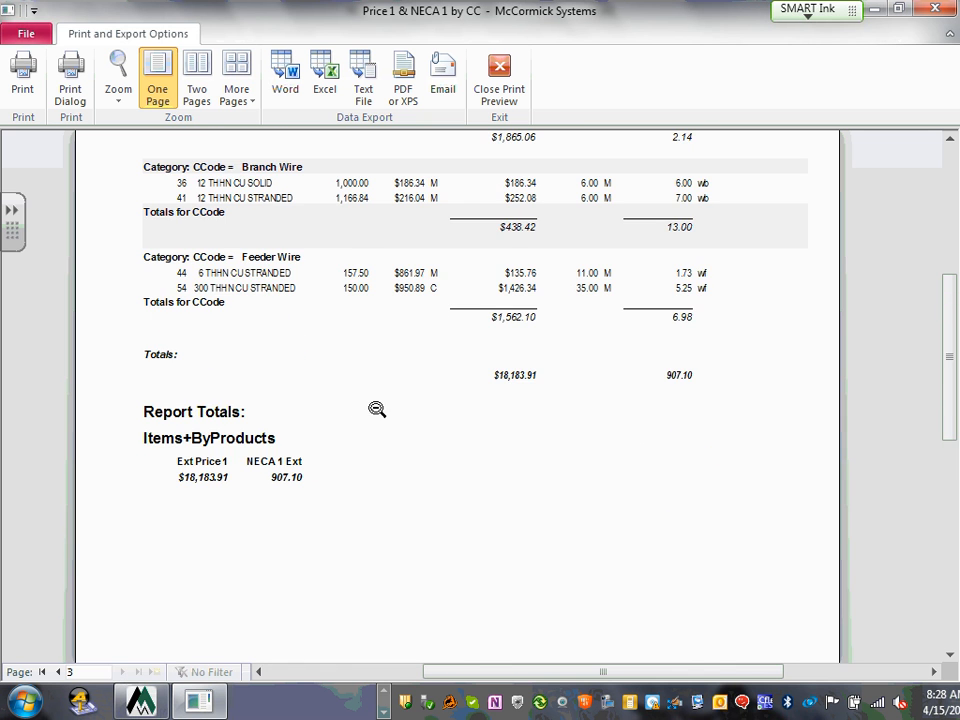
left_click(270, 486)
left_click(371, 397)
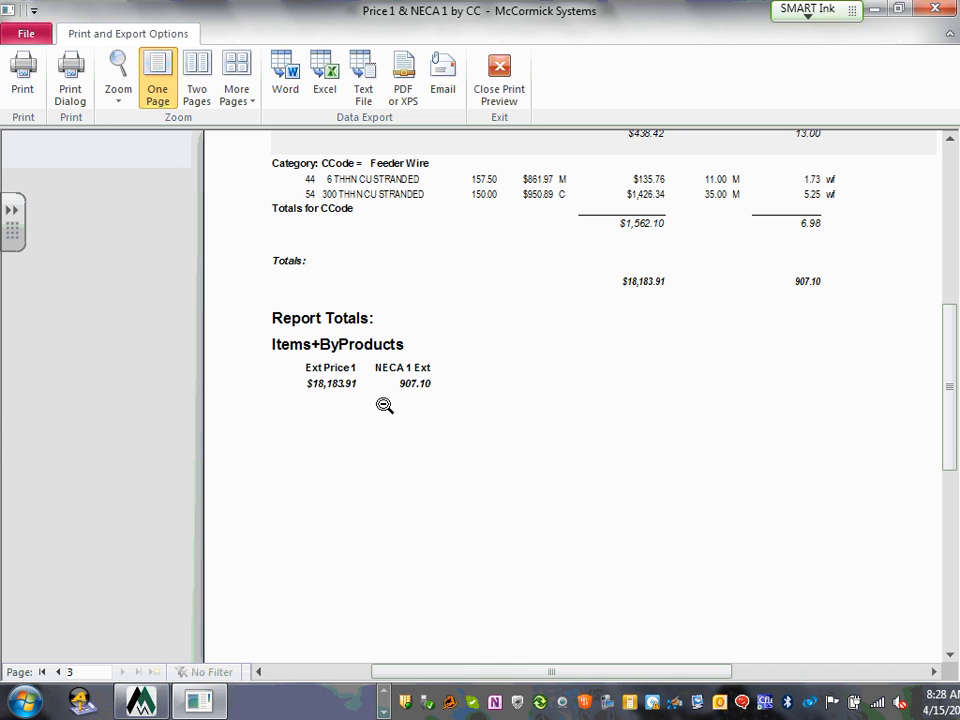
Circle in ink the Report Totals, the Ext Price 1 and NECA 1 Ext figures, and the Feeder Wire price units M and C.
mouse_move(430, 331)
left_mouse_down()
mouse_move(315, 343)
mouse_move(467, 392)
mouse_move(430, 330)
left_mouse_up()
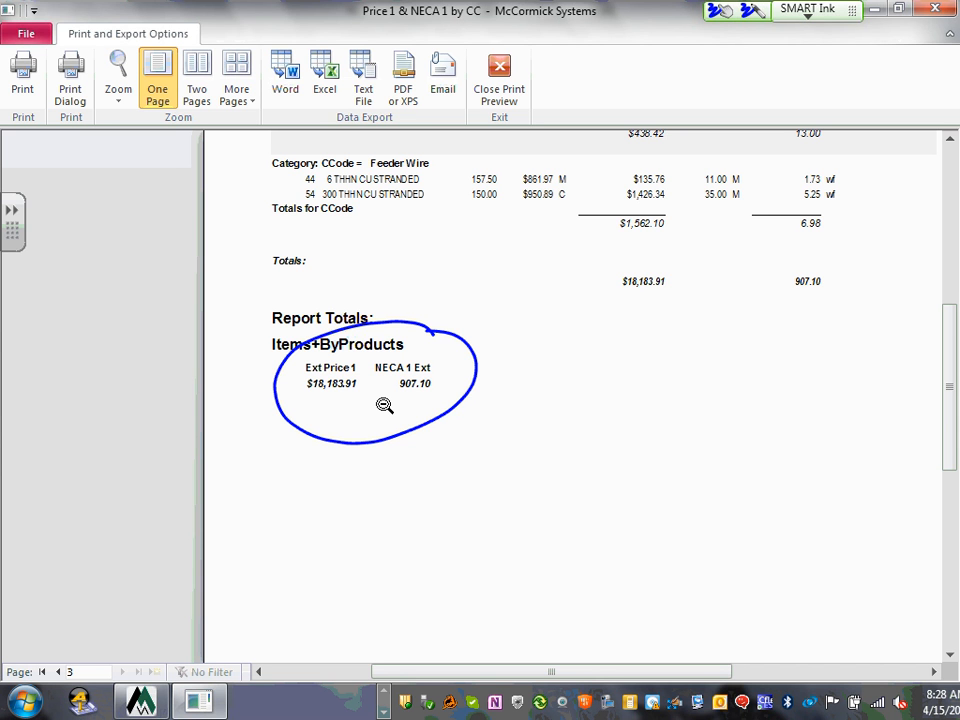
mouse_move(420, 364)
left_mouse_down()
mouse_move(386, 403)
mouse_move(440, 370)
mouse_move(380, 405)
left_mouse_up()
mouse_move(352, 362)
left_mouse_down()
mouse_move(300, 405)
mouse_move(355, 368)
left_mouse_up()
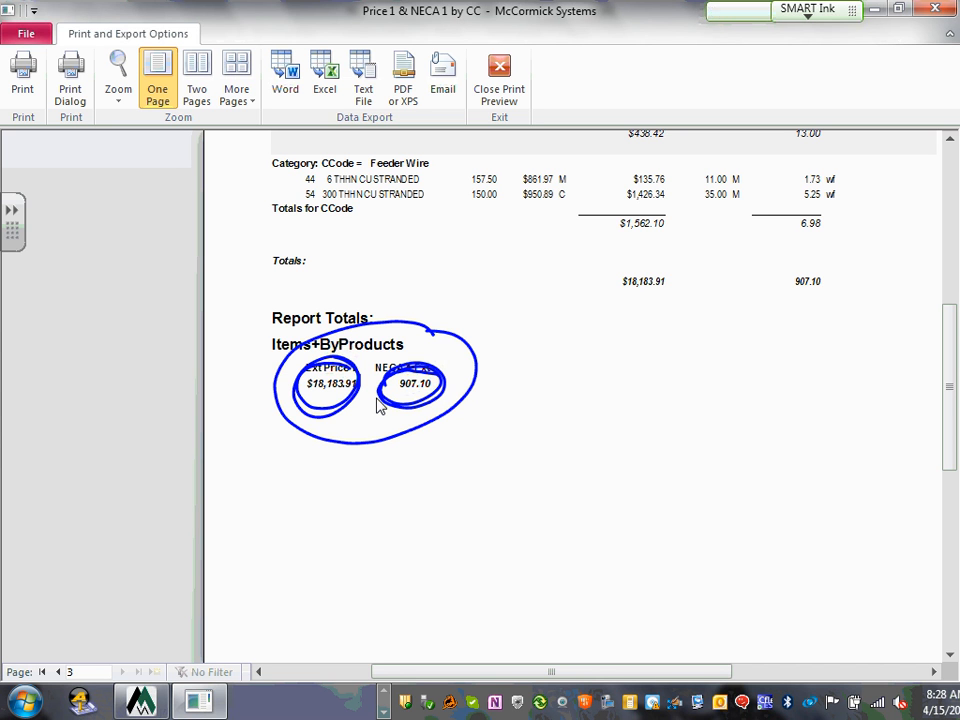
mouse_move(578, 168)
left_mouse_down()
mouse_move(556, 182)
mouse_move(572, 180)
left_mouse_up()
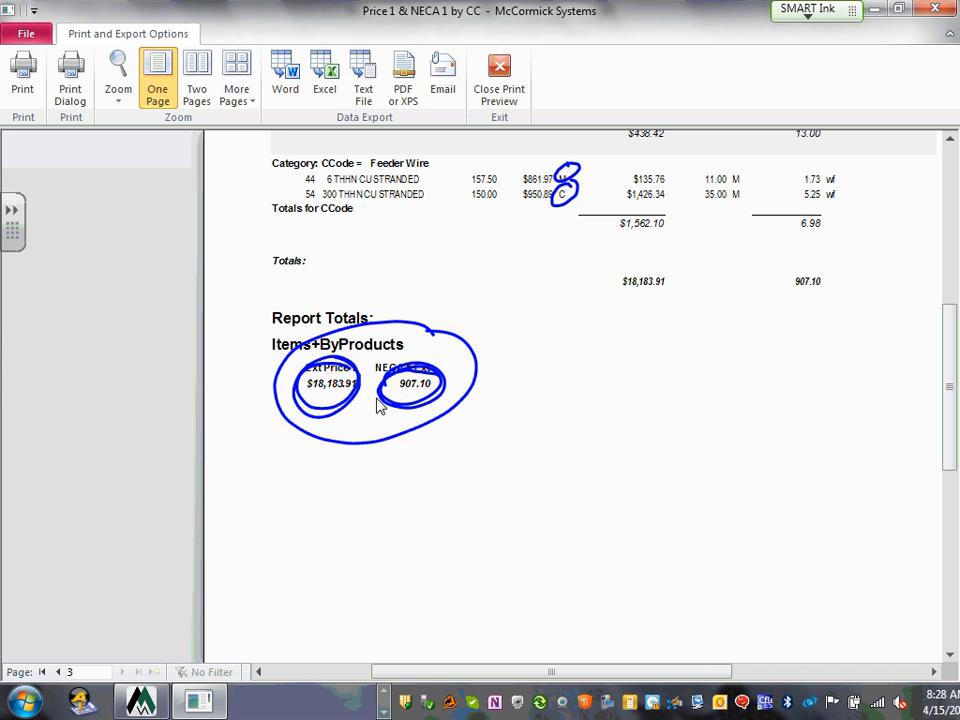
Close the report preview and send the extension results to bid summary Summary #1.
left_click(504, 85)
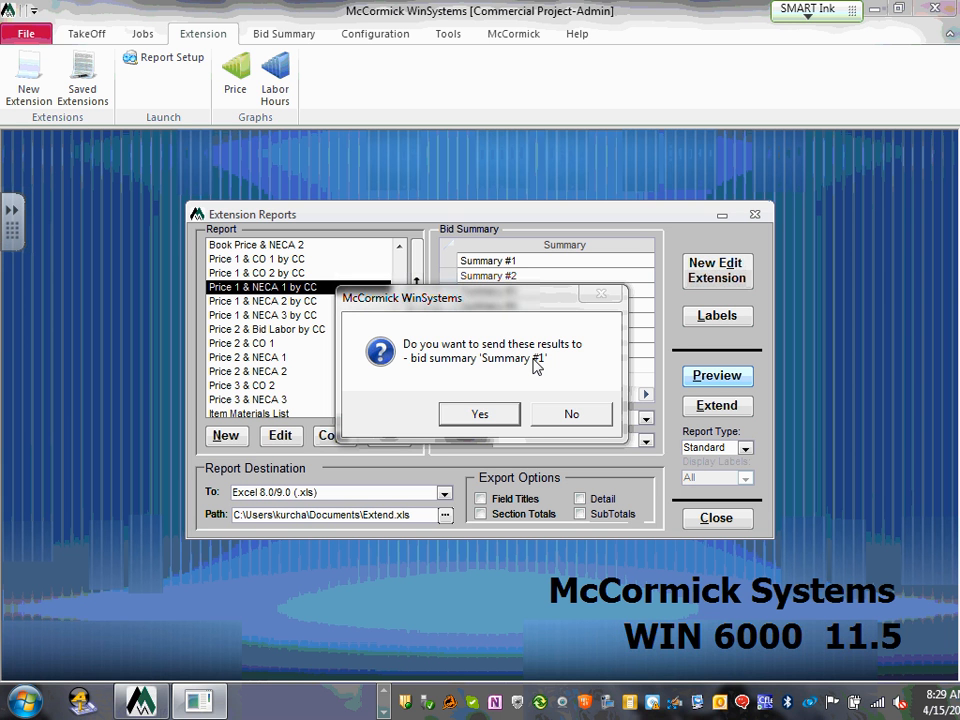
left_click(480, 413)
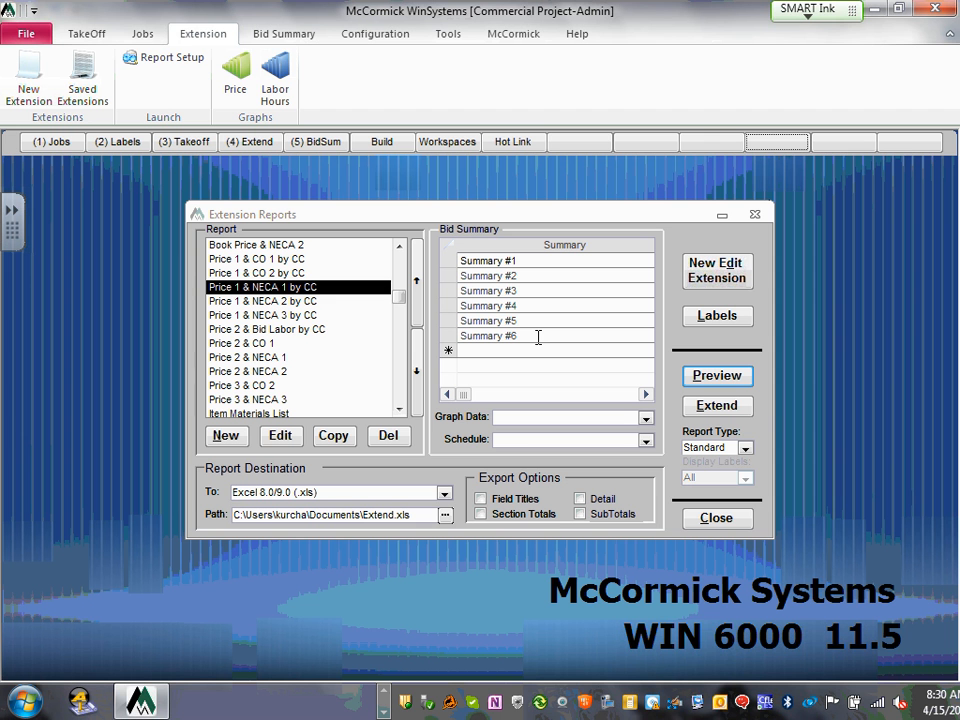
Open the job's Bid Summary and set the Labor overhead to 10%.
left_click(318, 143)
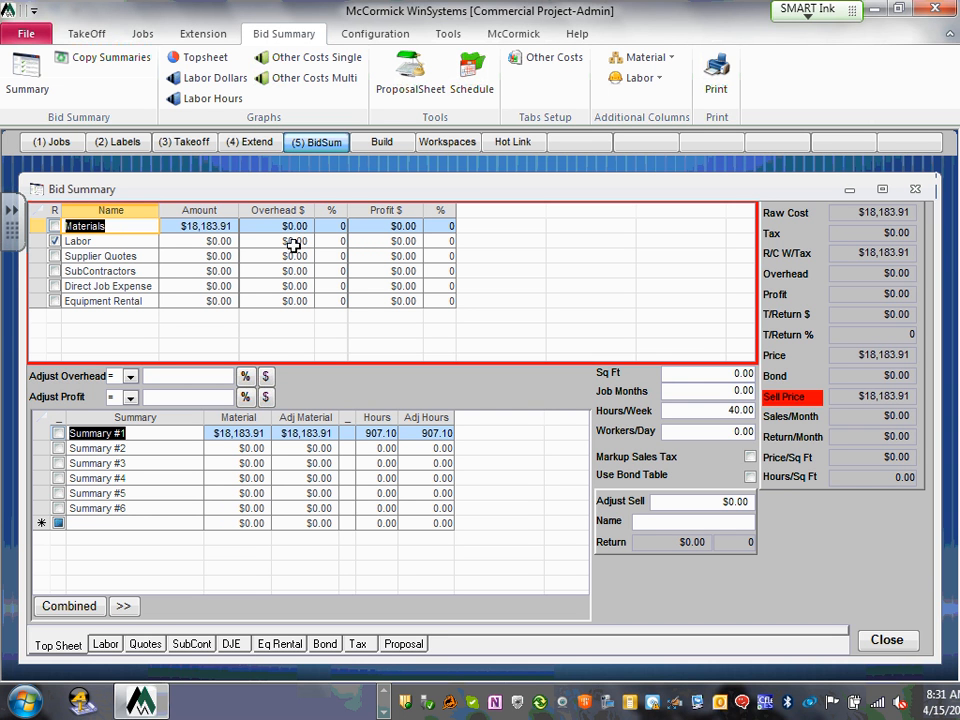
left_click(300, 242)
left_click(338, 241)
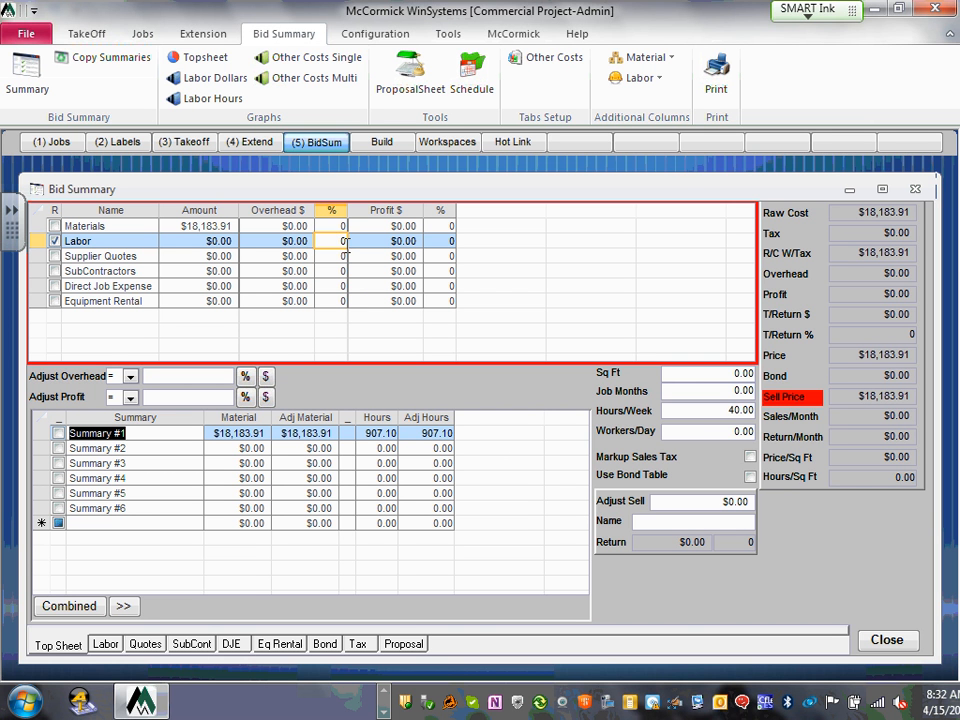
left_click_drag(340, 243, 349, 248)
type("10%")
Set the overhead for Supplier Quotes and SubContractors to 10% each.
left_click(335, 257)
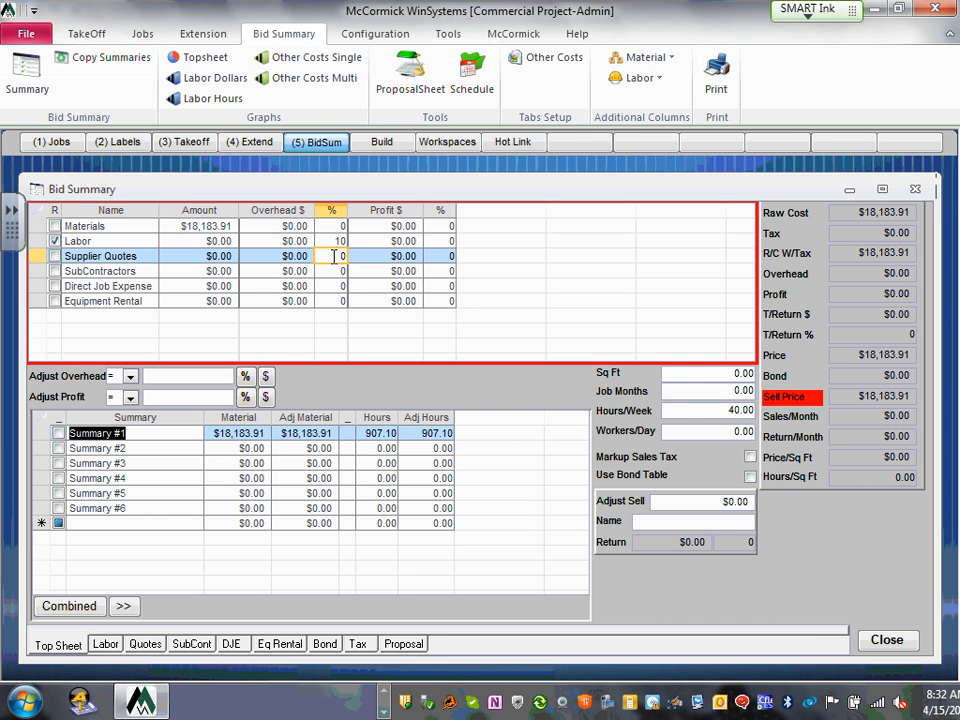
left_click_drag(339, 259, 367, 267)
type("10%")
left_click(336, 274)
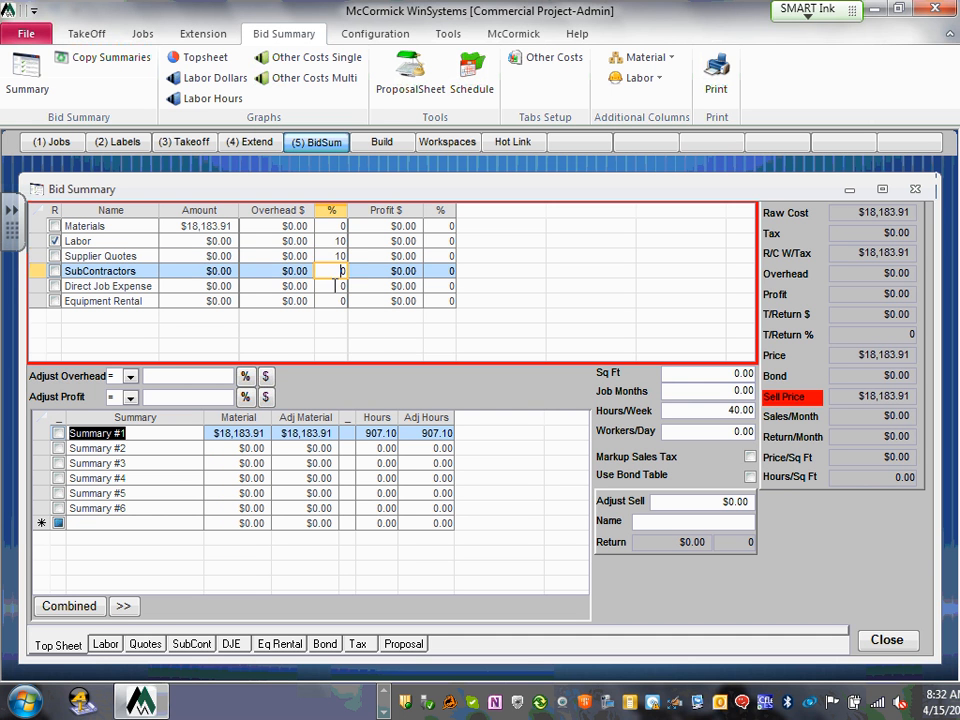
left_click_drag(332, 278, 364, 279)
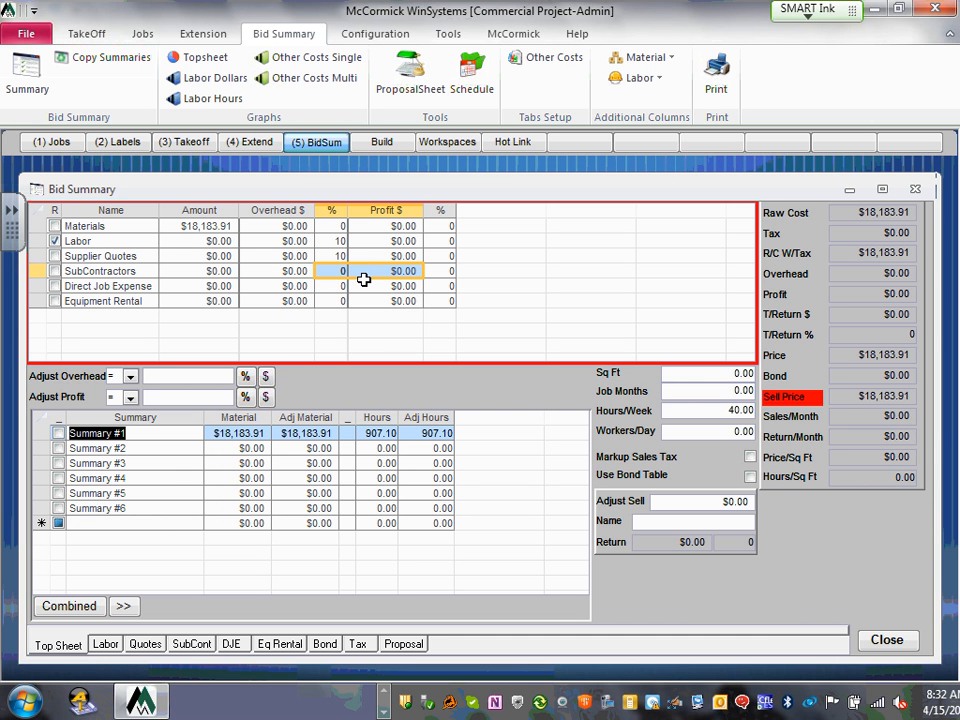
left_click(334, 272)
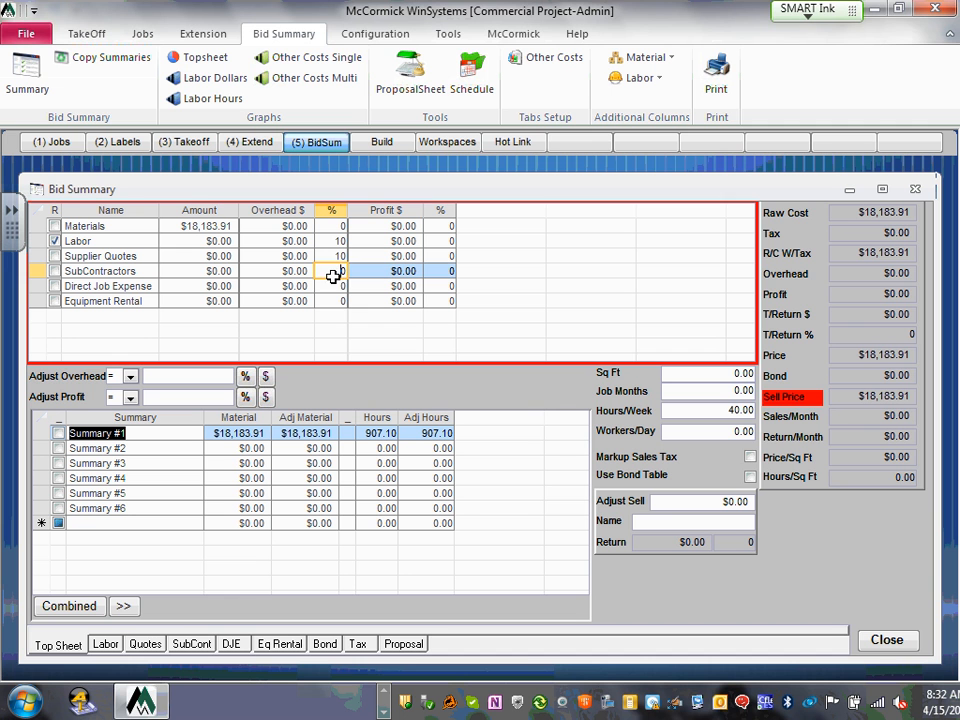
type("10")
Set the overhead for Direct Job Expense and Equipment Rental to 10% each.
left_click(334, 288)
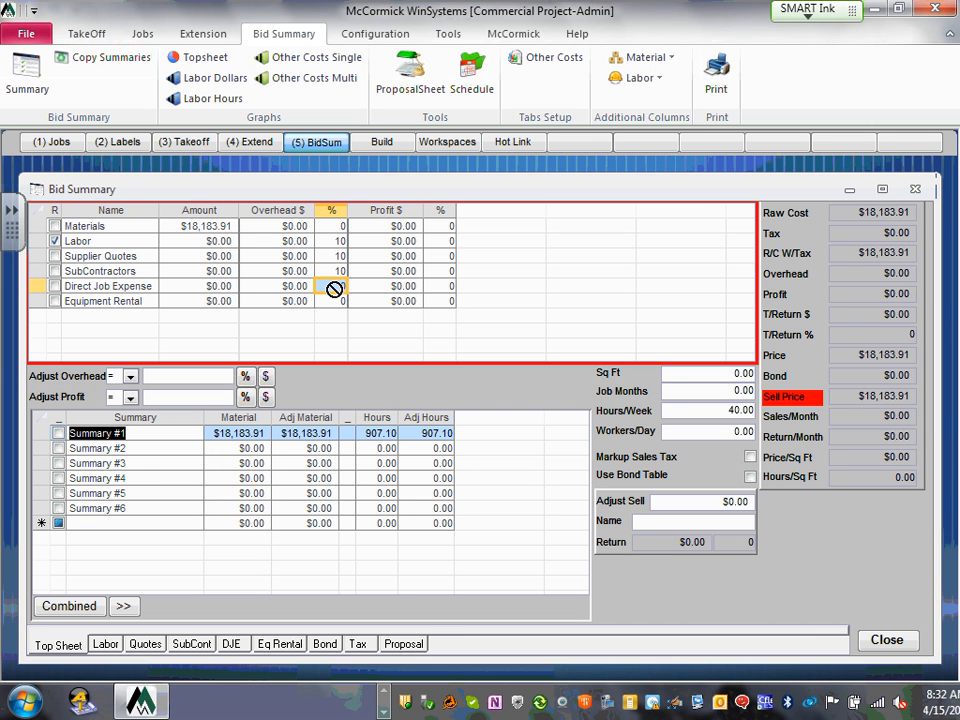
type("10")
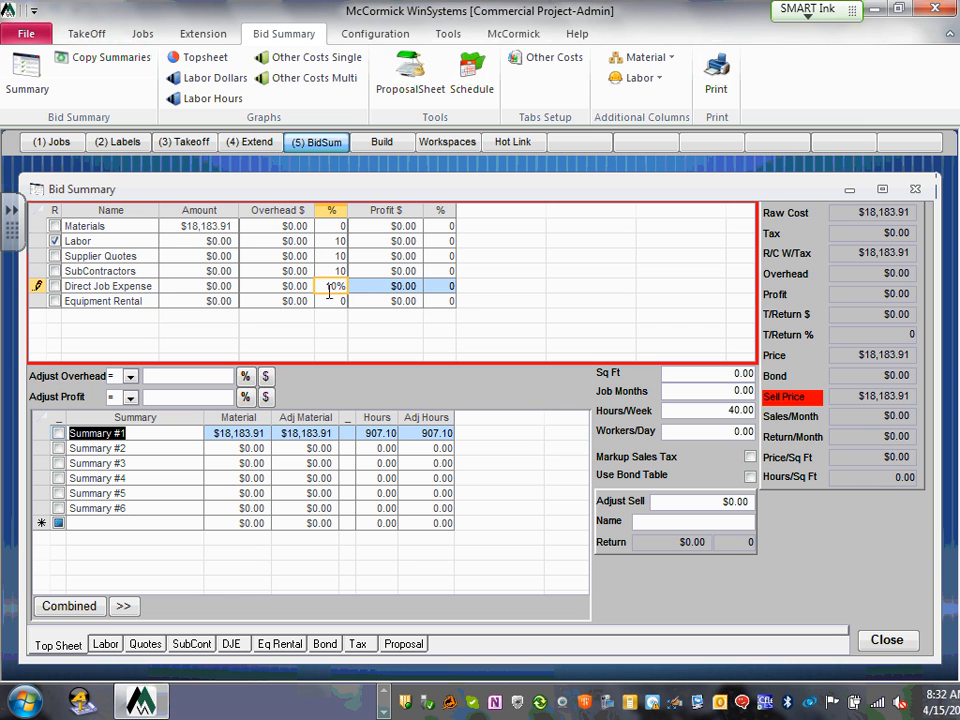
left_click(341, 301)
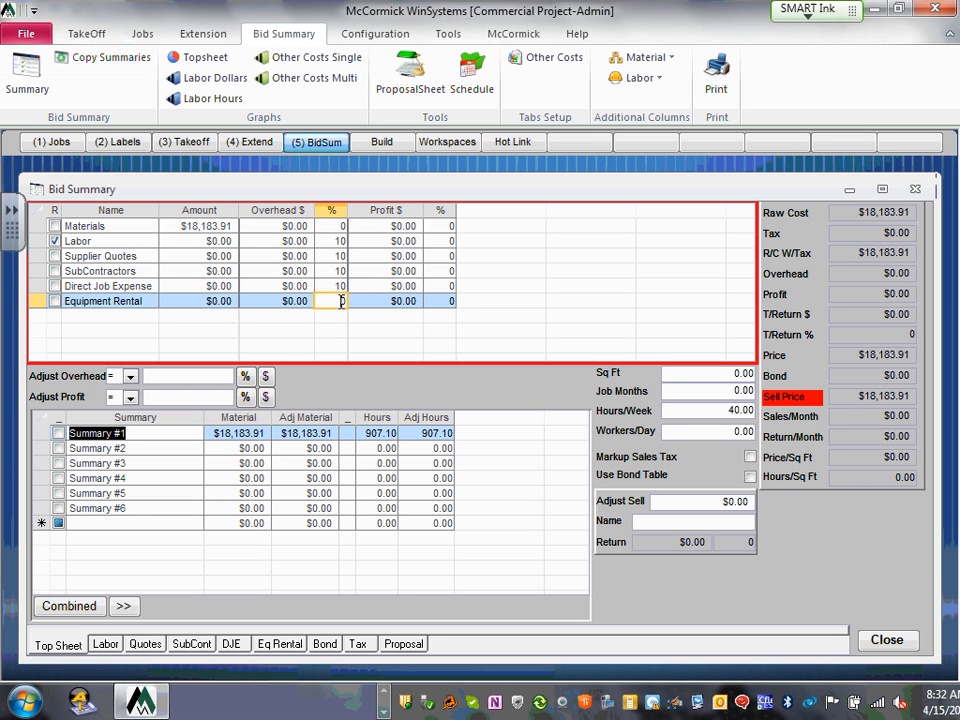
type("10000")
key("Up")
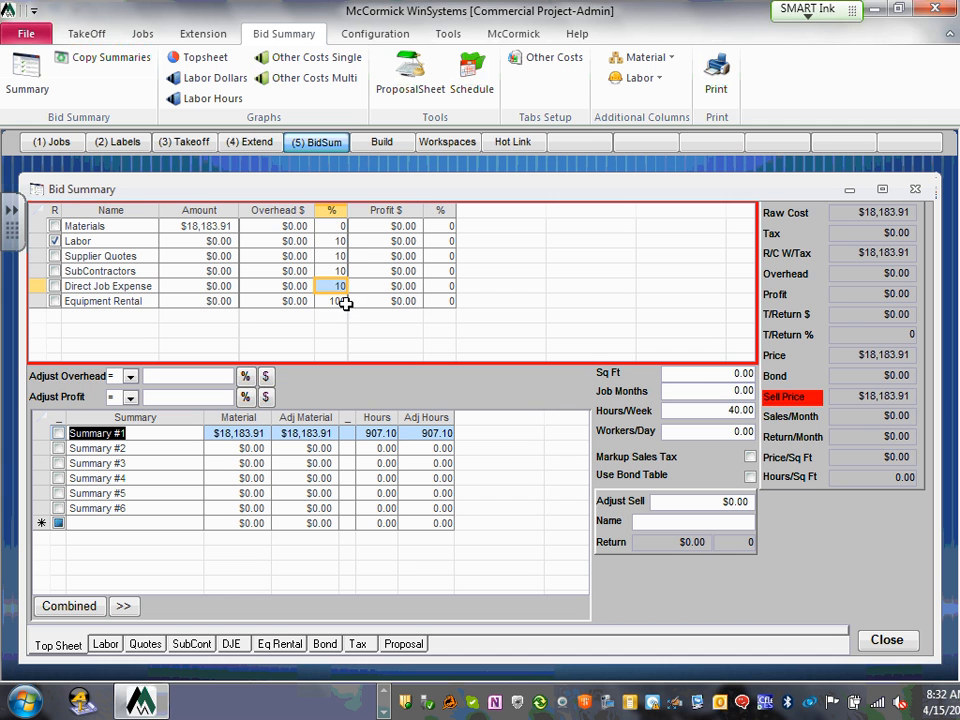
left_click(340, 301)
type("10")
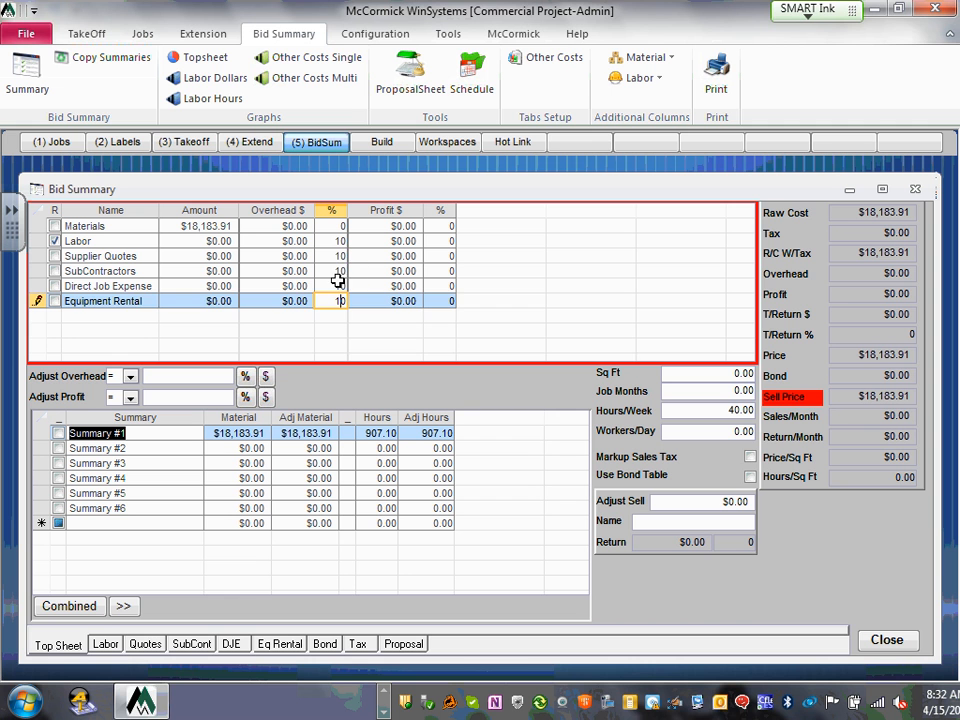
left_click(337, 284)
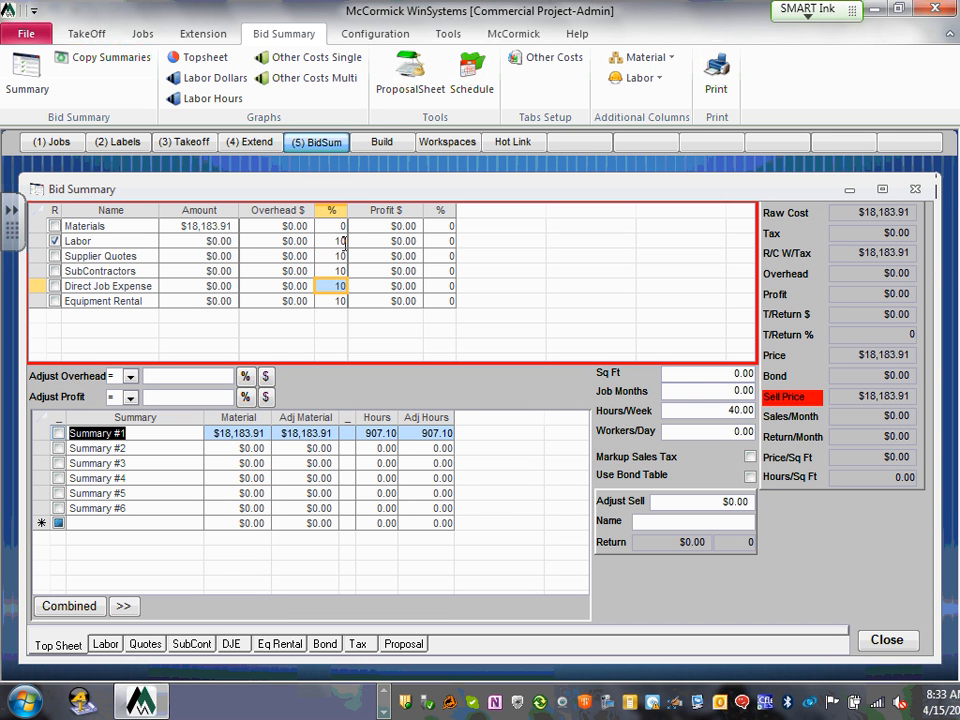
Set the Labor profit percentage to 10.
left_click(403, 241)
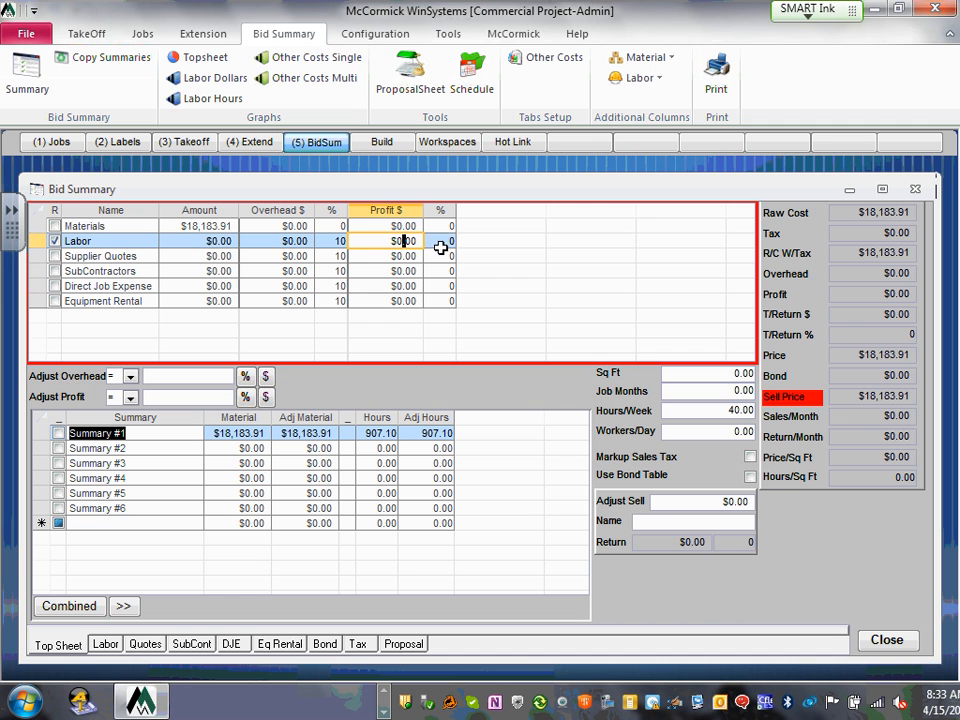
left_click(450, 241)
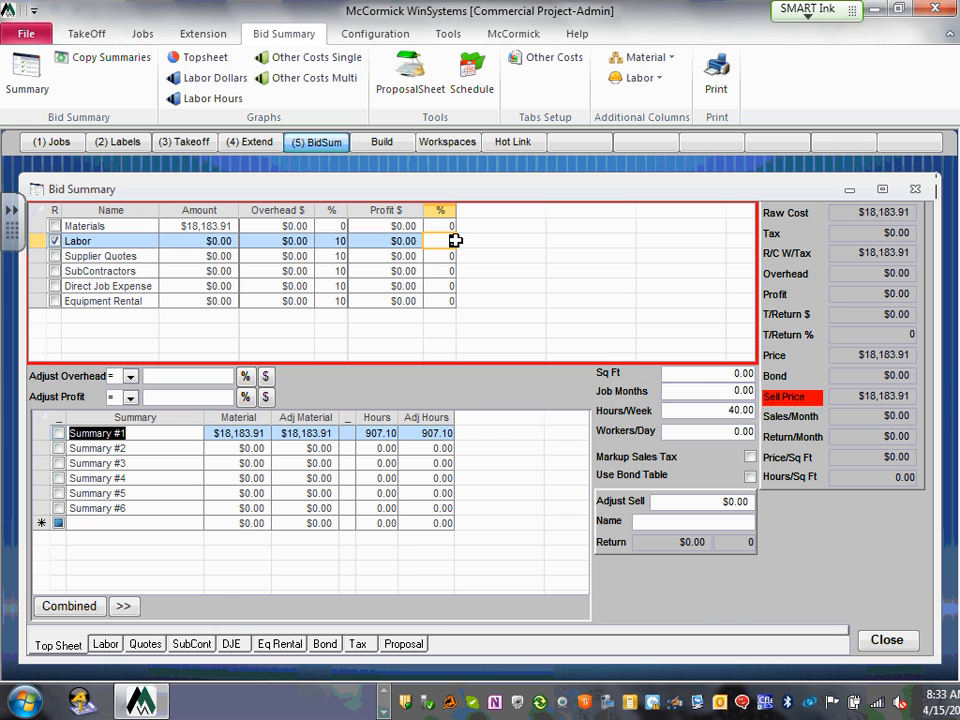
type("10")
left_click(443, 258)
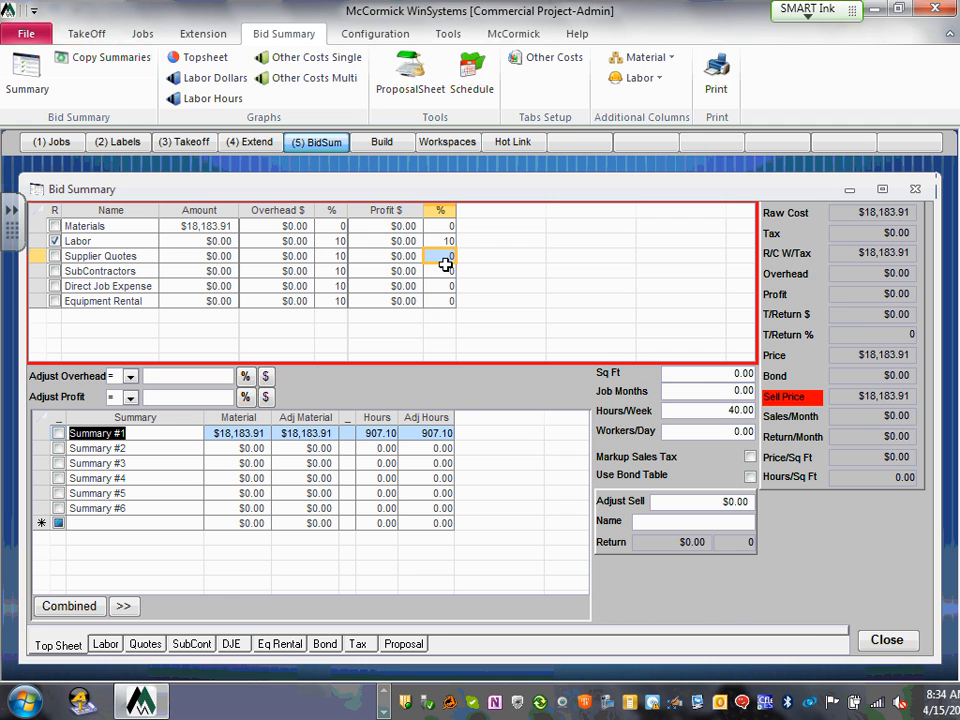
Set the job's Sq Ft to 12,000 in the Bid Summary.
left_click(722, 373)
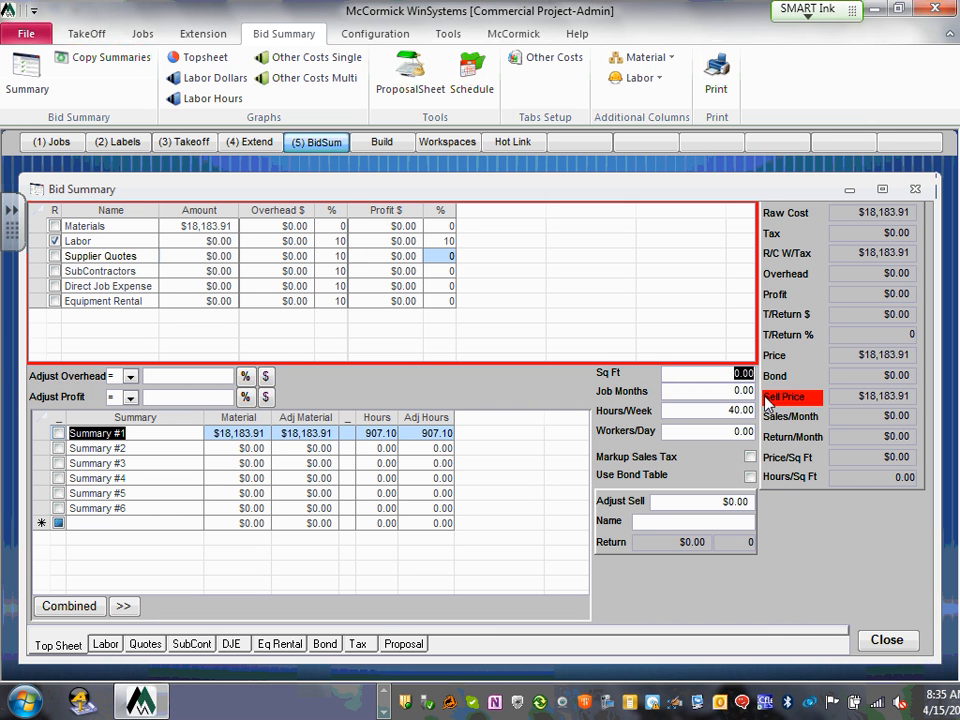
type("12000")
left_click(709, 408)
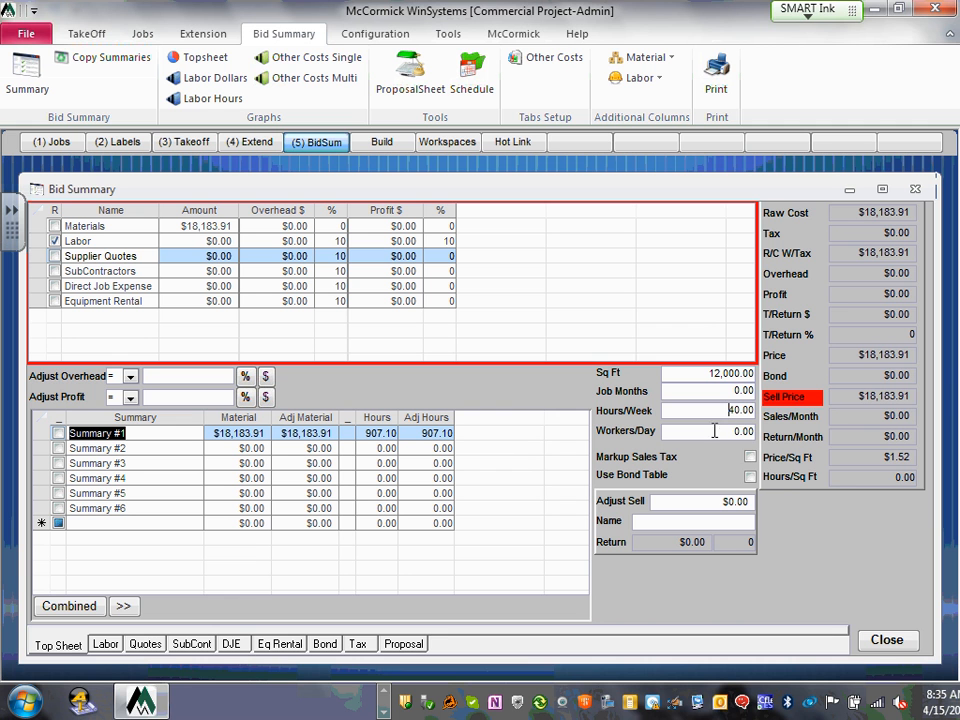
Set Workers/Day to 9 and turn on Markup Sales Tax for the job.
left_click(723, 433)
type("9")
key("Return")
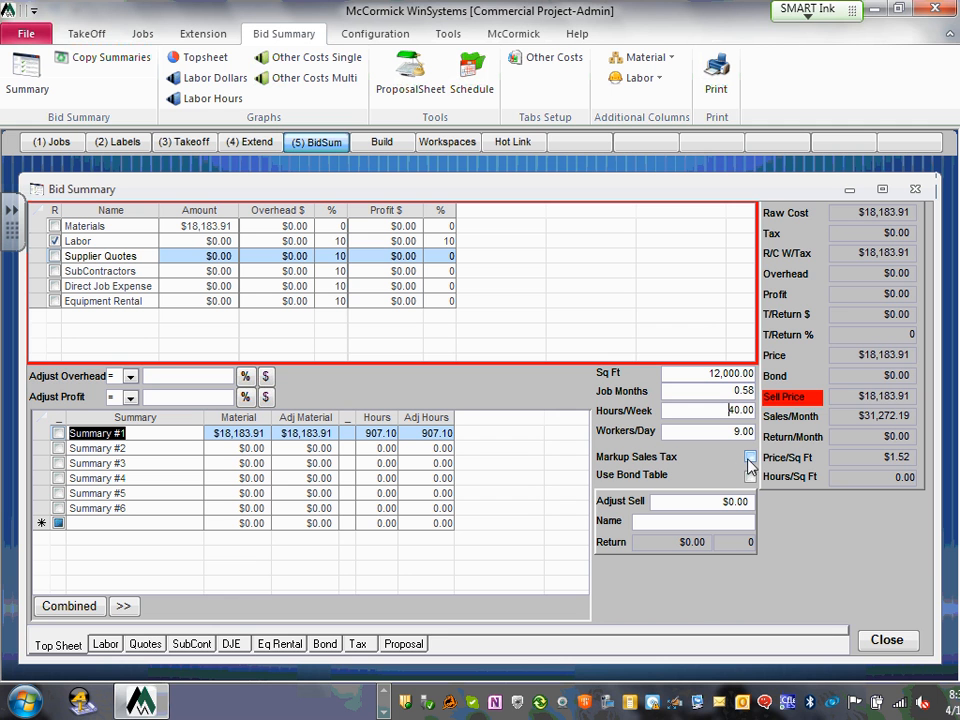
left_click(750, 458)
left_click(750, 458)
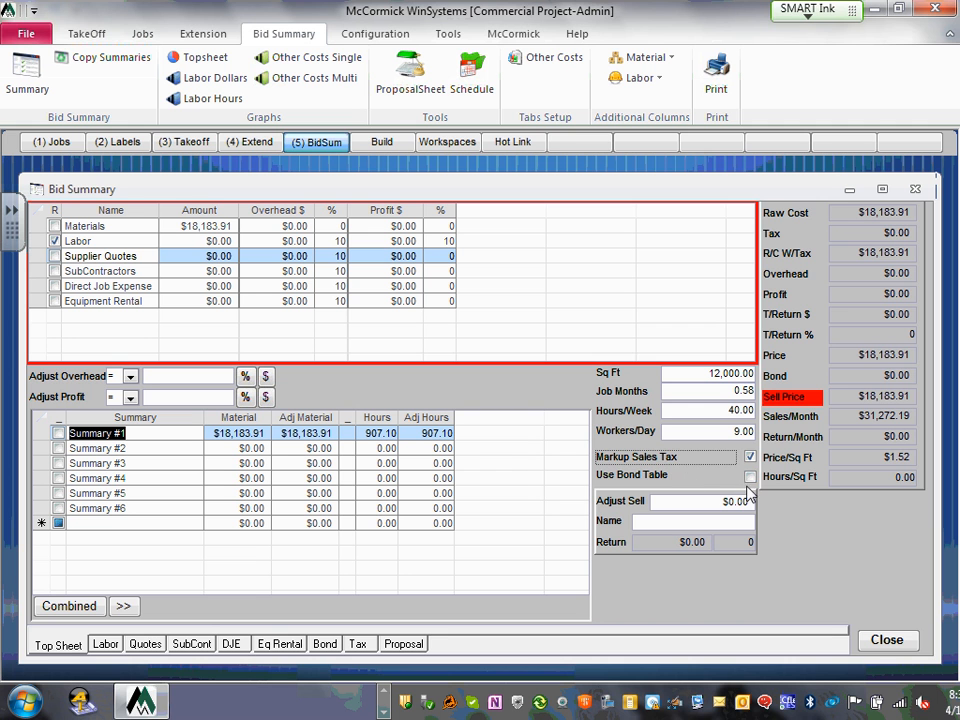
left_click(750, 477)
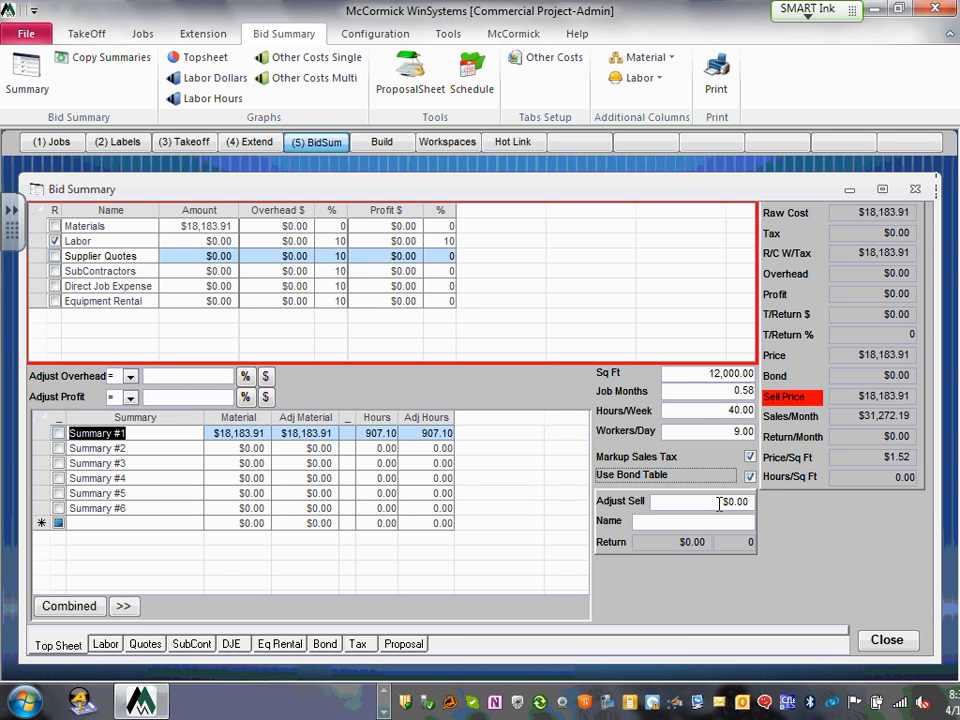
left_click_drag(718, 503, 751, 500)
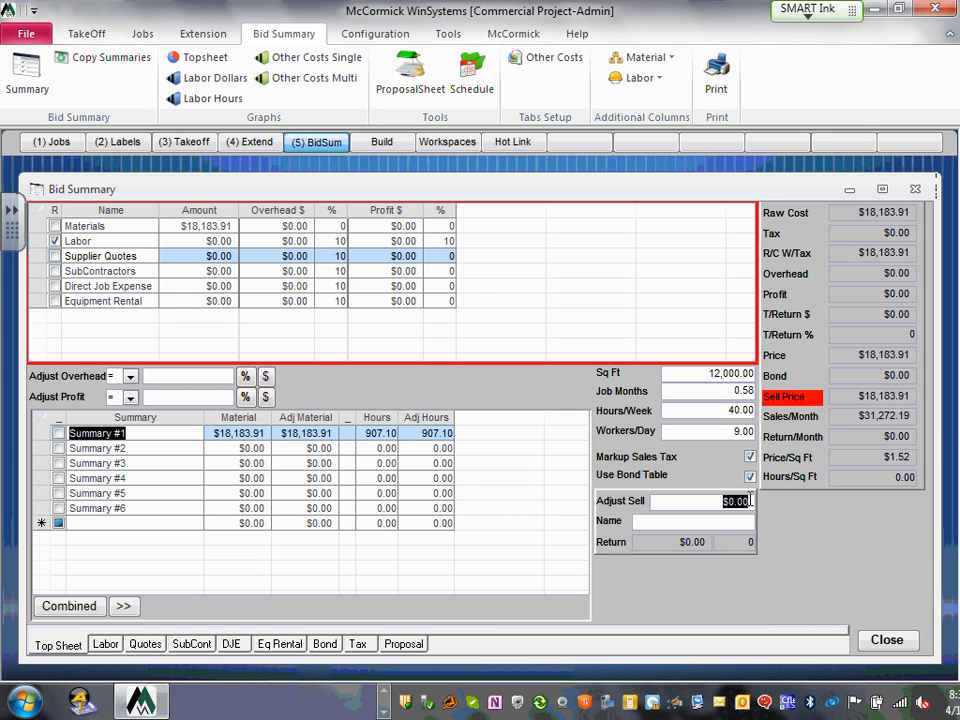
left_click(708, 474)
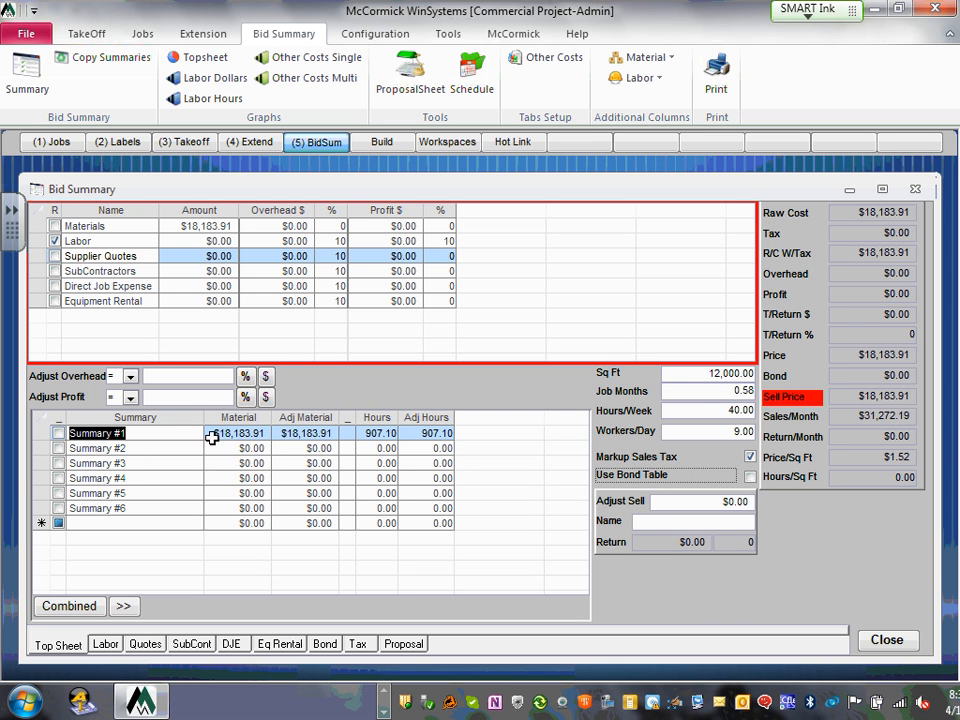
left_click_drag(212, 437, 220, 447)
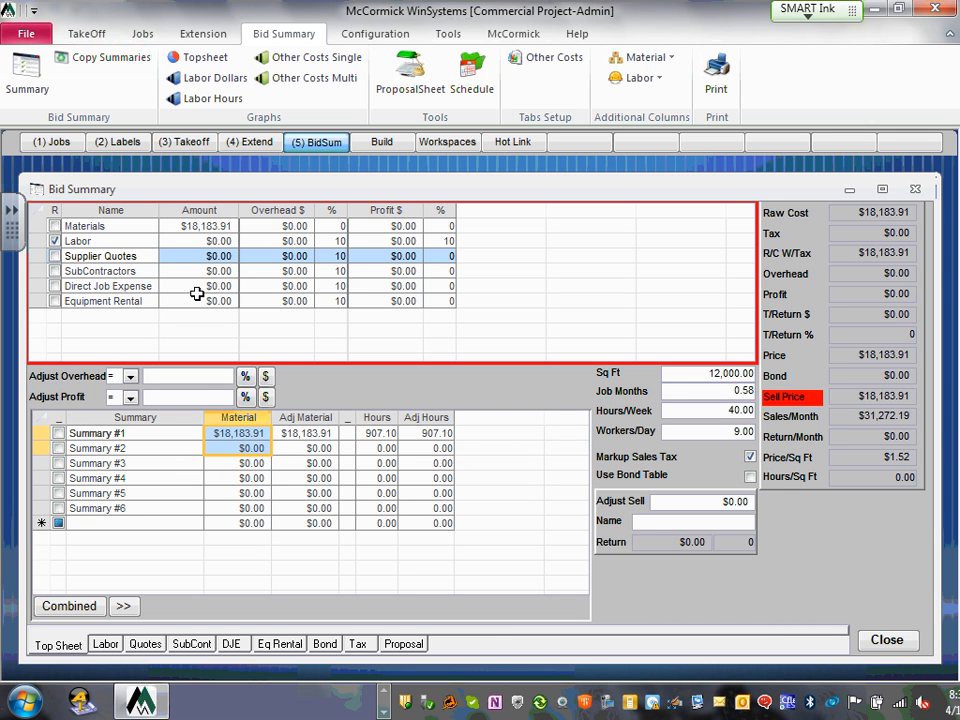
left_click(200, 374)
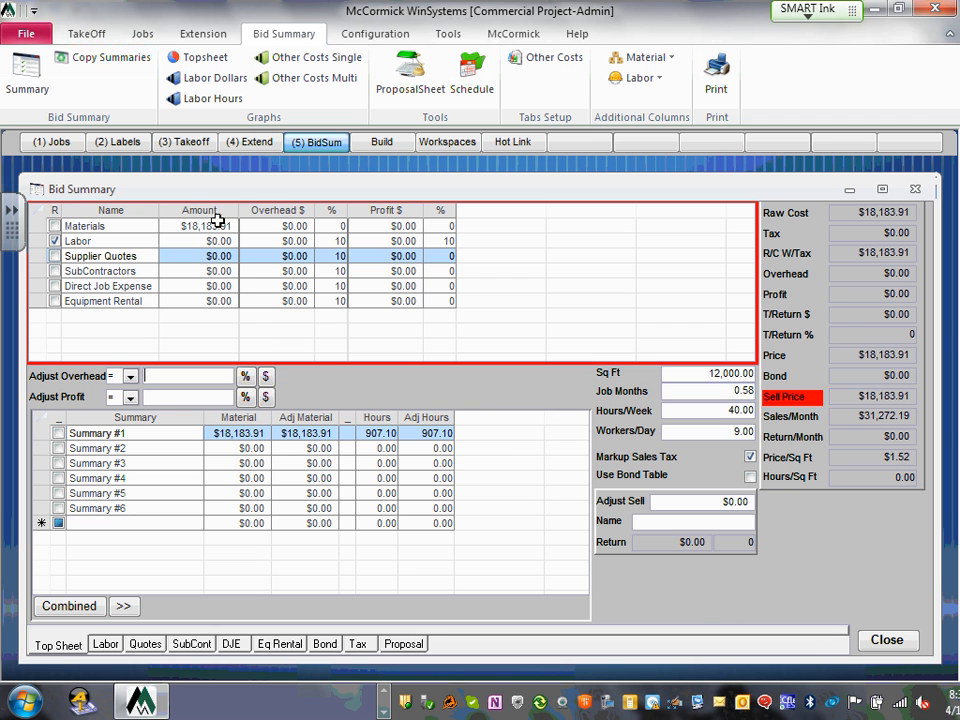
left_click(57, 646)
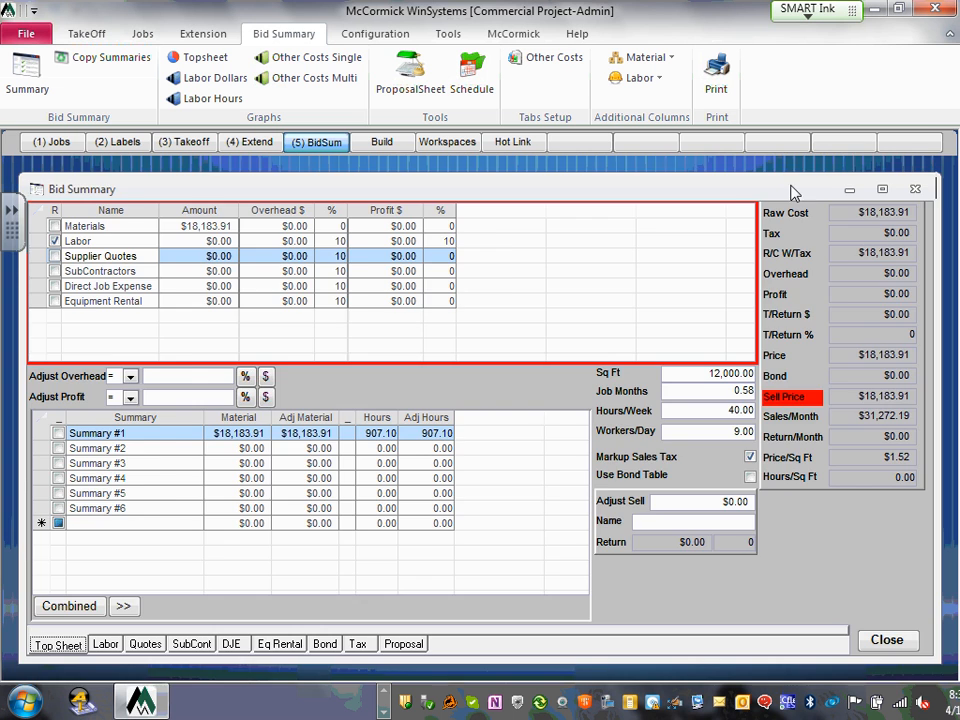
left_click_drag(793, 189, 757, 165)
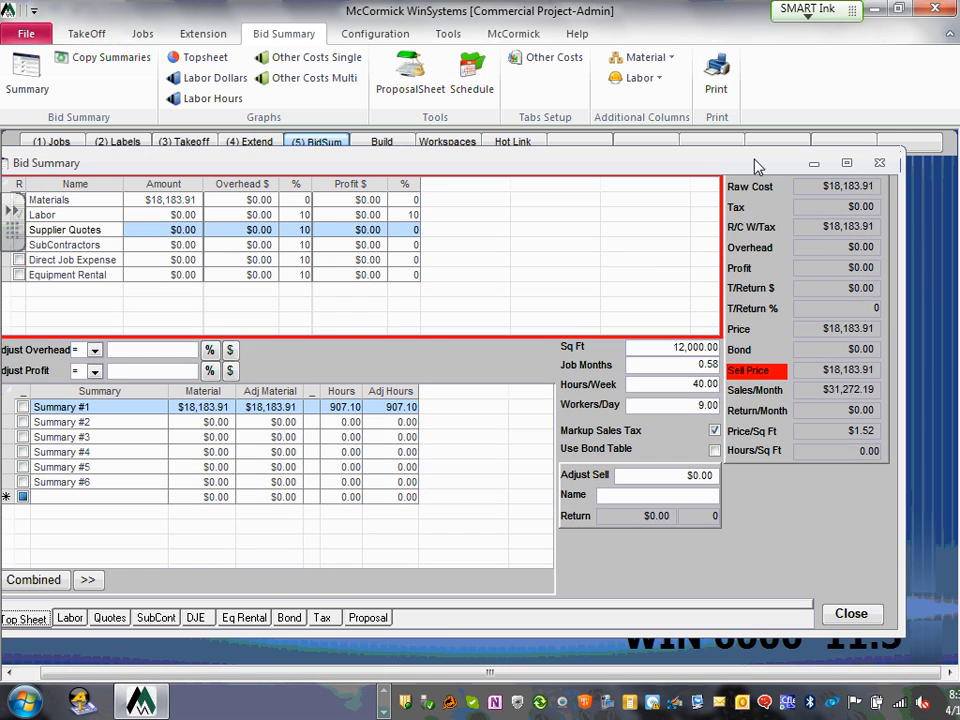
left_click(847, 162)
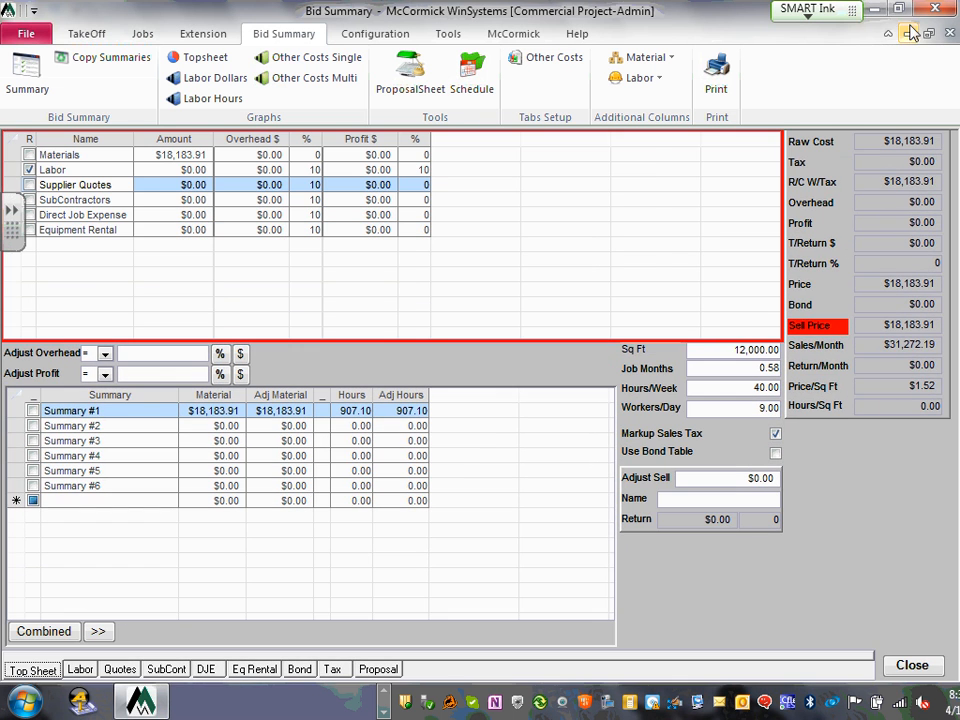
left_click(948, 33)
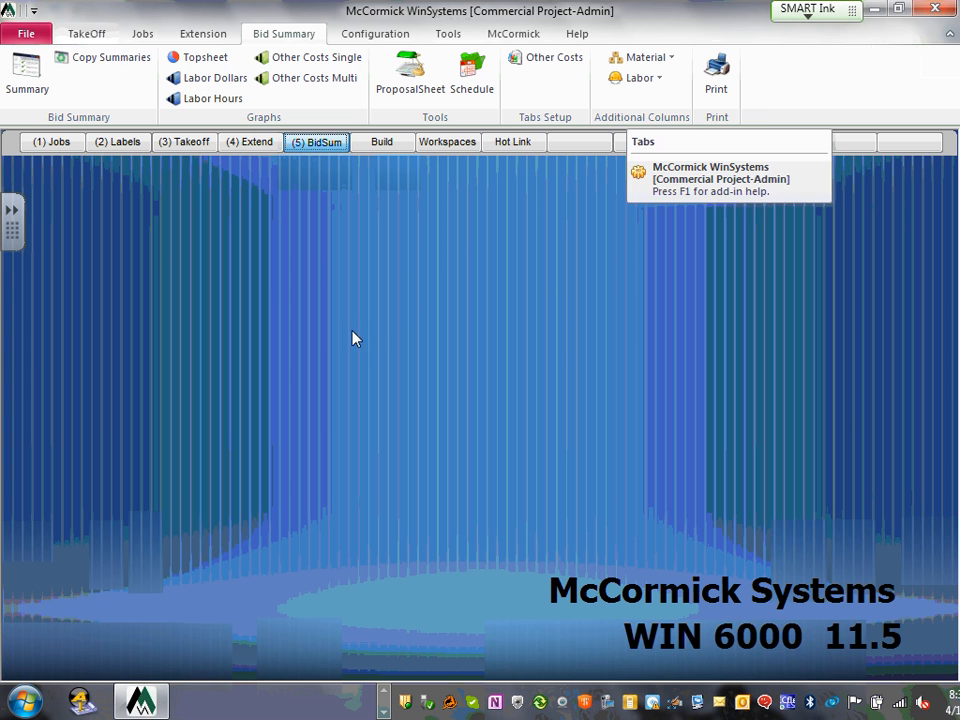
left_click(322, 142)
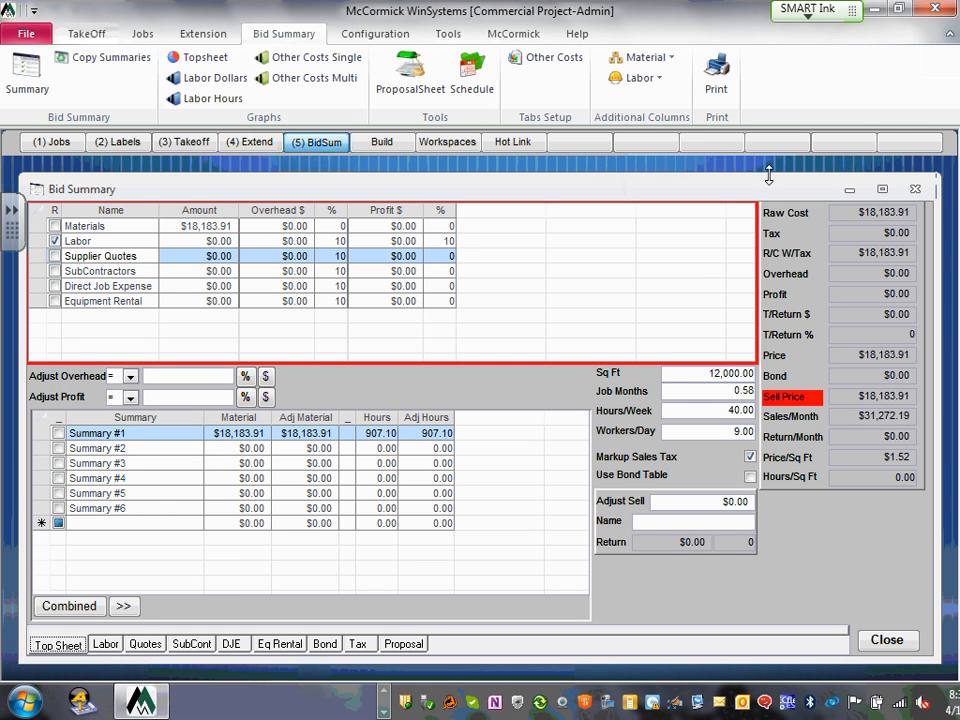
left_click(915, 189)
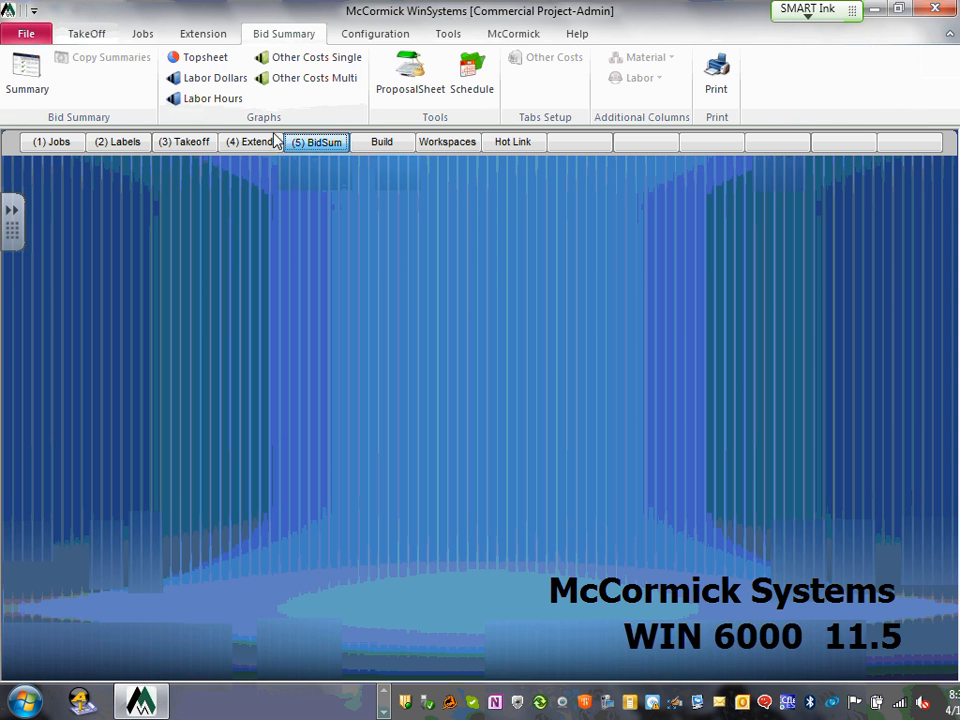
left_click(320, 143)
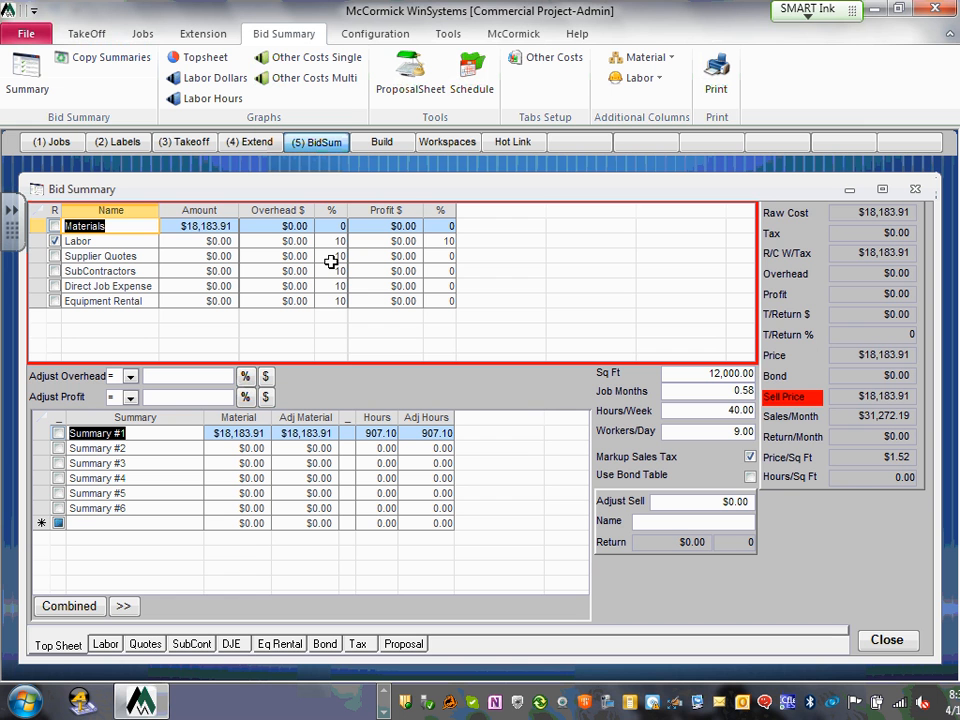
left_click(56, 645)
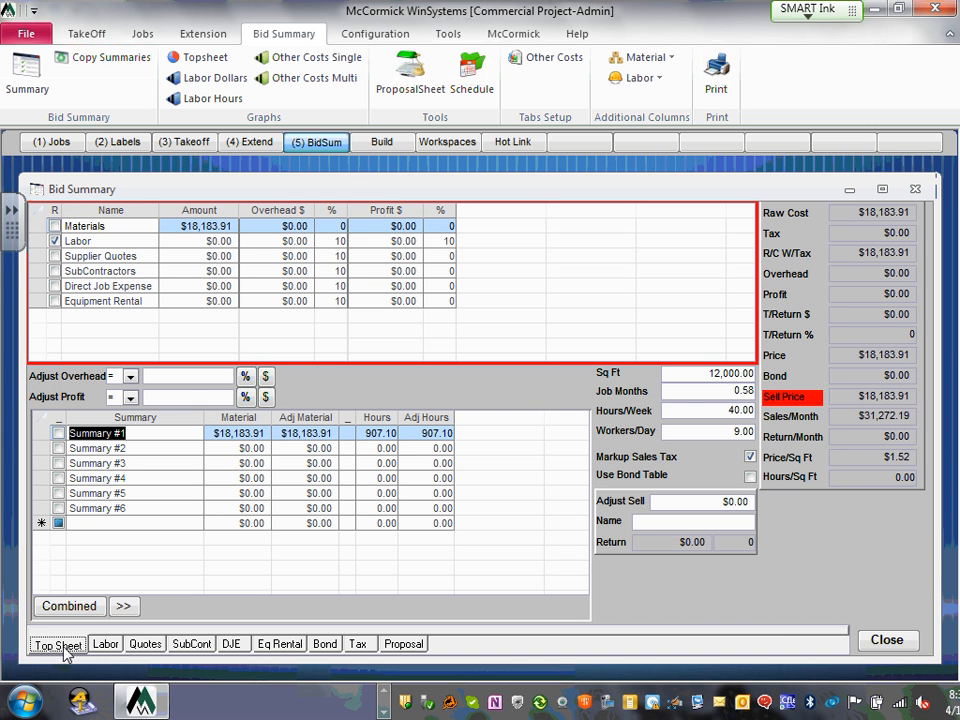
Enlarge the Bid Summary on its Labor section and look through the Phoenix Inside labor classes and hourly rates.
left_click(106, 645)
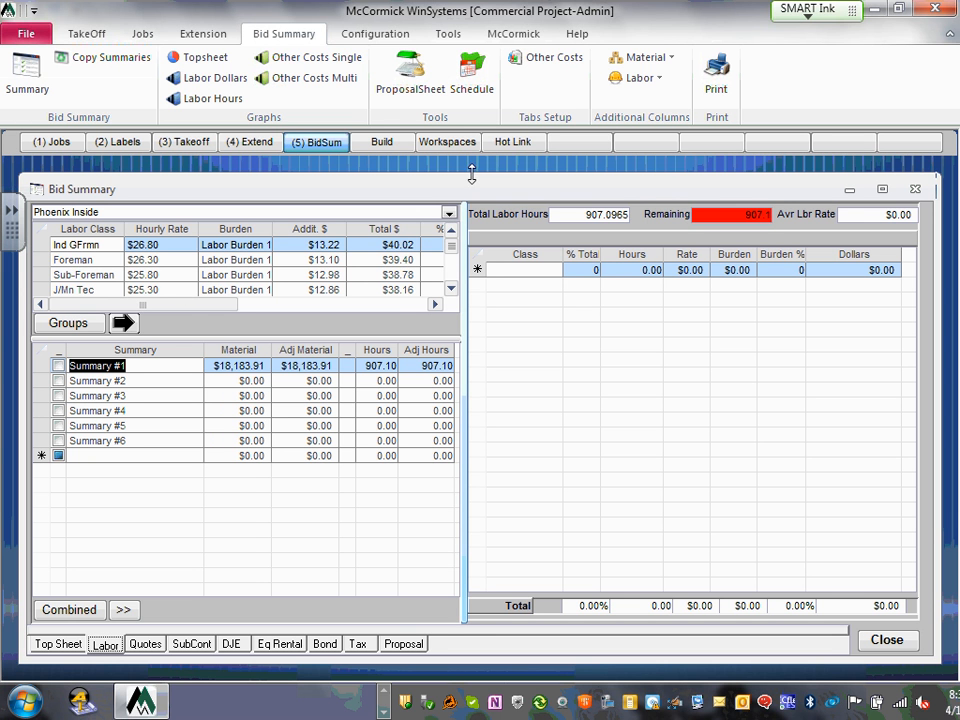
left_click_drag(463, 189, 443, 193)
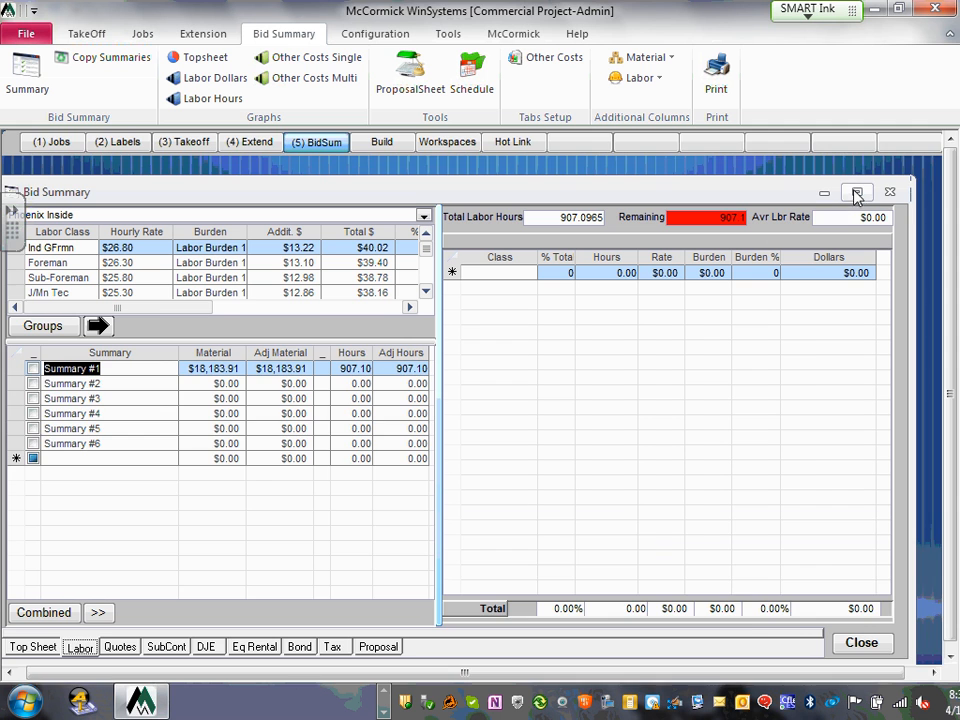
left_click(853, 191)
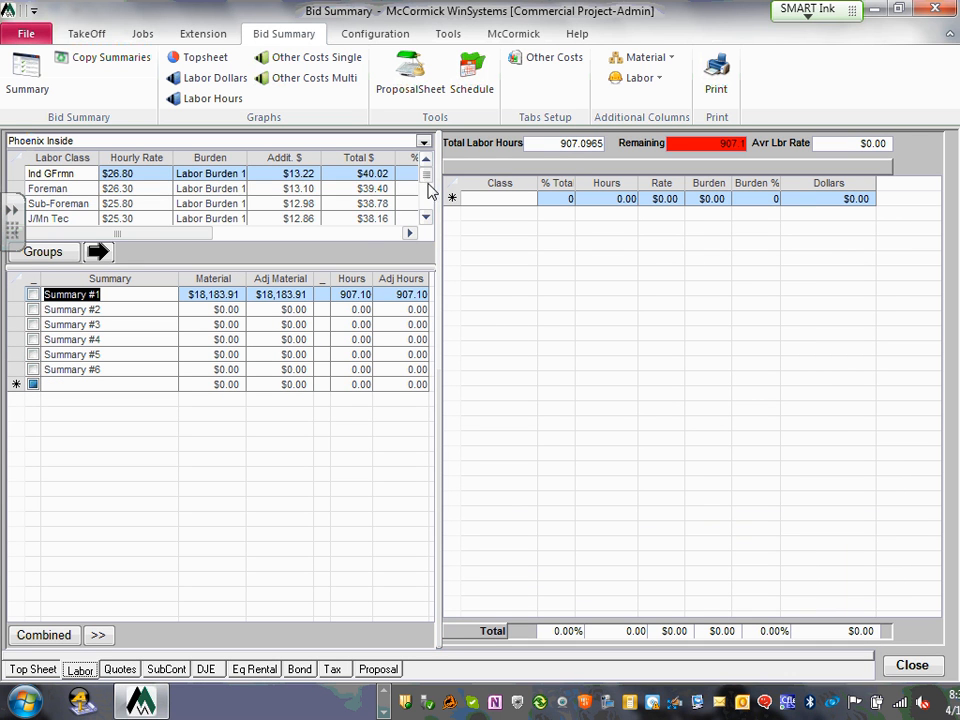
mouse_move(428, 189)
left_mouse_down()
mouse_move(426, 208)
mouse_move(430, 178)
mouse_move(435, 208)
left_mouse_up()
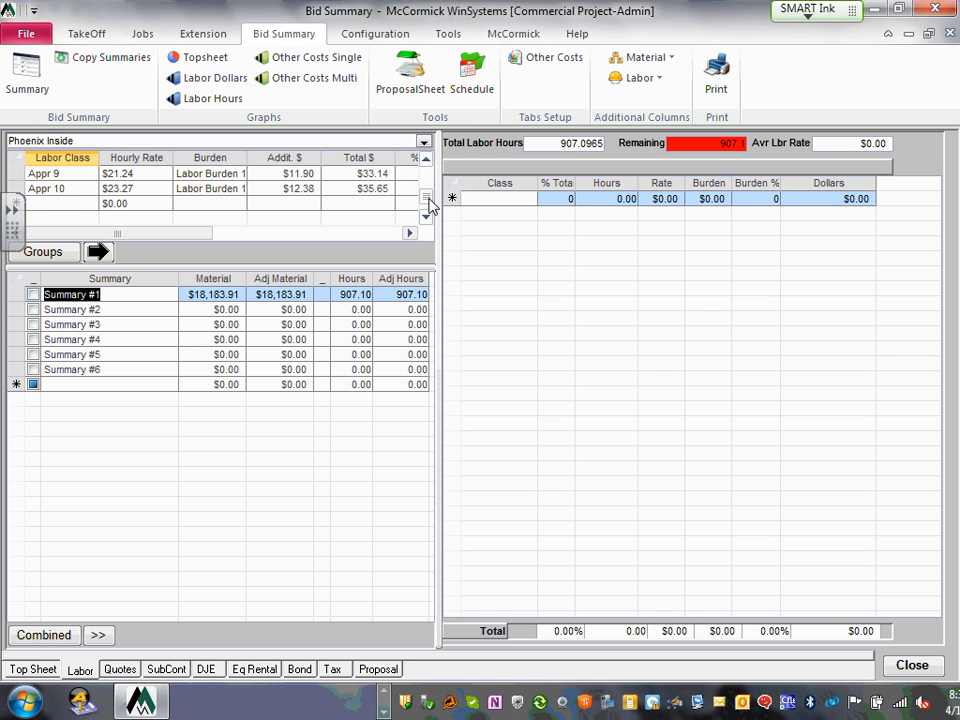
left_click_drag(427, 197, 428, 165)
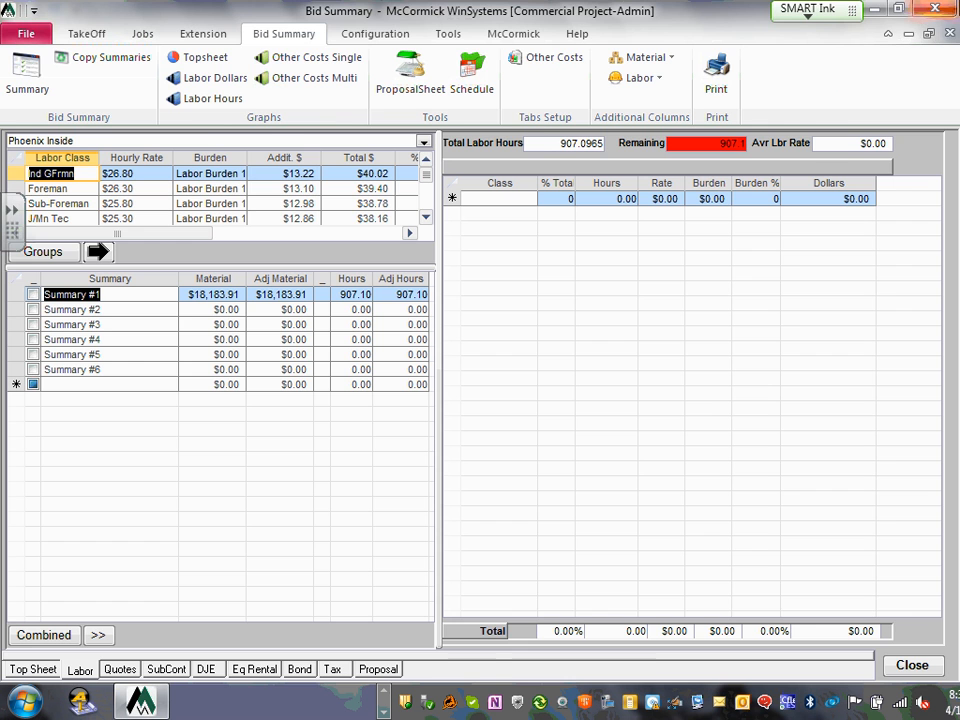
Close the Bid Summary and reopen it on the Labor section.
left_click(935, 9)
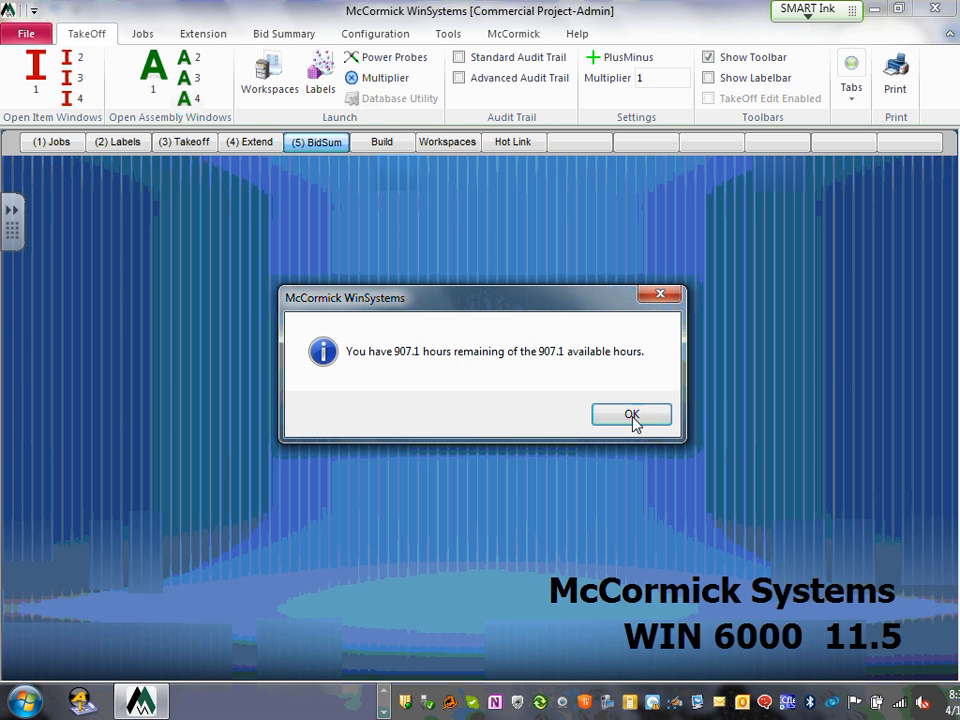
left_click(634, 413)
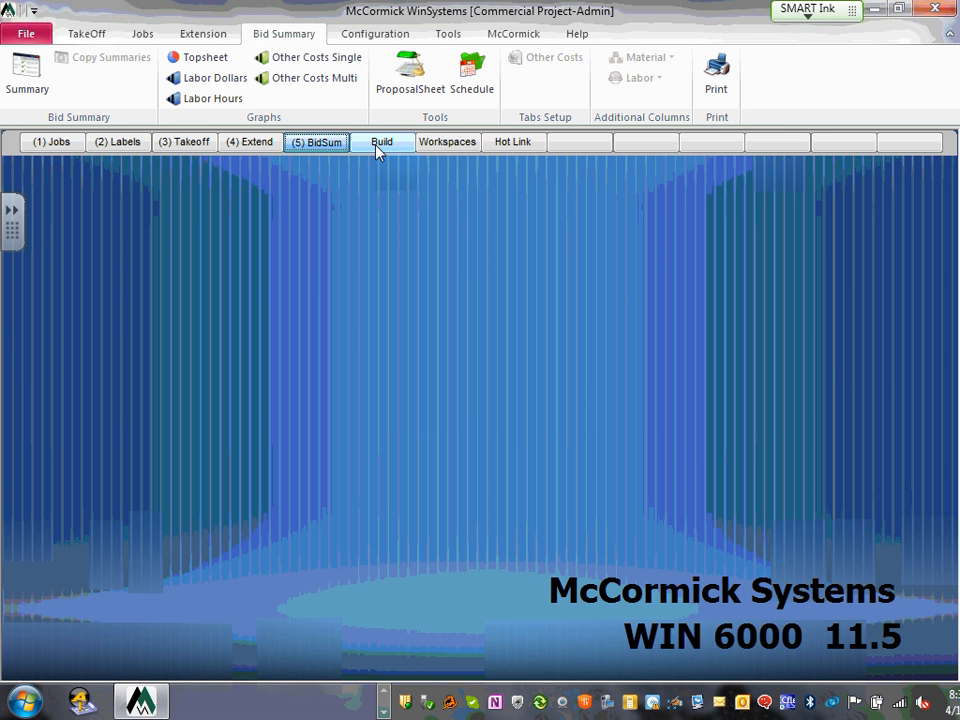
left_click(318, 143)
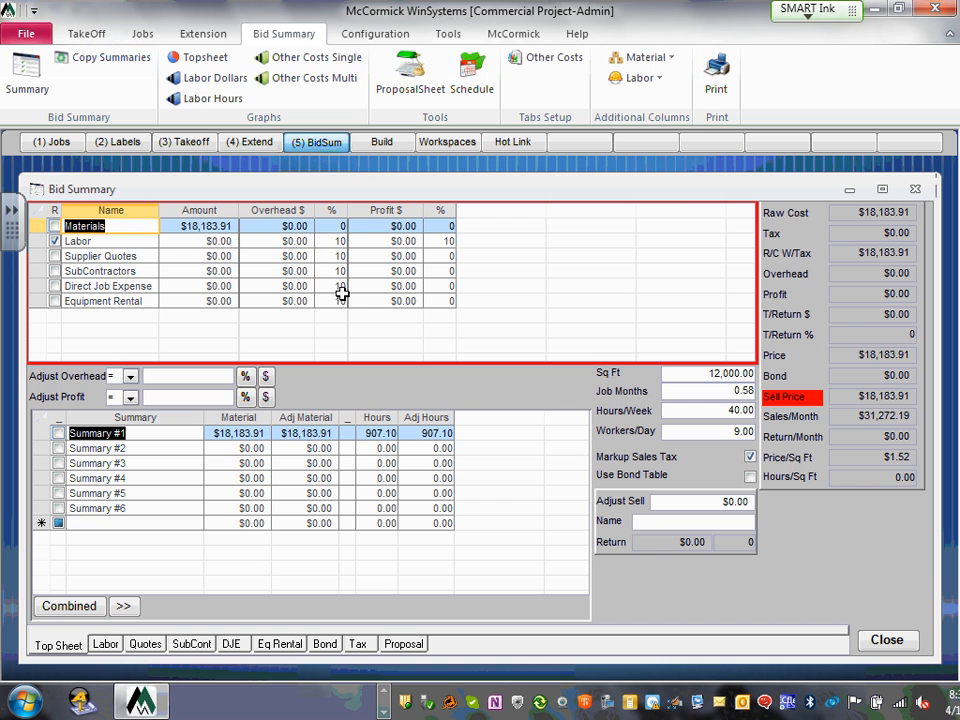
left_click(100, 644)
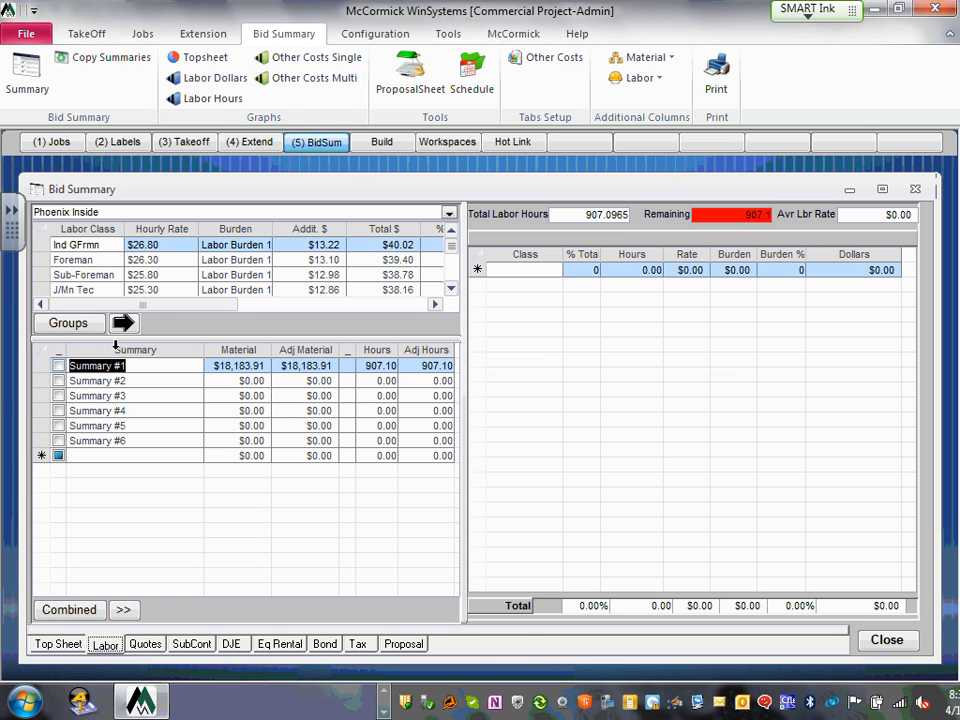
Try the Ind GFrmn class in the labor breakdown of Summary #1 and delete its row.
left_click(123, 322)
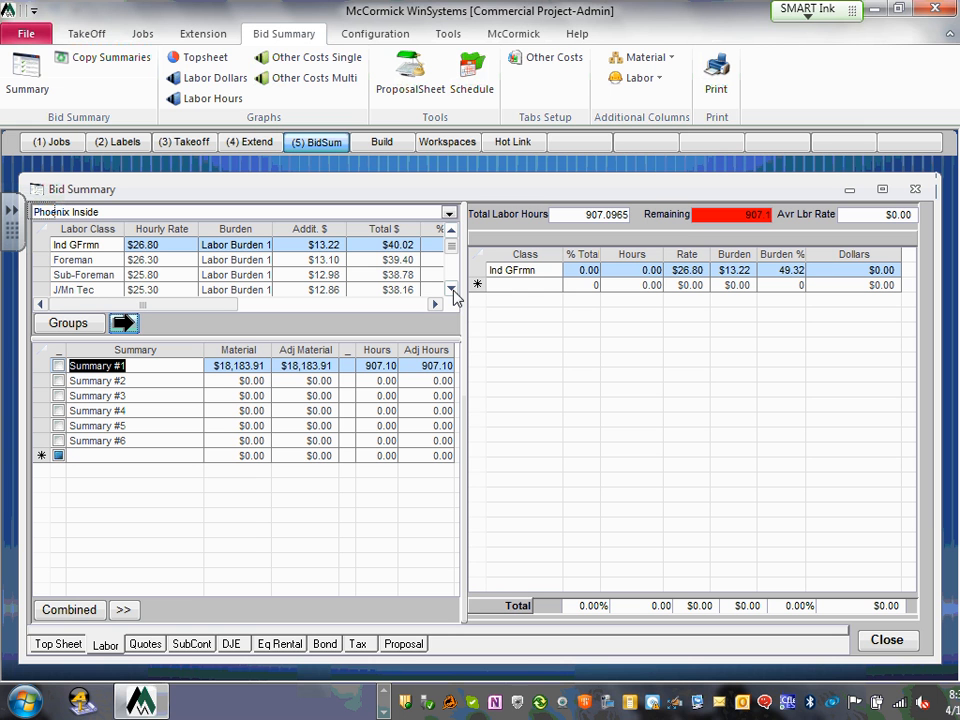
left_click(74, 260)
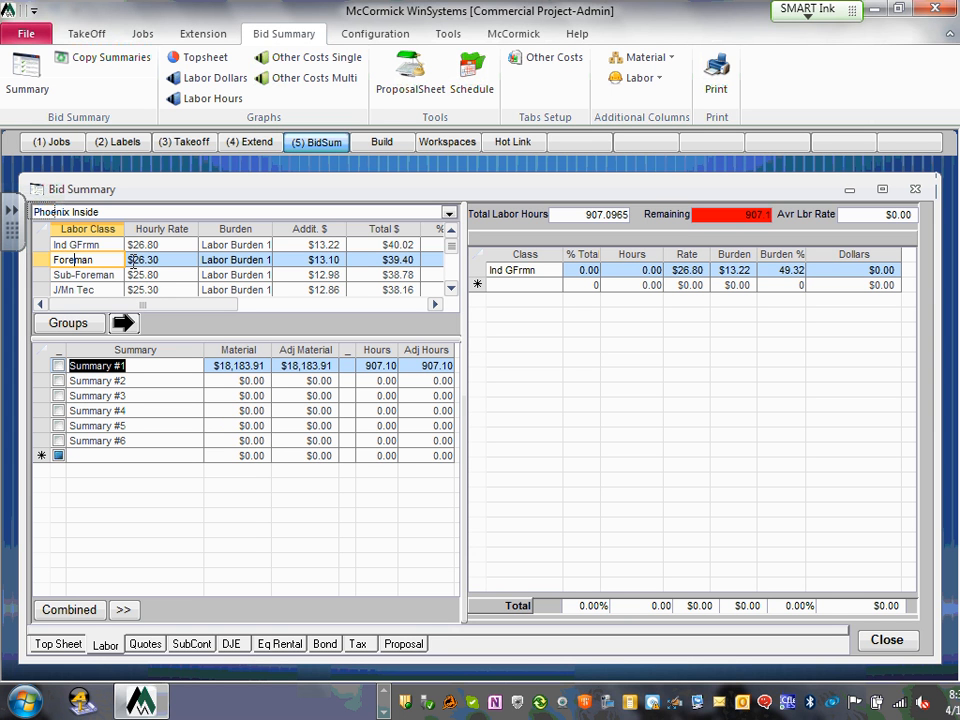
left_click(452, 289)
left_click(512, 271)
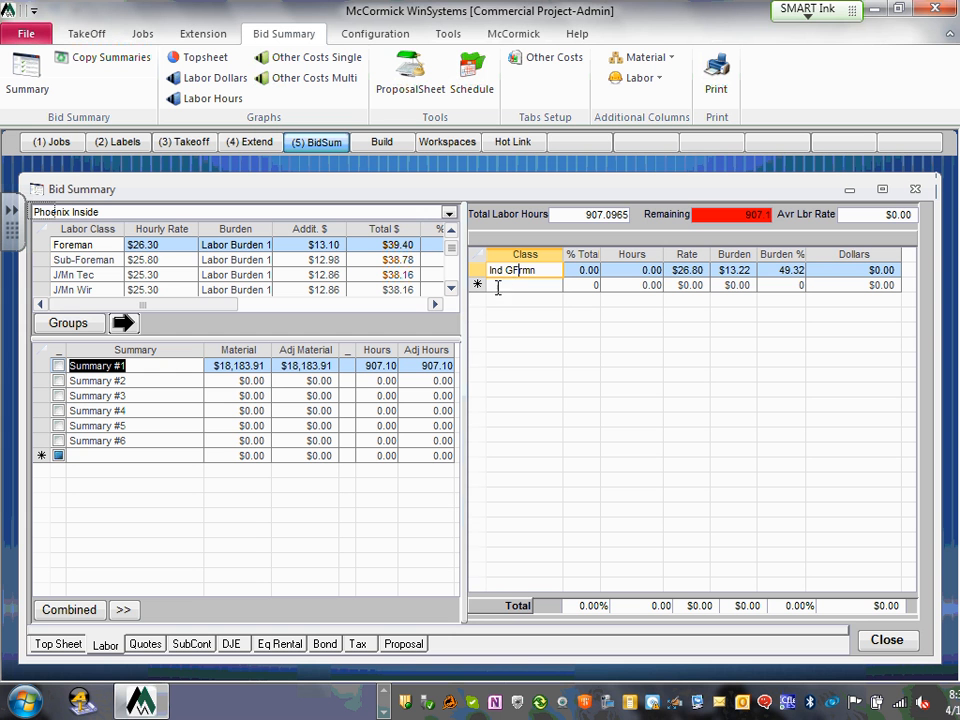
left_click(483, 270)
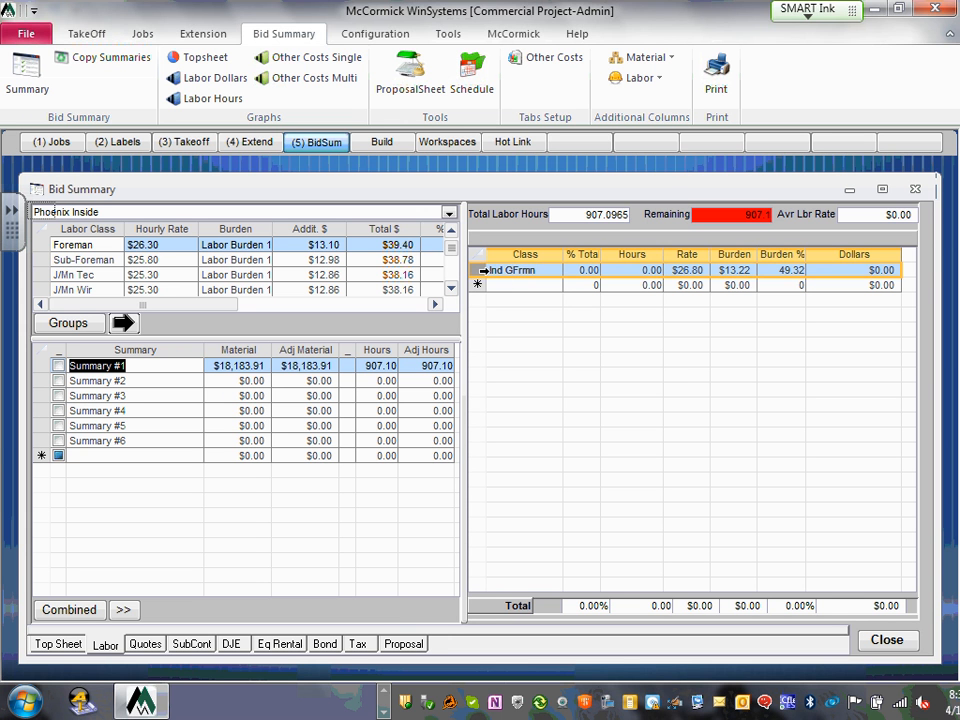
key("Delete")
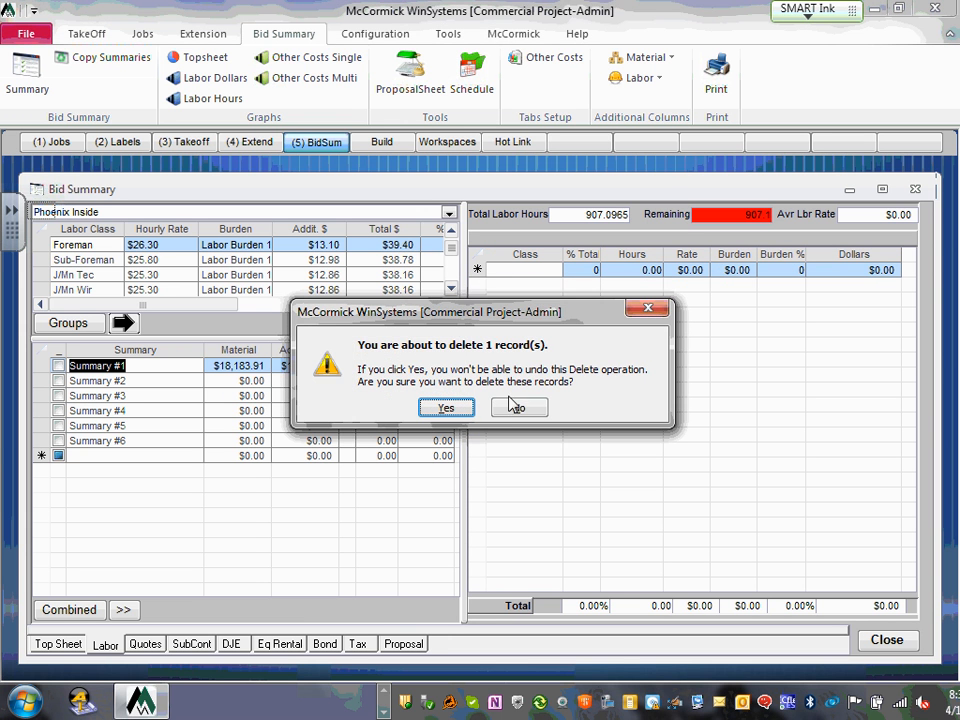
left_click(452, 412)
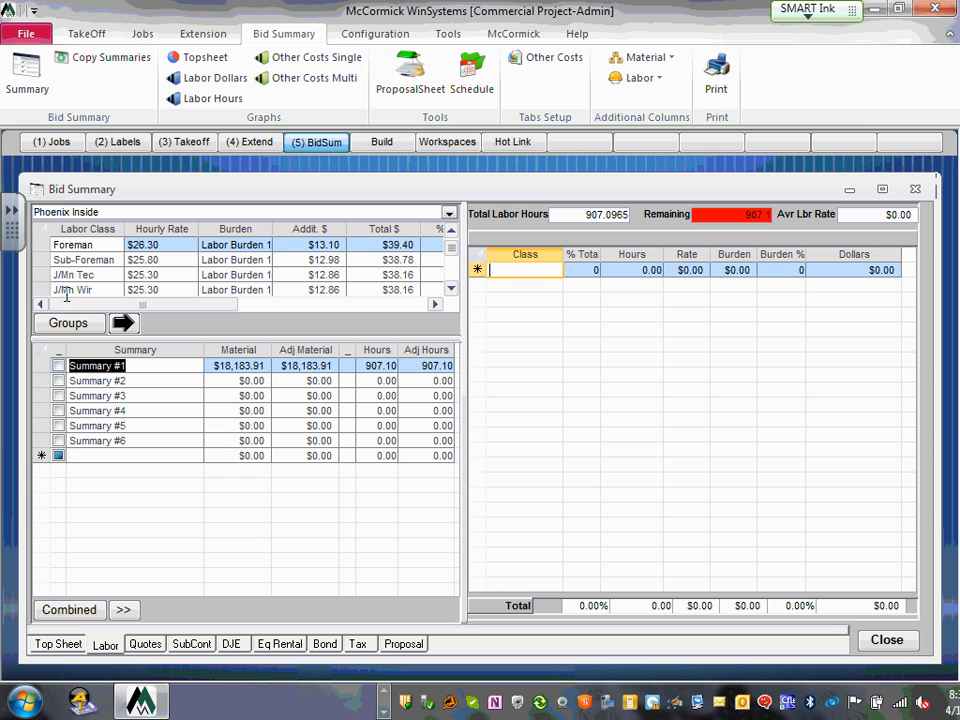
Add the Appr 1 labor class from Phoenix Inside to the labor breakdown of Summary #1 five times.
left_click(451, 290)
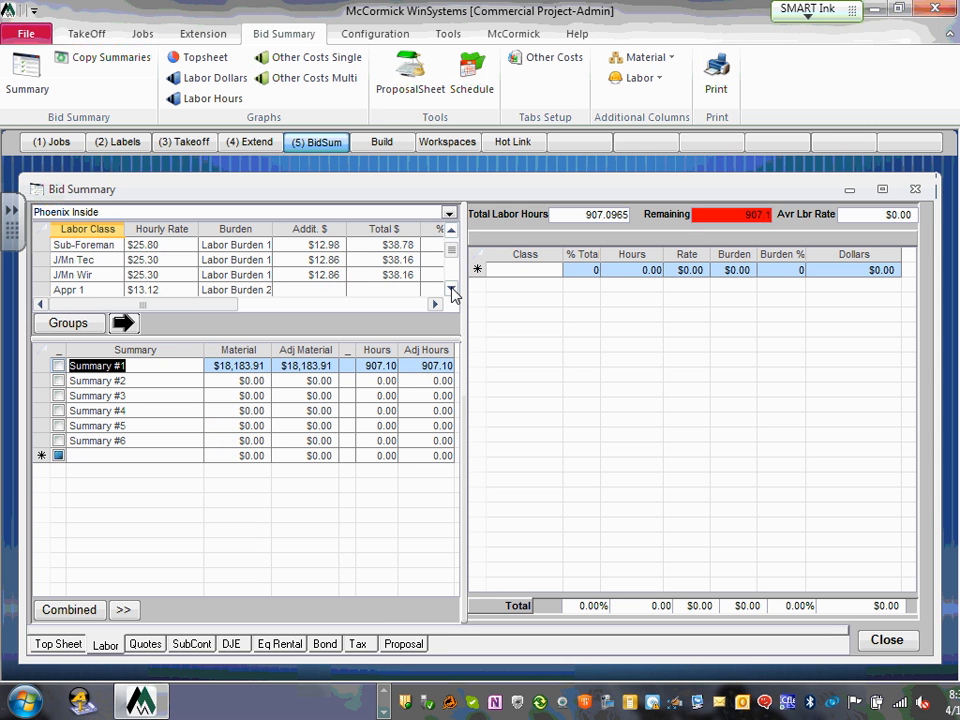
left_click(451, 290)
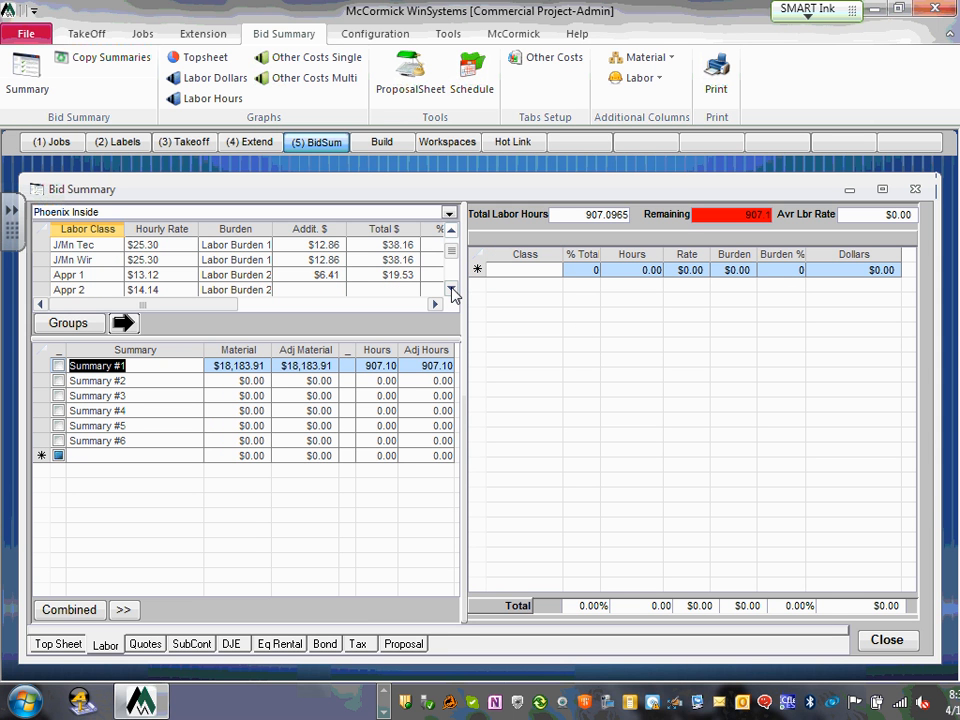
left_click(52, 274)
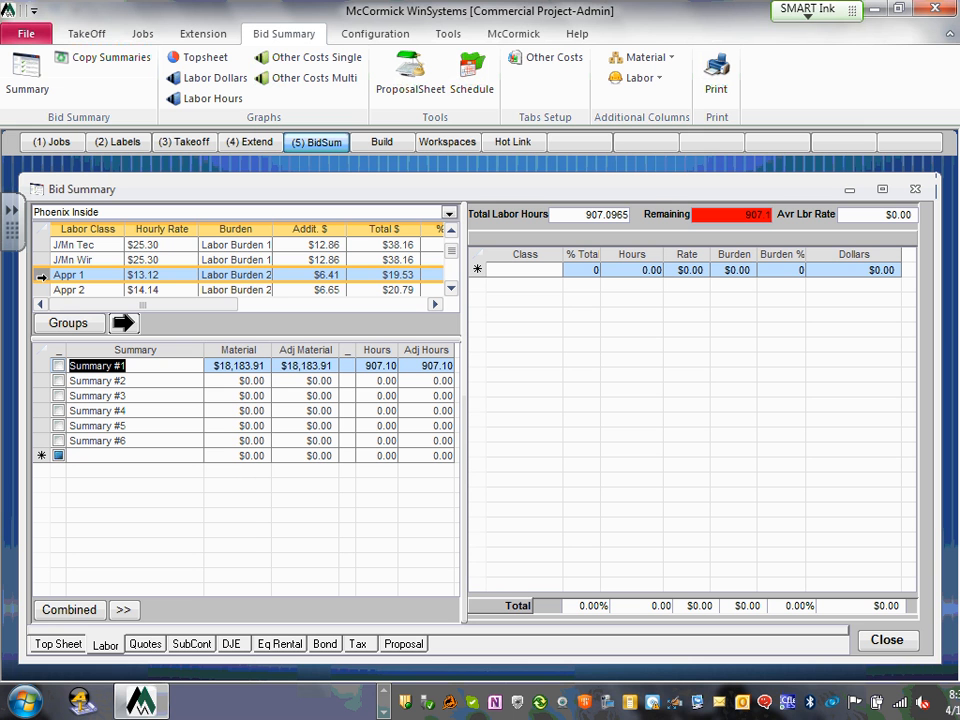
left_click(122, 325)
left_click(122, 325)
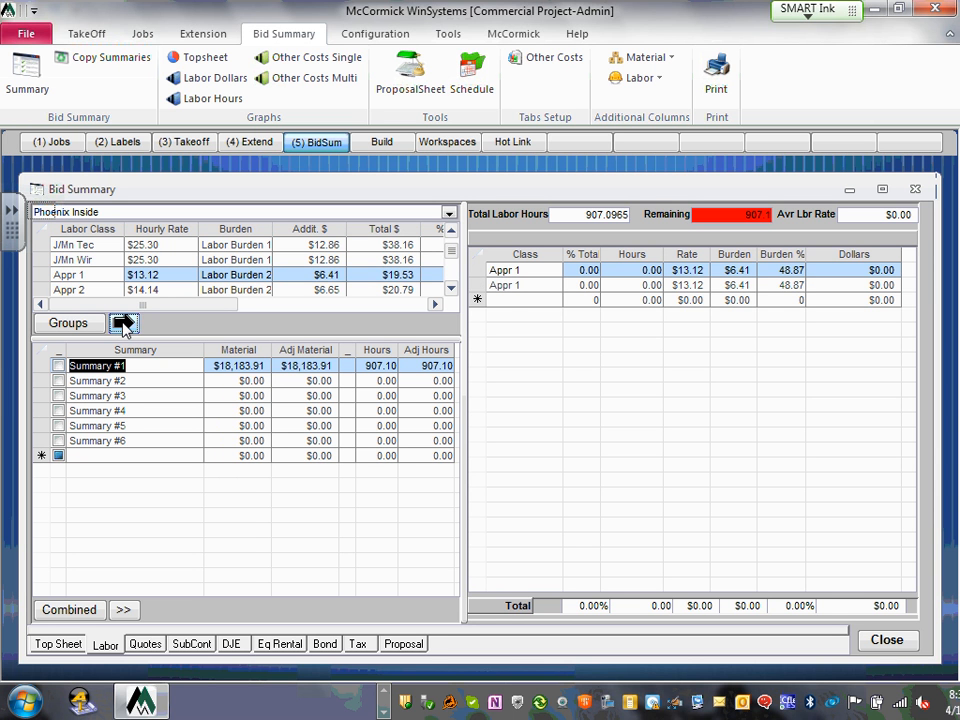
left_click(122, 325)
left_click(122, 323)
left_click(122, 323)
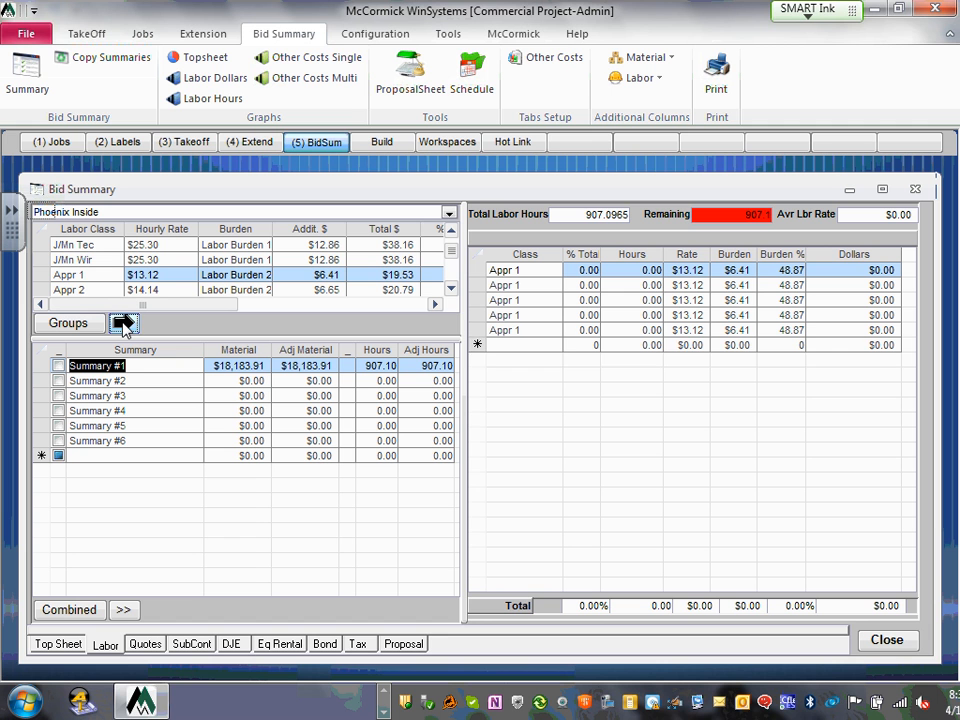
Add a sixth Appr 1 row to the labor breakdown of Summary #1.
left_click(122, 323)
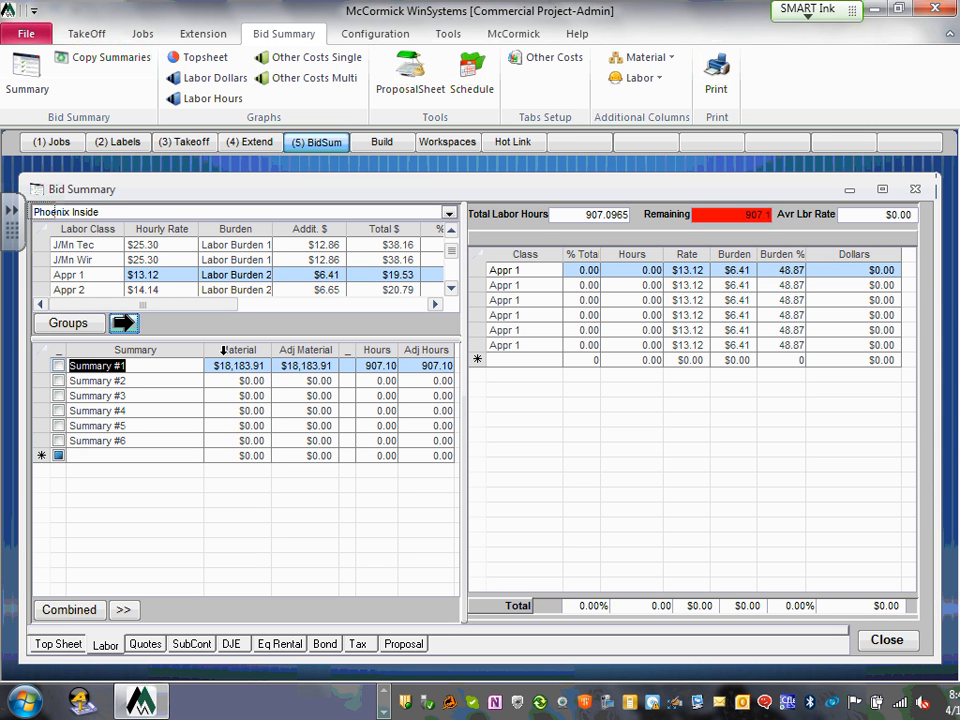
Look through the remaining Phoenix Inside apprentice classes with their hourly rates and burdens.
left_click(451, 289)
left_click(451, 289)
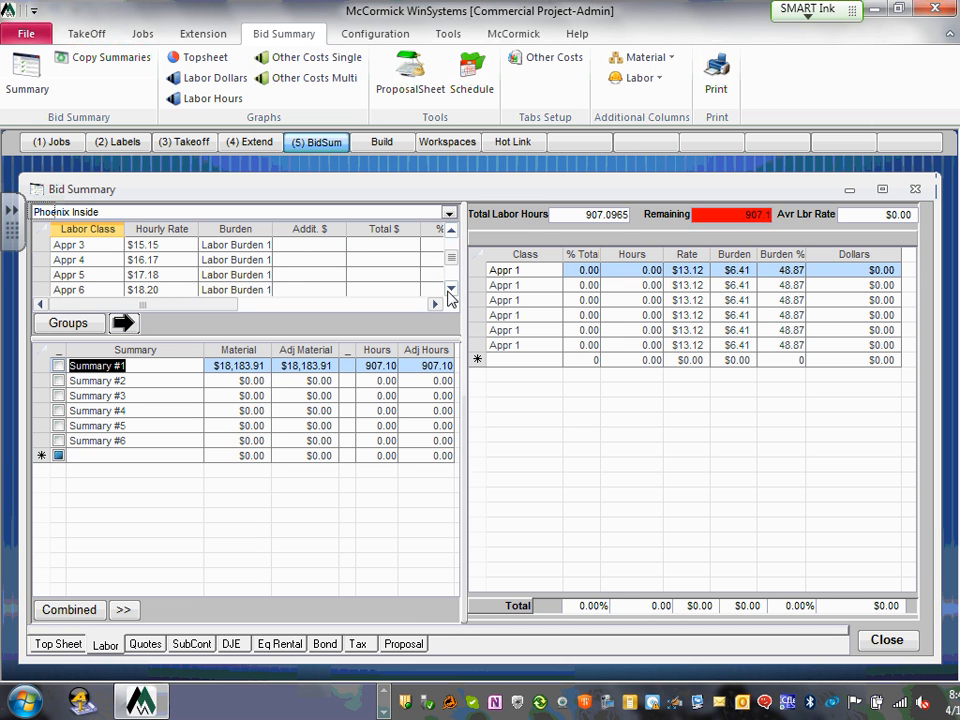
left_click(451, 289)
left_click(451, 289)
left_click(451, 289)
left_click(451, 289)
left_click(451, 289)
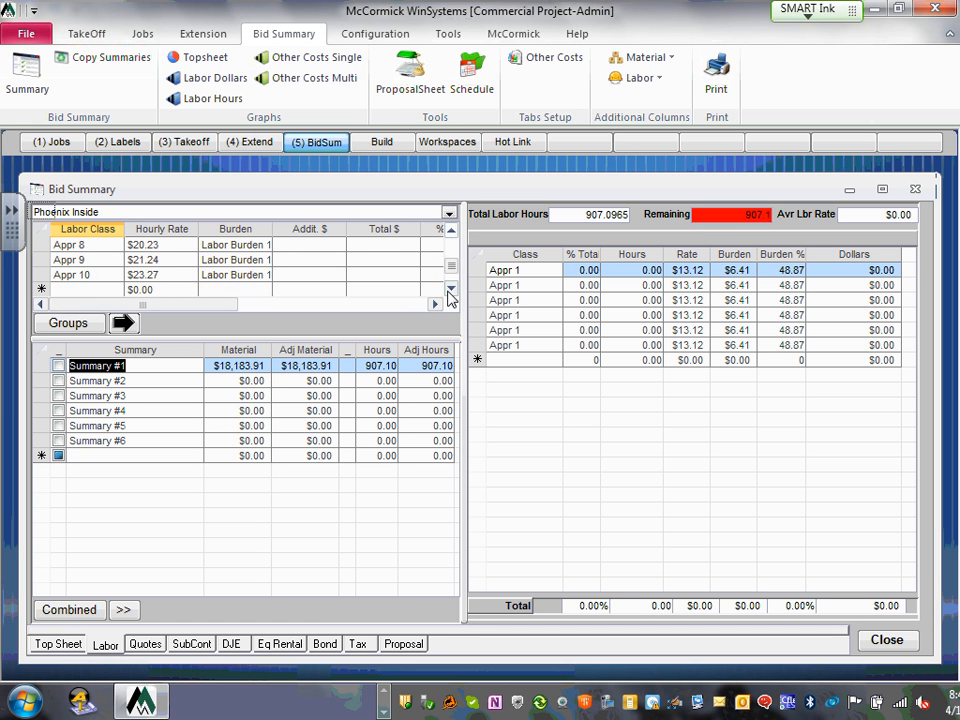
left_click(451, 232)
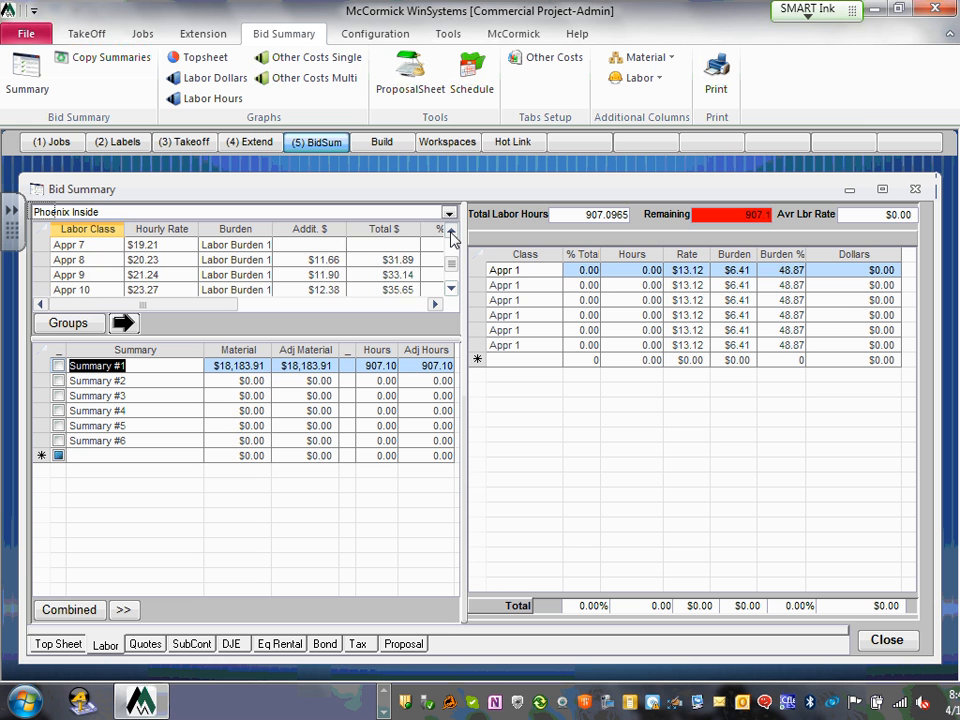
left_click(451, 232)
left_click(451, 232)
left_click(451, 232)
left_click(451, 232)
left_click(451, 232)
left_click(451, 232)
left_click(451, 232)
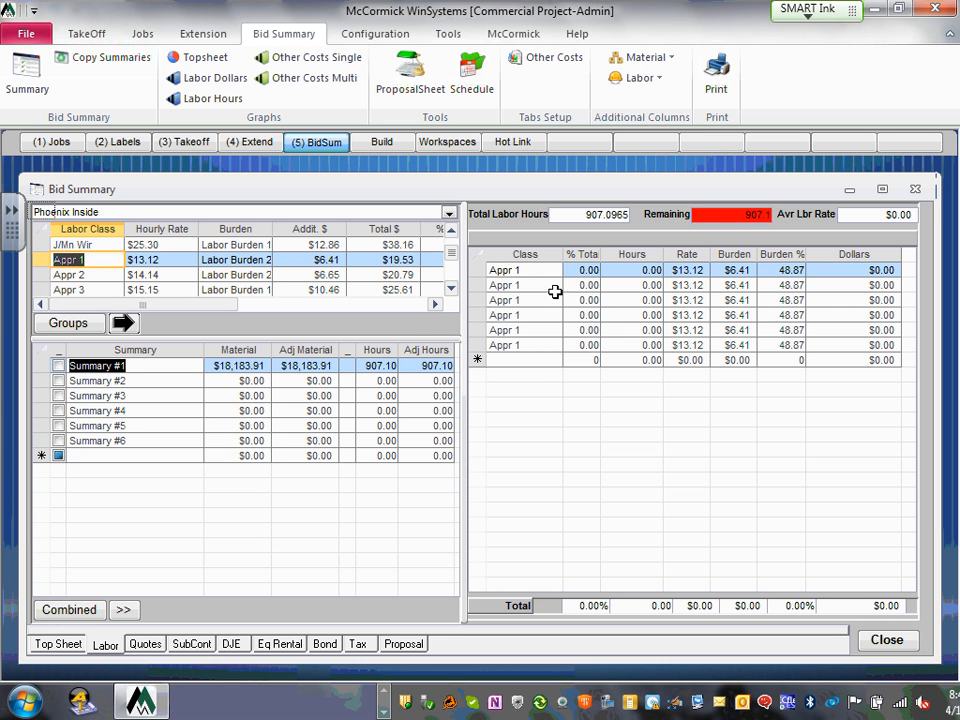
Add the J/Mn Wir labor class from Phoenix Inside to the labor breakdown of Summary #1 three times.
left_click(451, 289)
double_click(451, 229)
left_click(451, 229)
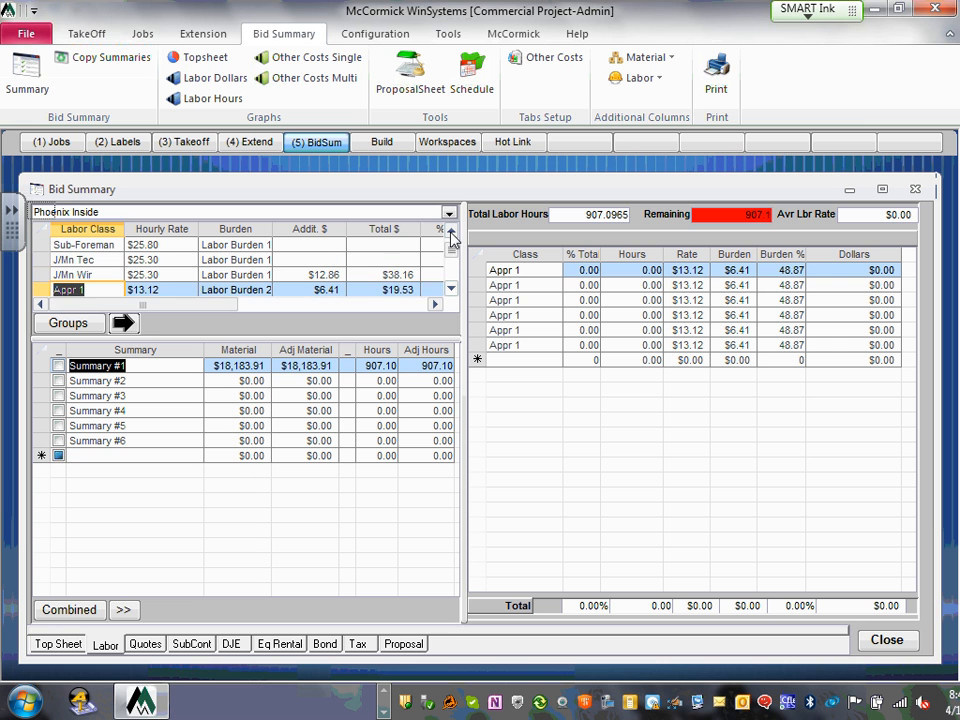
left_click(45, 274)
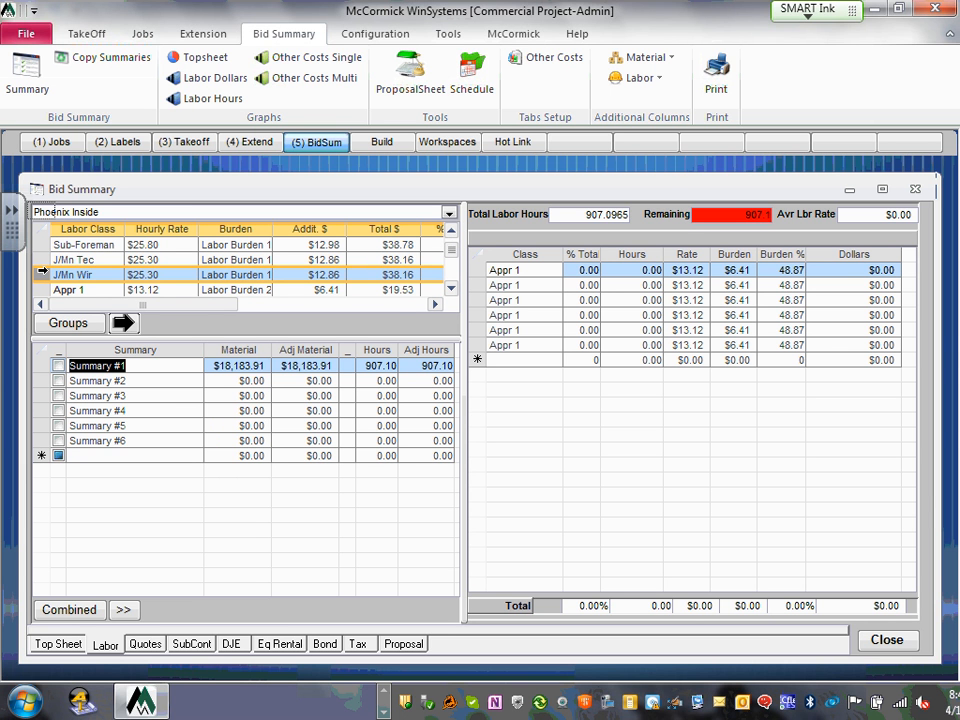
left_click(124, 323)
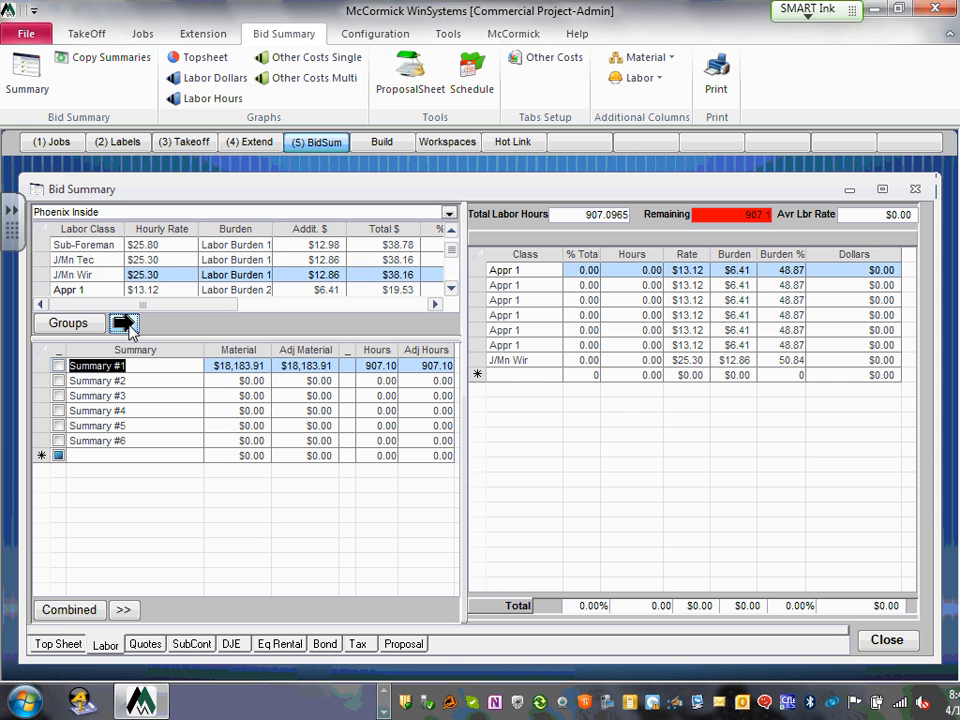
left_click(125, 325)
left_click(125, 325)
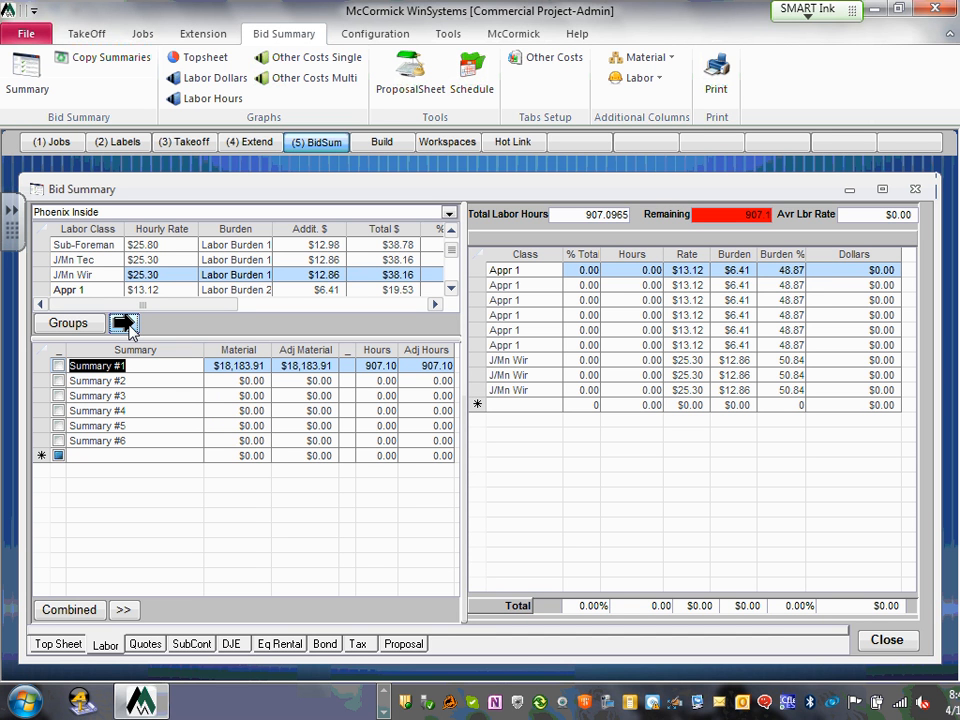
Set the rate of the first three Appr 1 rows in the labor breakdown to $20.00.
left_click(700, 273)
left_click(706, 269)
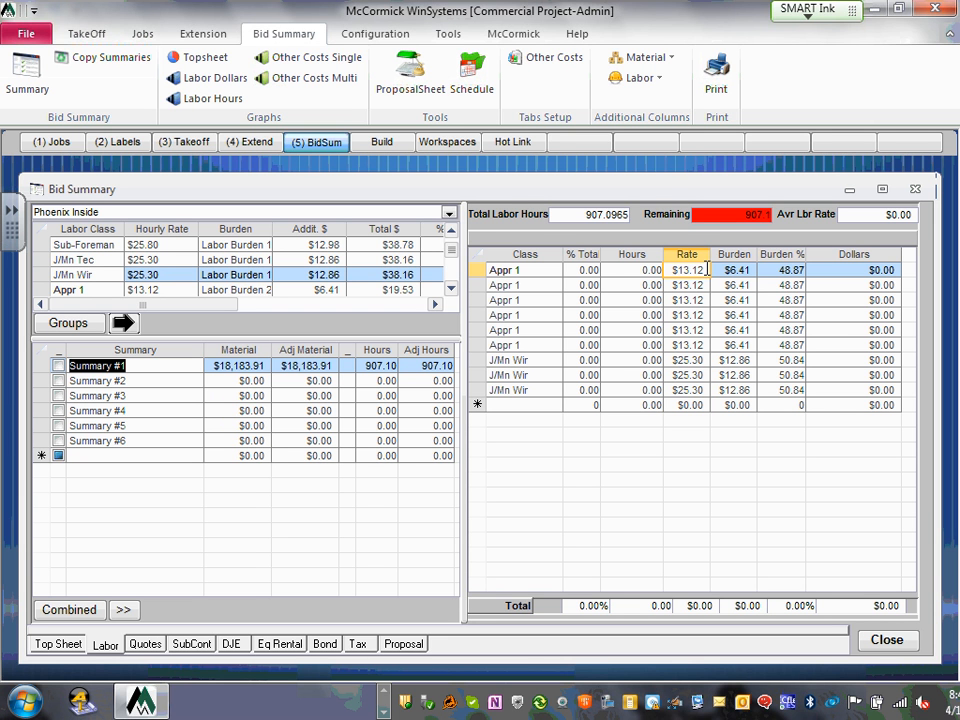
left_click_drag(707, 270, 653, 260)
type("20")
left_click(692, 285)
left_click_drag(706, 286, 652, 282)
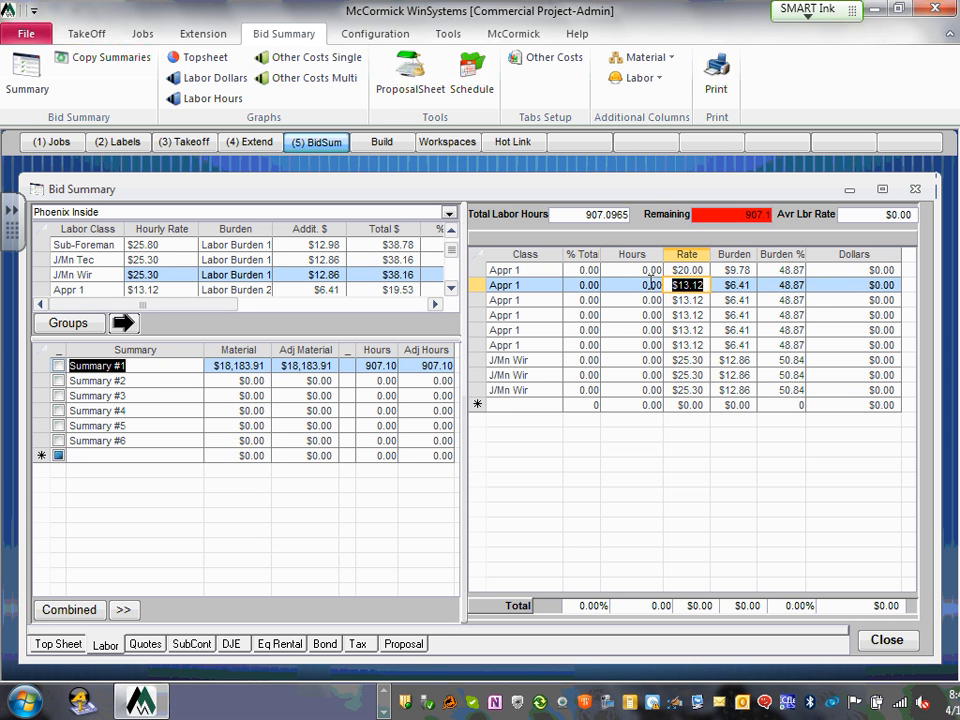
type("20")
left_click(686, 299)
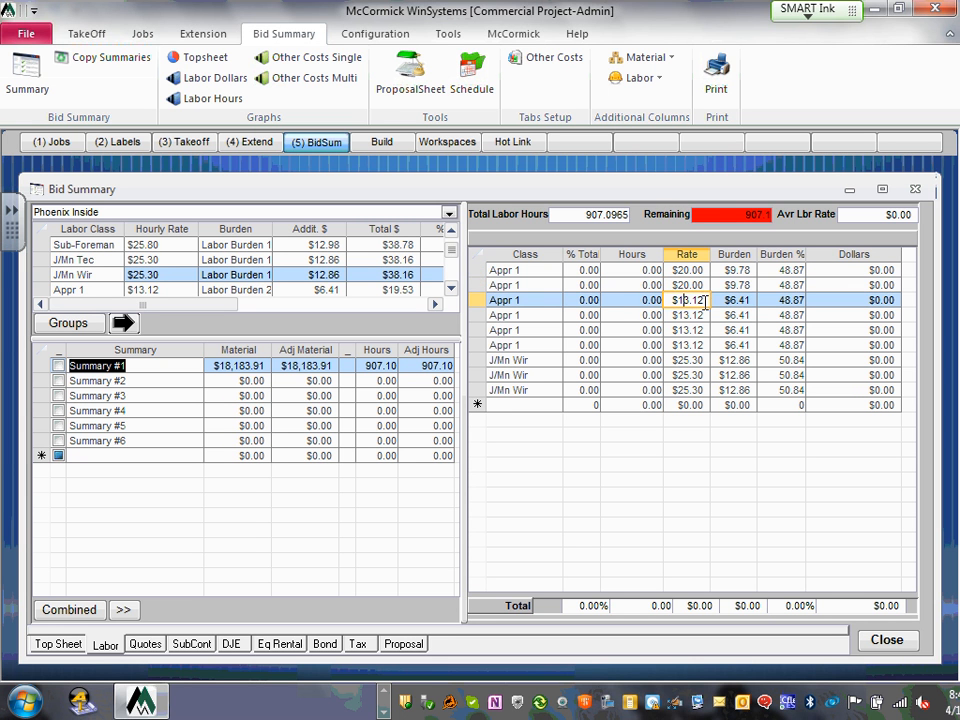
left_click_drag(706, 300, 622, 298)
type("20")
Set the rate of the fourth, fifth and sixth Appr 1 rows to $20.00.
left_click(697, 316)
left_click_drag(700, 313, 628, 312)
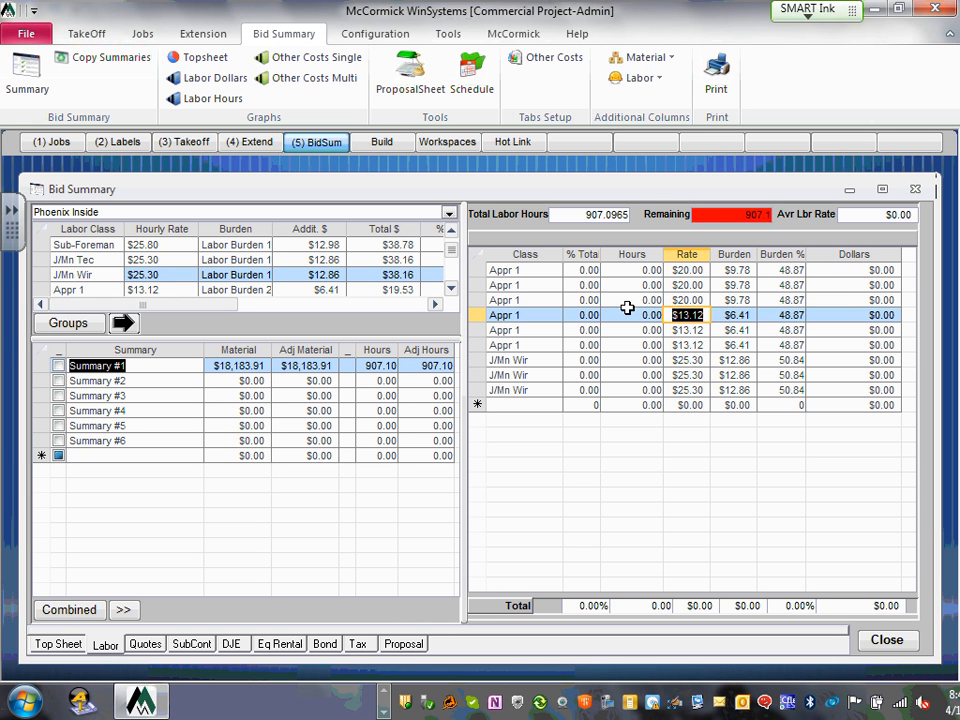
type("20")
left_click(692, 330)
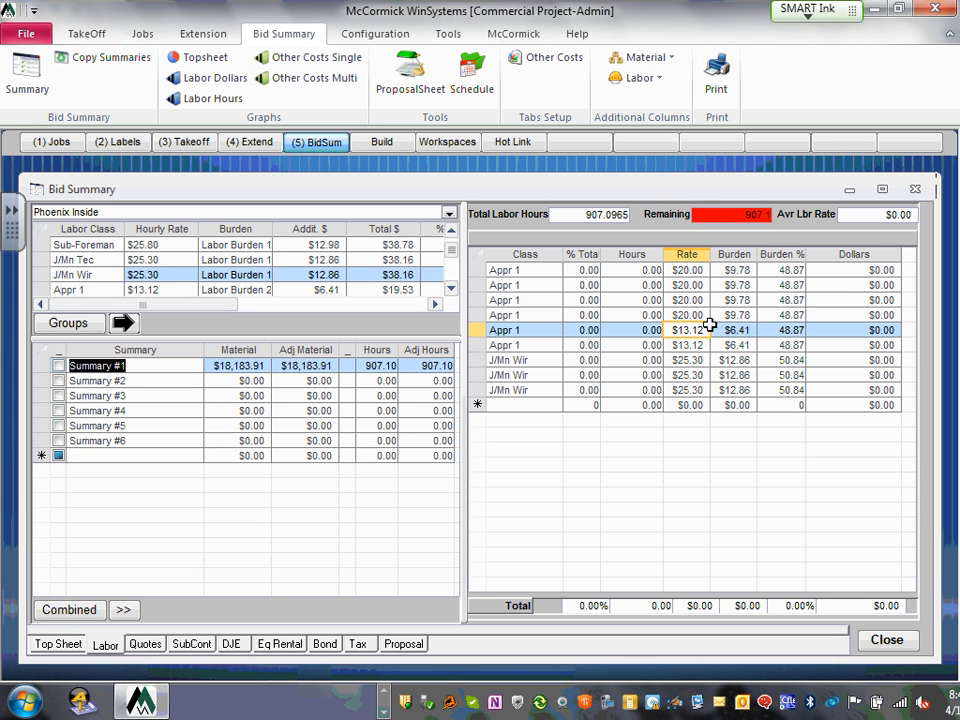
left_click_drag(707, 330, 606, 324)
type("20")
left_click(695, 350)
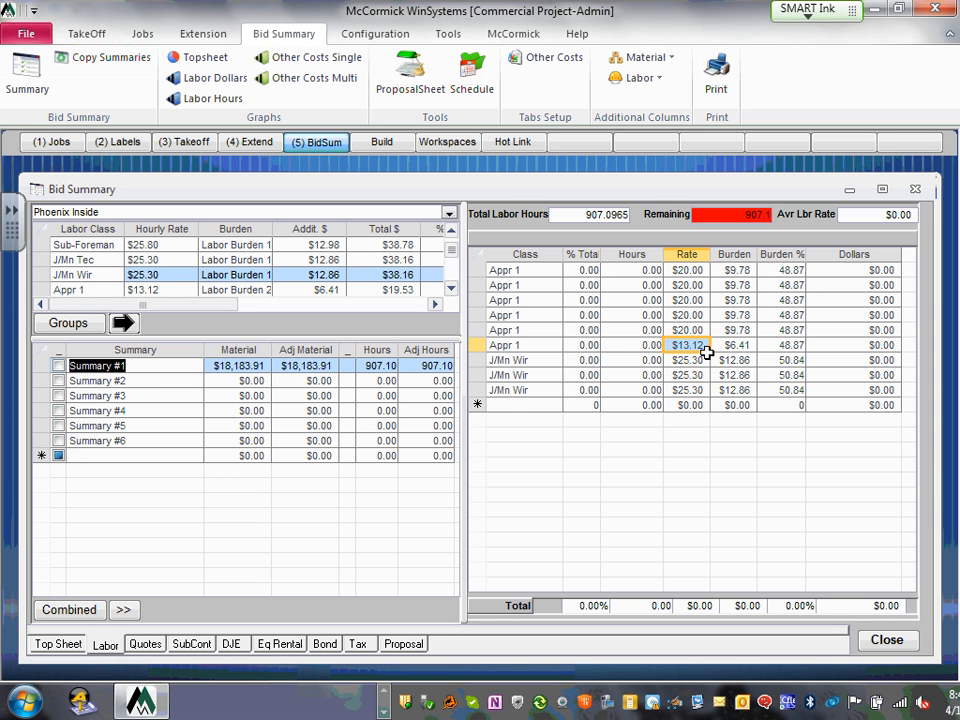
type("20")
Set the rate of the first two J/Mn Wir rows in the labor breakdown to $33.00.
left_click(694, 361)
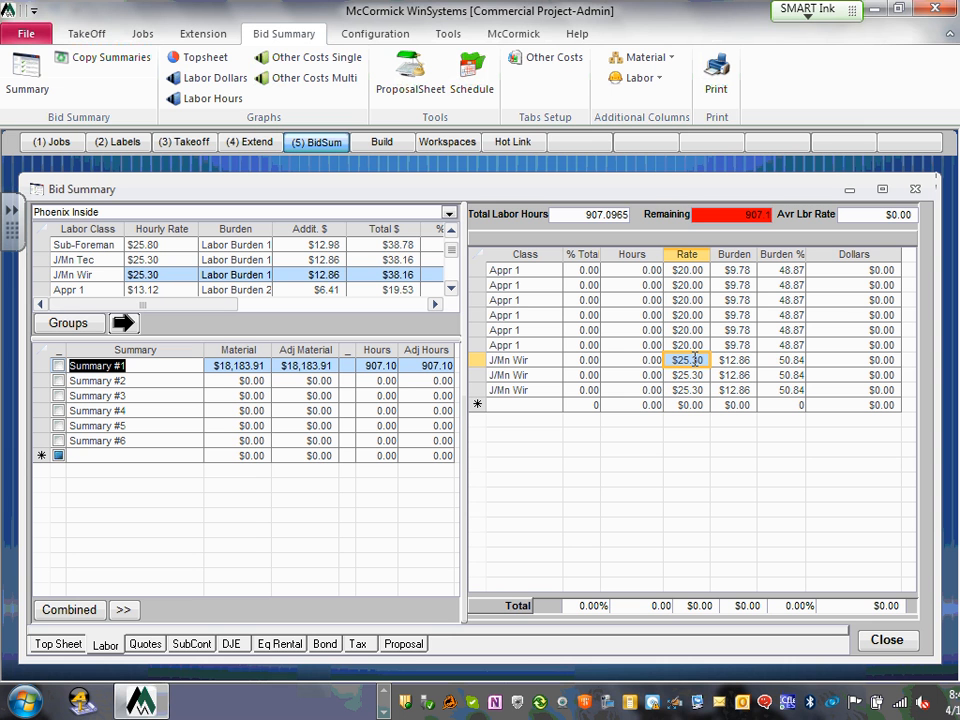
type("33")
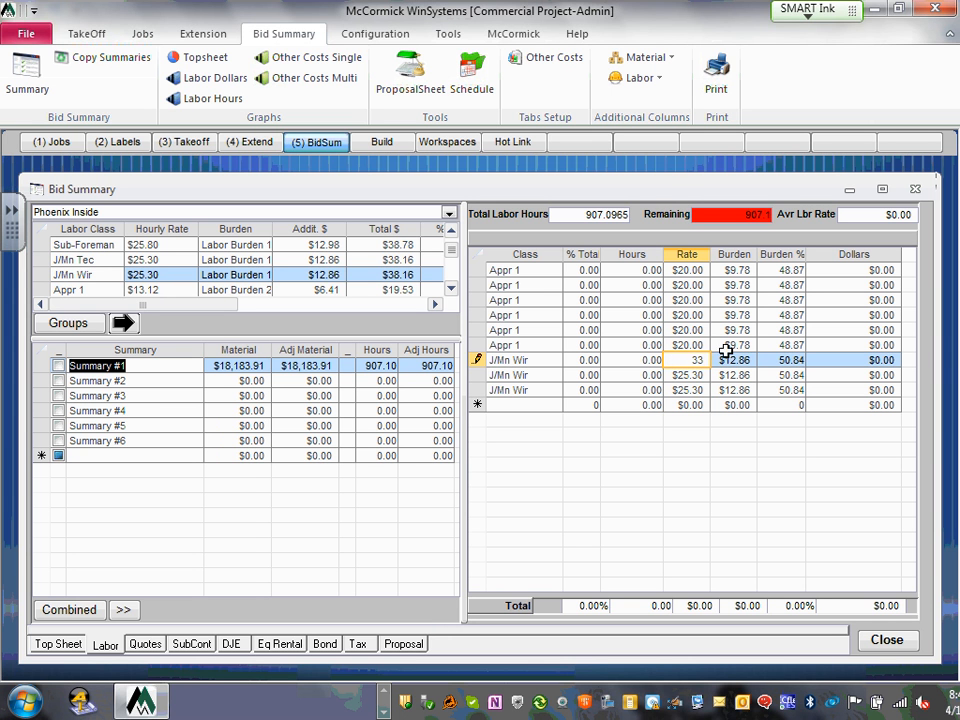
left_click(692, 376)
type("33")
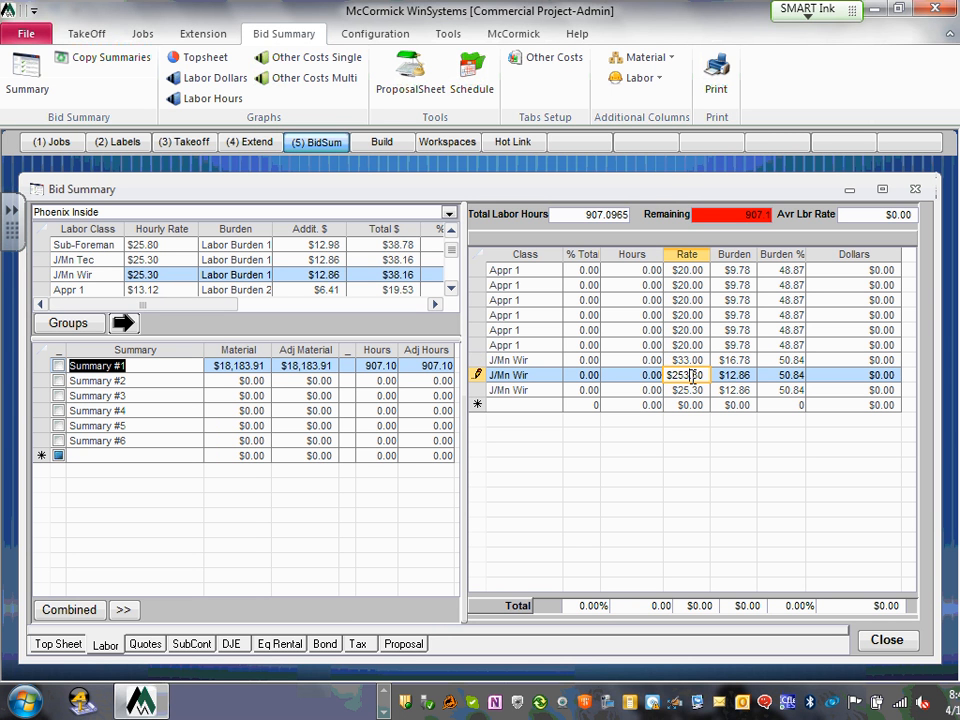
left_click(692, 390)
left_click(692, 390)
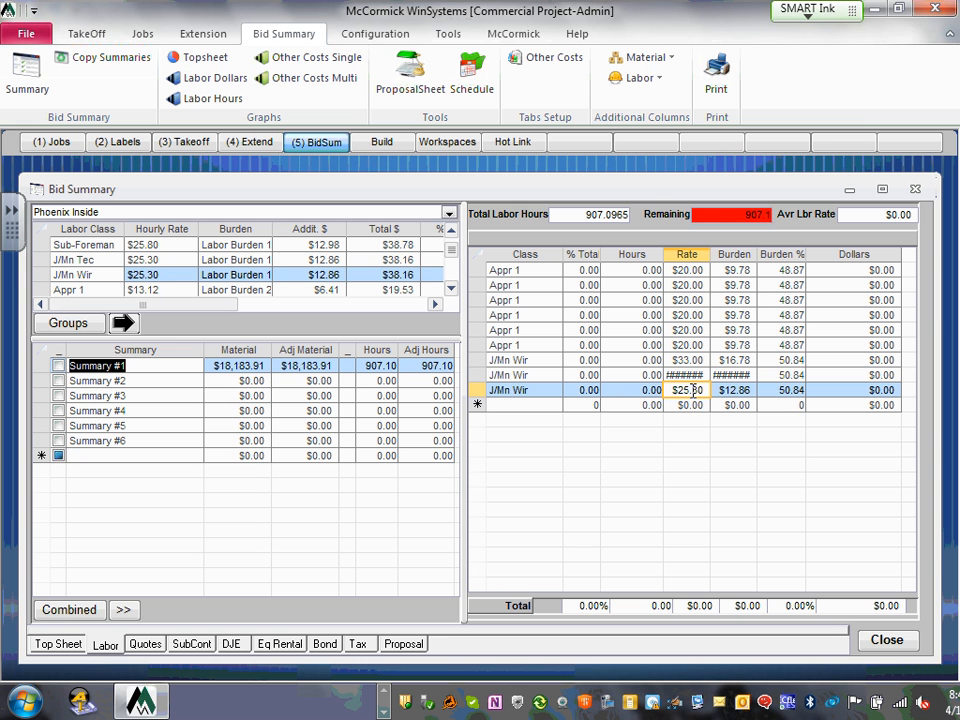
type("33")
left_click(695, 377)
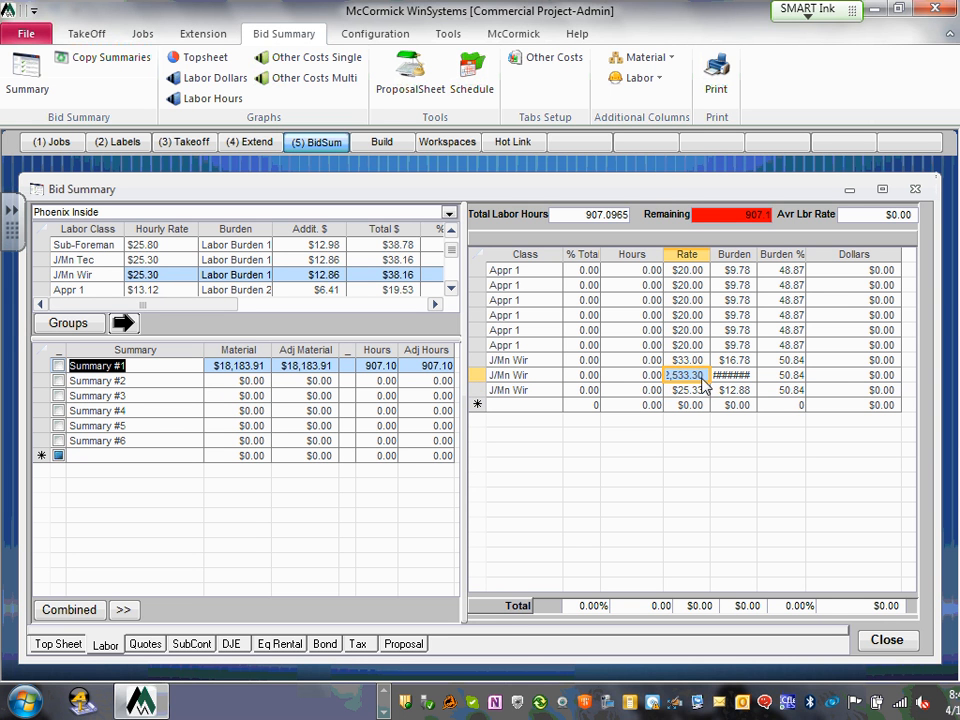
type("33")
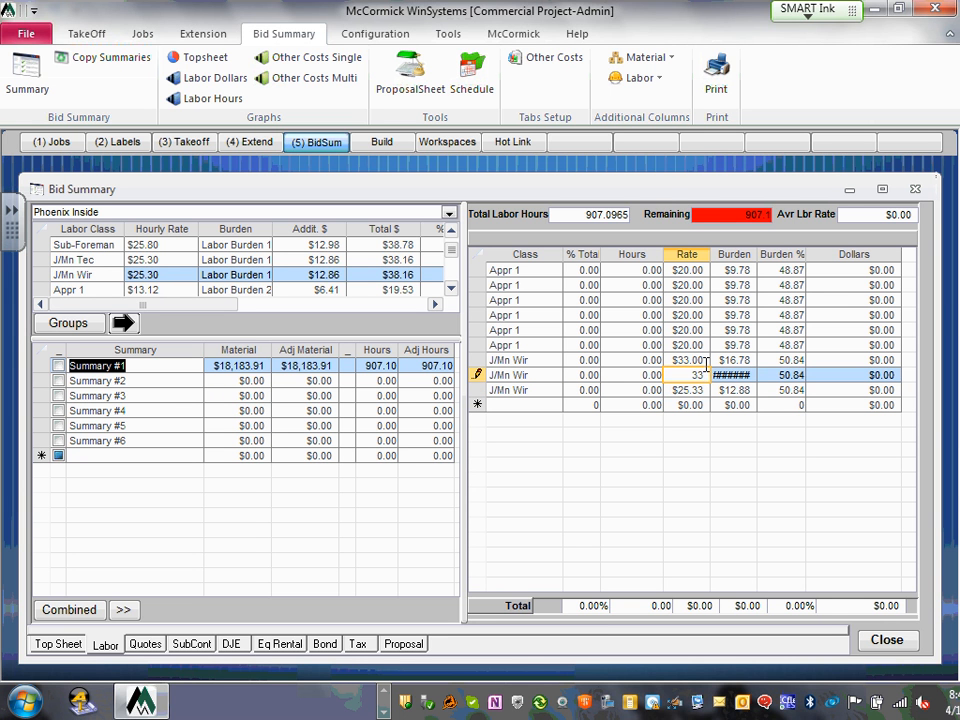
Set the rate of the third J/Mn Wir row to $33.00.
left_click(688, 360)
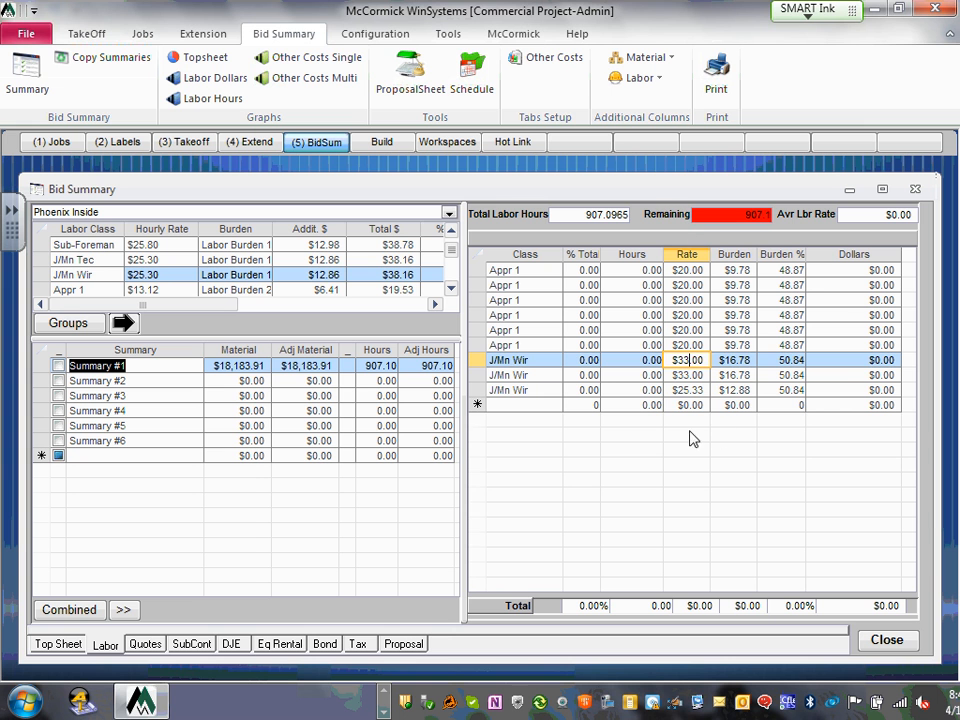
left_click(479, 404)
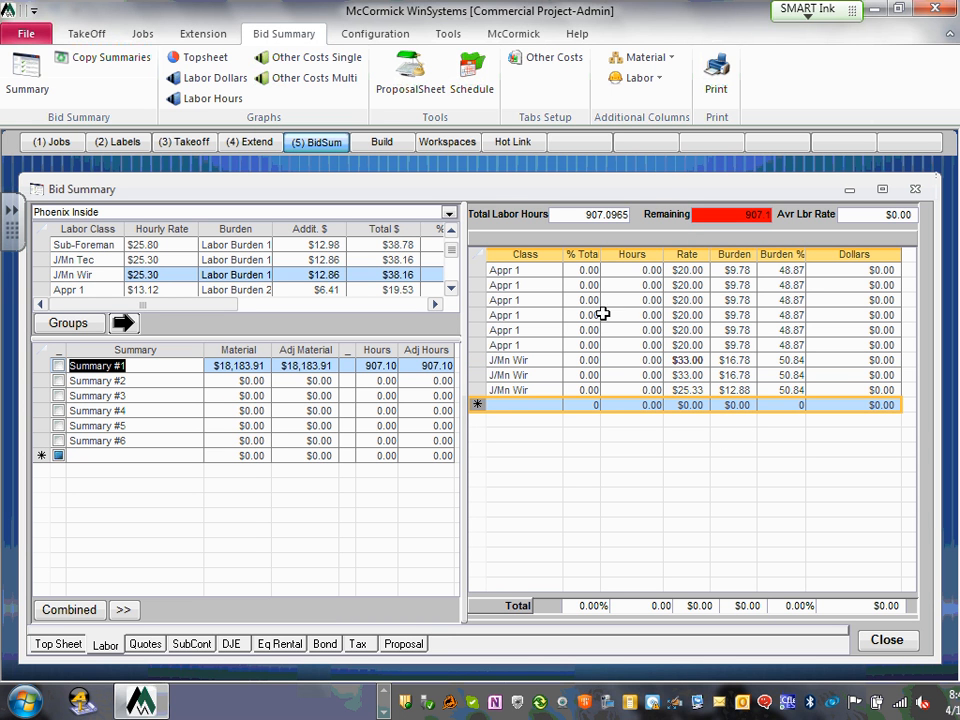
left_click(619, 345)
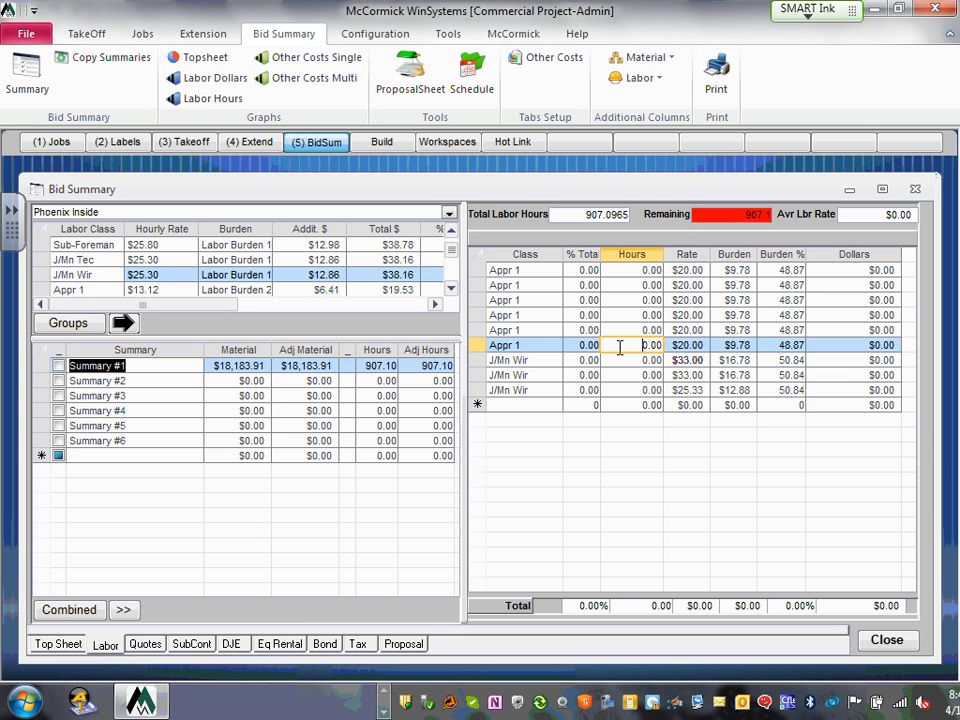
left_click(705, 390)
left_click_drag(708, 393, 668, 391)
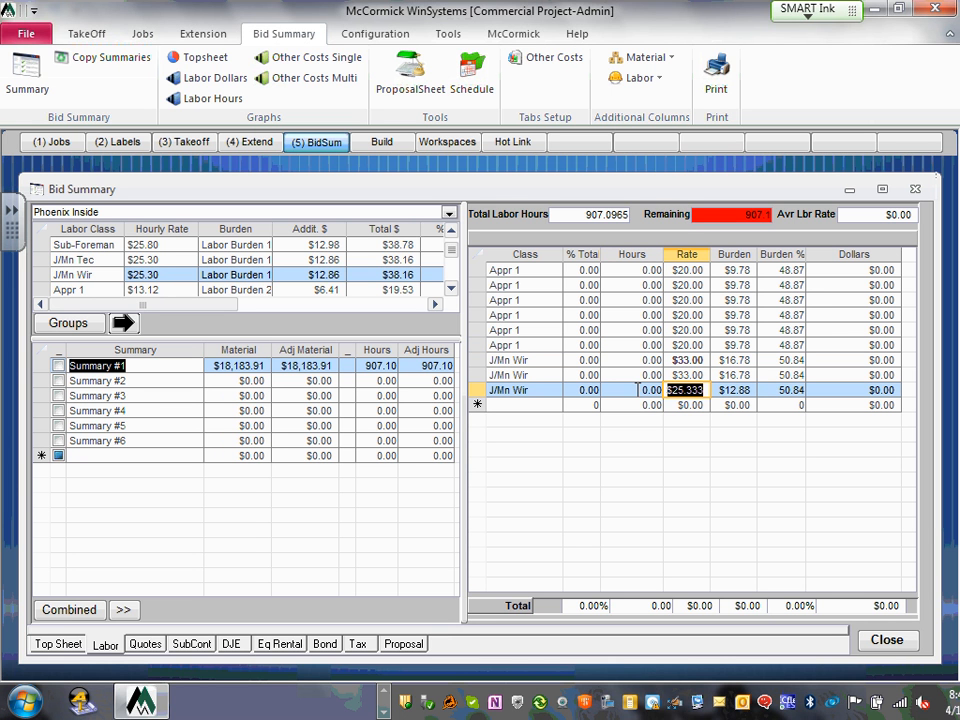
type("33")
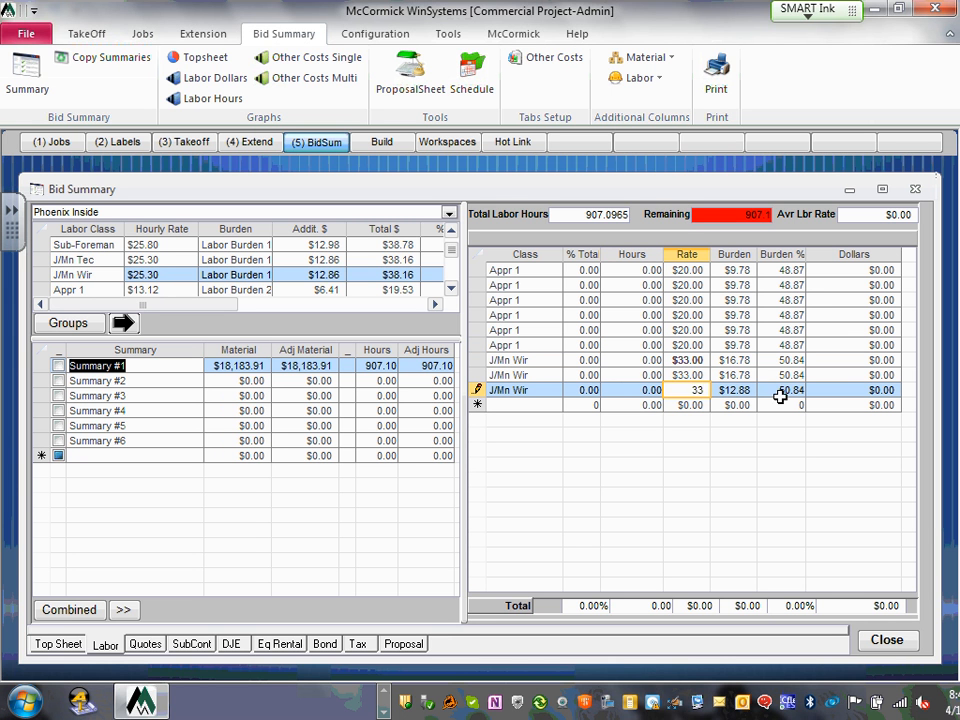
left_click(688, 375)
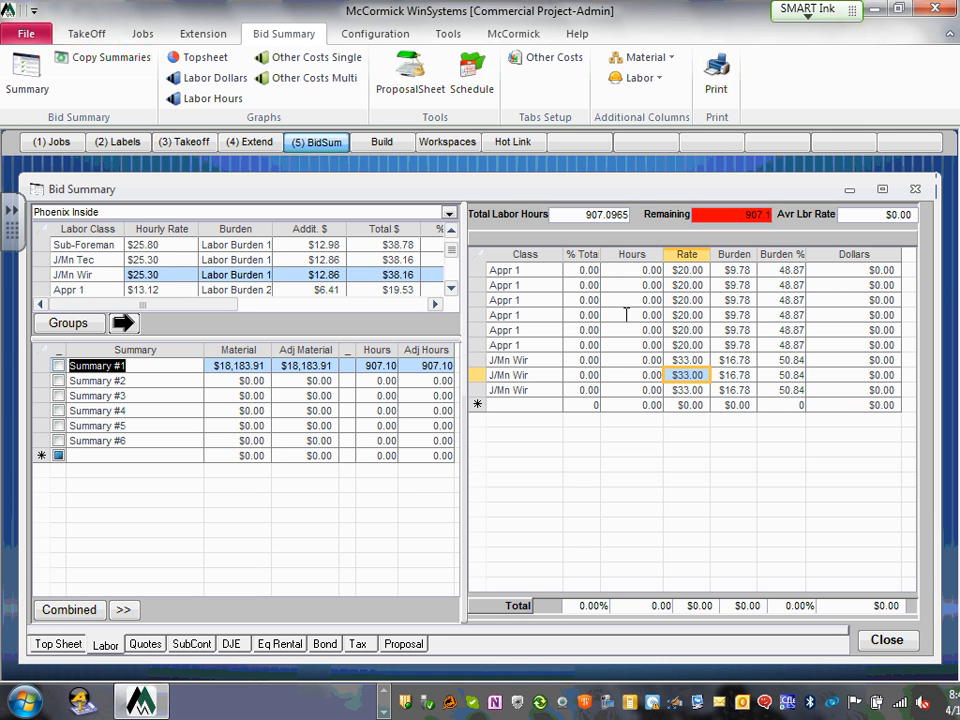
Allocate 11 percent of the total labor hours to each of the first two Appr 1 rows.
left_click(577, 270)
left_click_drag(577, 270, 605, 276)
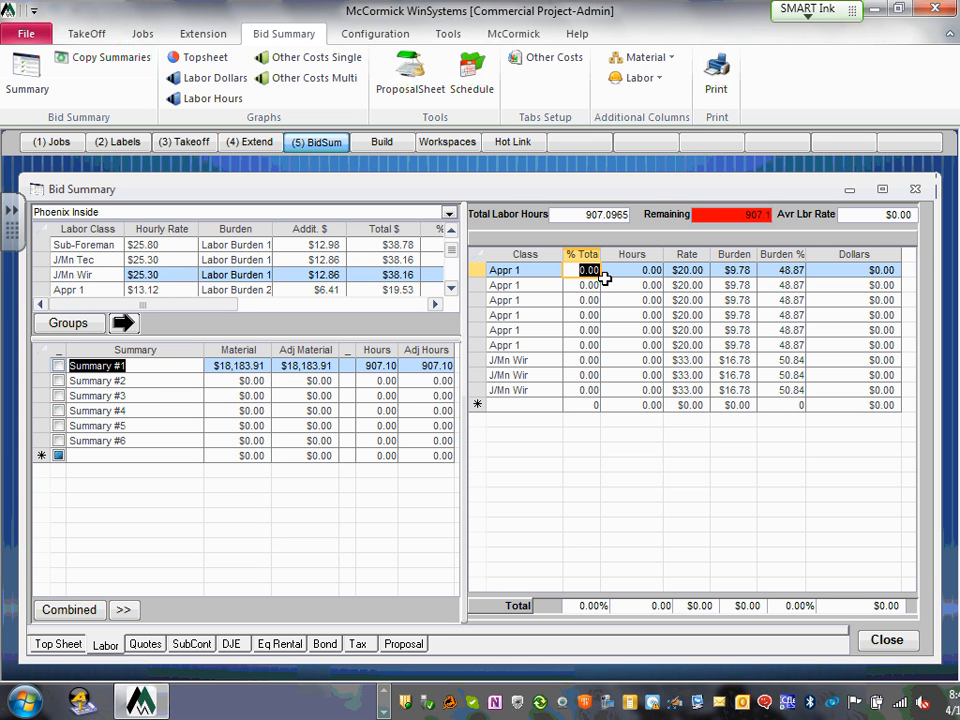
type("11")
left_click(592, 287)
type("11")
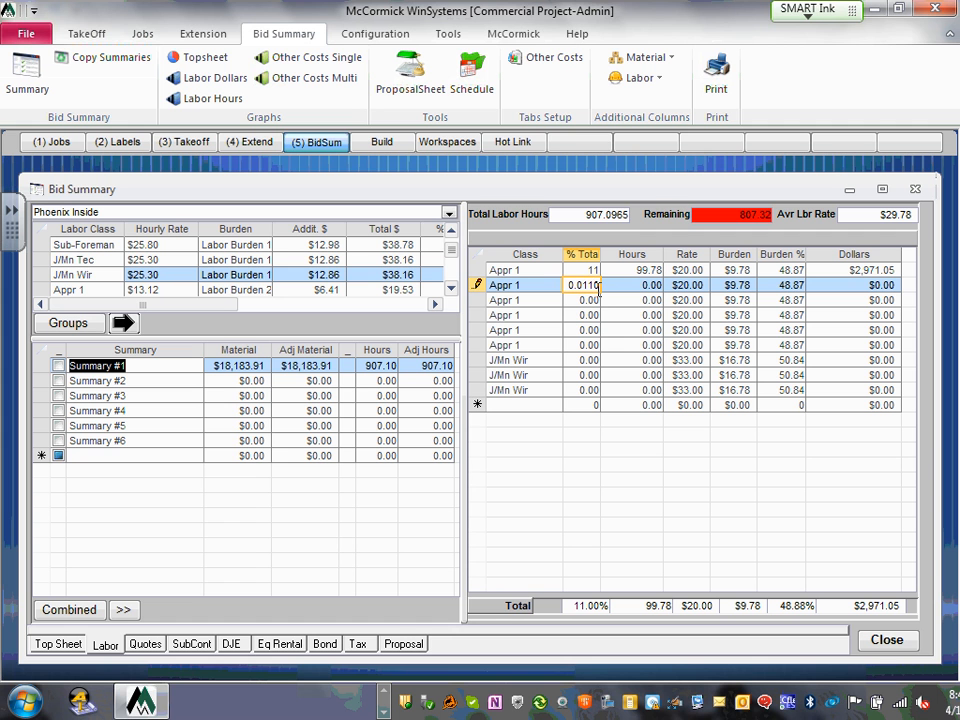
key("BackSpace")
key("BackSpace")
key("BackSpace")
key("BackSpace")
key("BackSpace")
type("11")
key("Delete")
Allocate 11 percent of the total labor hours to each of the third and fourth Appr 1 rows.
left_click(589, 315)
left_click(591, 300)
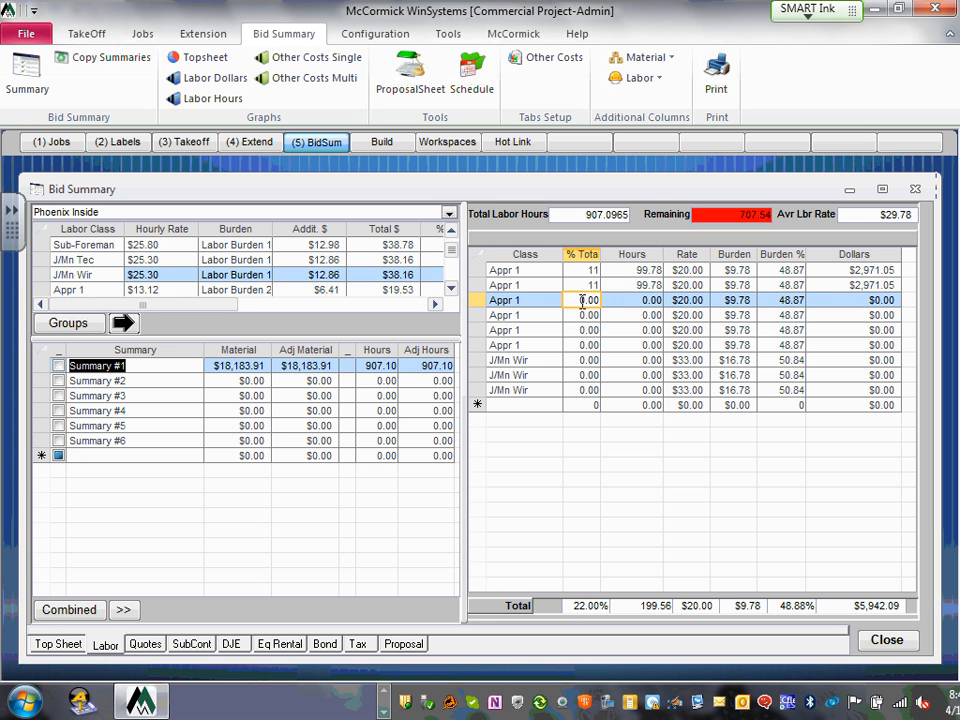
left_click_drag(660, 301, 626, 302)
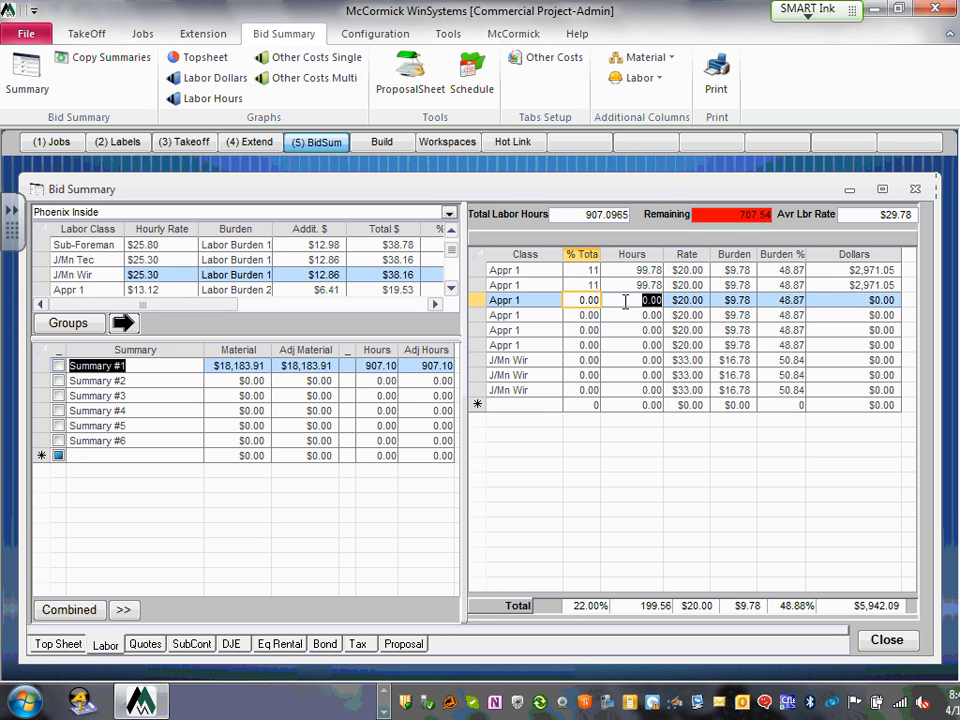
left_click(588, 315)
left_click(585, 300)
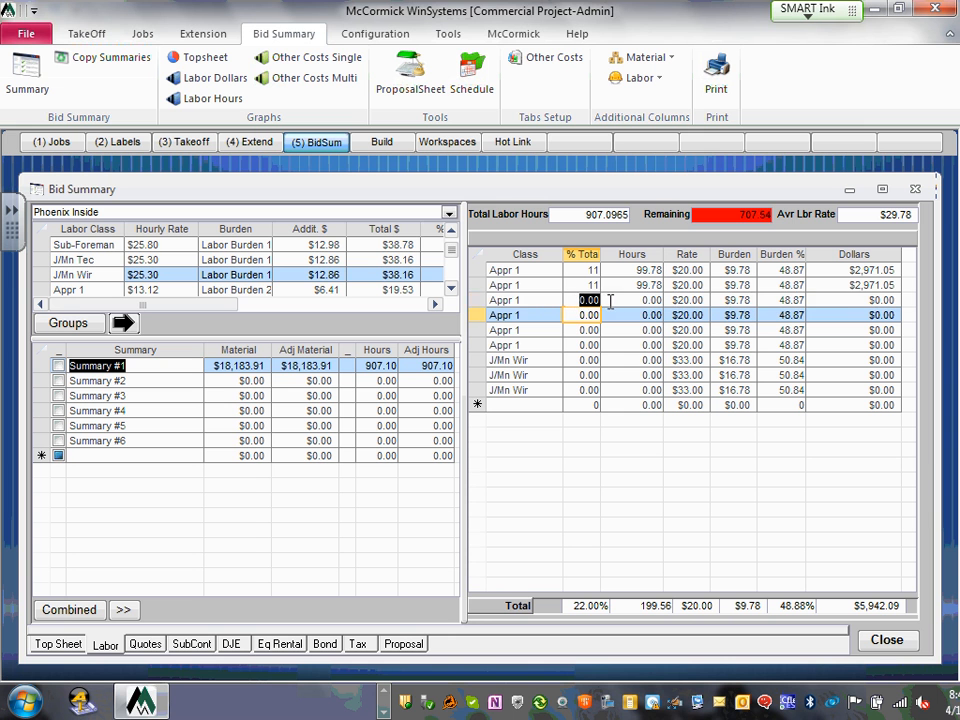
type("11")
left_click(589, 315)
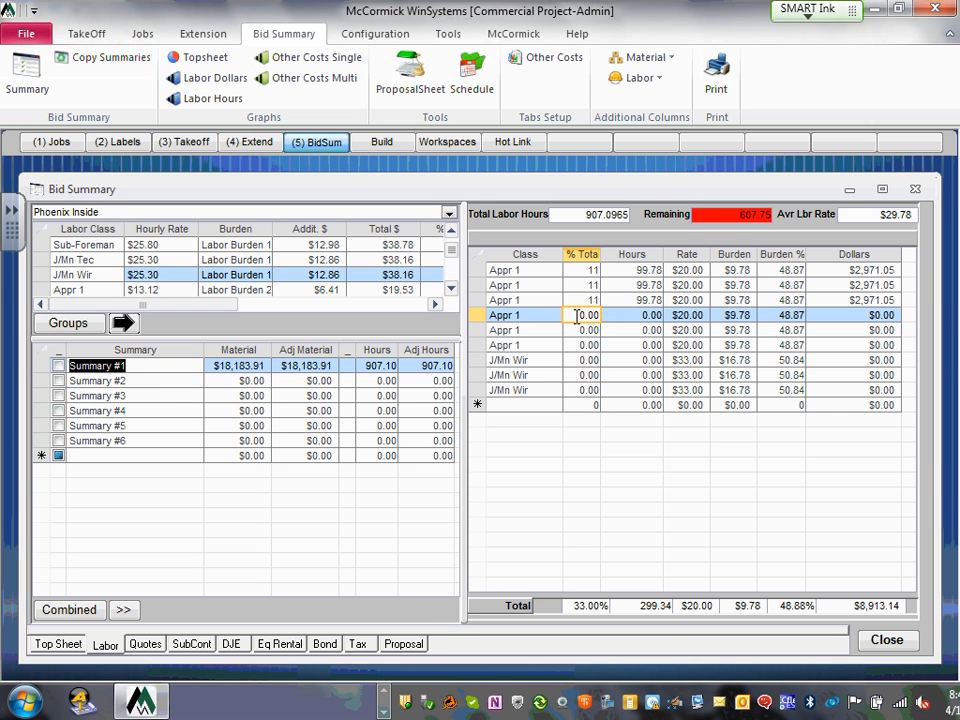
left_click_drag(589, 315, 611, 317)
type("11")
Allocate 11 percent of the total labor hours to each of the fifth and sixth Appr 1 rows.
left_click(588, 330)
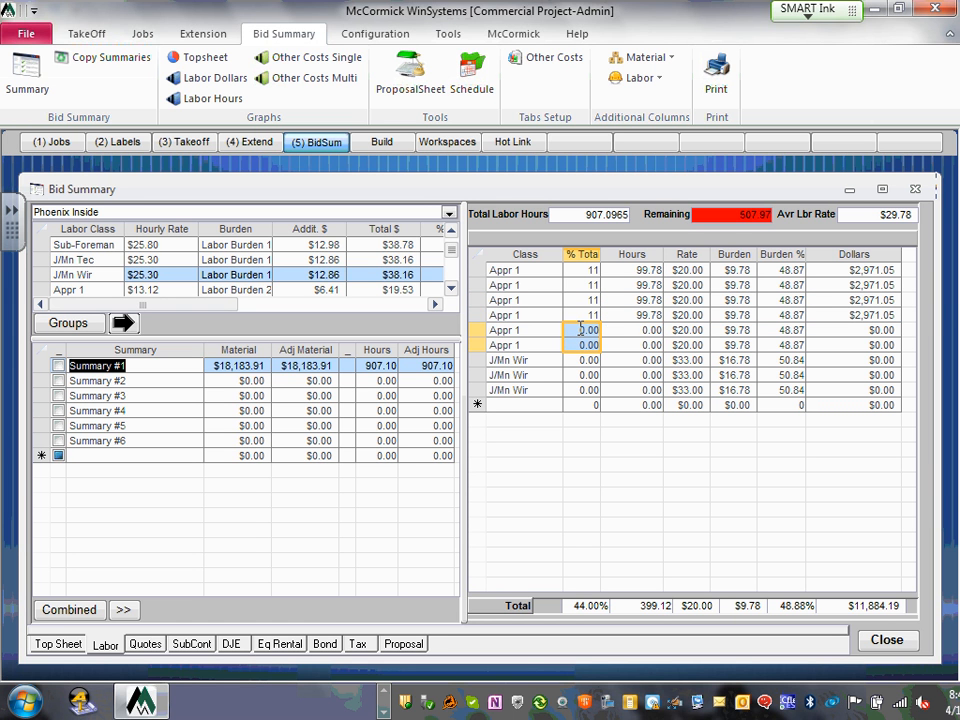
mouse_move(588, 331)
left_mouse_down()
mouse_move(605, 330)
mouse_move(631, 360)
mouse_move(606, 374)
mouse_move(615, 395)
left_mouse_up()
type("11")
left_click(576, 344)
type("11")
Allocate 11 percent of the total labor hours to each of the first two J/Mn Wir rows.
left_click(602, 362)
type("11")
left_click(582, 375)
type("11")
left_click(590, 390)
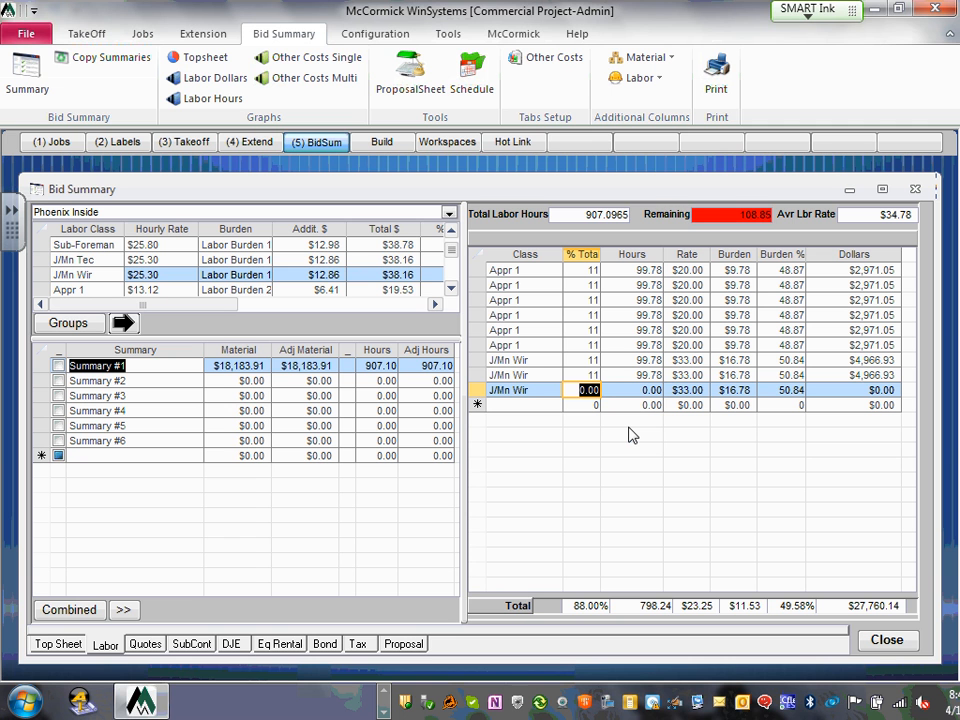
Allocate 12 percent of the total labor hours to the third J/Mn Wir row.
type("12")
left_click(590, 361)
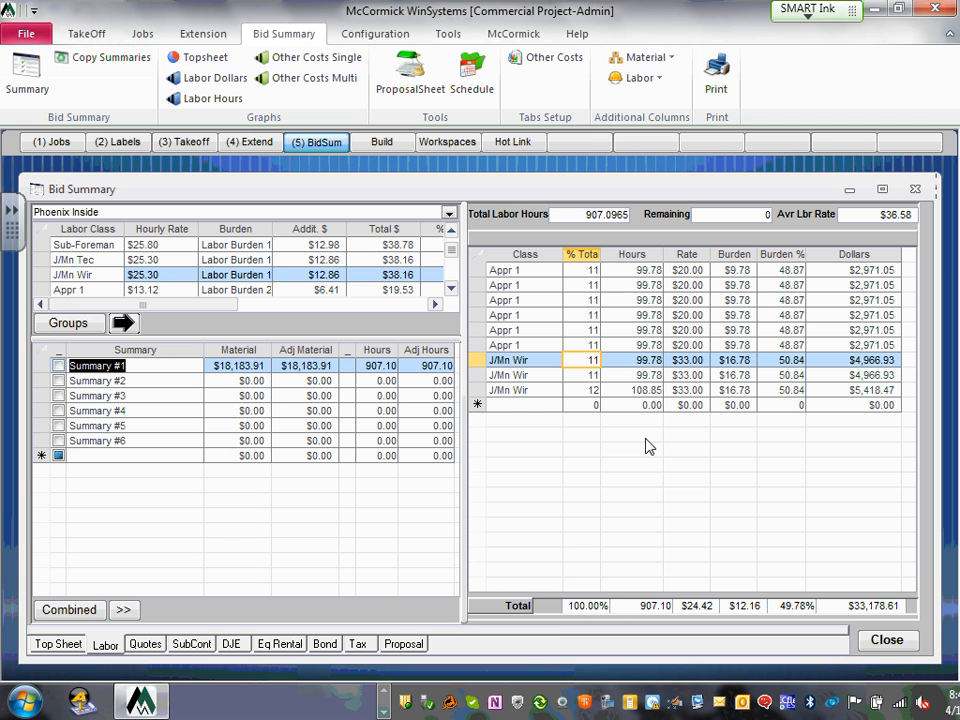
mouse_move(592, 580)
left_mouse_down()
mouse_move(609, 632)
mouse_move(581, 581)
left_mouse_up()
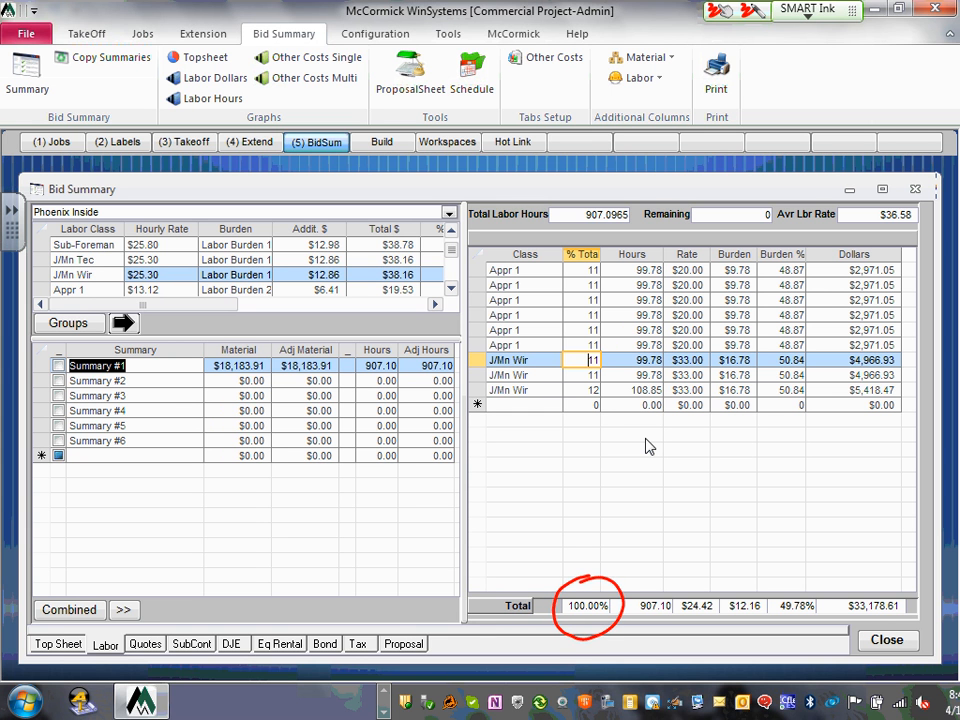
mouse_move(598, 235)
left_mouse_down()
mouse_move(577, 410)
mouse_move(610, 372)
mouse_move(600, 236)
left_mouse_up()
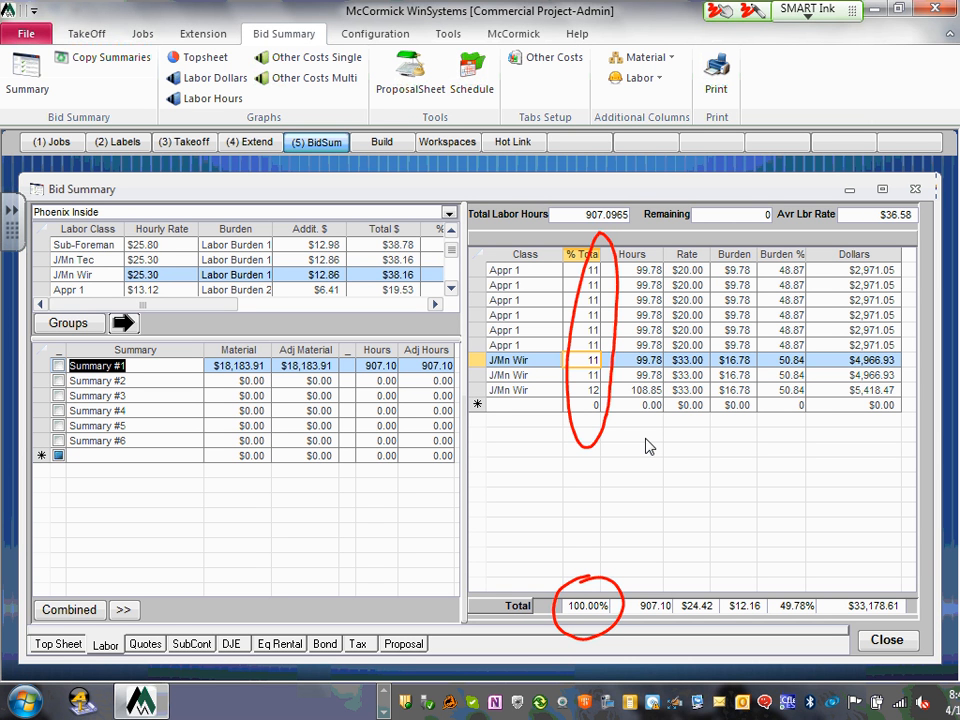
left_click_drag(582, 383, 601, 379)
left_click_drag(682, 392, 694, 383)
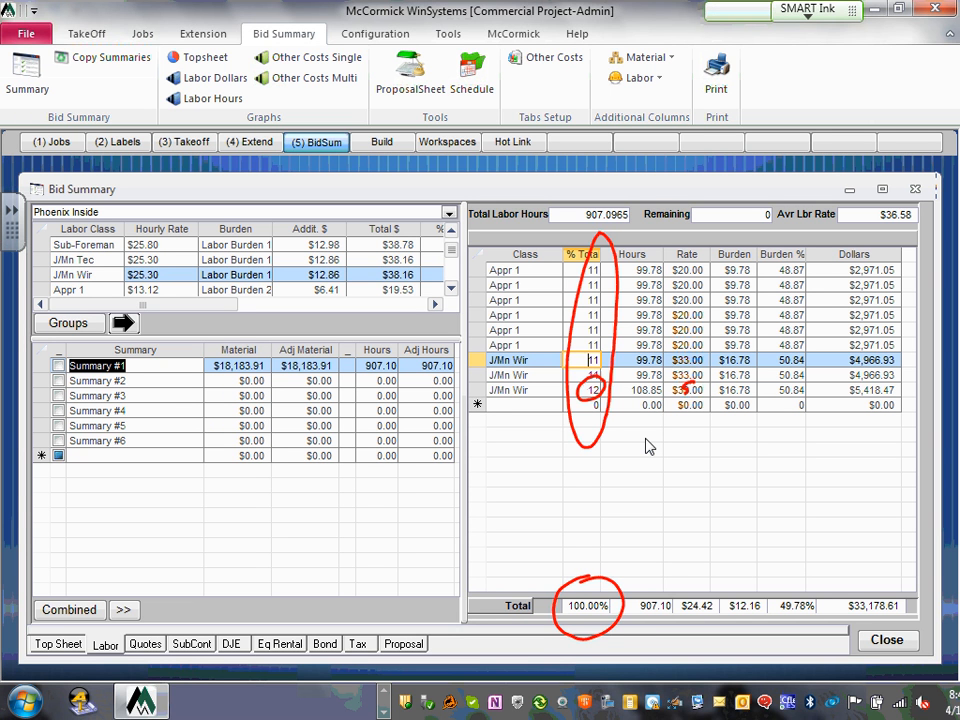
mouse_move(565, 607)
left_mouse_down()
mouse_move(626, 609)
mouse_move(579, 621)
mouse_move(618, 526)
mouse_move(606, 176)
mouse_move(643, 355)
mouse_move(688, 384)
left_mouse_up()
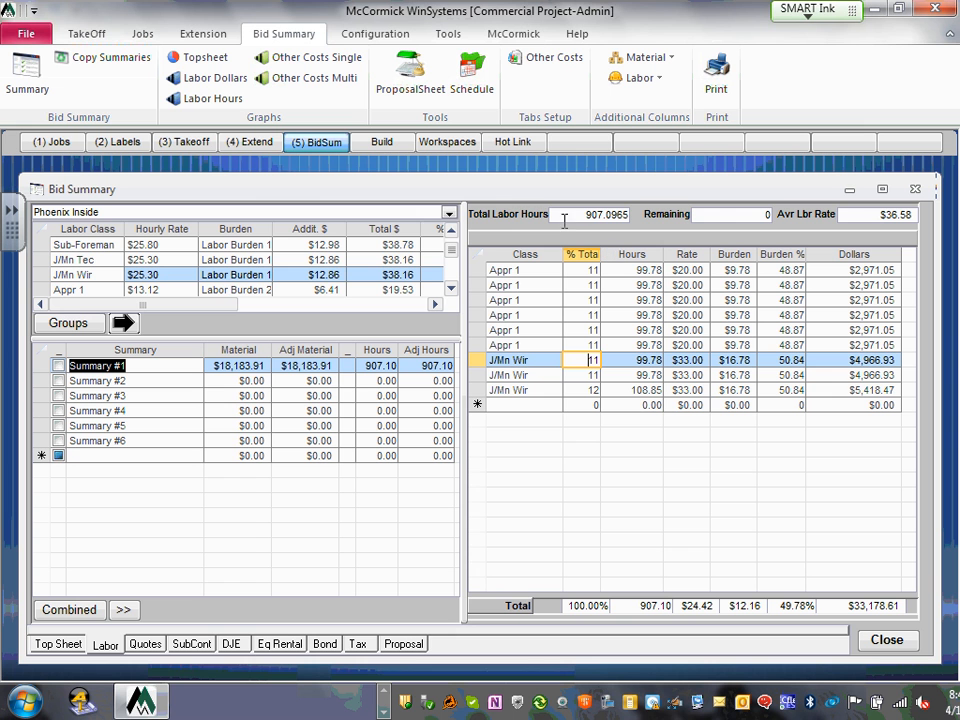
In the supplier quotes, set the Switchgear supplier to SD and its unit price to 40,000 dollars.
left_click(145, 644)
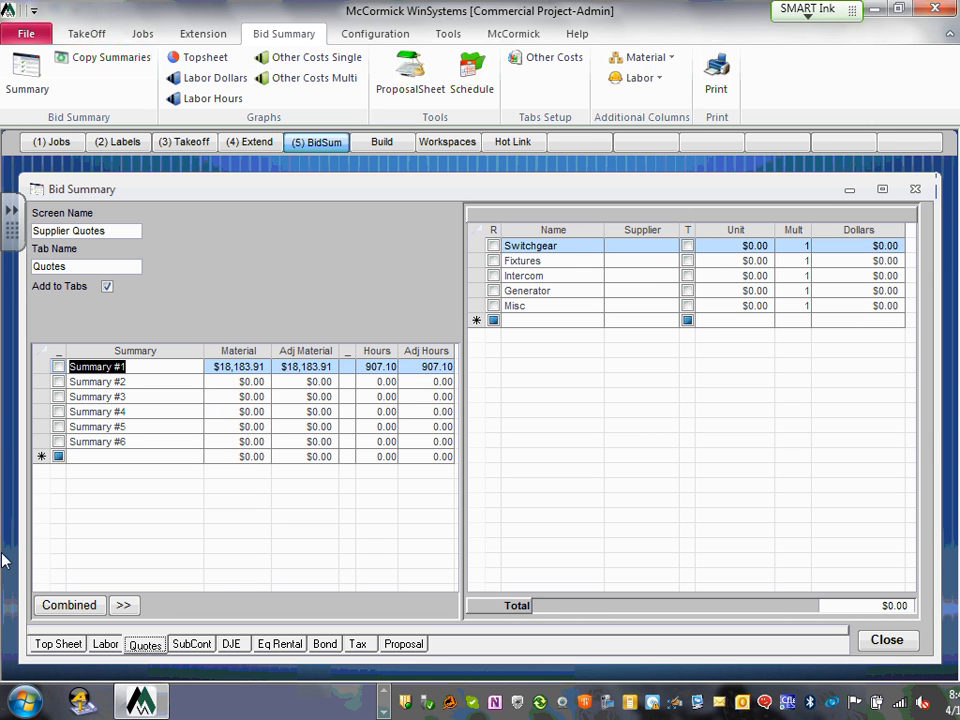
left_click(670, 246)
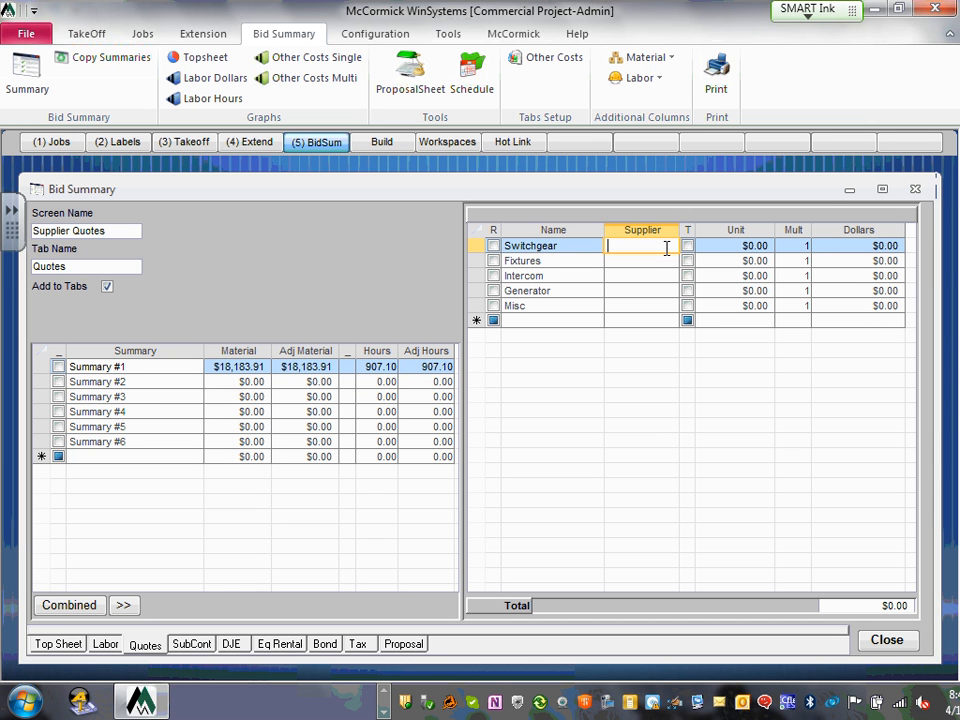
type("SD")
left_click(749, 248)
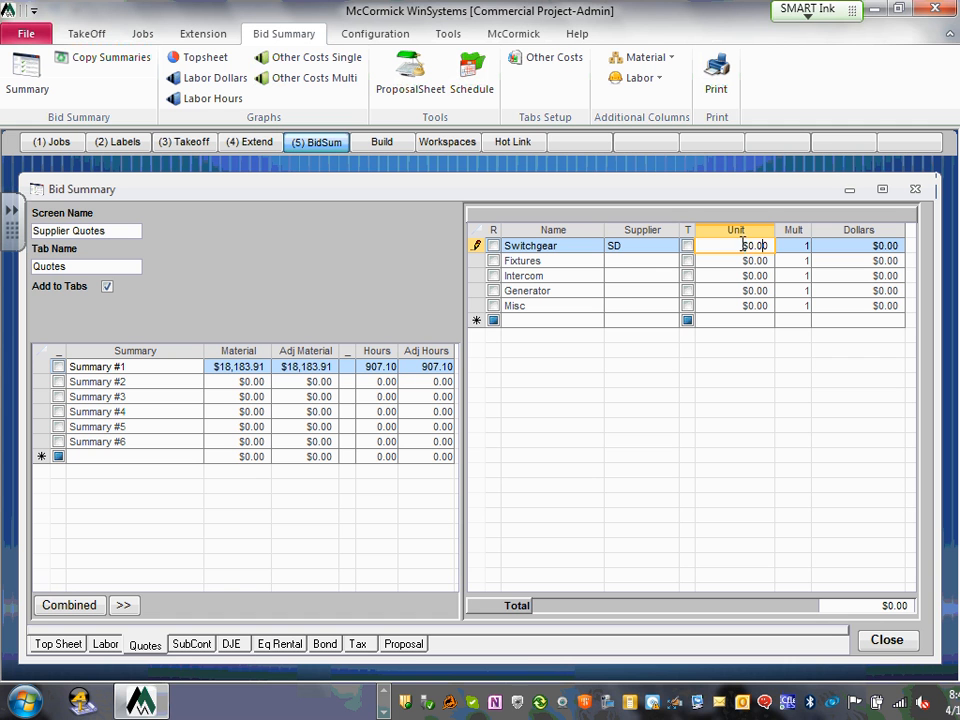
double_click(750, 246)
type("40,0")
type("00")
left_click(758, 264)
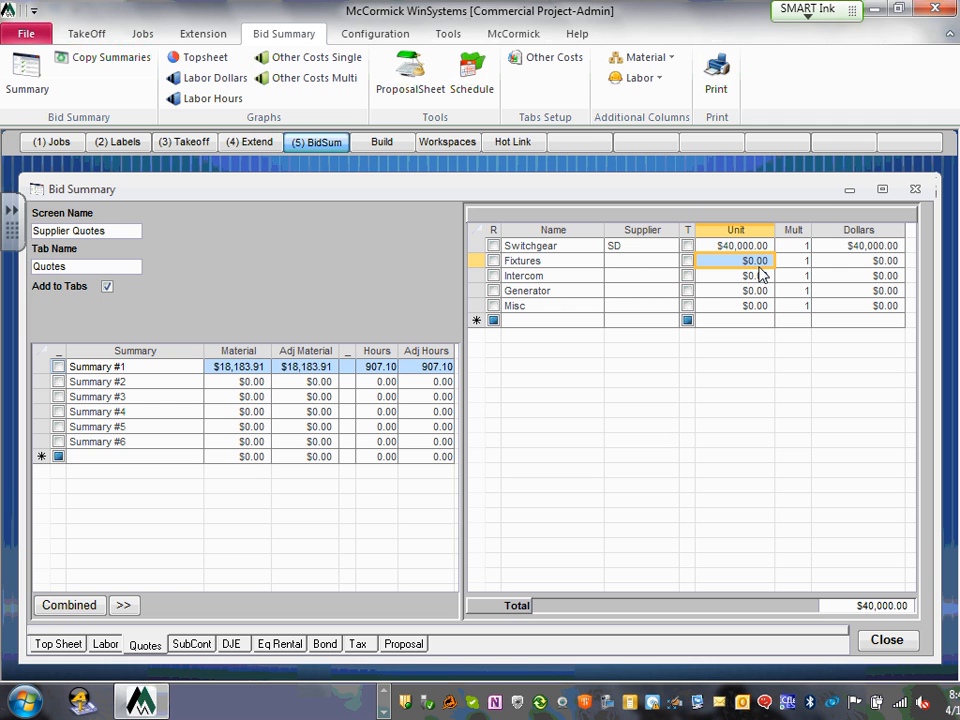
Set the Fixtures quote's supplier to Lithonia and its unit price to 29,000 dollars.
left_click(638, 261)
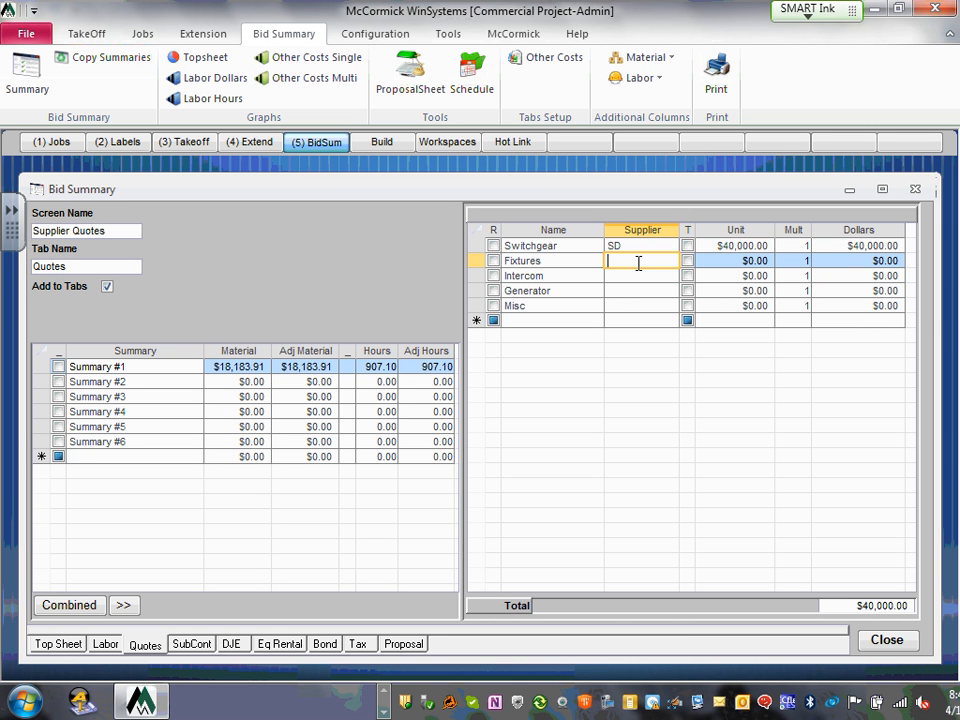
type("Lutron")
type("ia")
left_click(621, 267)
key("BackSpace")
type("i")
left_click(742, 261)
left_click(756, 261)
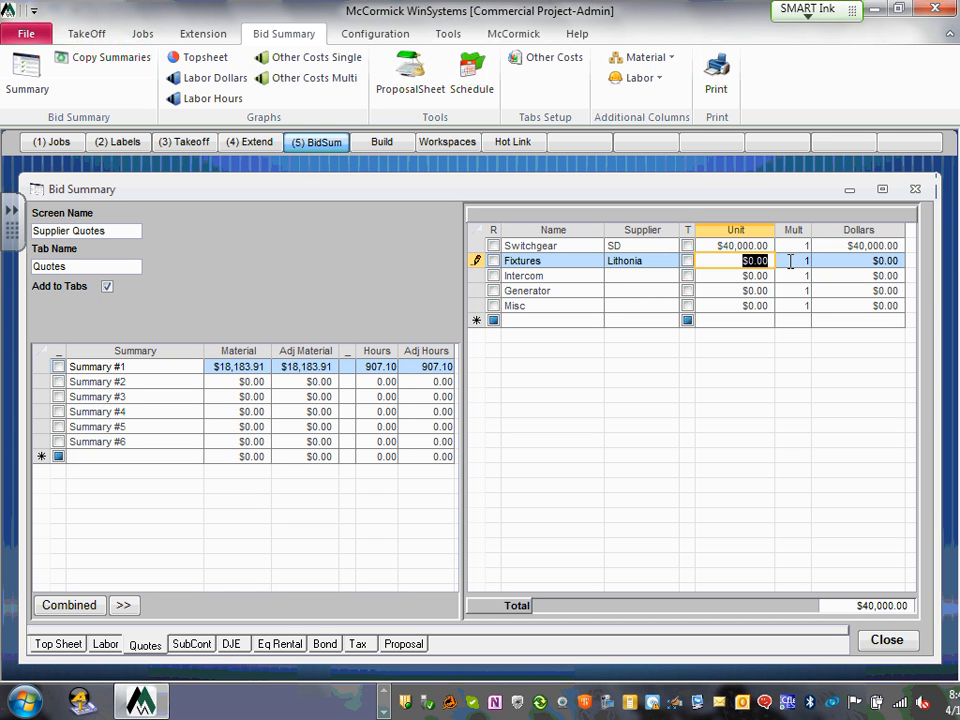
type("29000")
left_click(762, 276)
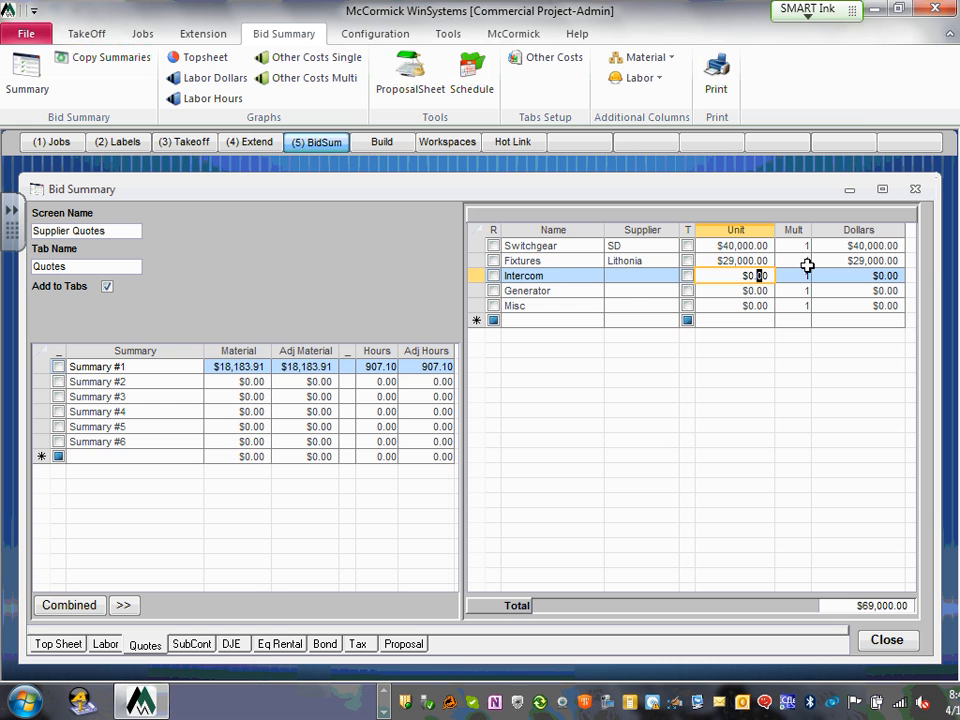
Set the Generator quote's supplier to Cummins and its unit price to 25,000 dollars.
left_click(558, 274)
left_click_drag(558, 274, 468, 270)
left_click(646, 292)
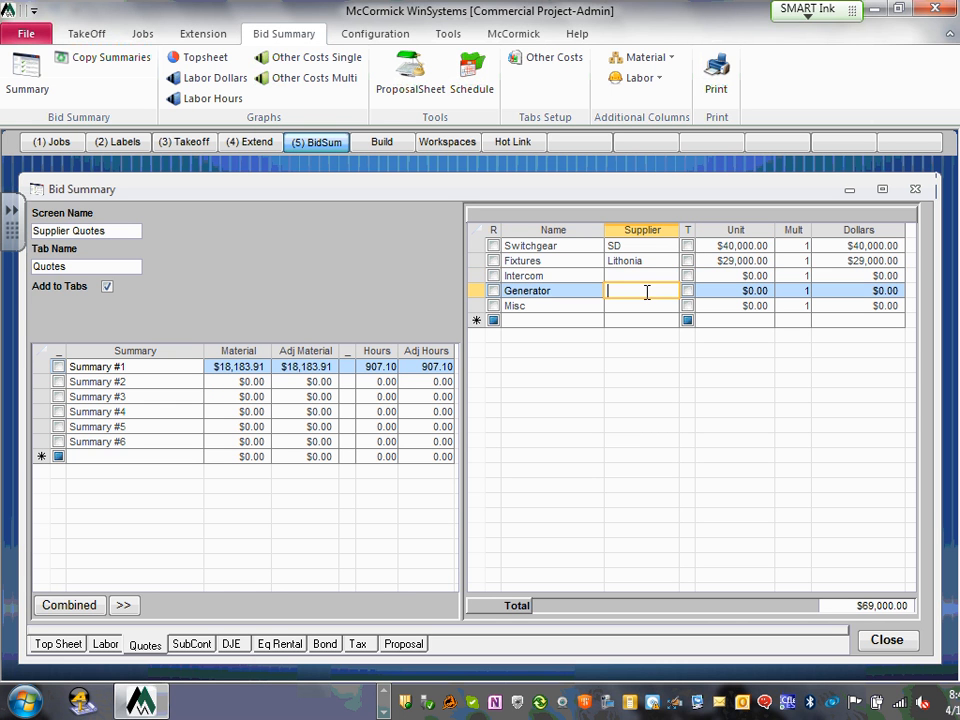
type("Cummins")
left_click(752, 291)
left_click_drag(733, 291, 776, 286)
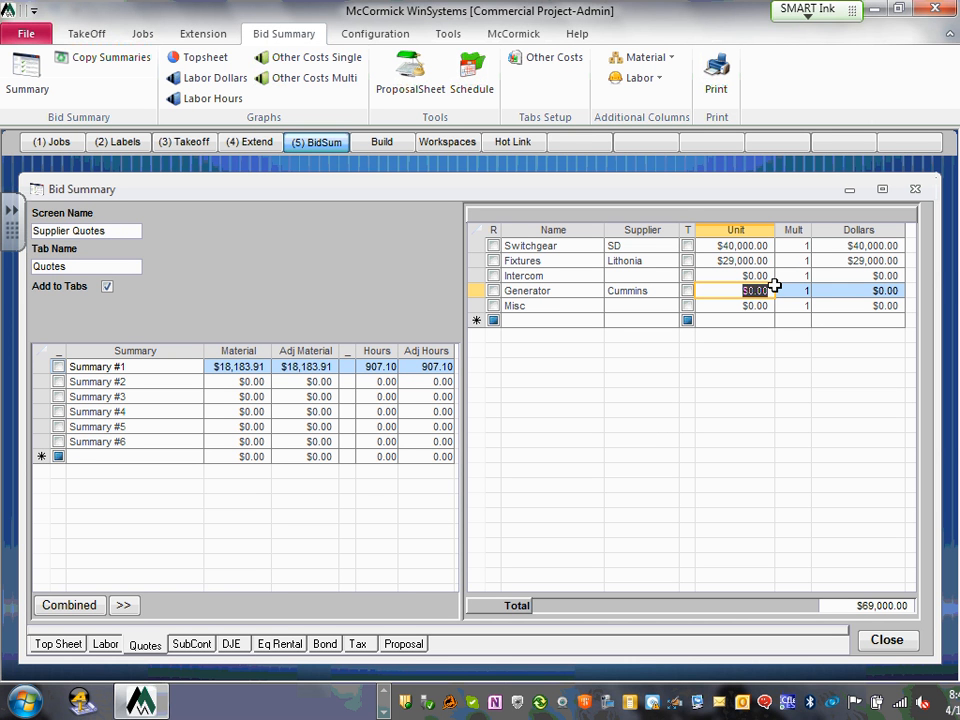
type("25000")
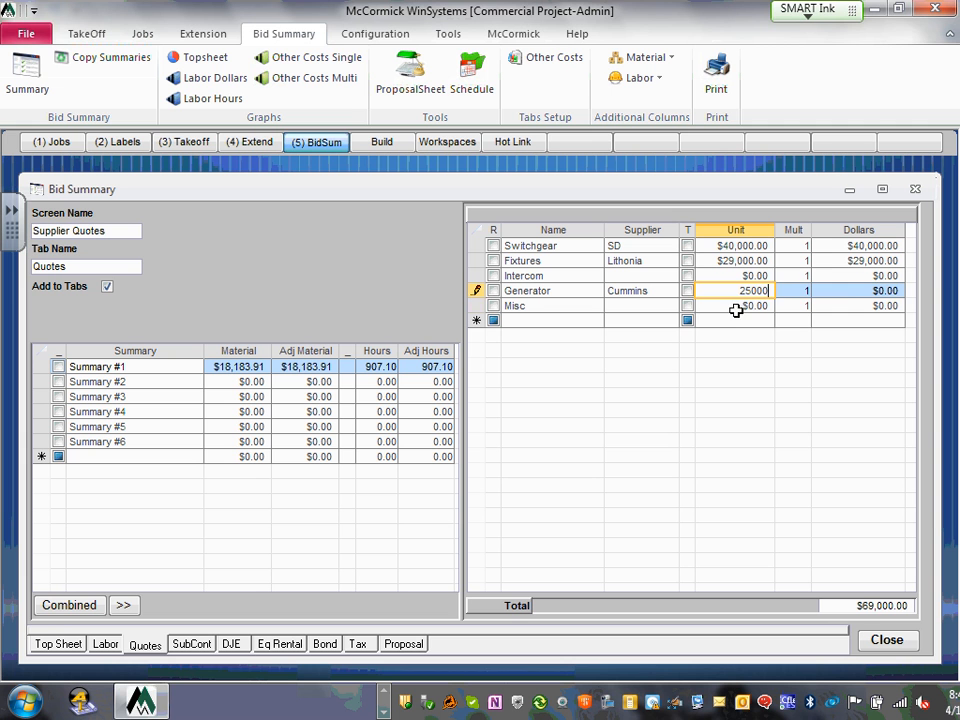
key("Return")
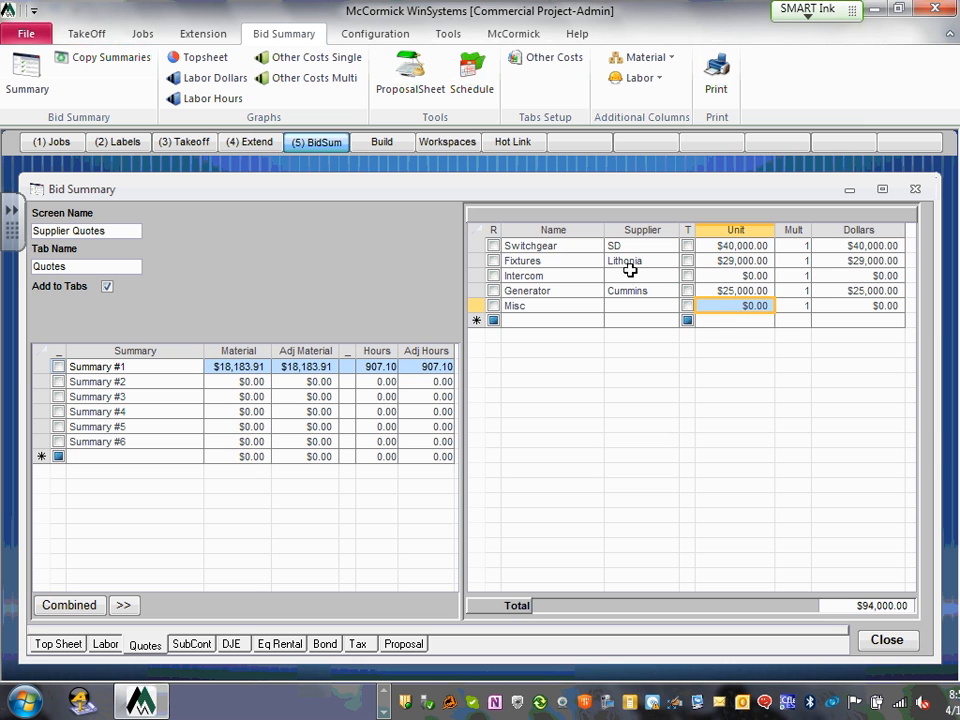
Rename the Intercom quote as Data Equipment, with supplier Siemens and a unit price of 5,000 dollars.
left_click(550, 275)
double_click(514, 276)
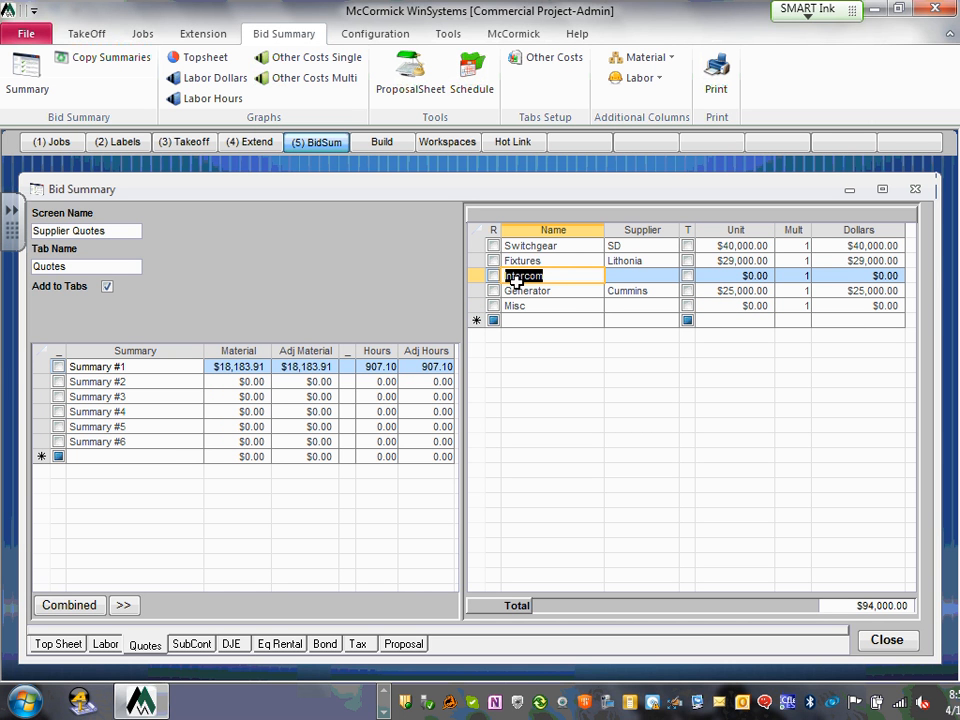
type("Data Equipmen")
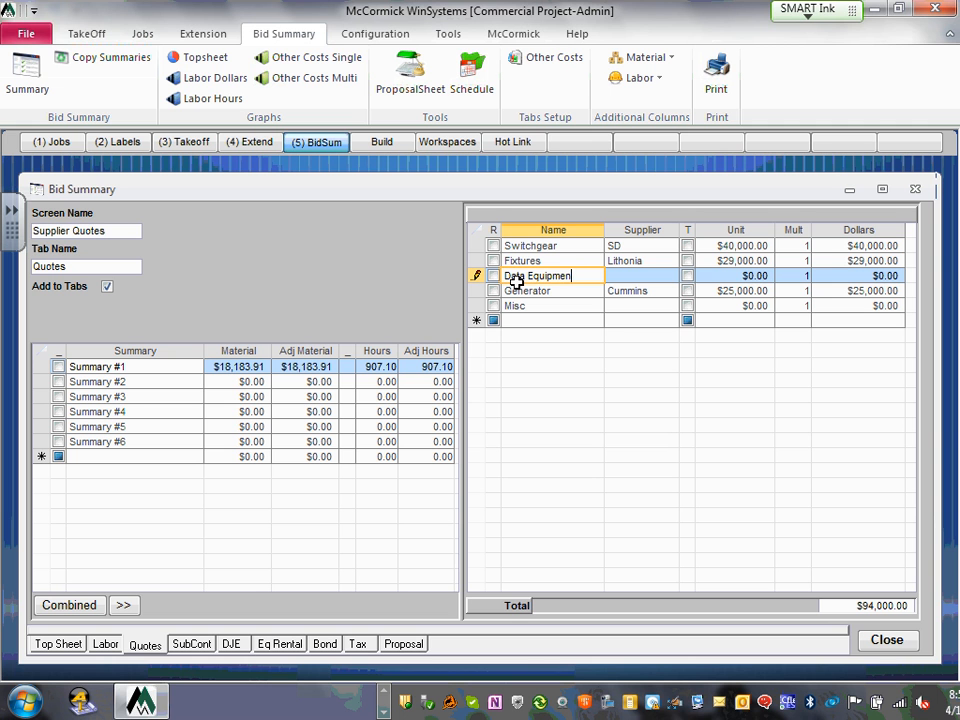
type("t")
left_click(630, 276)
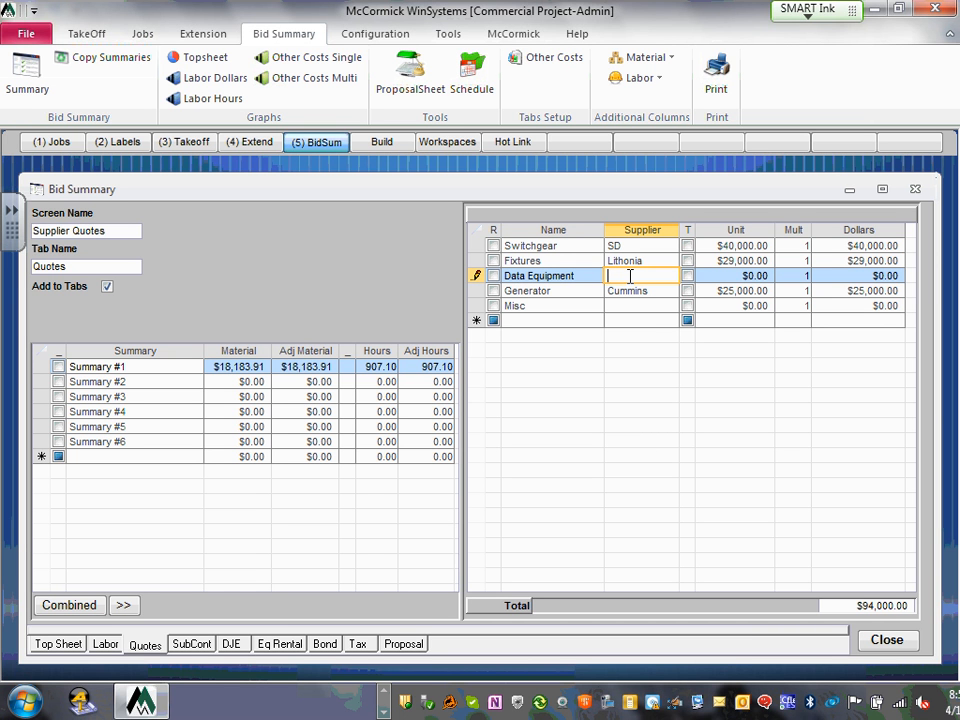
type("Siemens")
left_click(745, 275)
left_click_drag(752, 275, 786, 276)
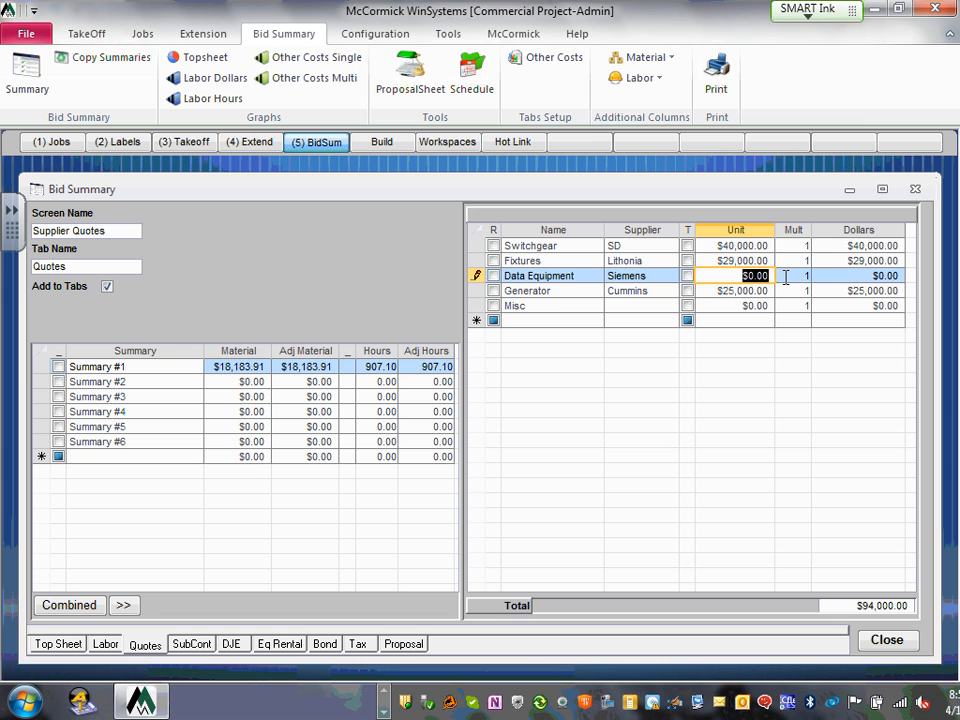
type("5000")
Append Voice Equipment to the Misc quote's name, with supplier Cummins and a unit price of 5,000 dollars.
left_click(555, 305)
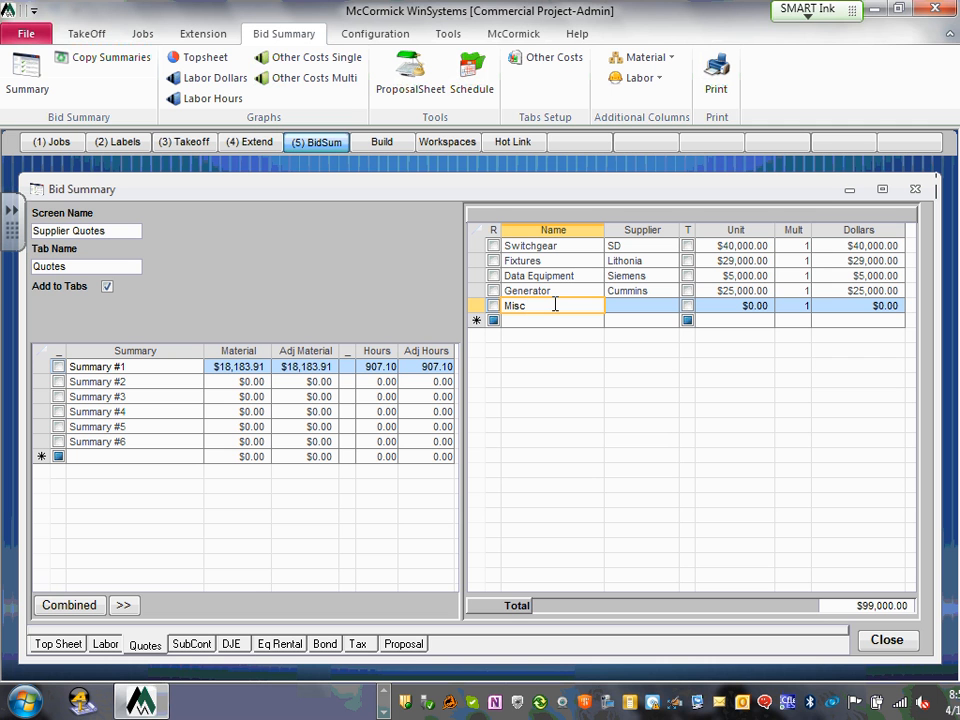
type("Voice Equipment")
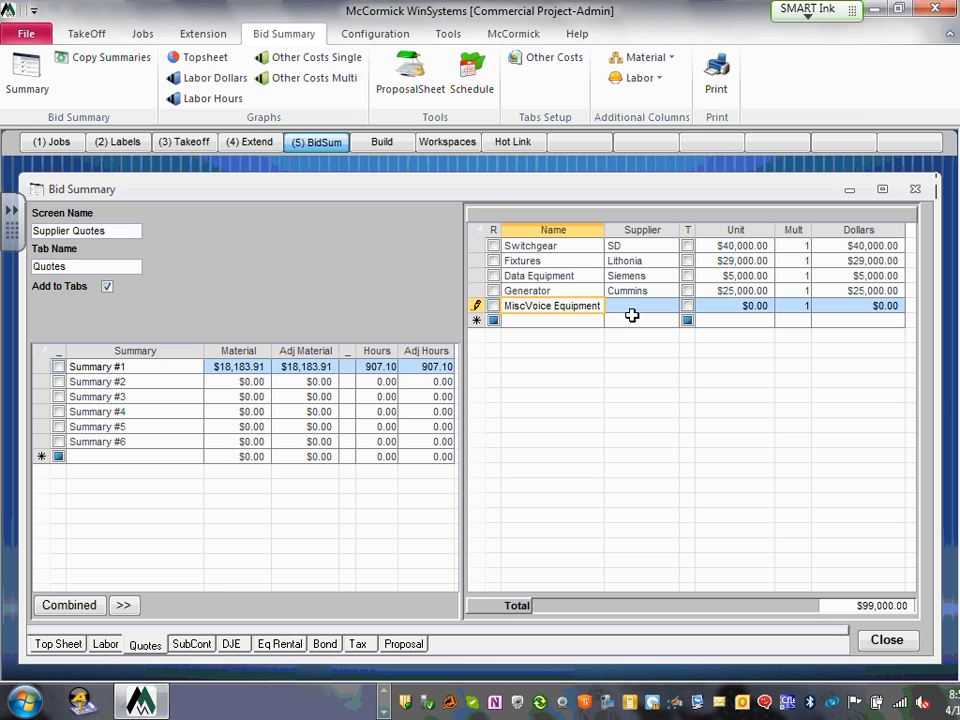
left_click(643, 307)
left_click_drag(652, 291, 598, 290)
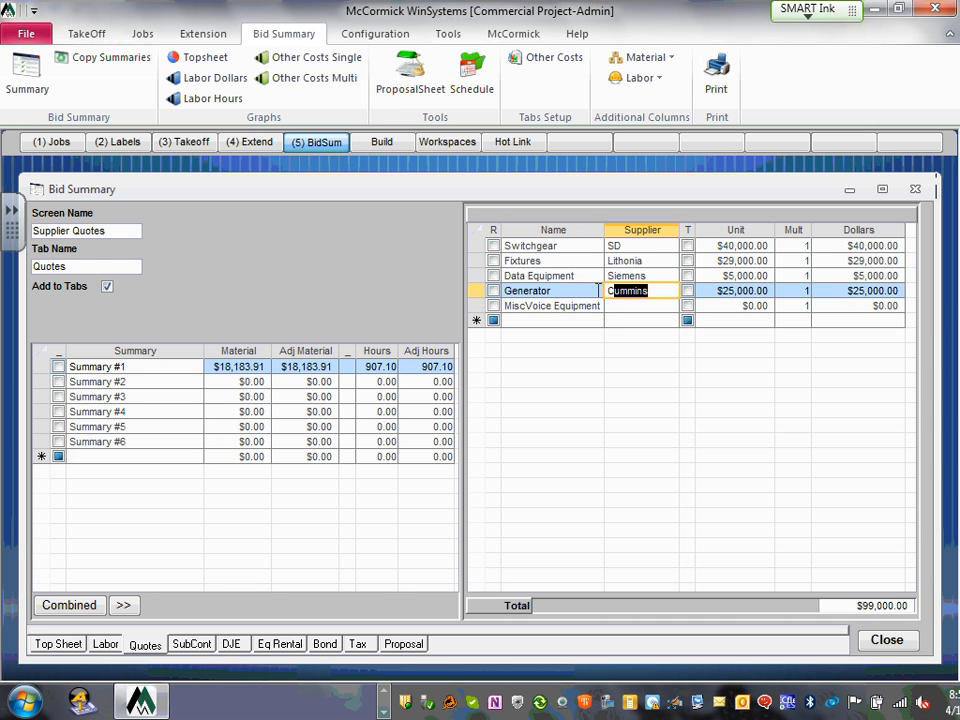
left_click(629, 305)
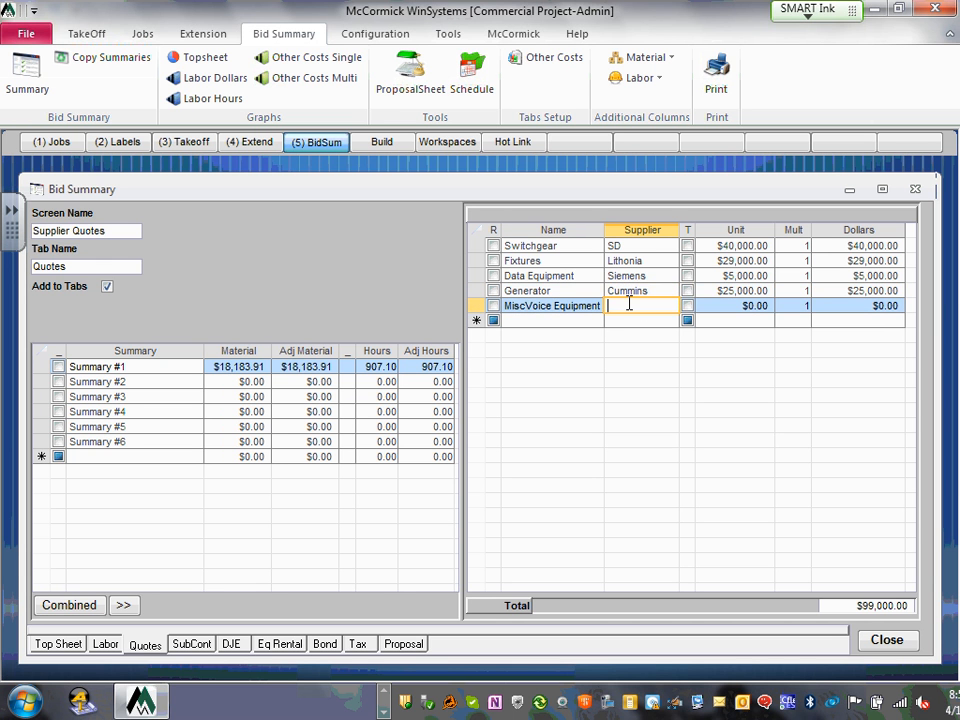
type("Cummins")
left_click_drag(734, 307, 773, 309)
type("5")
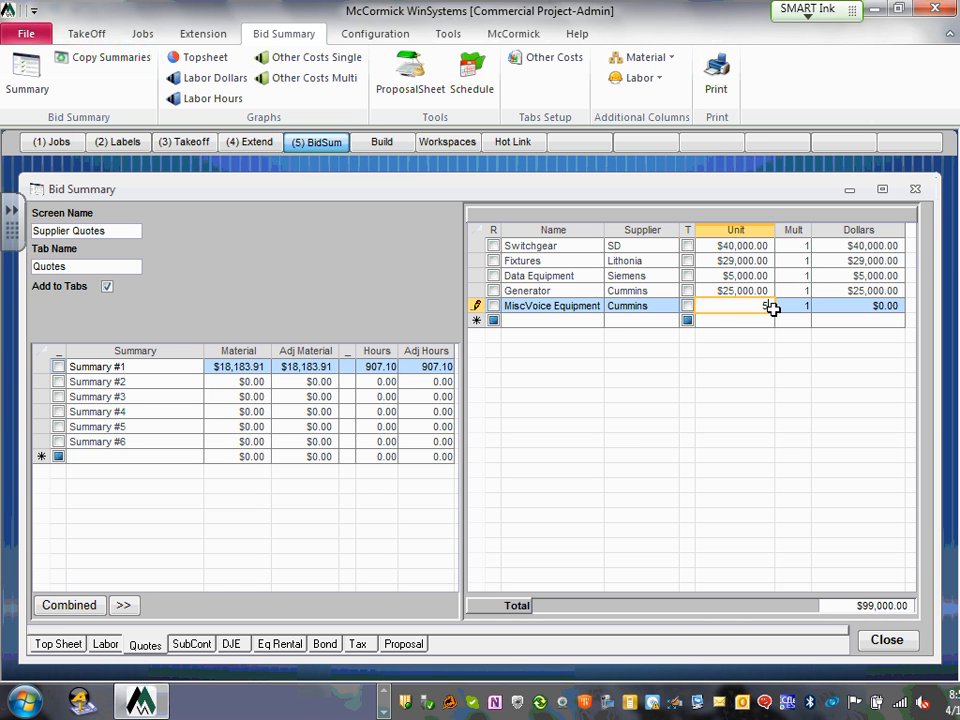
type("000")
left_click(649, 319)
left_click(528, 322)
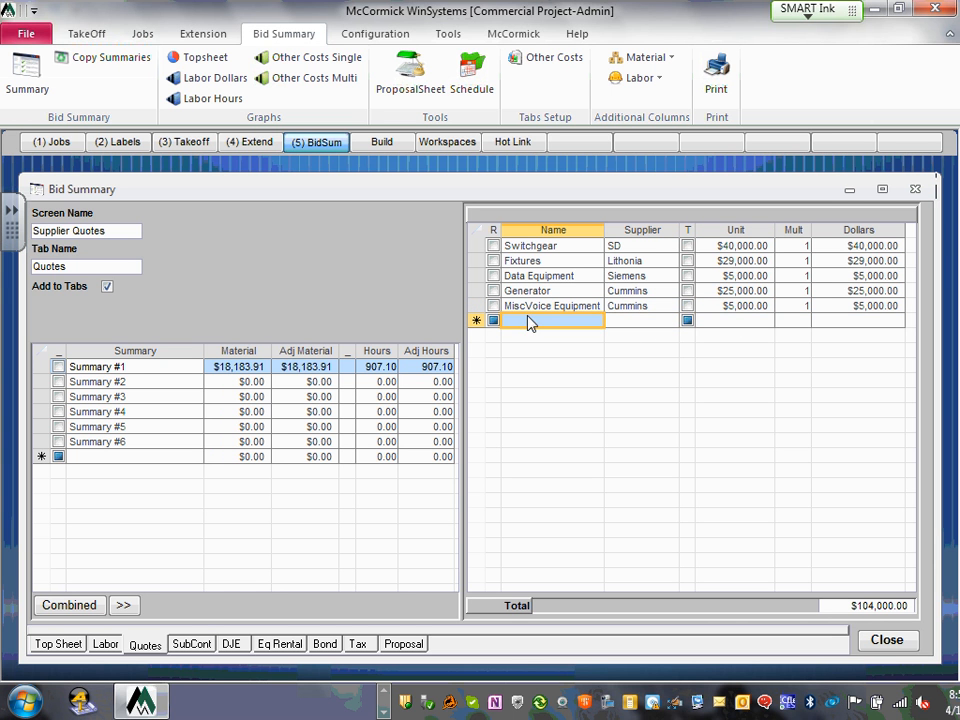
Remove the Misc prefix so the last quote's name reads Voice Equipment.
left_click(527, 305)
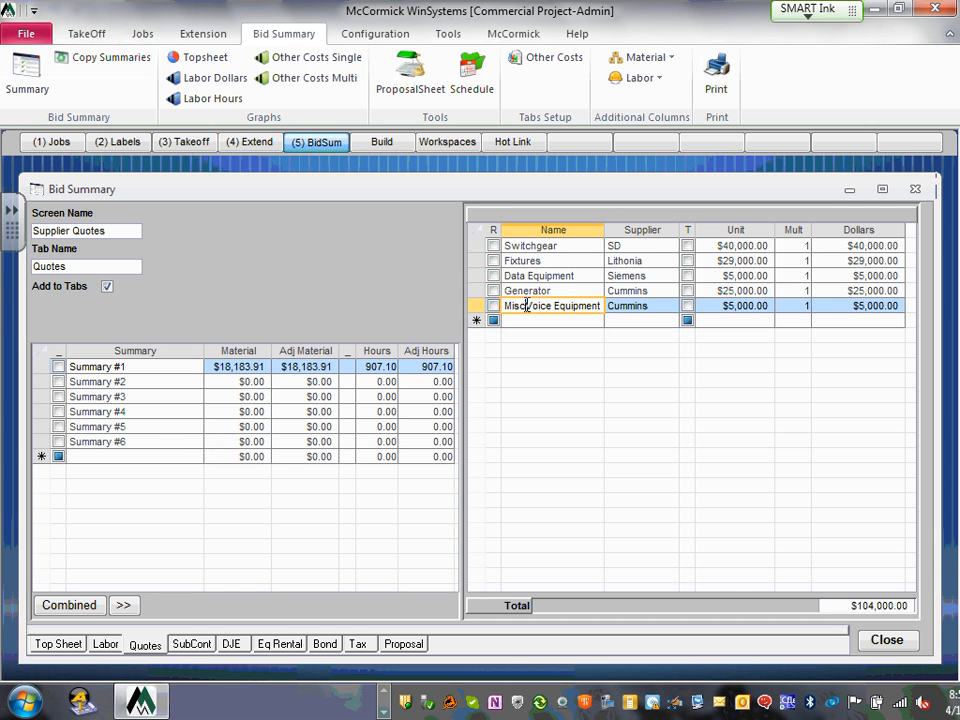
left_click(527, 305)
key("BackSpace")
key("BackSpace")
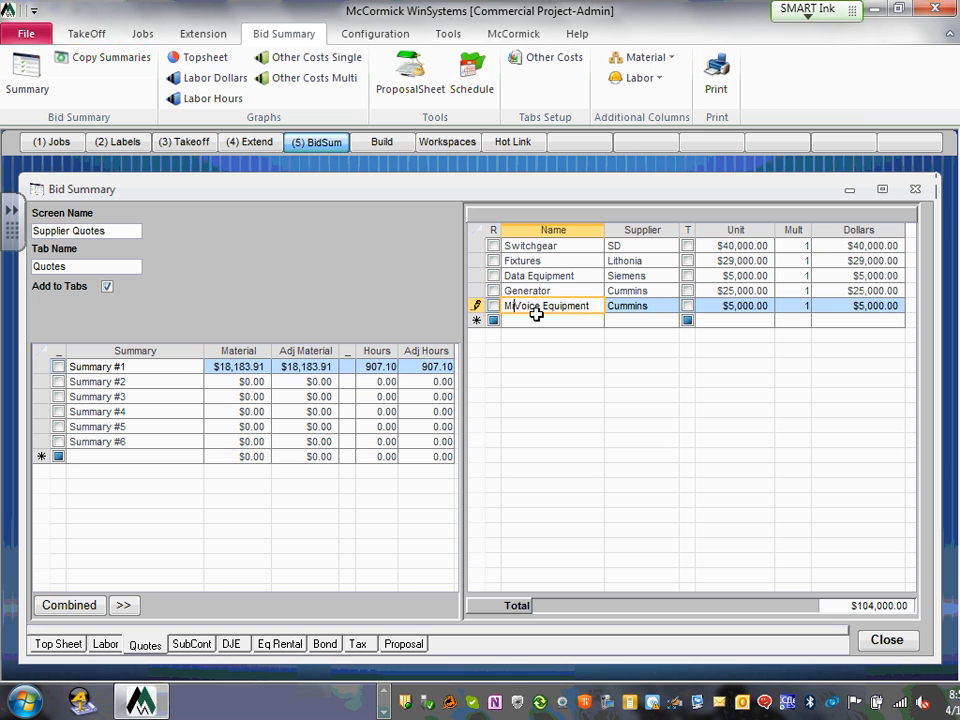
key("BackSpace")
key("BackSpace")
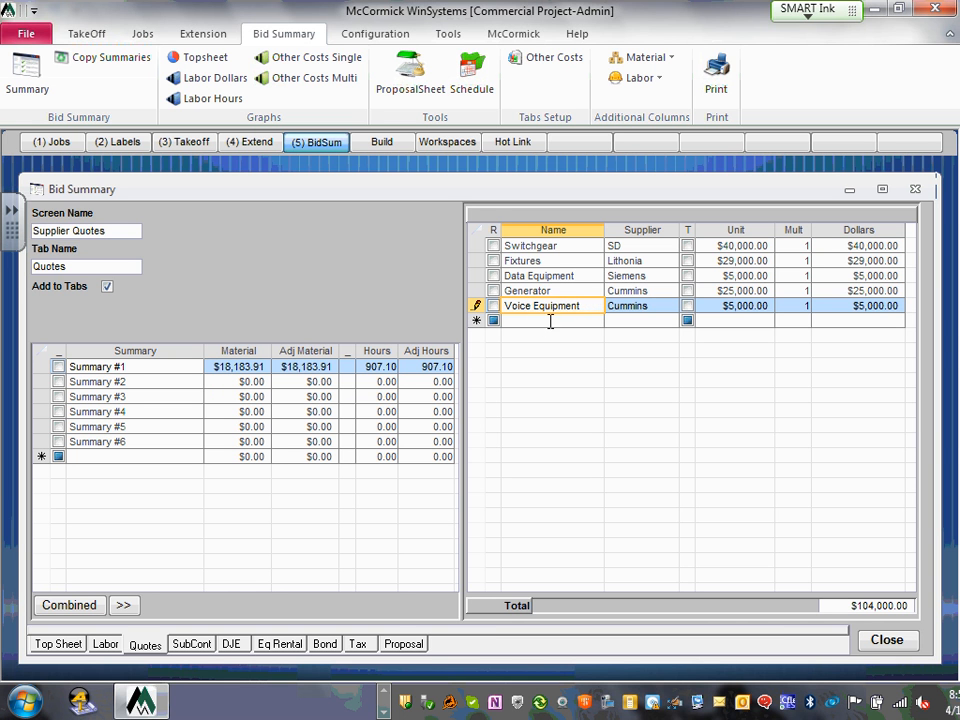
Change the Voice Equipment quote's supplier to Siemens.
left_click(640, 293)
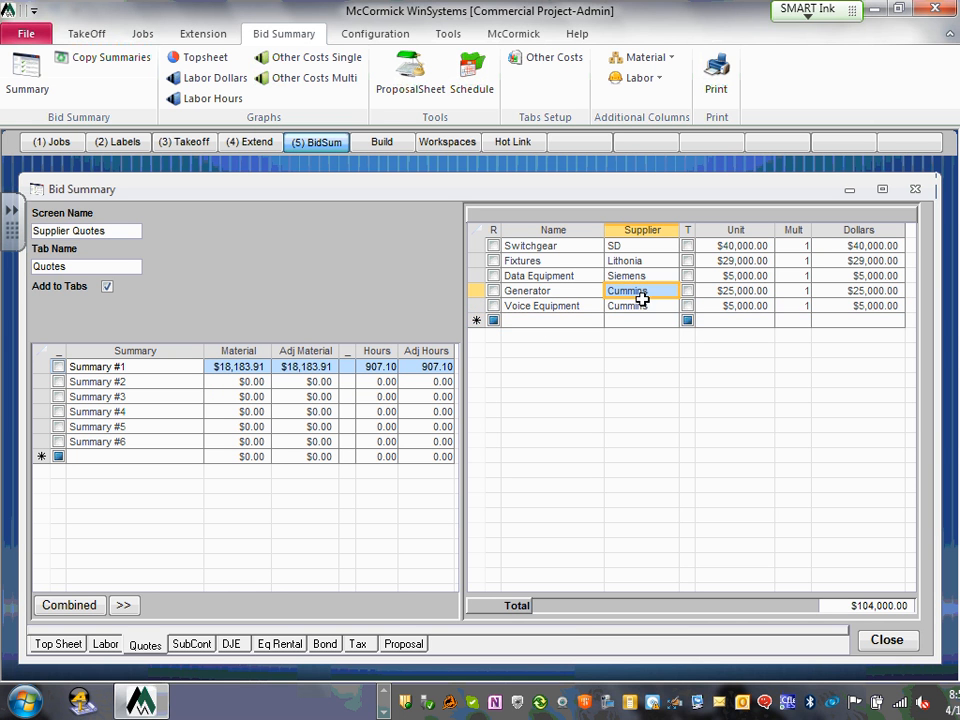
left_click(651, 306)
left_click(651, 306)
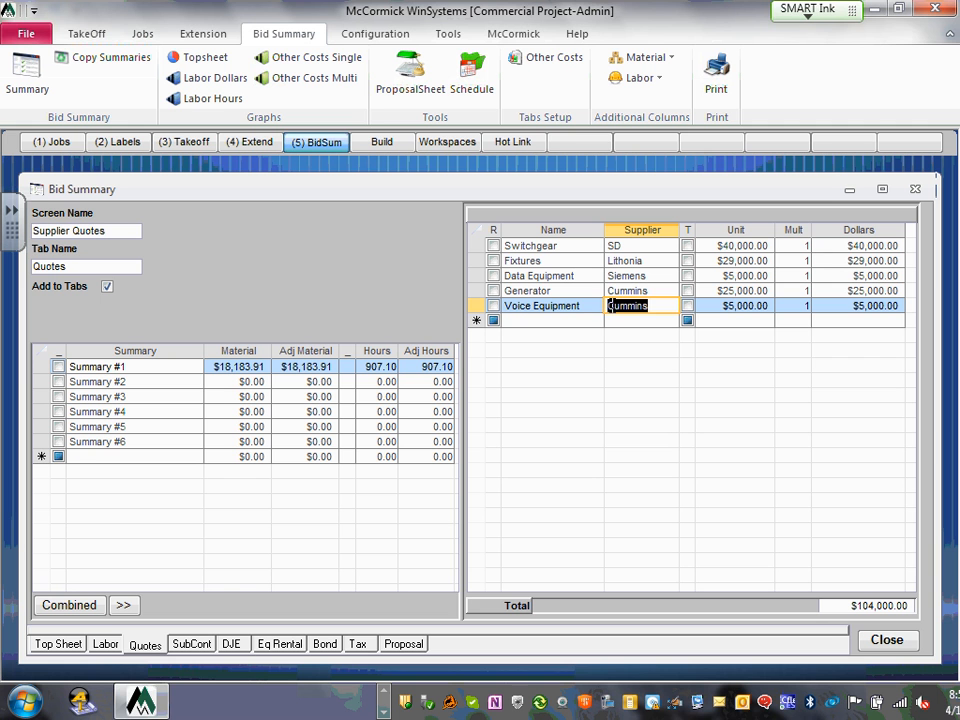
type("Siemens")
Add a Security Equipment quote below Voice Equipment, with a unit price of 5,000 dollars and no supplier.
left_click(566, 320)
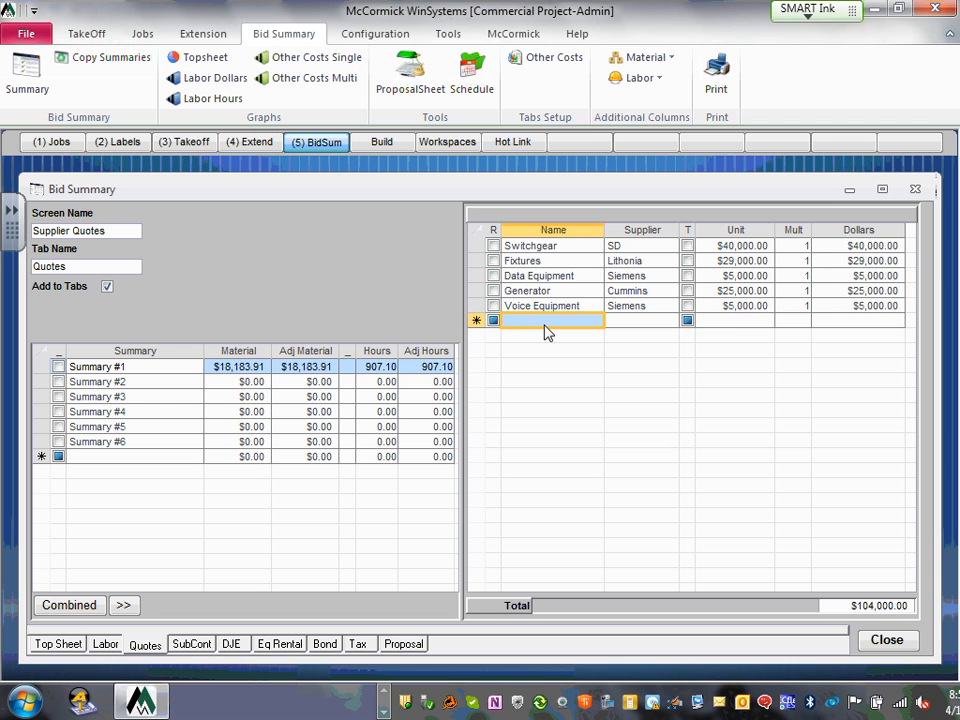
type("Sec")
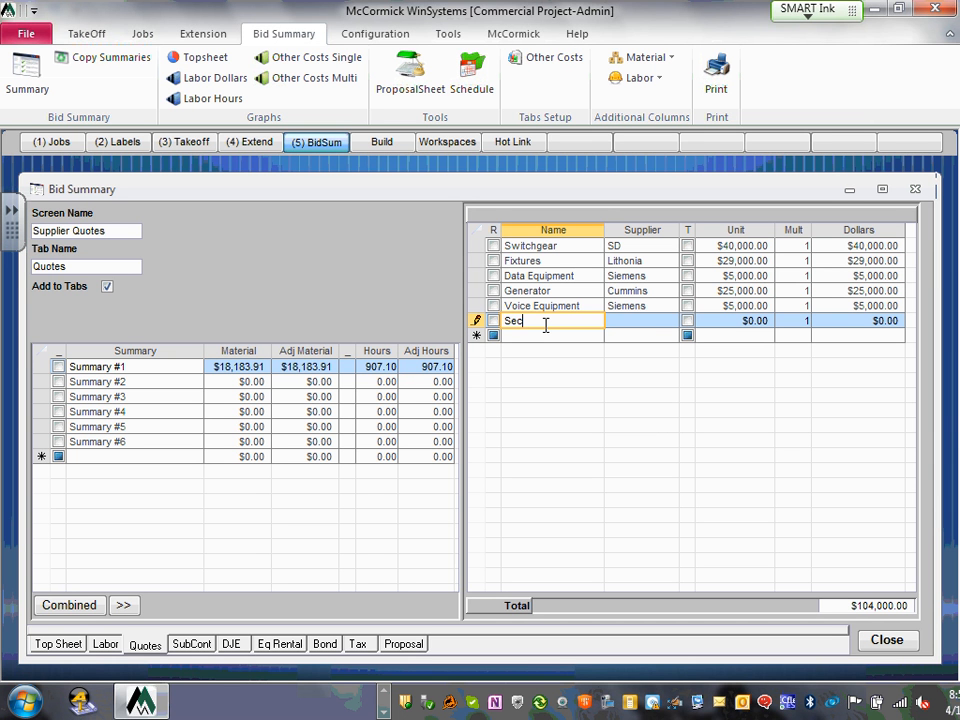
type("urity Equipment")
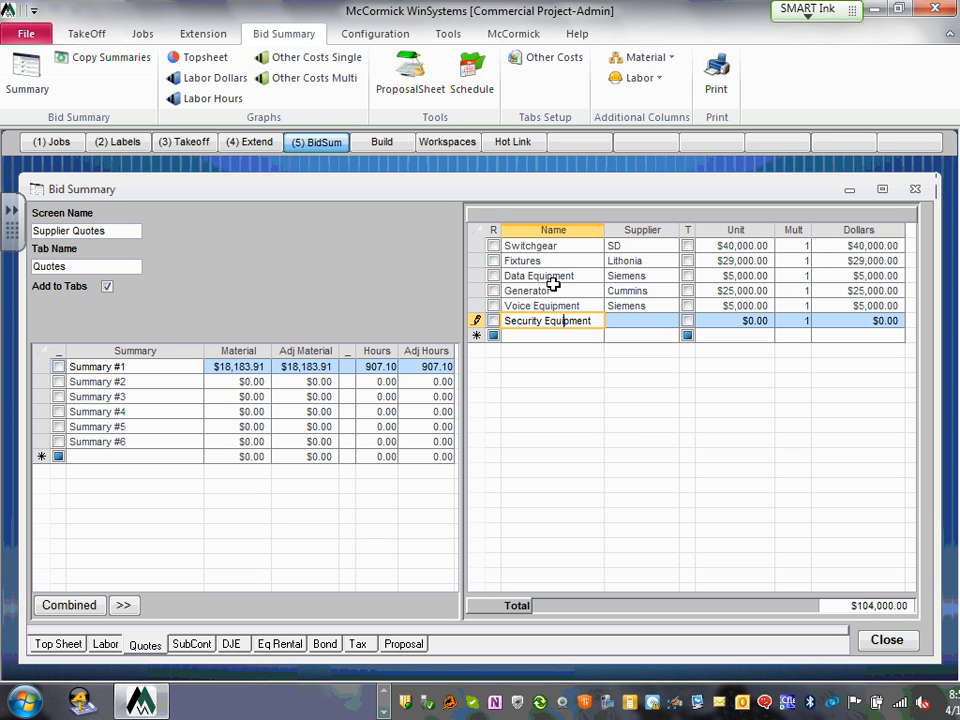
left_click(648, 323)
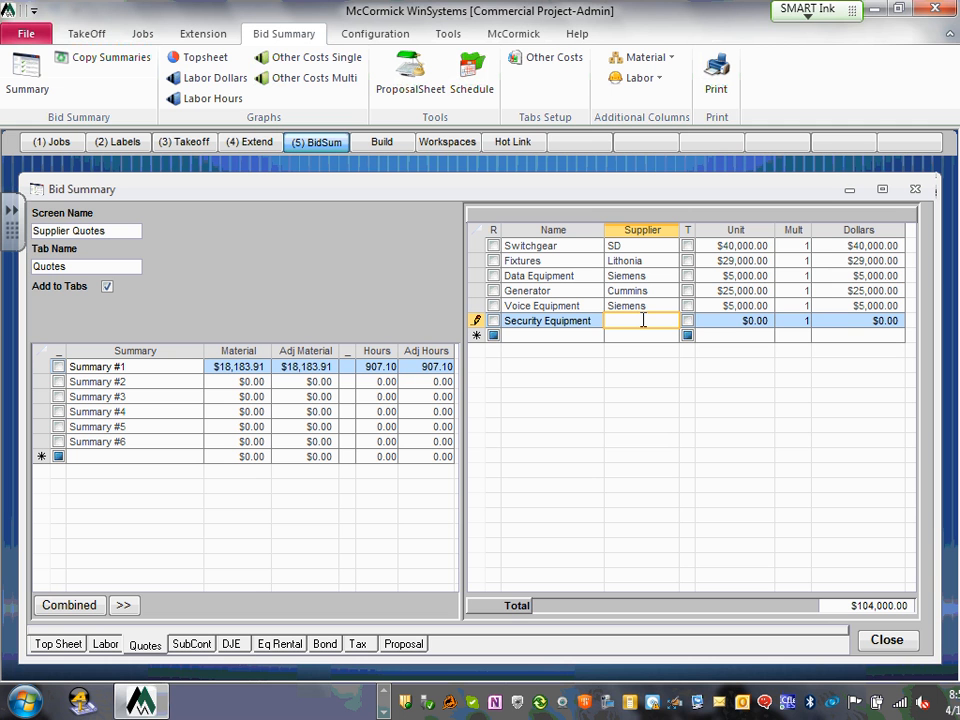
left_click(751, 321)
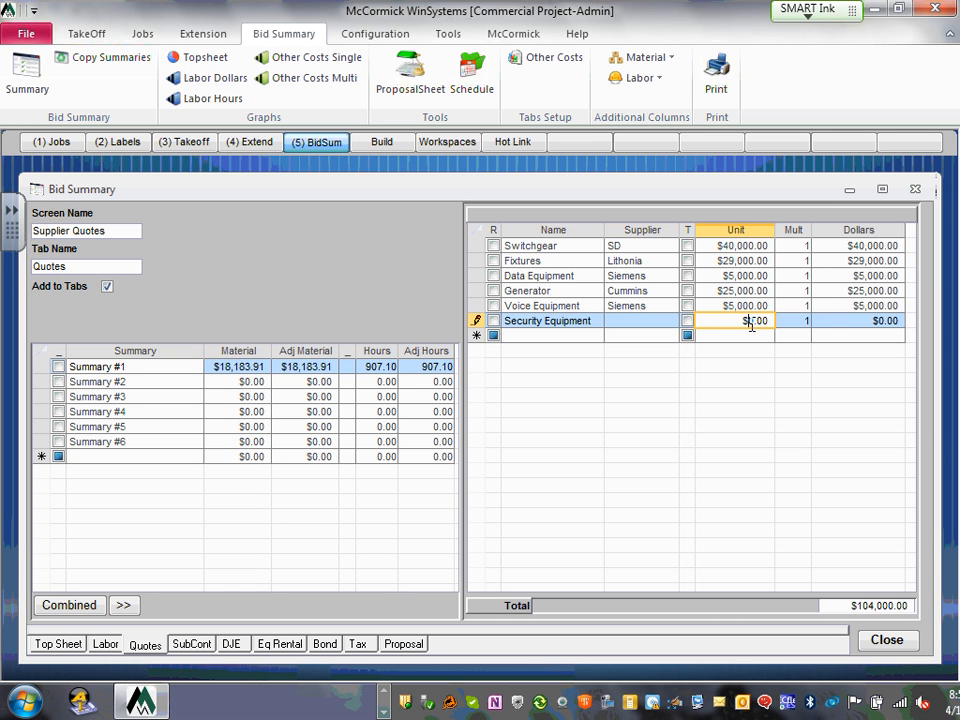
left_click_drag(724, 326, 822, 328)
type("000")
Add an FA System quote below Security Equipment, with a unit price of 5,000 dollars and no supplier.
left_click(570, 325)
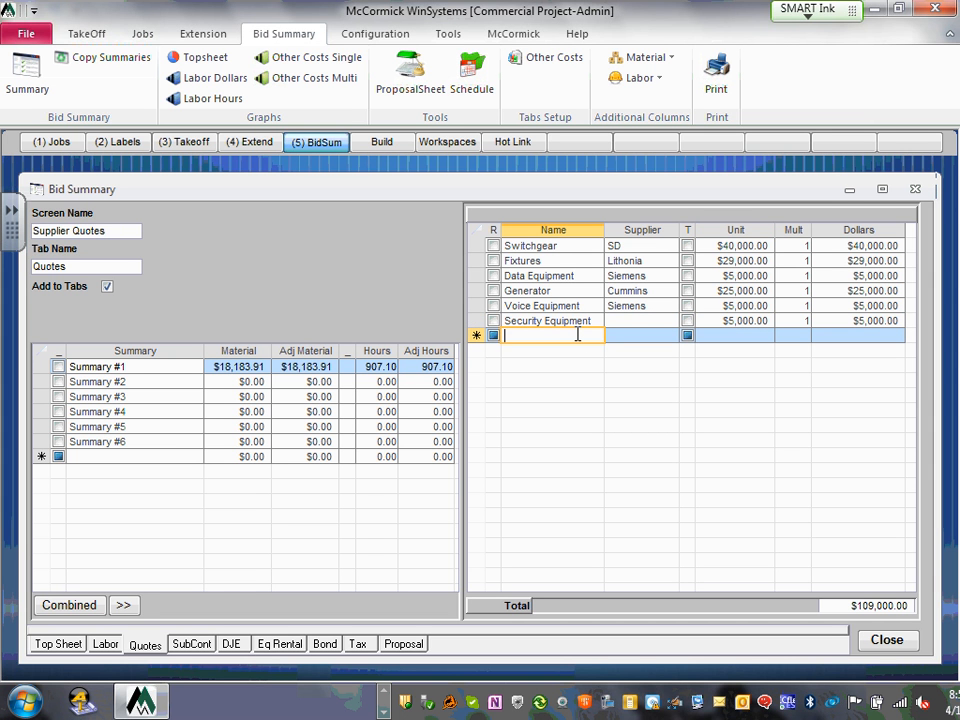
type("FA Syste")
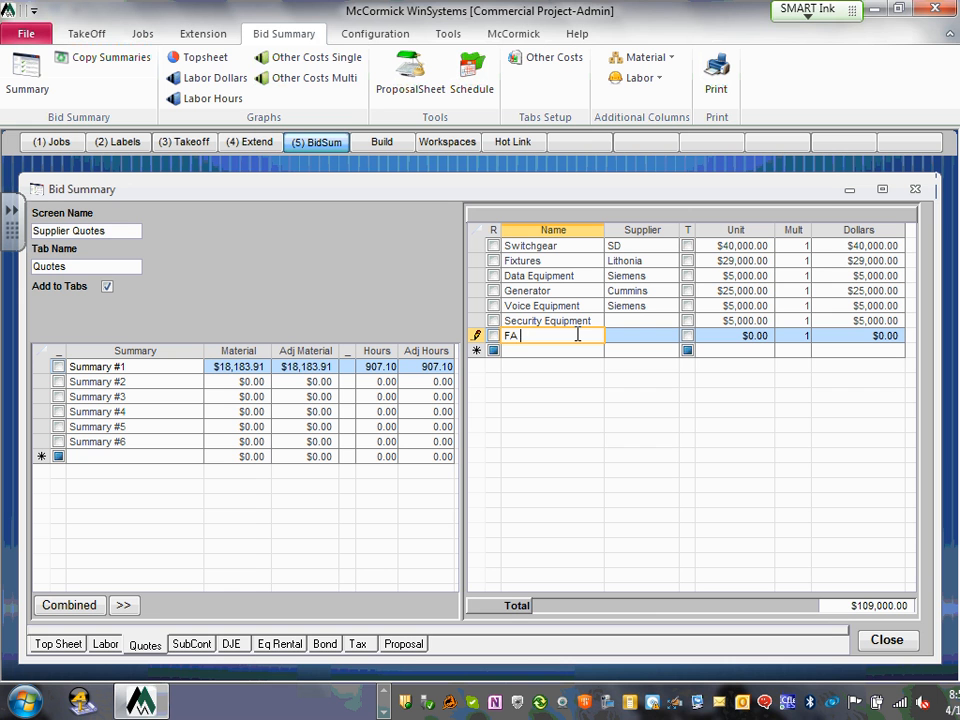
type("m")
left_click(737, 335)
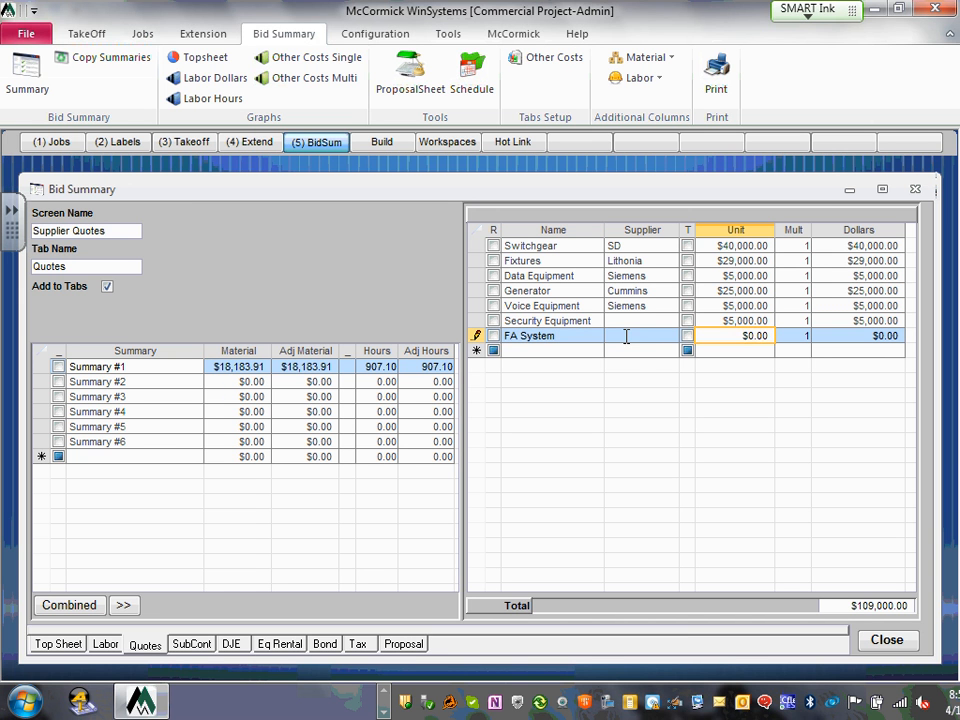
left_click(712, 322)
left_click(743, 336)
double_click(743, 336)
type("5,000")
left_click(748, 350)
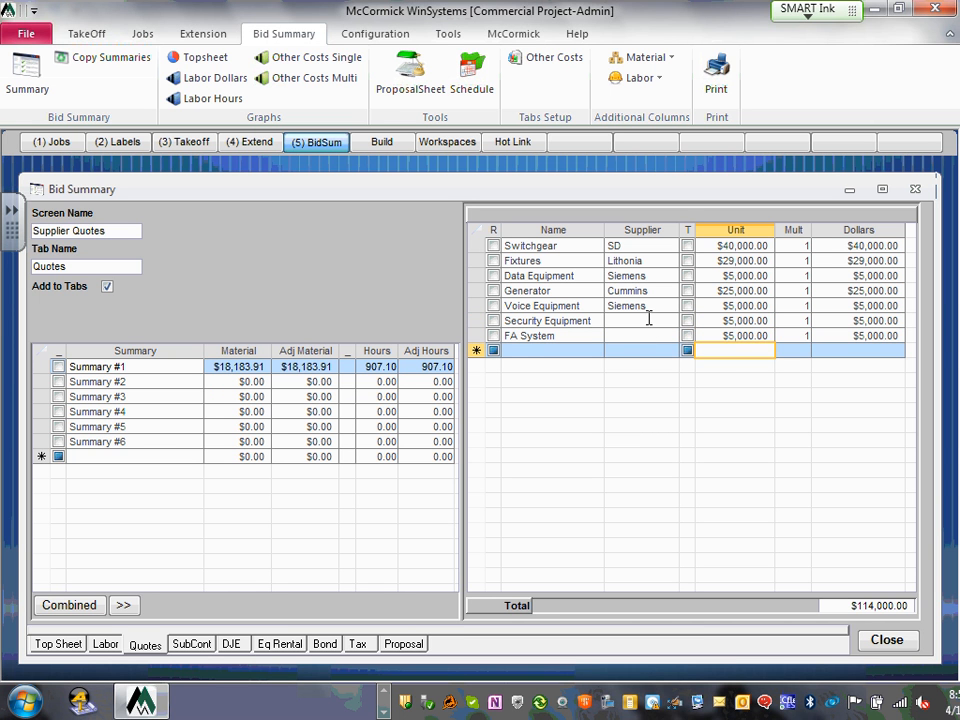
Add three blank quote rows below FA System and leave their R boxes unchecked.
left_click(549, 350)
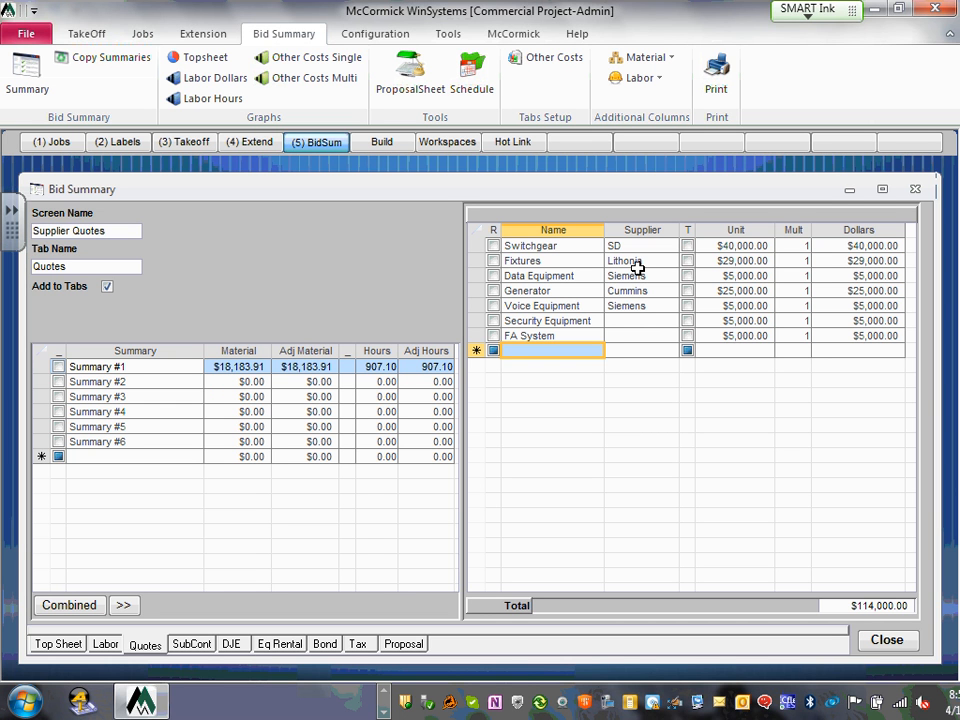
left_click(493, 350)
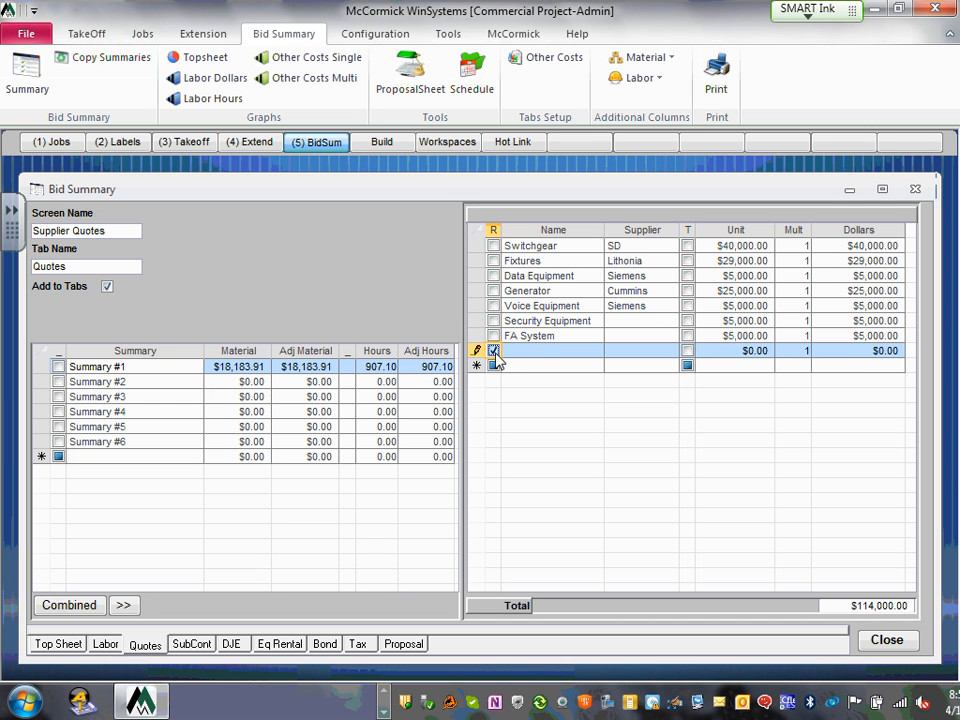
left_click(493, 366)
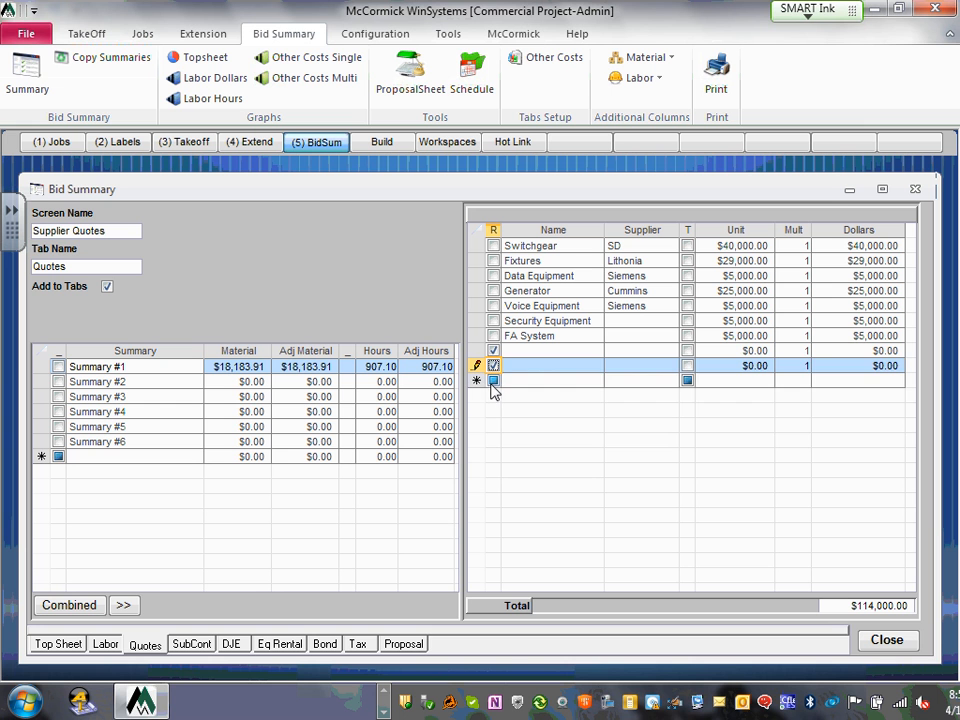
left_click(493, 381)
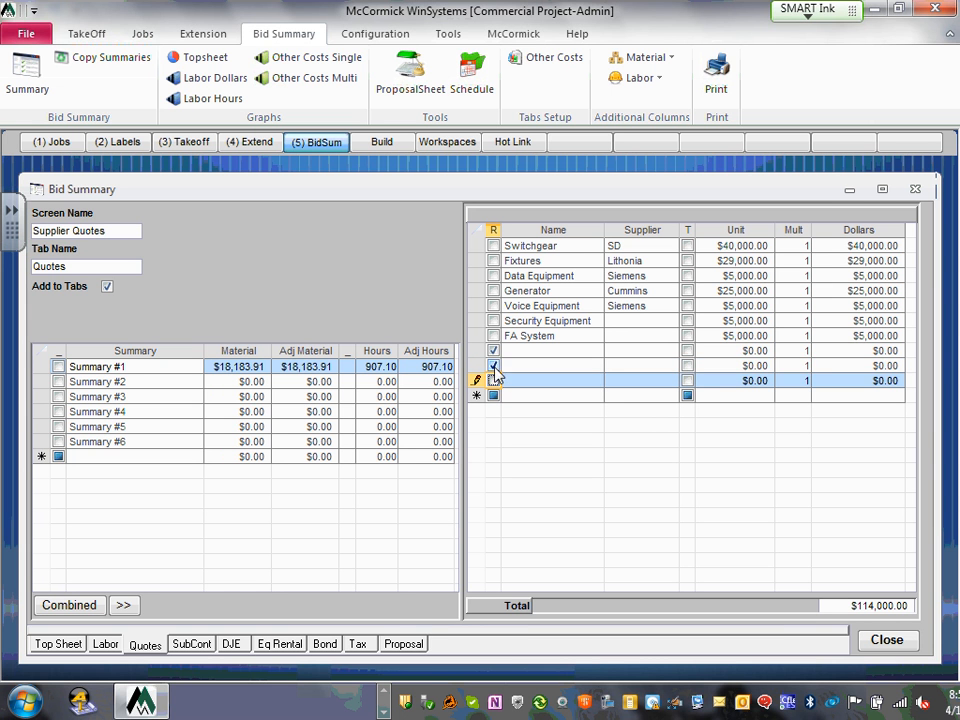
left_click(494, 366)
left_click(494, 351)
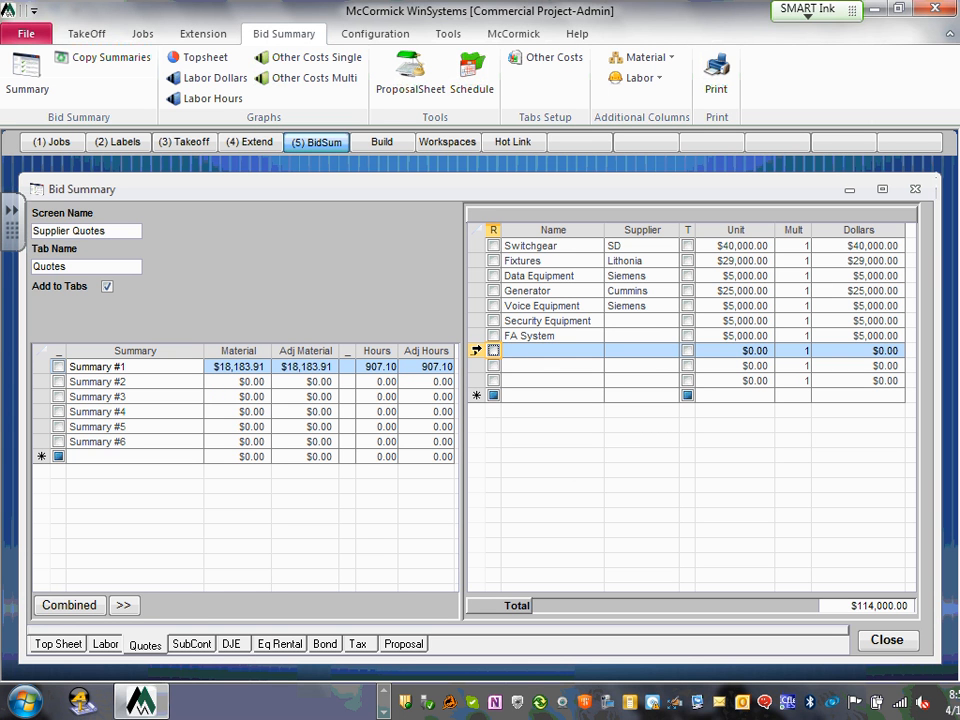
left_click(477, 350)
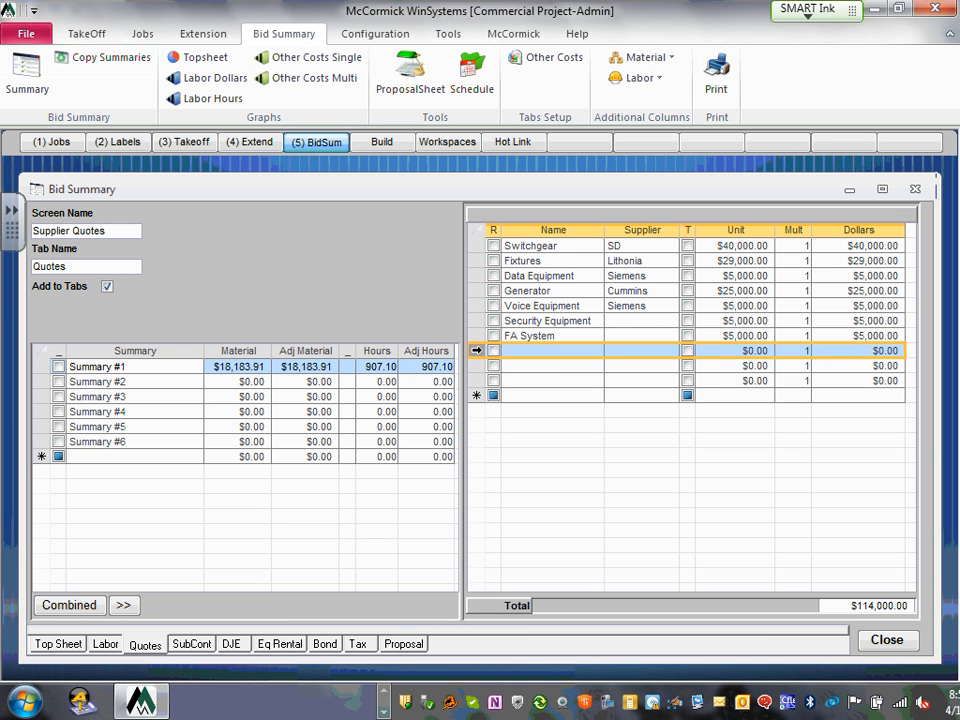
left_click(476, 396)
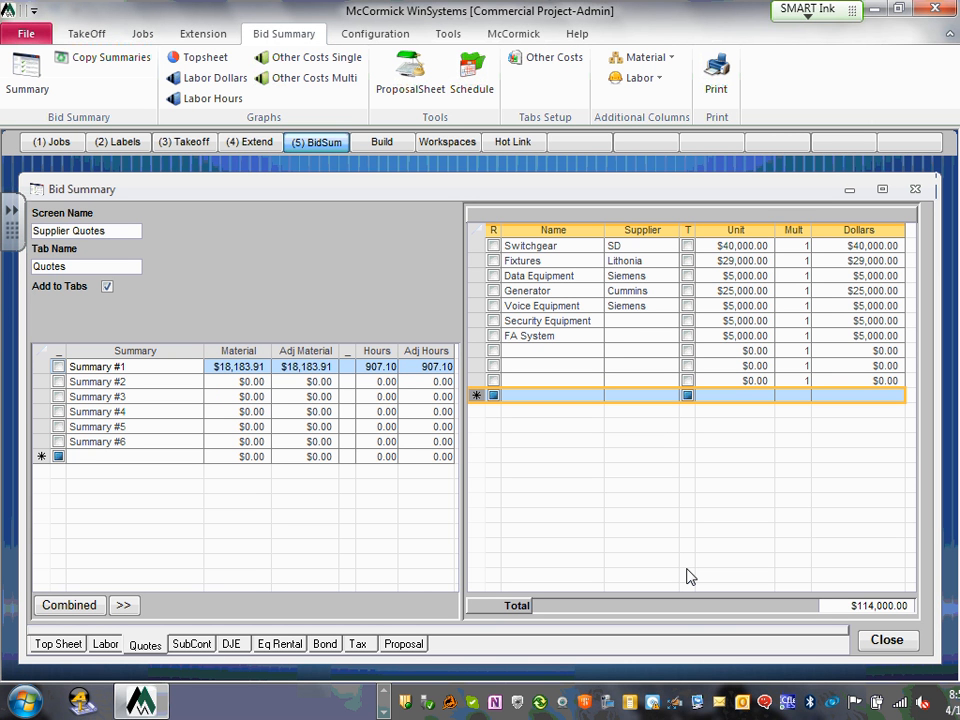
Set the Trenching subcontractor's unit price to 2,000 dollars in the SubContractors costs of Summary #1.
left_click(197, 646)
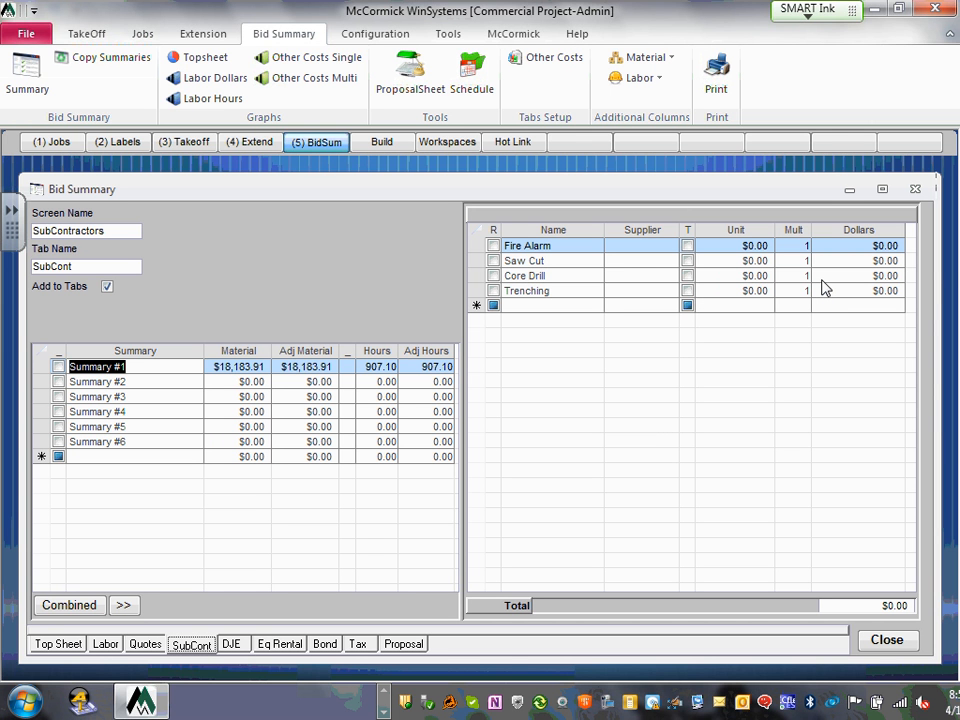
left_click(732, 290)
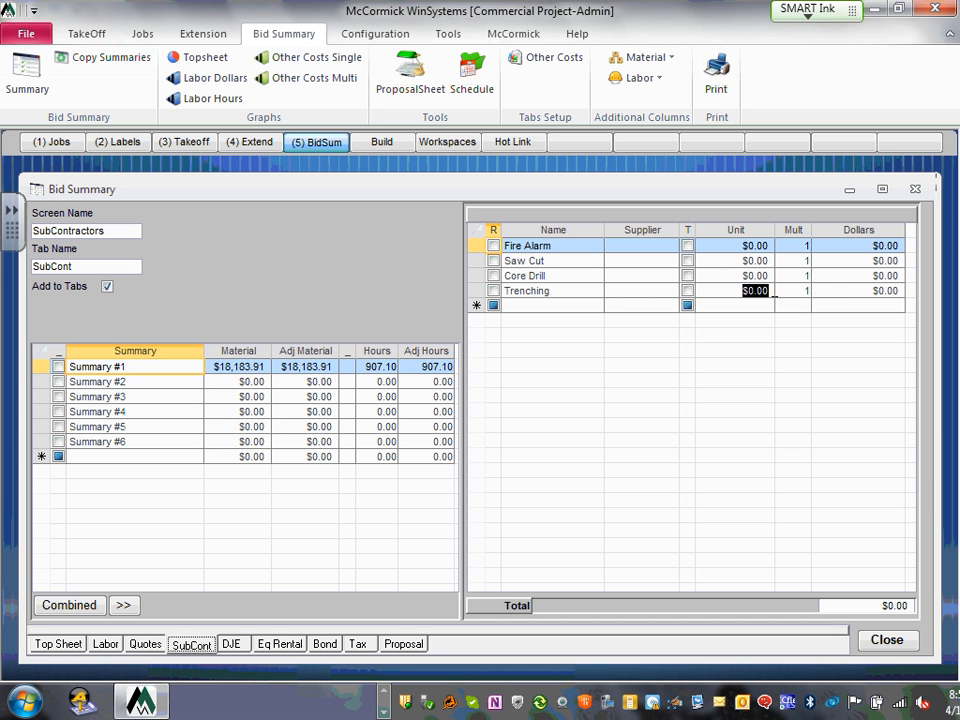
type("2000")
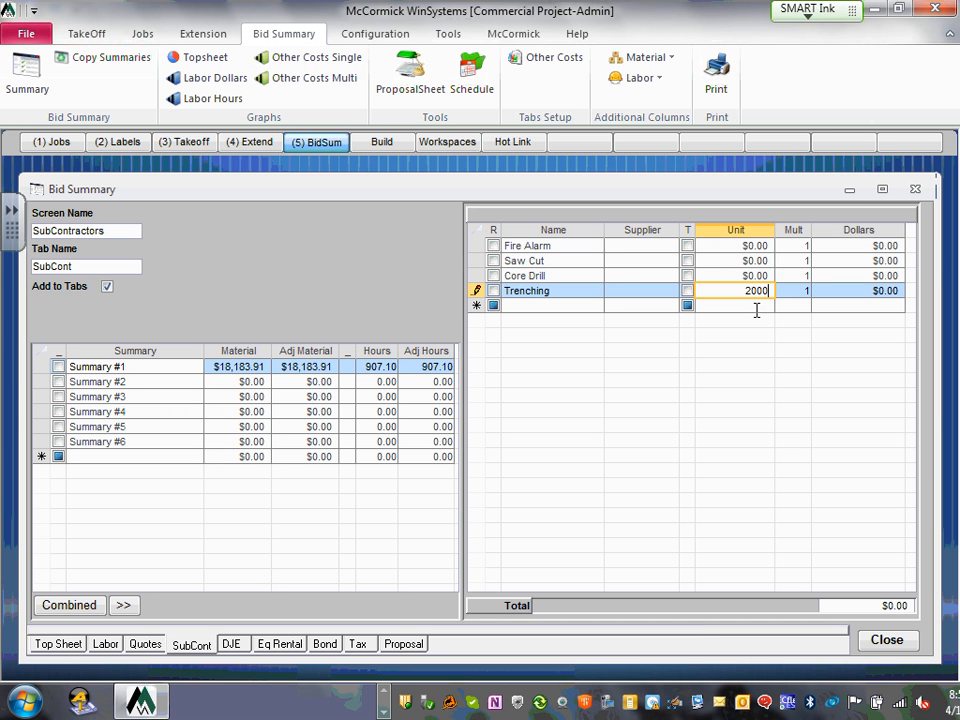
left_click(757, 309)
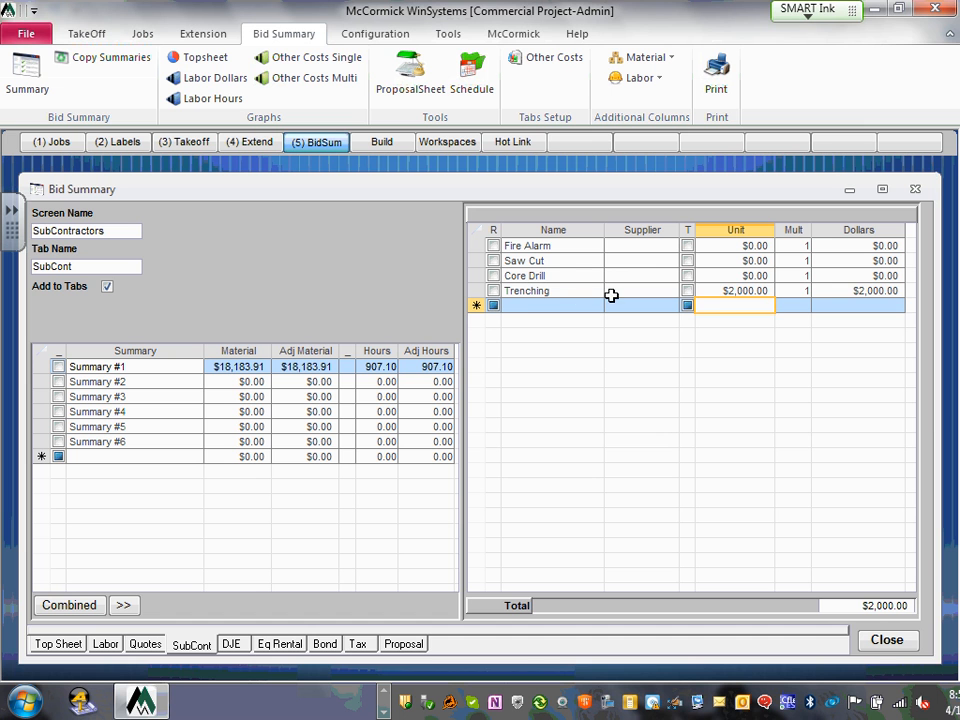
Add a Concrete subcontractor below Trenching with a unit price of 10,000 dollars.
left_click(520, 304)
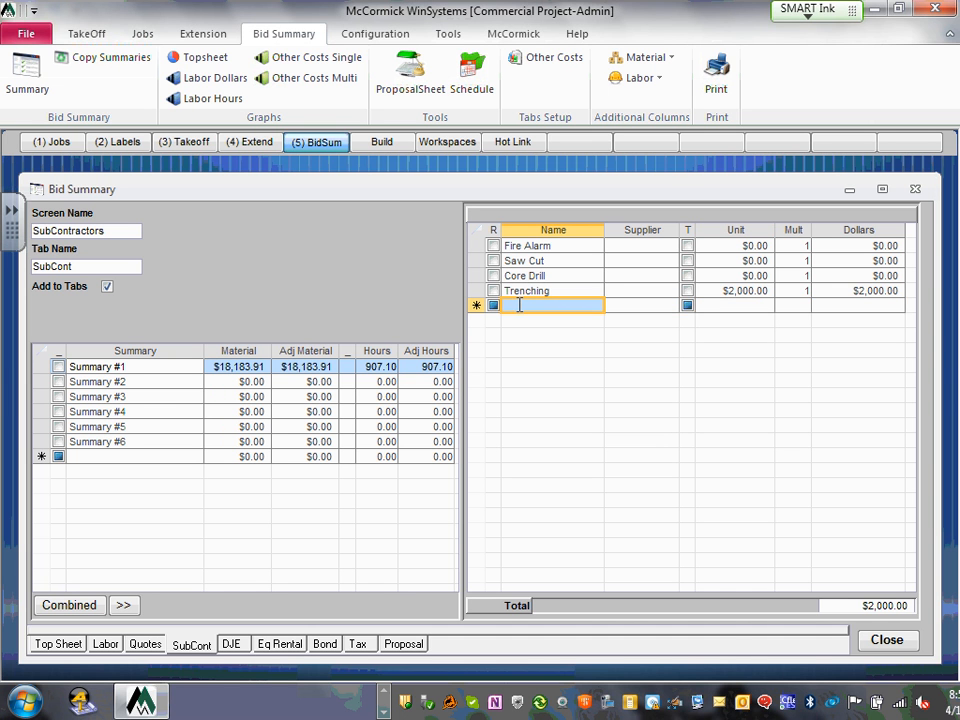
type("Conc")
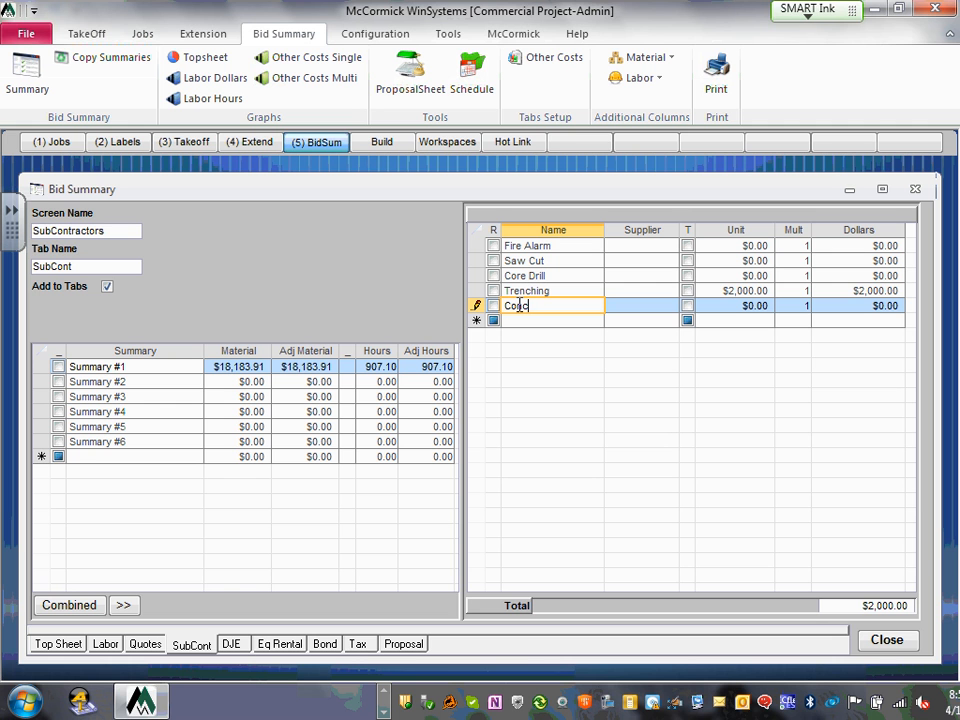
type("rete")
left_click(766, 306)
left_click(724, 304)
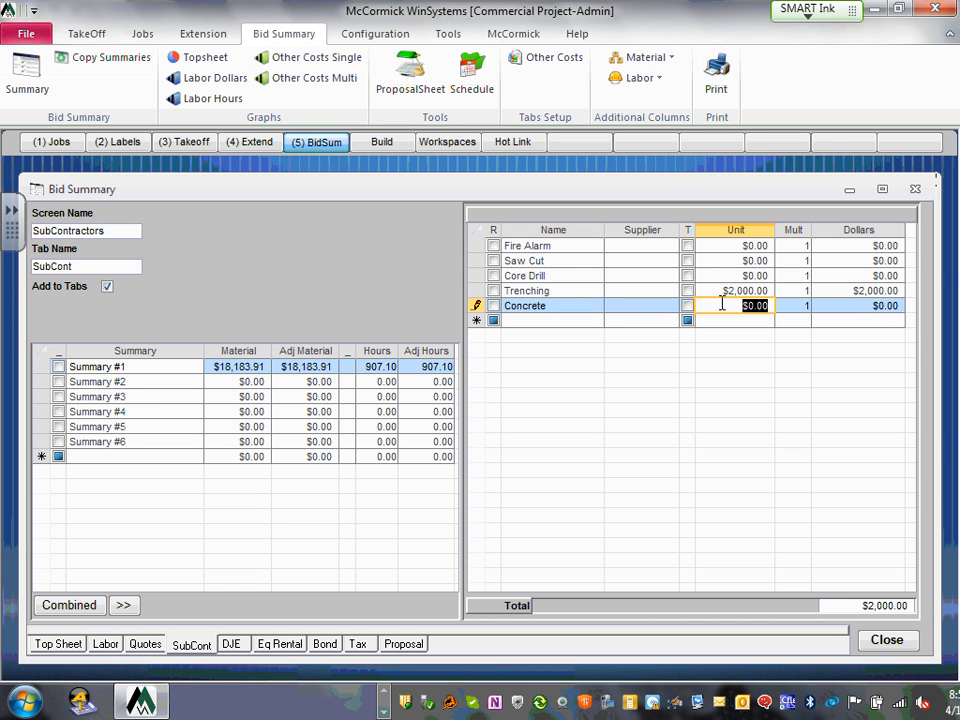
type("10000")
key("Return")
left_click(741, 321)
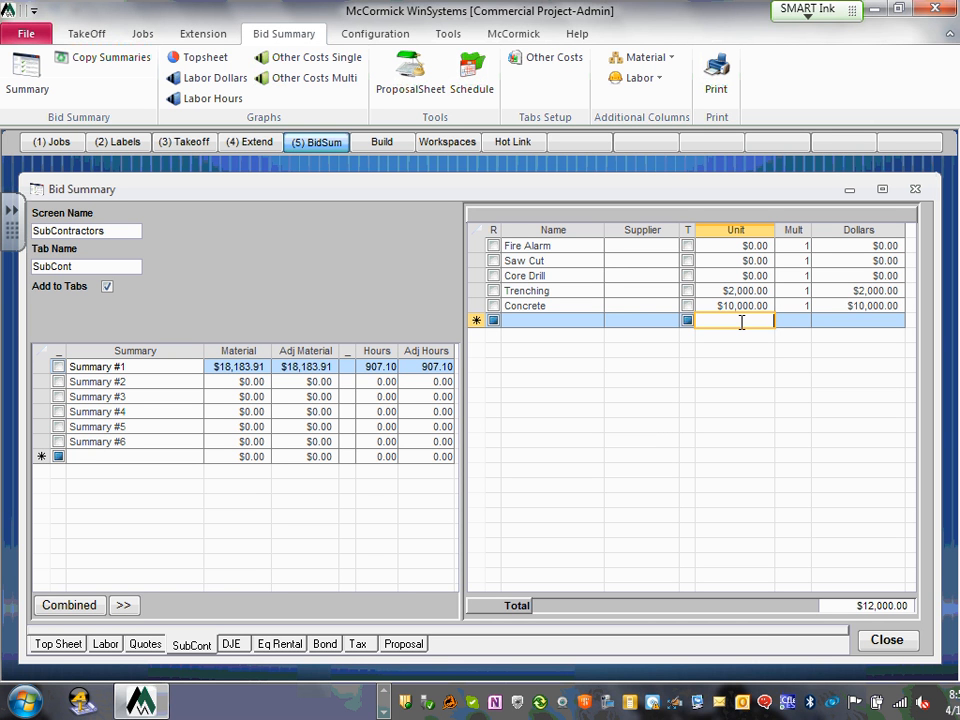
Set the unit prices of Telephone and Trailer to 1,000 dollars each in the Direct Job Expense costs.
left_click(232, 645)
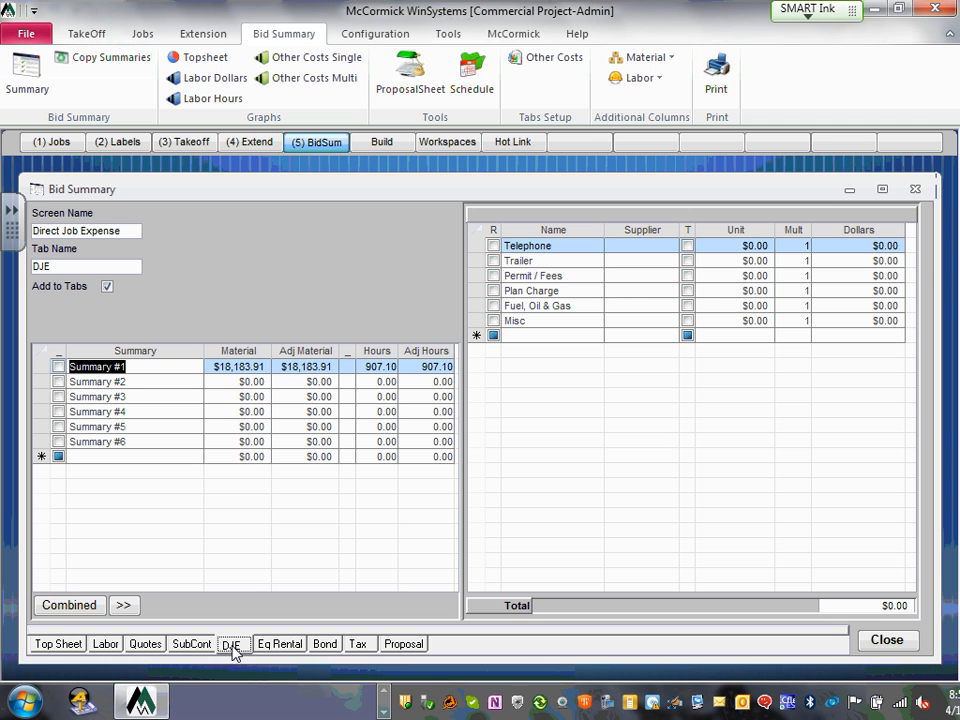
left_click(745, 247)
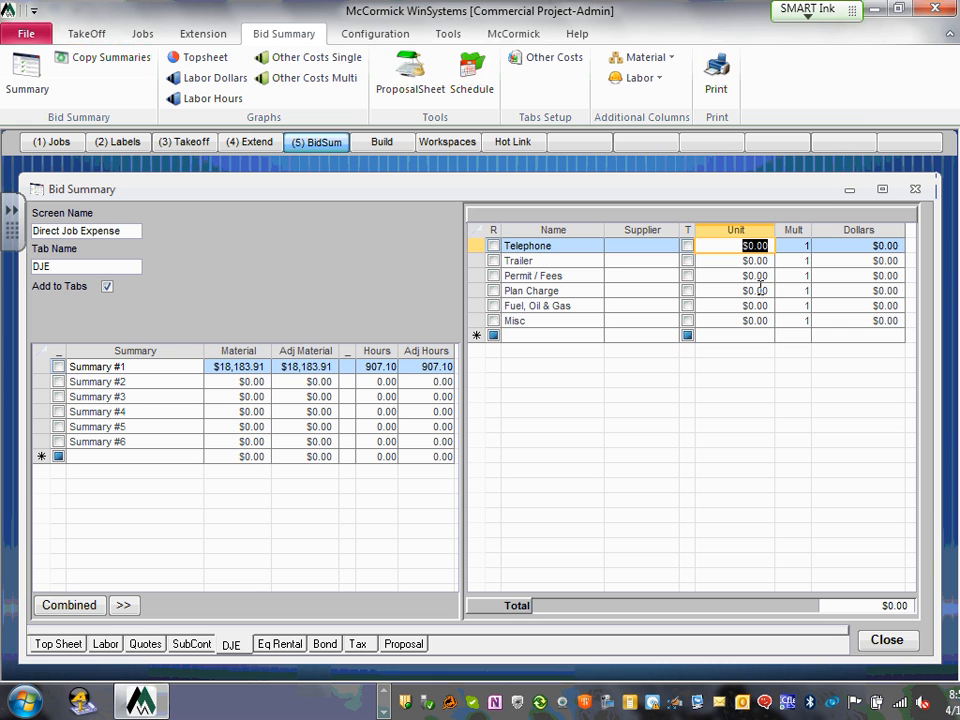
type("1000")
left_click(746, 260)
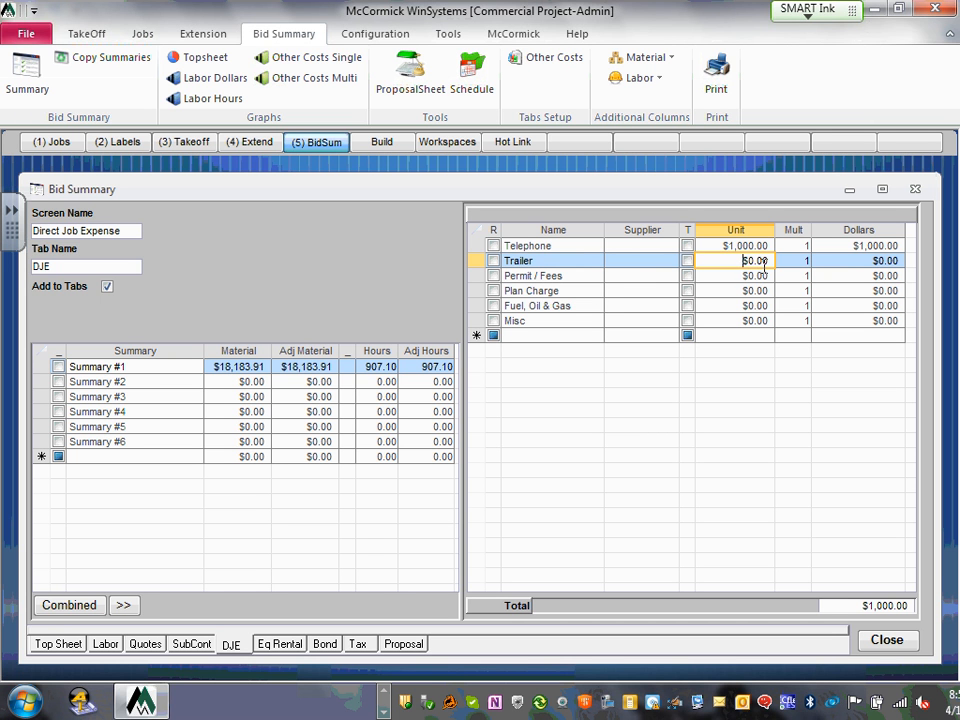
left_click_drag(741, 262, 787, 254)
type("1000")
Set the Permit / Fees expense's unit price to 1,000 dollars.
left_click(730, 279)
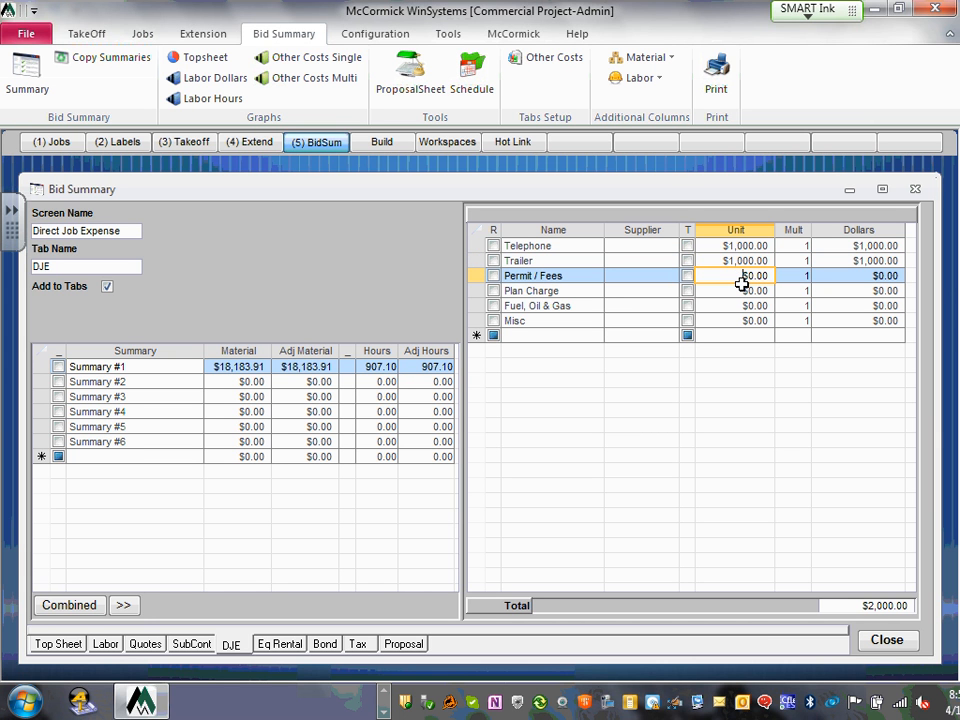
type("1000")
key("Delete")
key("Delete")
key("Delete")
key("Delete")
key("Delete")
left_click(743, 305)
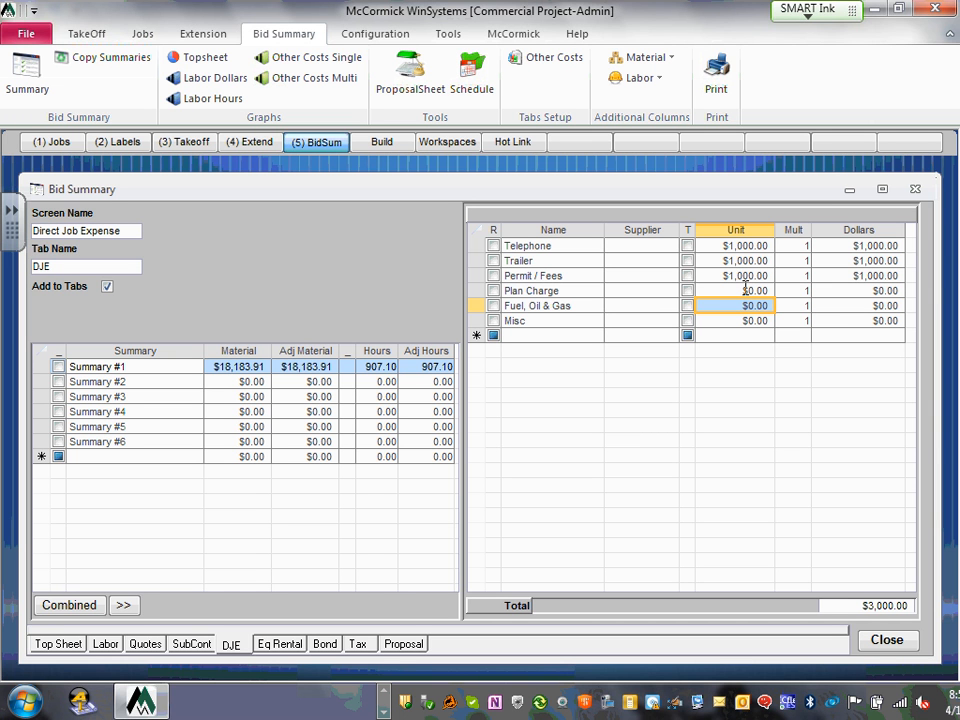
Set the unit prices of Plan Charge and Fuel, Oil & Gas to 1,000 dollars each.
left_click(744, 290)
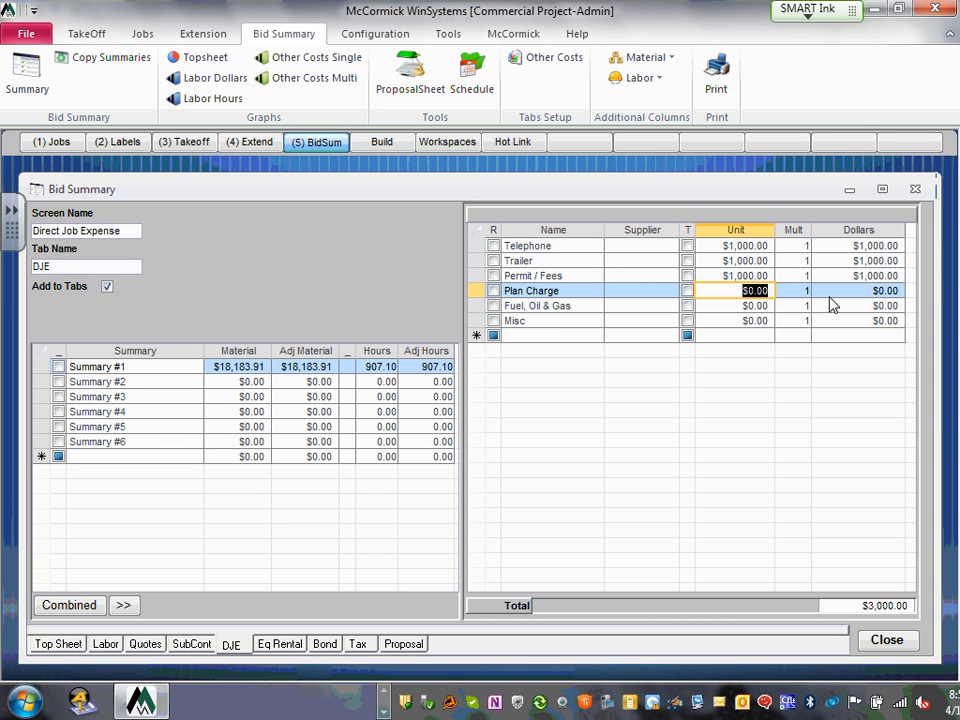
type("1000")
key("Down")
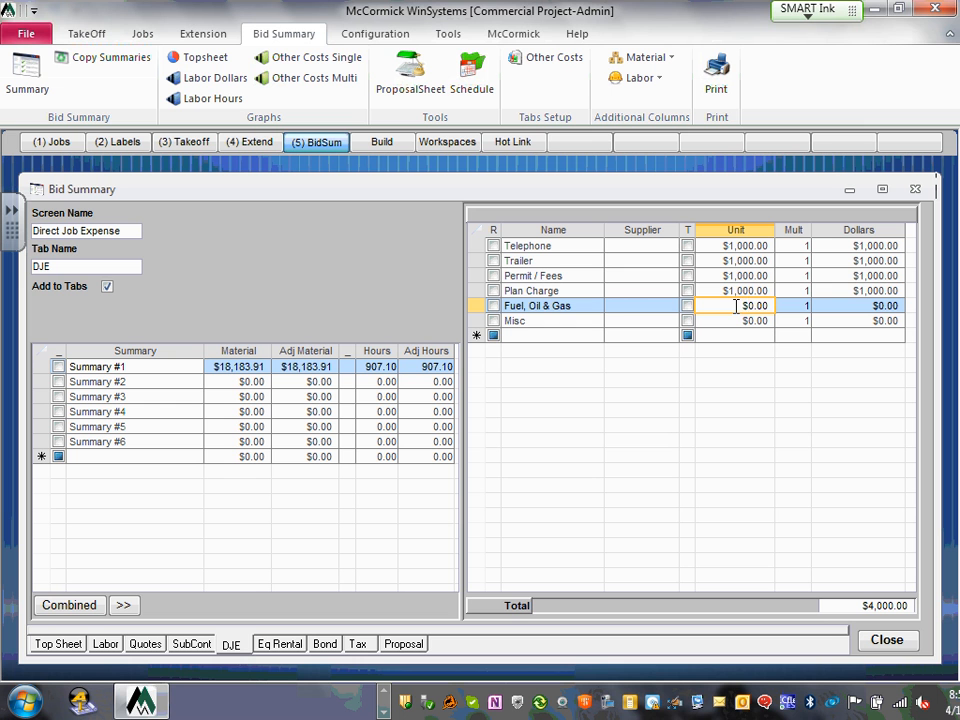
left_click(736, 306)
type("1000")
left_click(735, 321)
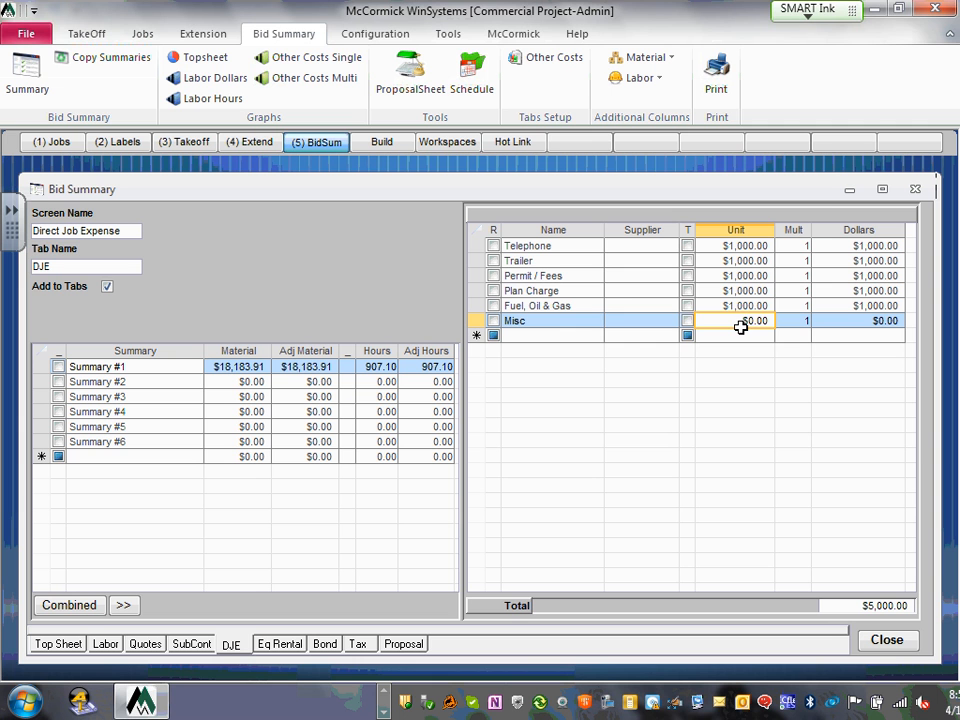
Rename the Misc expense as Temp Power and set its unit price to 1,000 dollars.
double_click(536, 321)
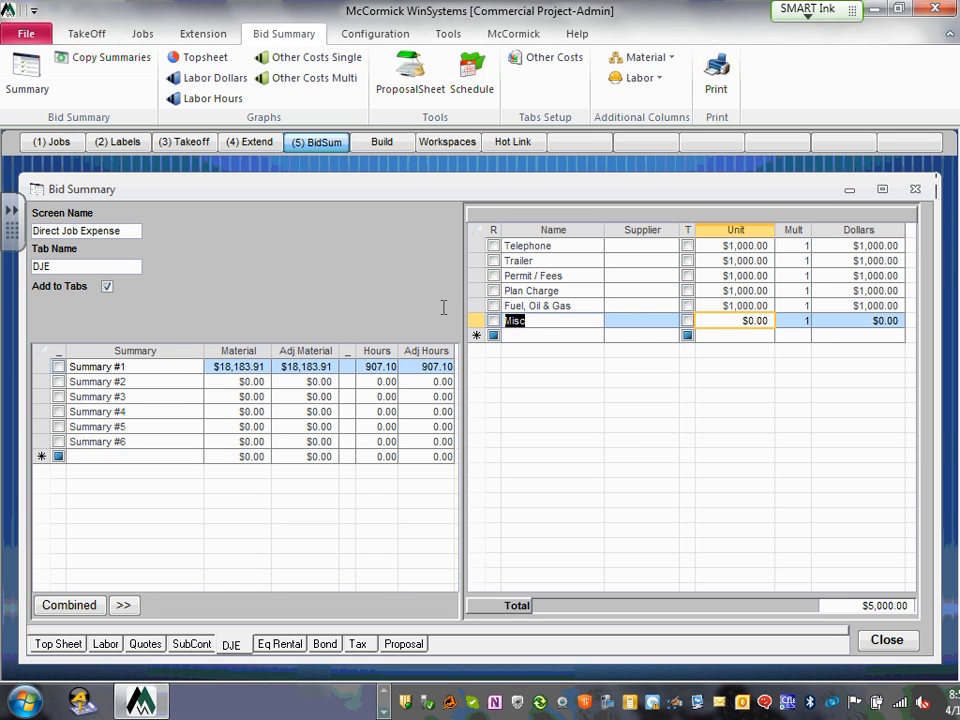
type("Te")
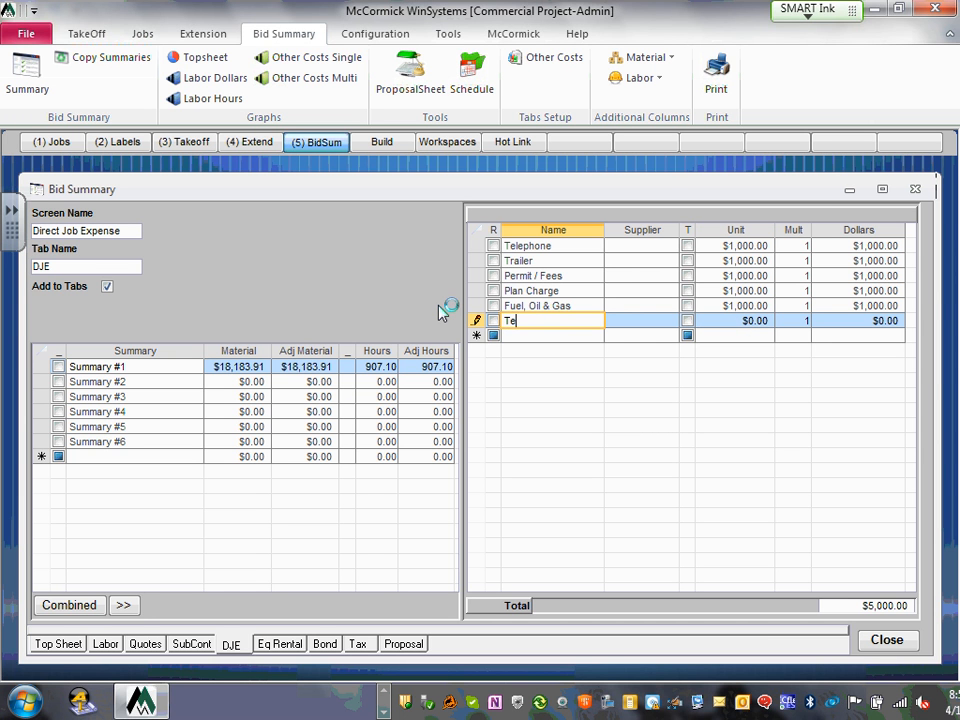
type("mp Power")
left_click(744, 322)
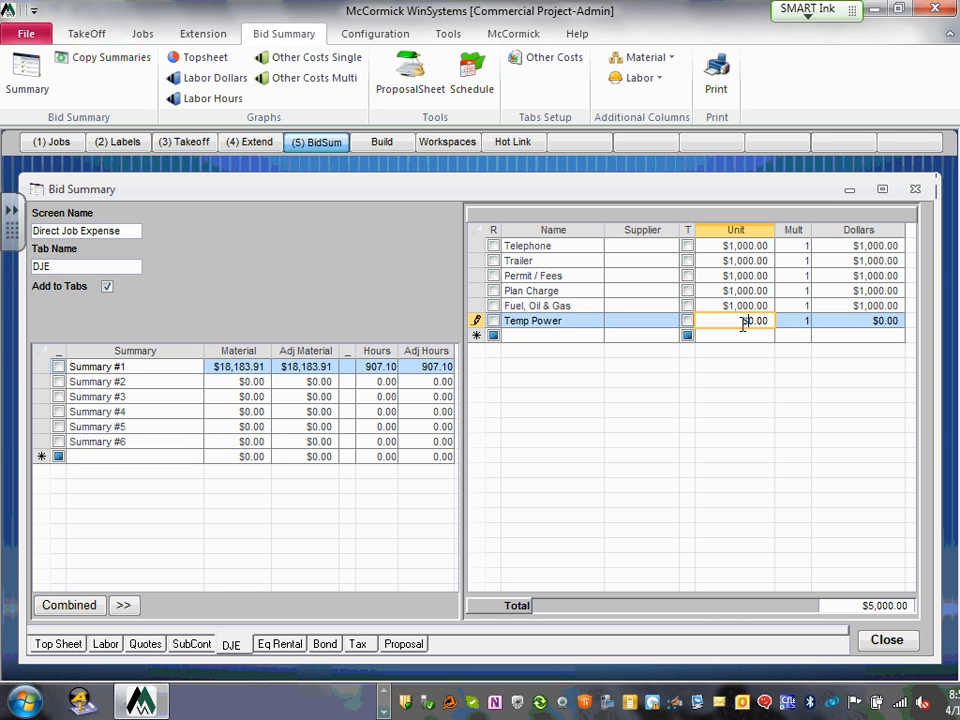
left_click_drag(744, 322, 757, 322)
type("1000")
left_click(752, 336)
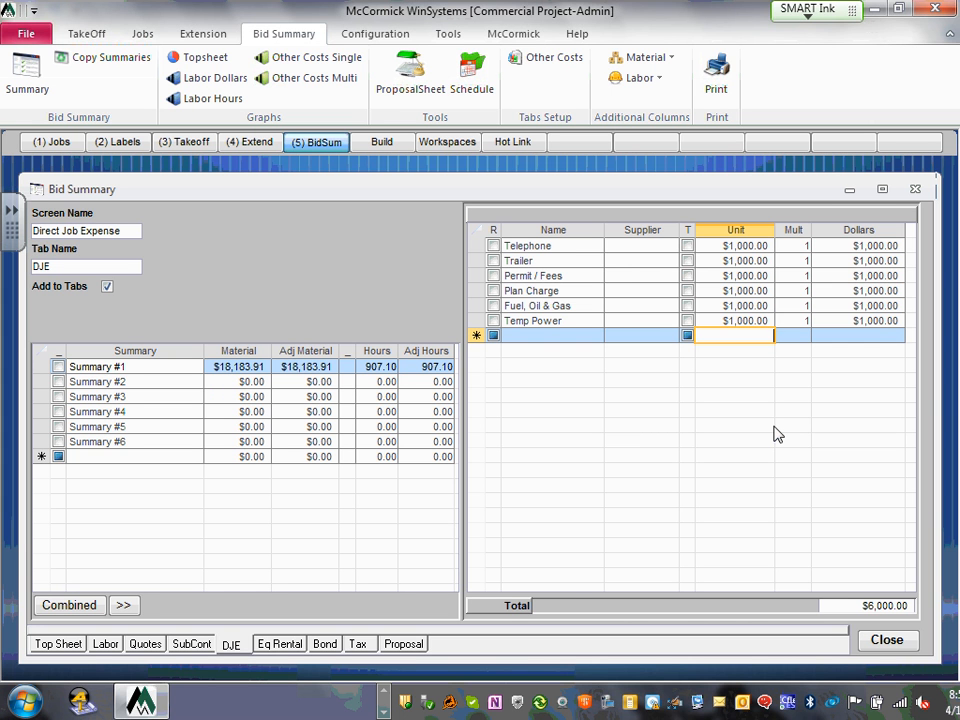
Set the Equipment Rental unit prices to 5,000 dollars for Trailer and 2,000 dollars for Scaffold.
left_click(292, 647)
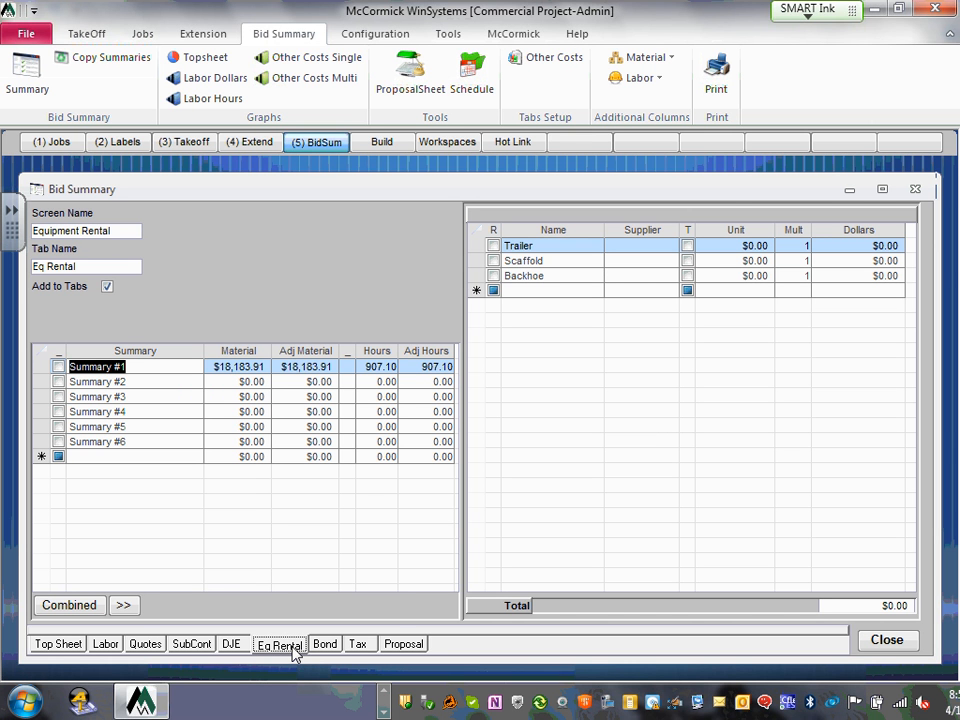
left_click(738, 245)
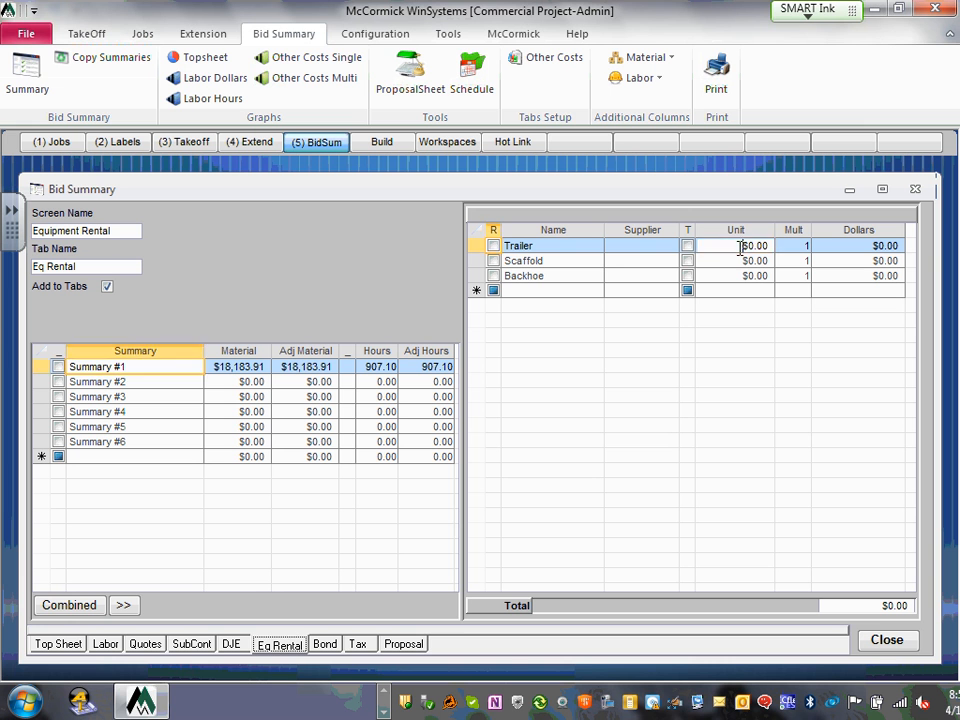
type("5000")
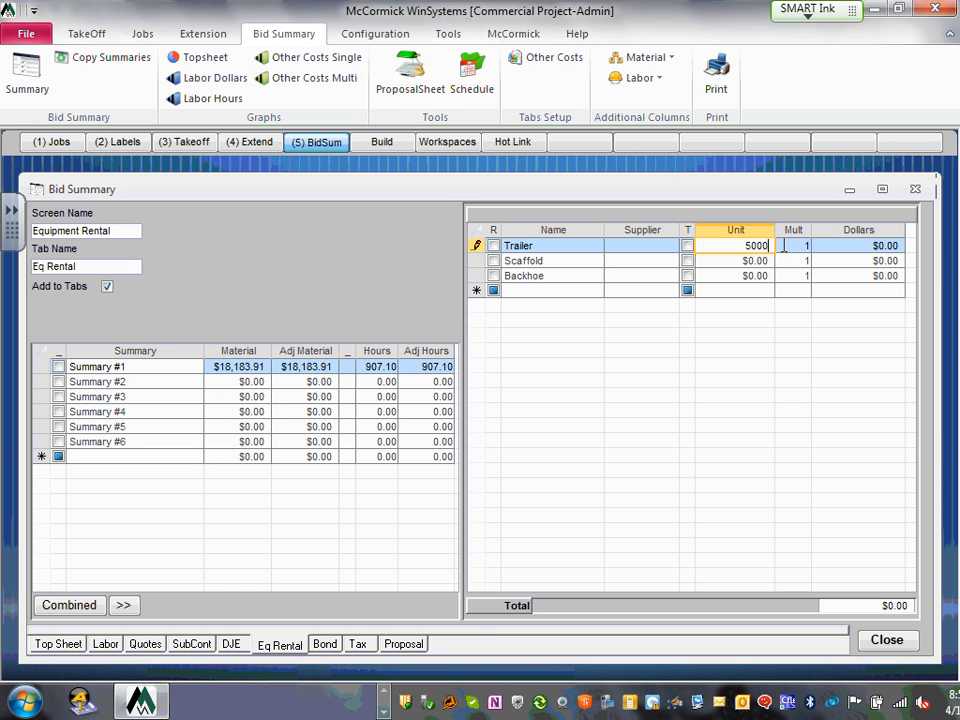
left_click(744, 260)
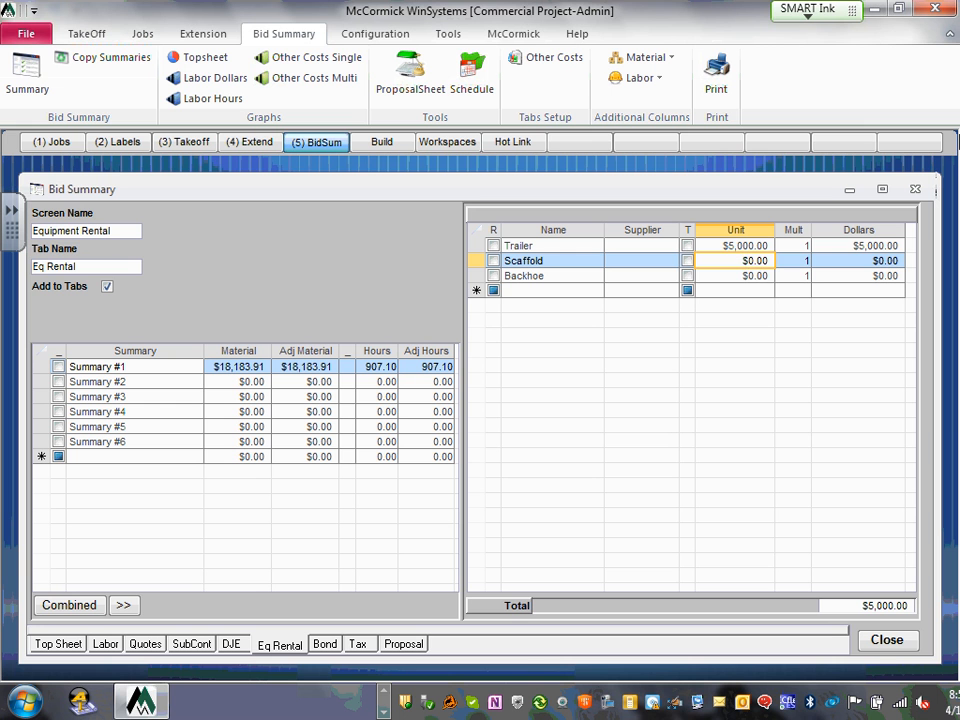
left_click(738, 276)
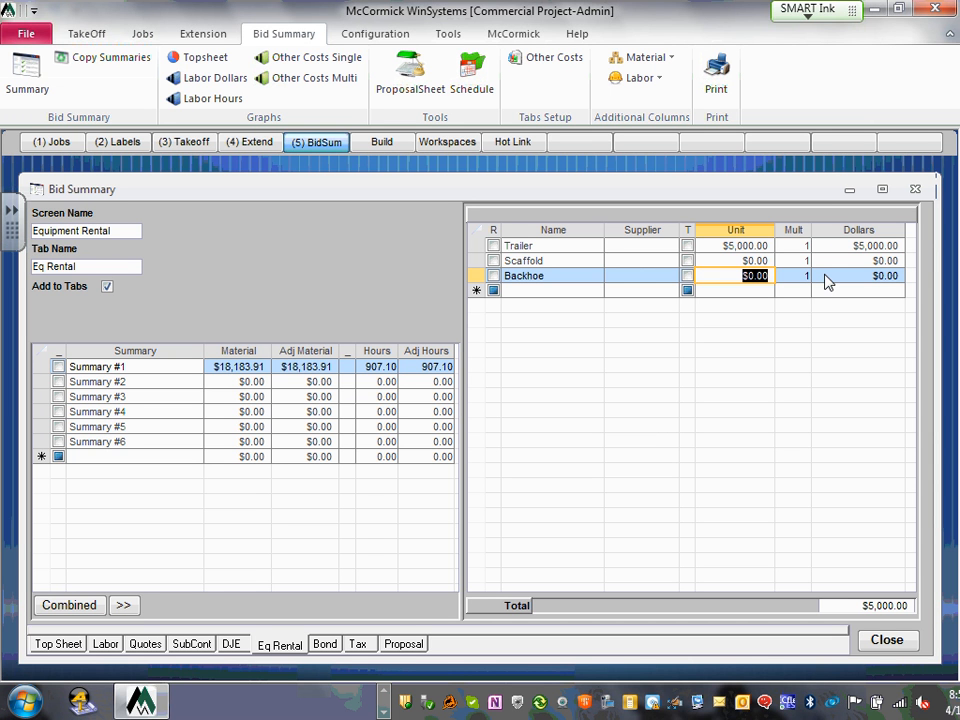
left_click(757, 262)
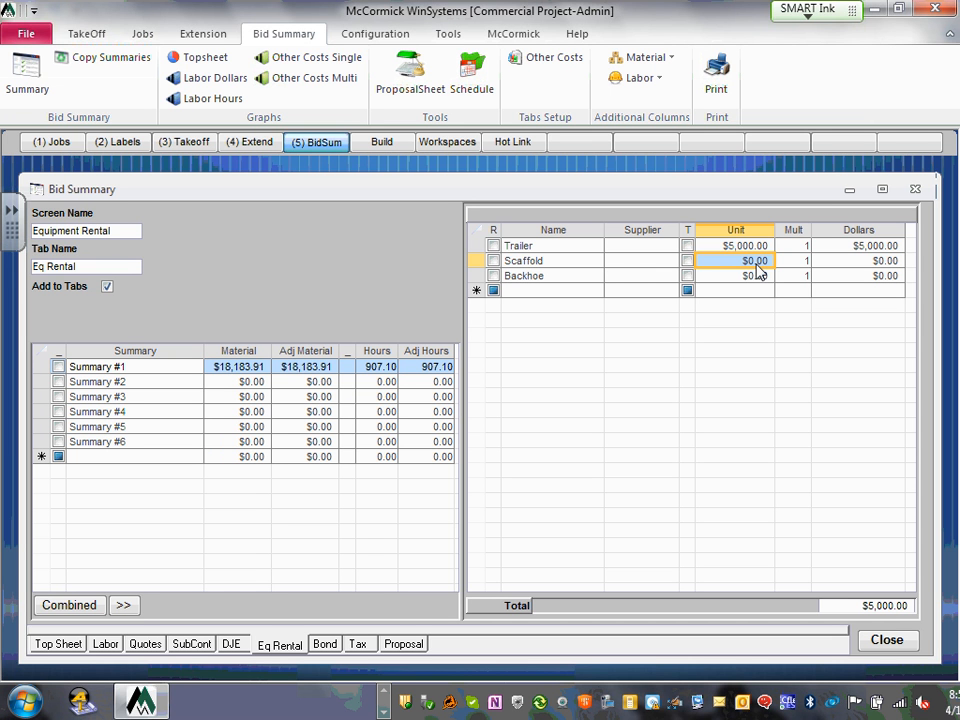
type("2000")
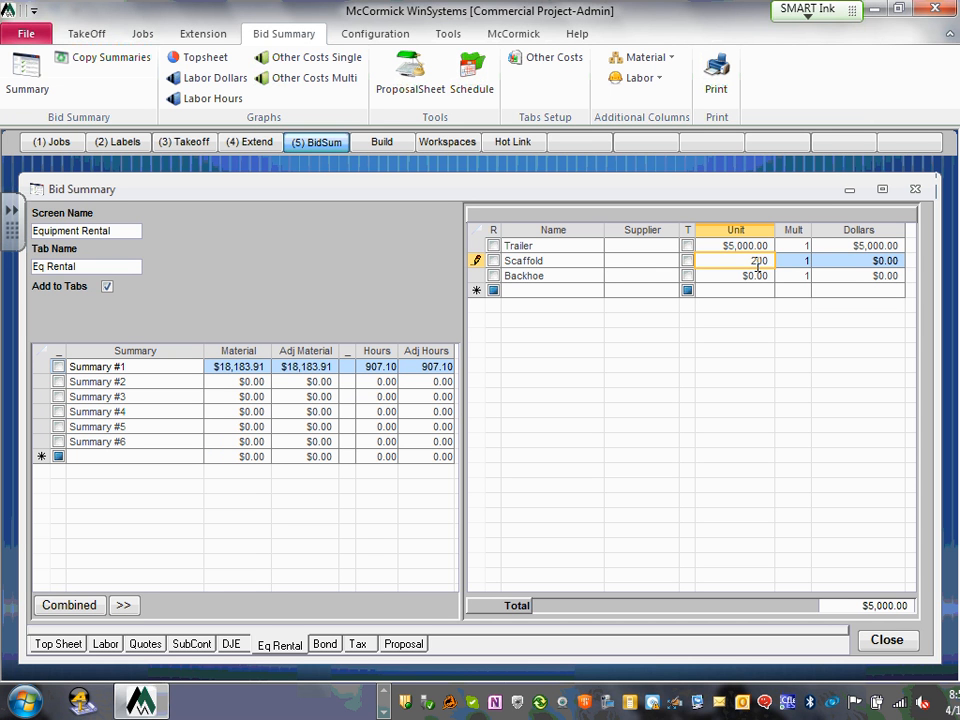
key("Return")
Set the Backhoe rental's unit price to 2,000 dollars.
left_click(748, 274)
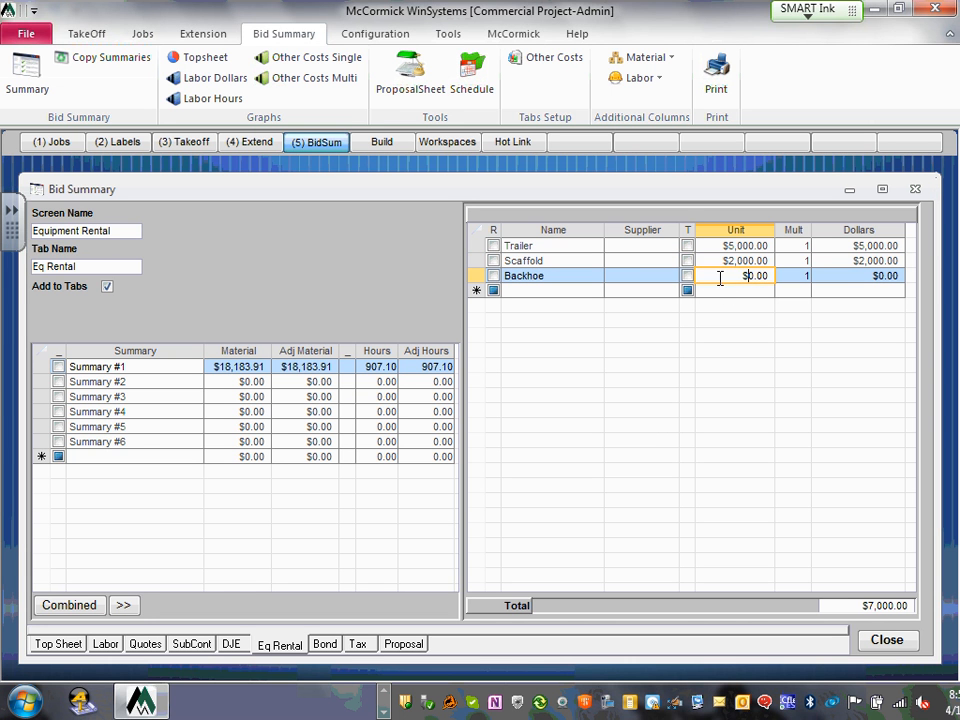
left_click_drag(722, 276, 770, 276)
type("2000")
Add a Lift rental below Backhoe with a unit price of 2,000 dollars.
left_click(539, 291)
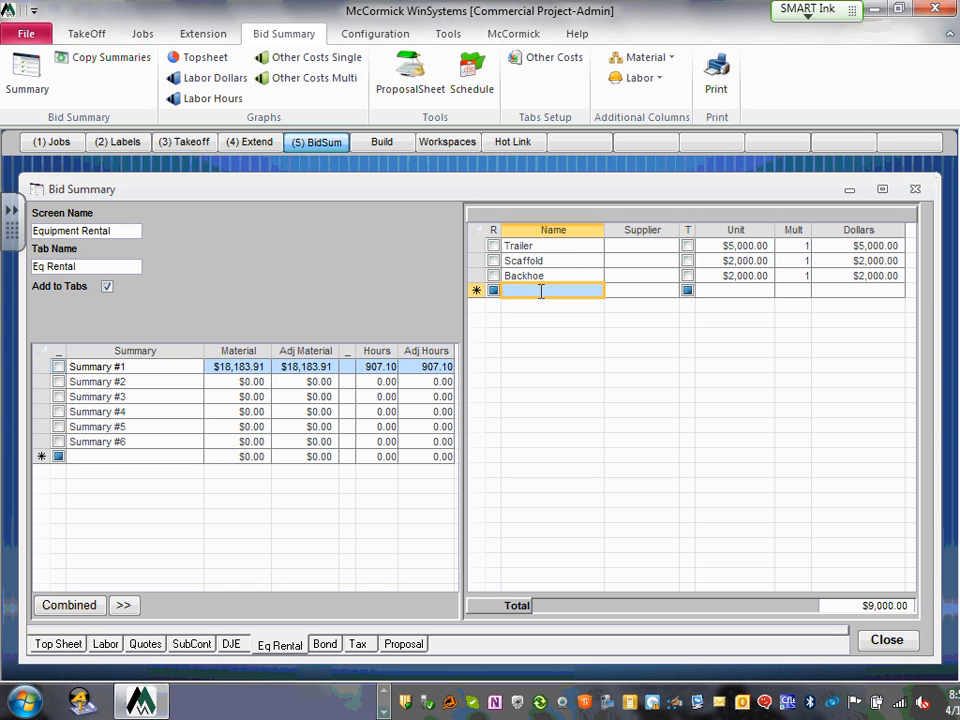
type("Lift")
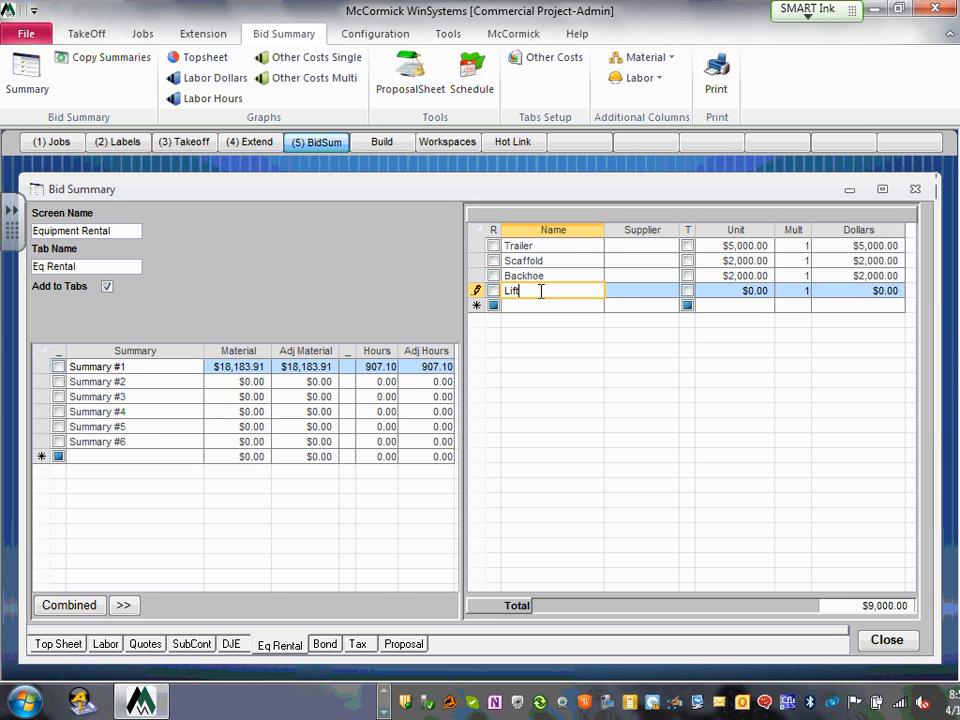
left_click(745, 290)
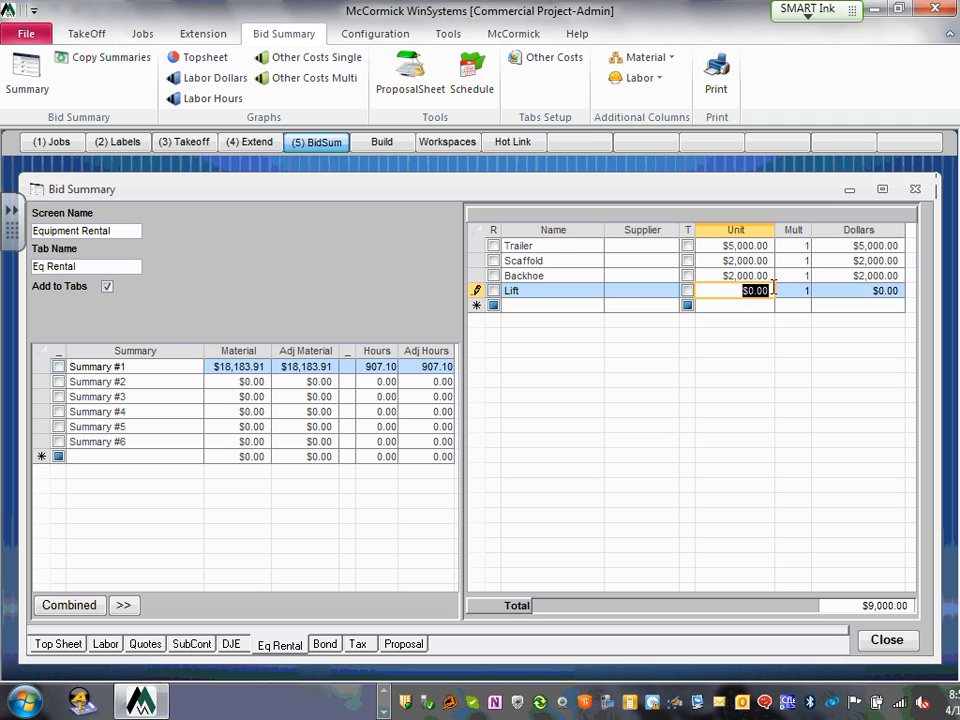
type("2000")
key("Return")
left_click(766, 307)
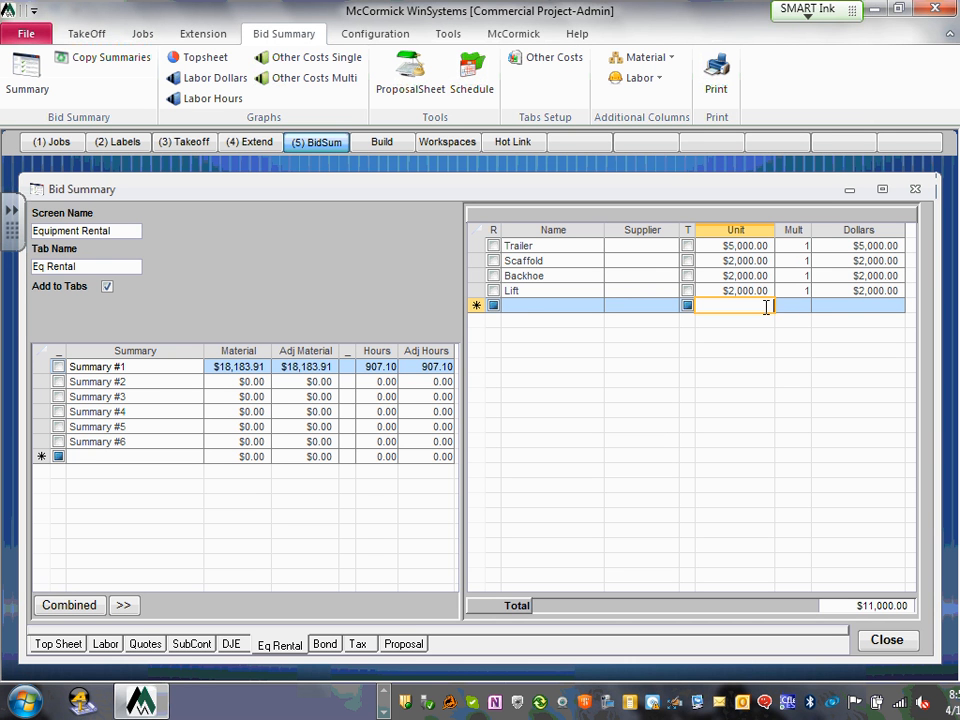
Set the first range of the Bond Table to end at 5,000 dollars with a bond value of 100 dollars.
left_click(324, 644)
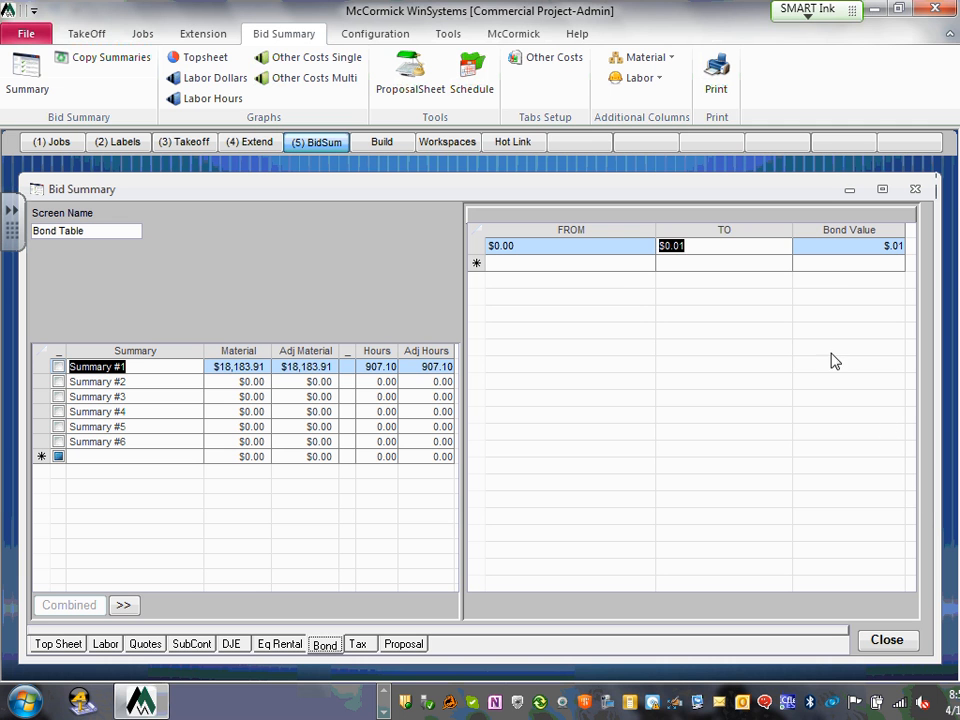
left_click(697, 245)
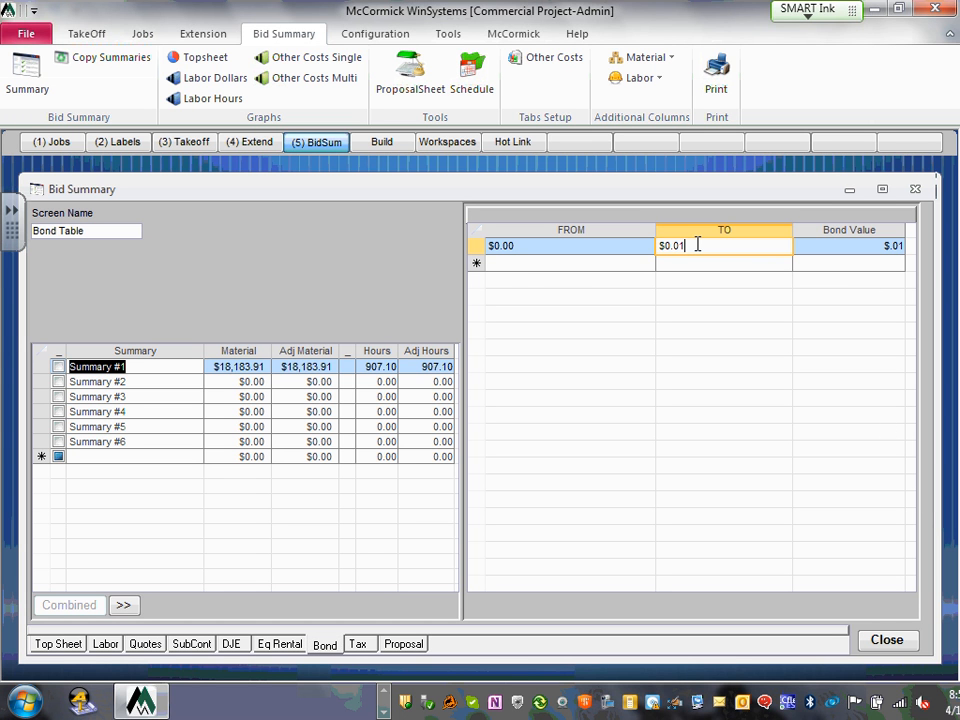
left_click_drag(688, 246, 653, 246)
type("5")
type("000")
left_click(686, 261)
left_click(876, 254)
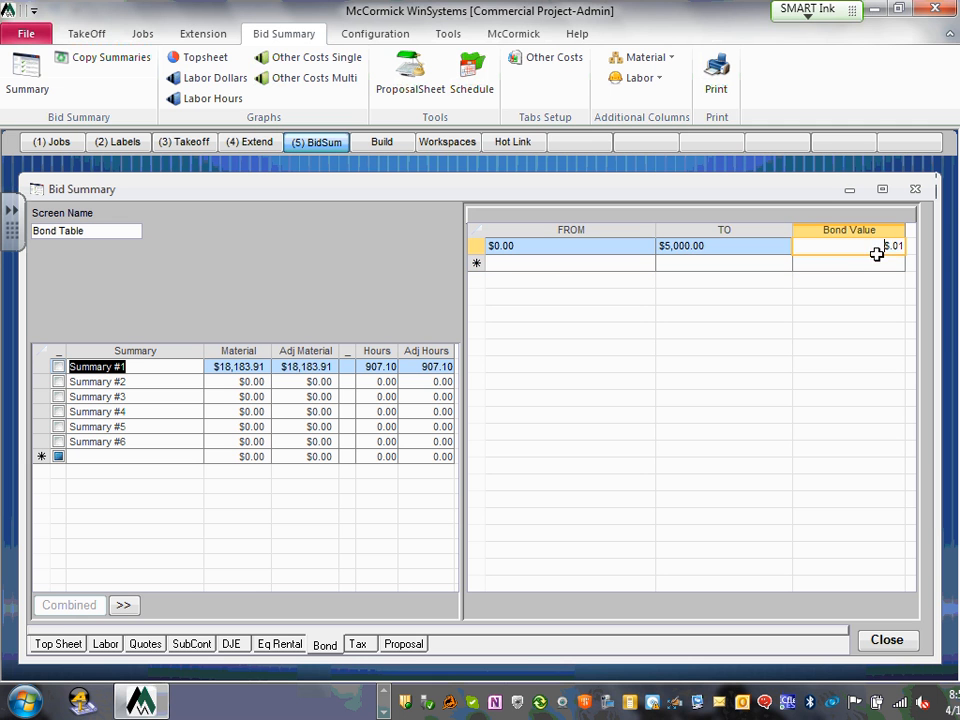
left_click_drag(884, 245, 923, 263)
type("100")
Add a second bond range ending at 10,000 dollars with a bond value of 200 dollars.
left_click(765, 260)
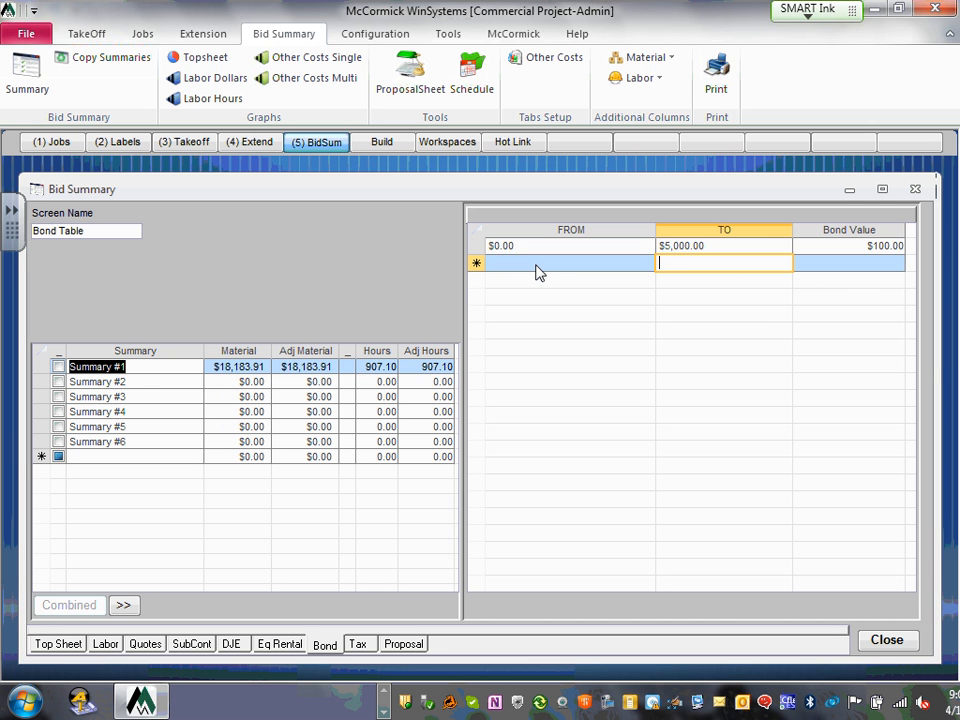
type("5")
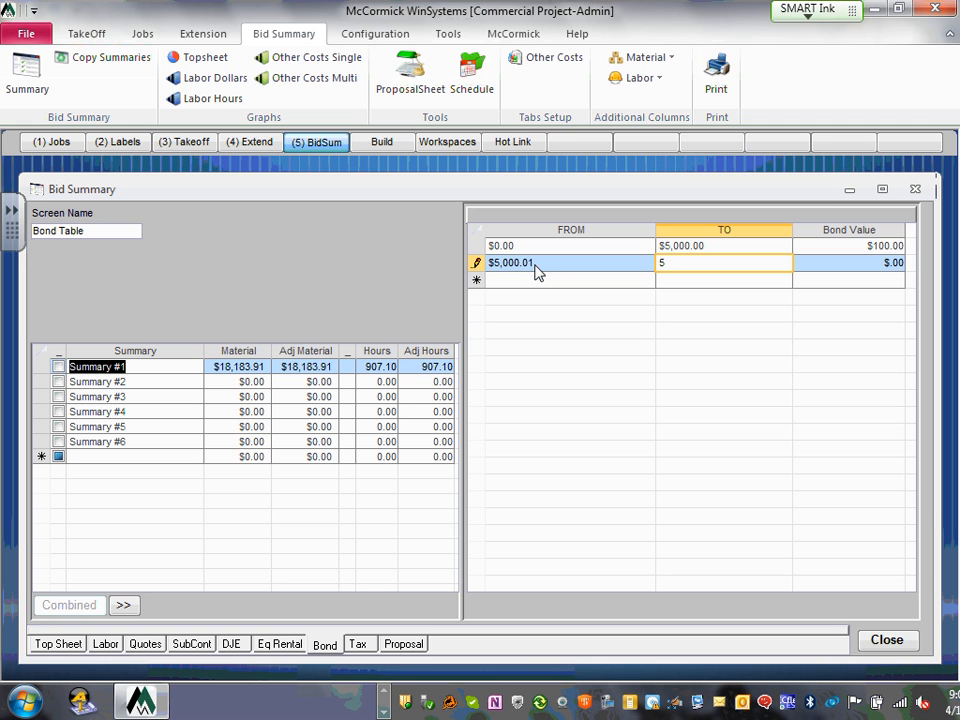
type("00")
key("BackSpace")
key("BackSpace")
key("BackSpace")
type("5")
key("BackSpace")
type("1000")
left_click(781, 282)
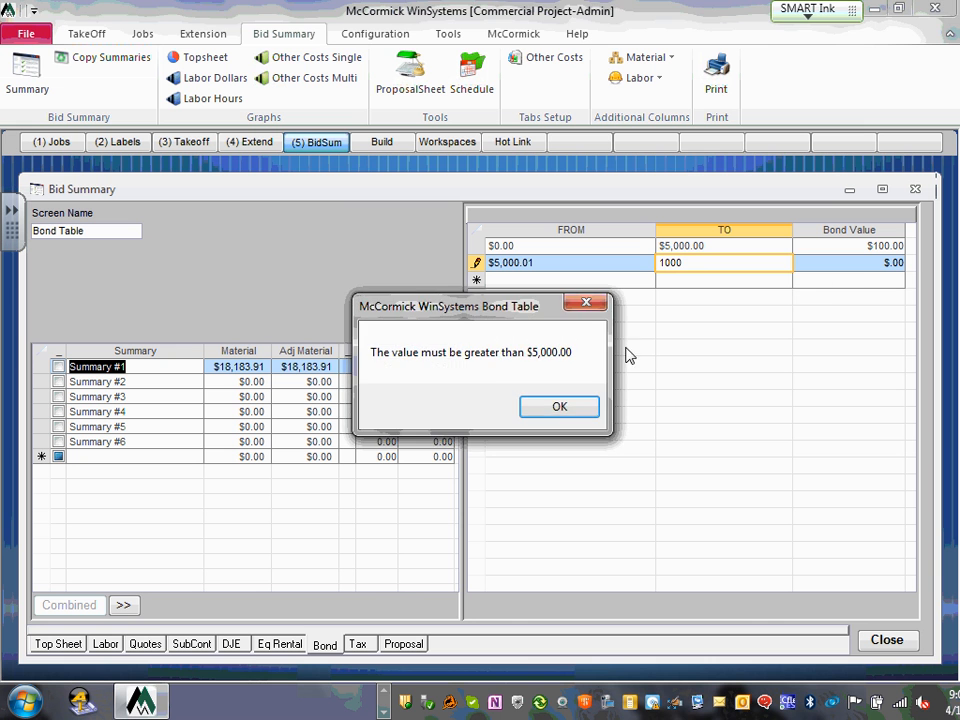
left_click(578, 407)
type("0")
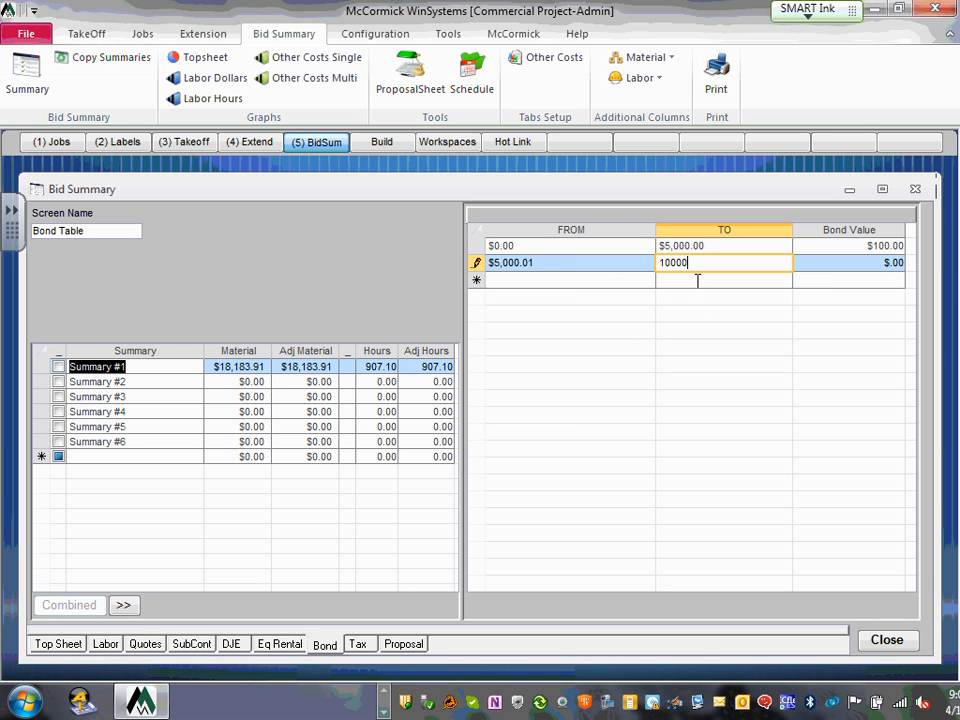
left_click(697, 281)
left_click(878, 267)
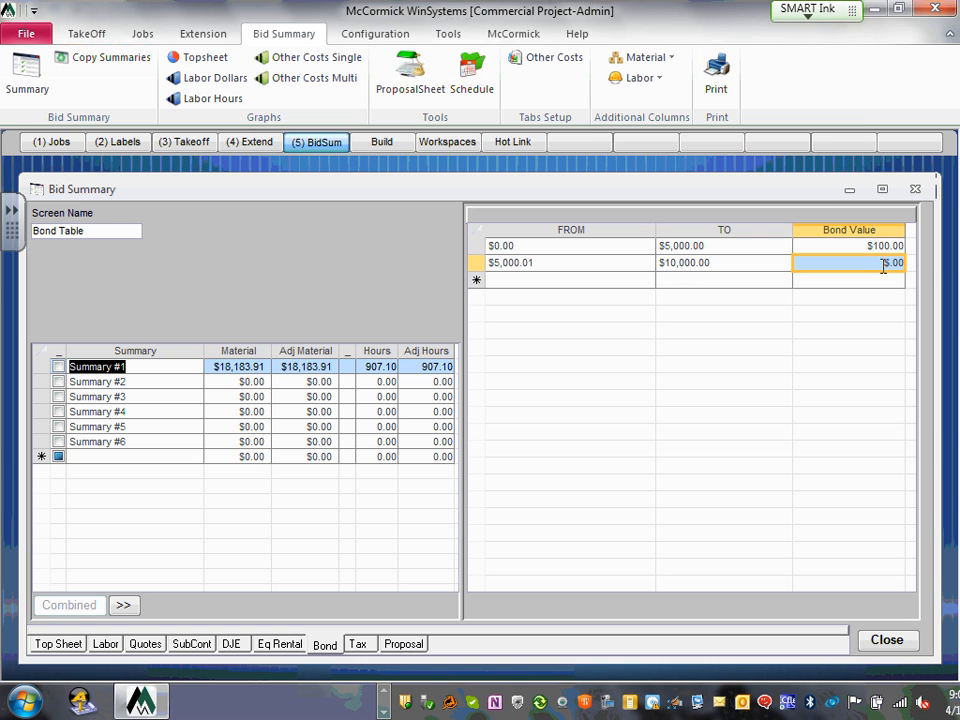
type("200")
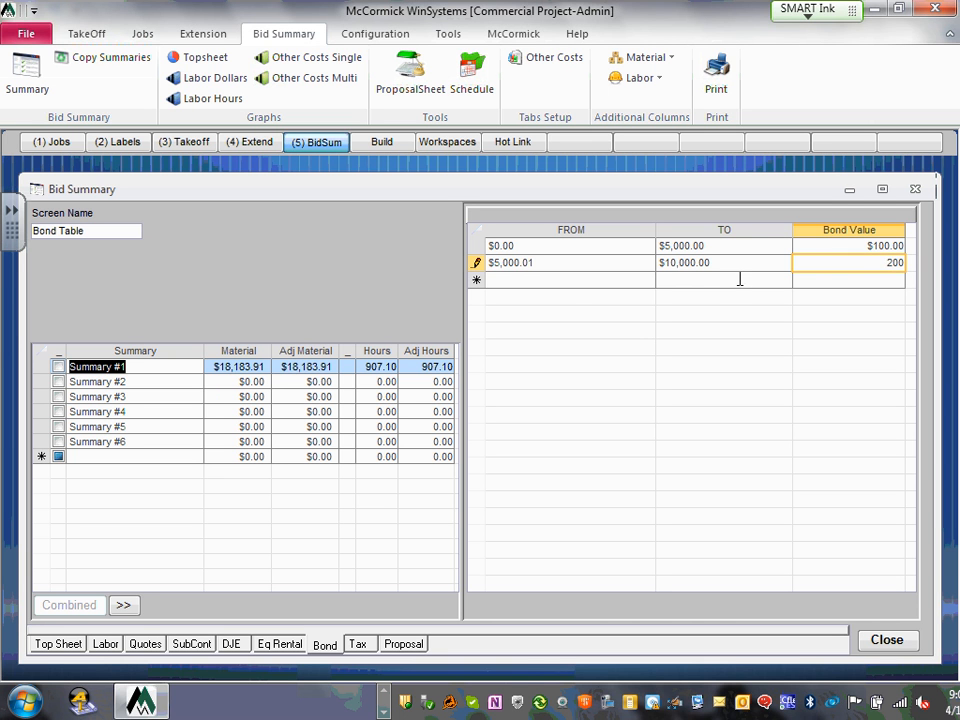
Add a third bond range ending at 100,000 dollars with a bond value of 5,000 dollars.
left_click(740, 279)
type("1")
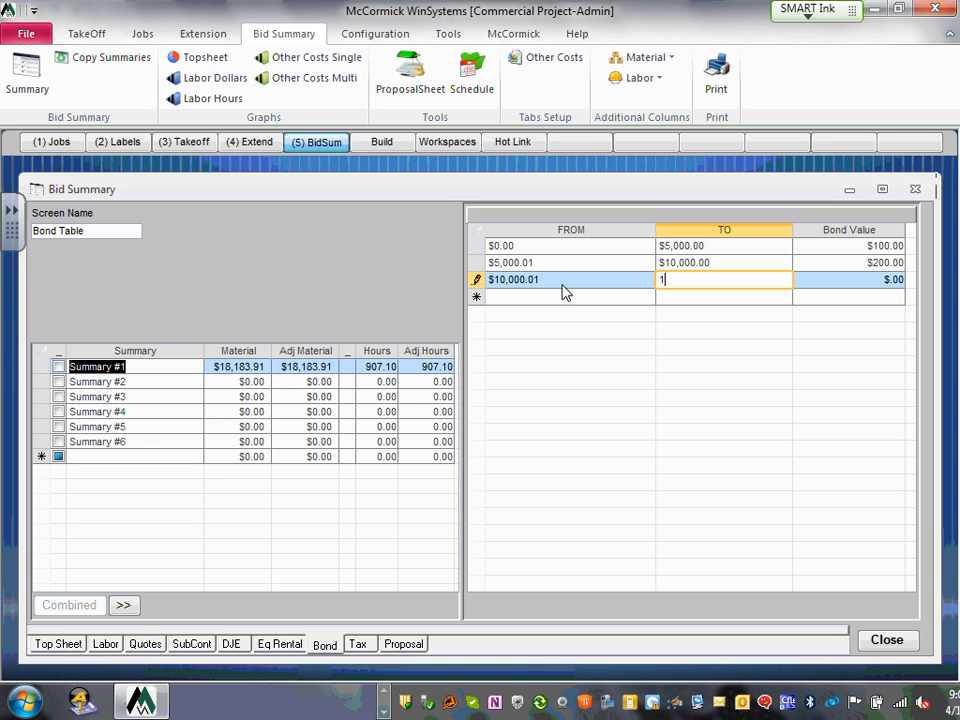
type("000")
key("BackSpace")
key("BackSpace")
key("BackSpace")
key("BackSpace")
type("10000")
left_click(690, 300)
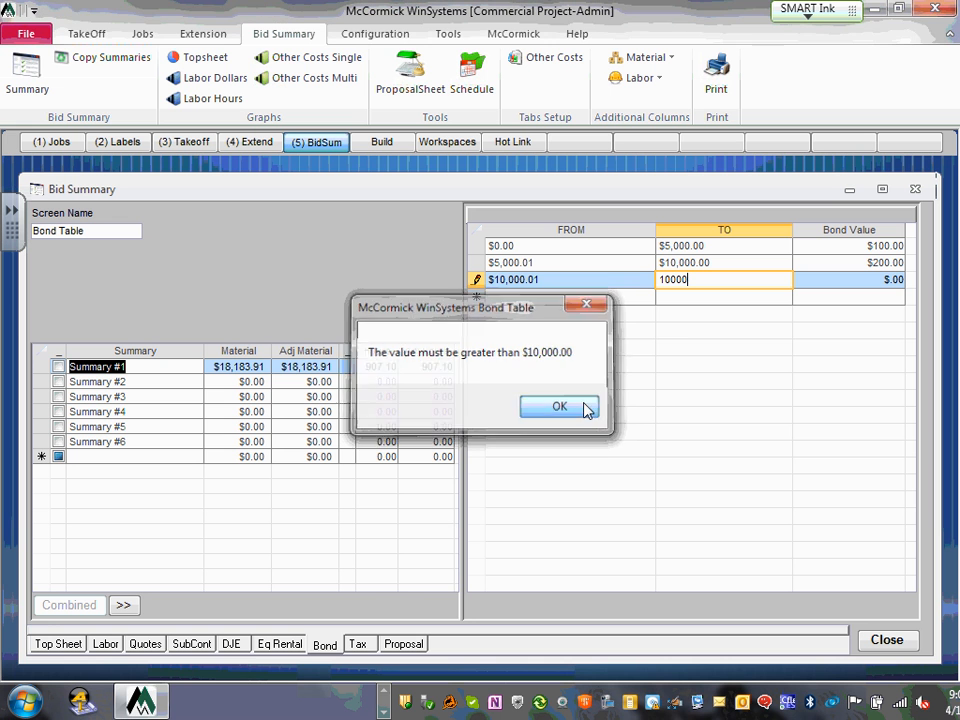
left_click(586, 409)
type("0")
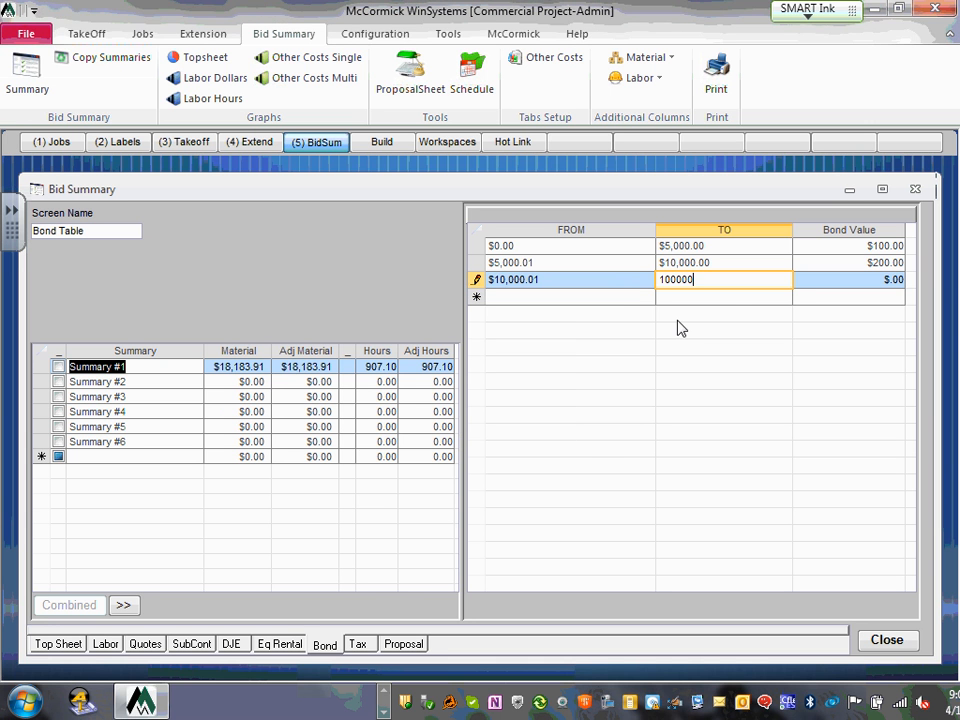
left_click(757, 304)
left_click(905, 280)
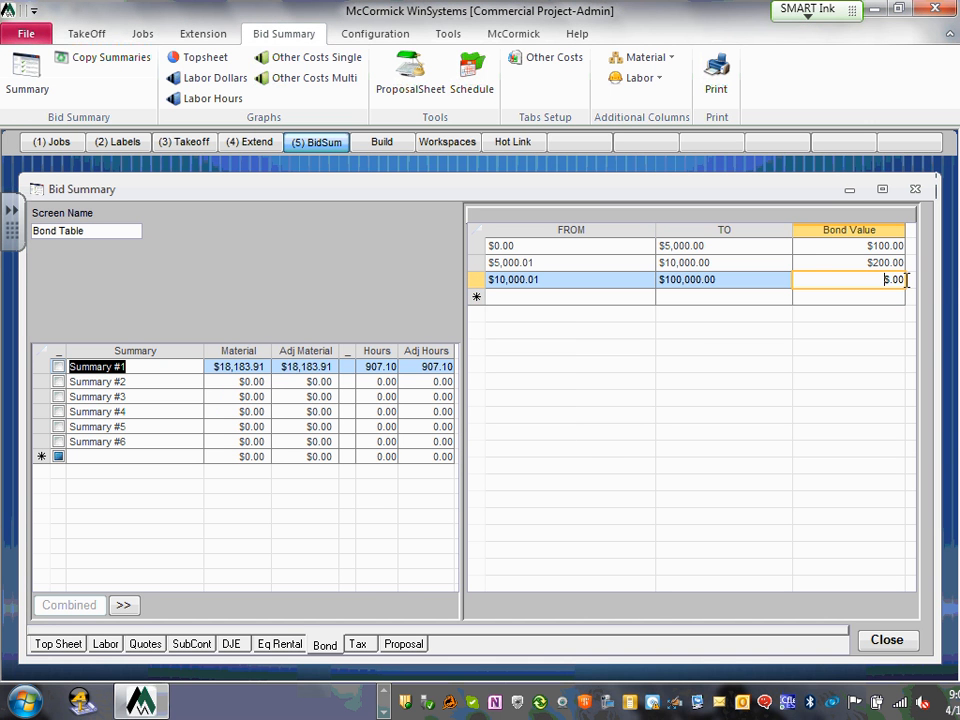
double_click(905, 280)
type("5000")
left_click(816, 296)
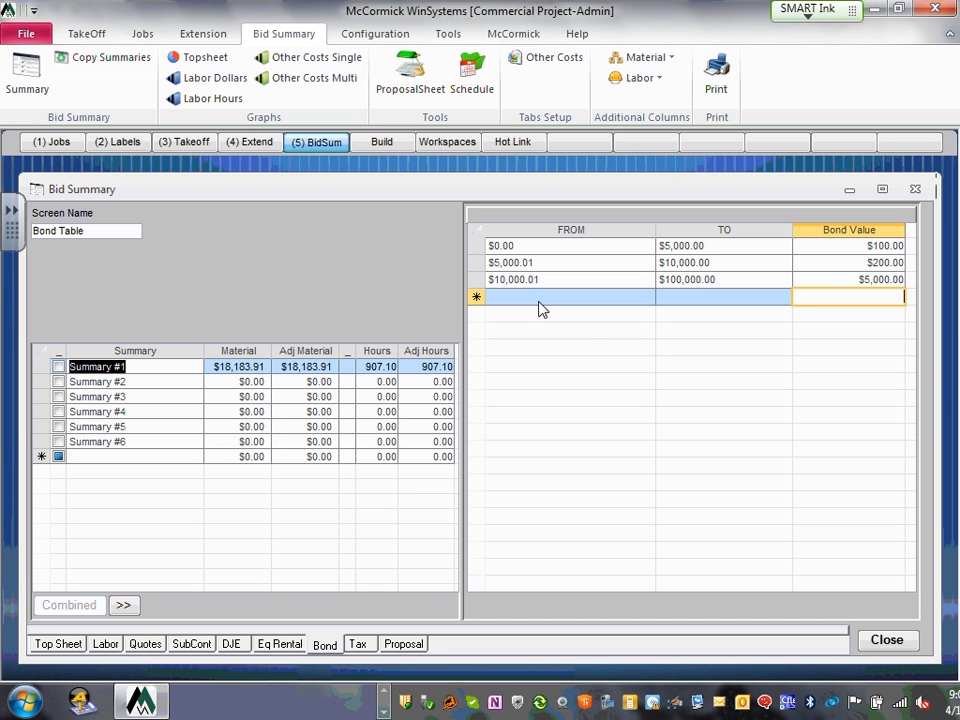
Add a fourth bond range ending at 500,000 dollars with a bond value of 1,000 dollars.
left_click(689, 298)
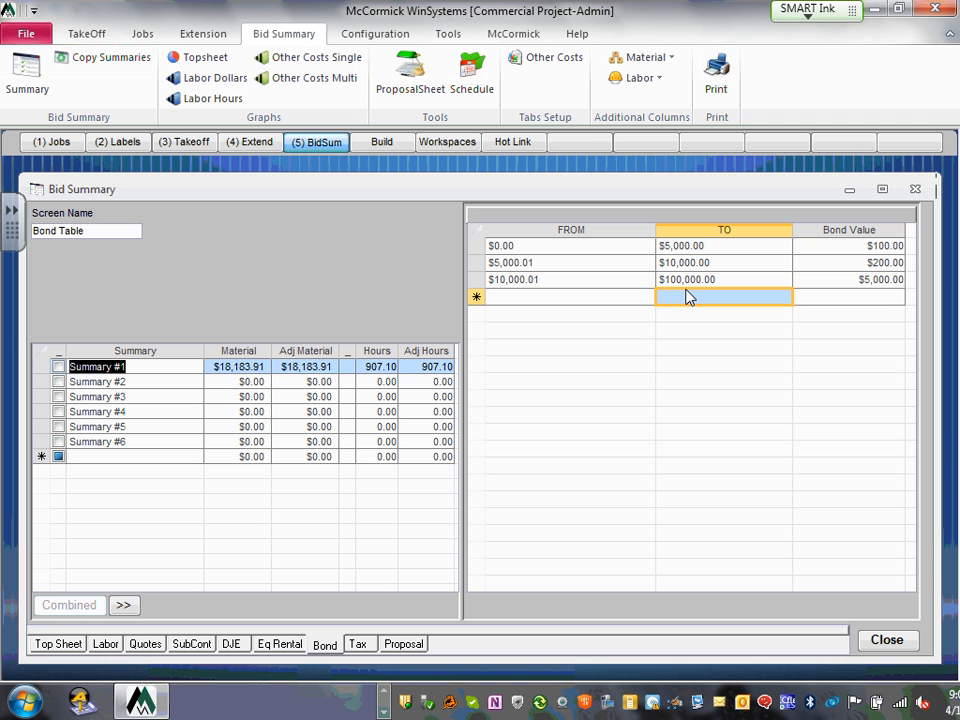
type("5")
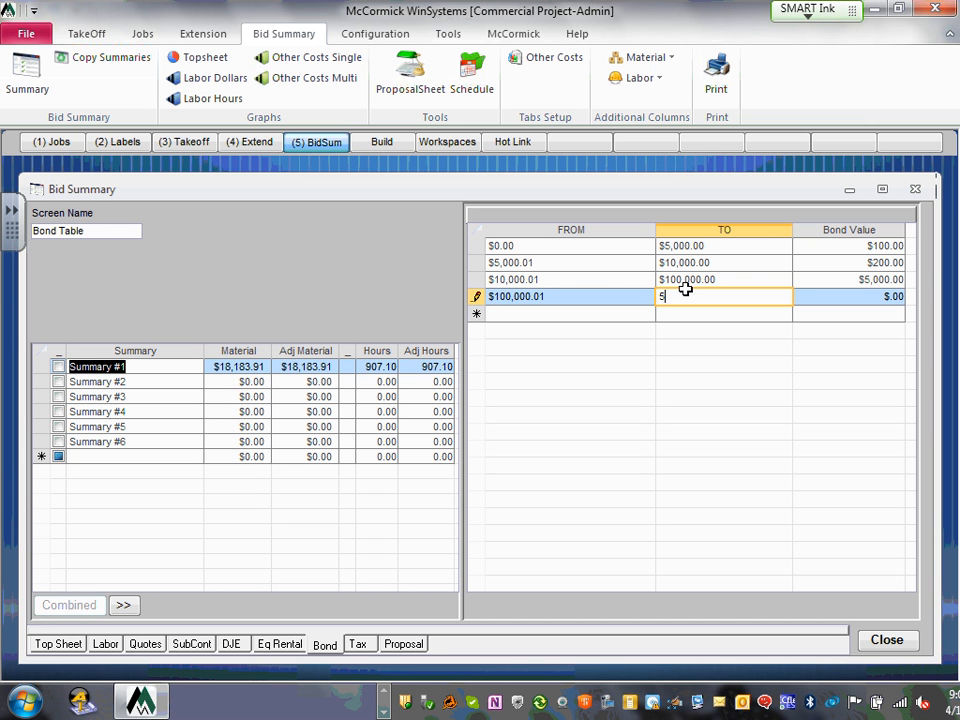
type("00000")
key("Tab")
type("1000")
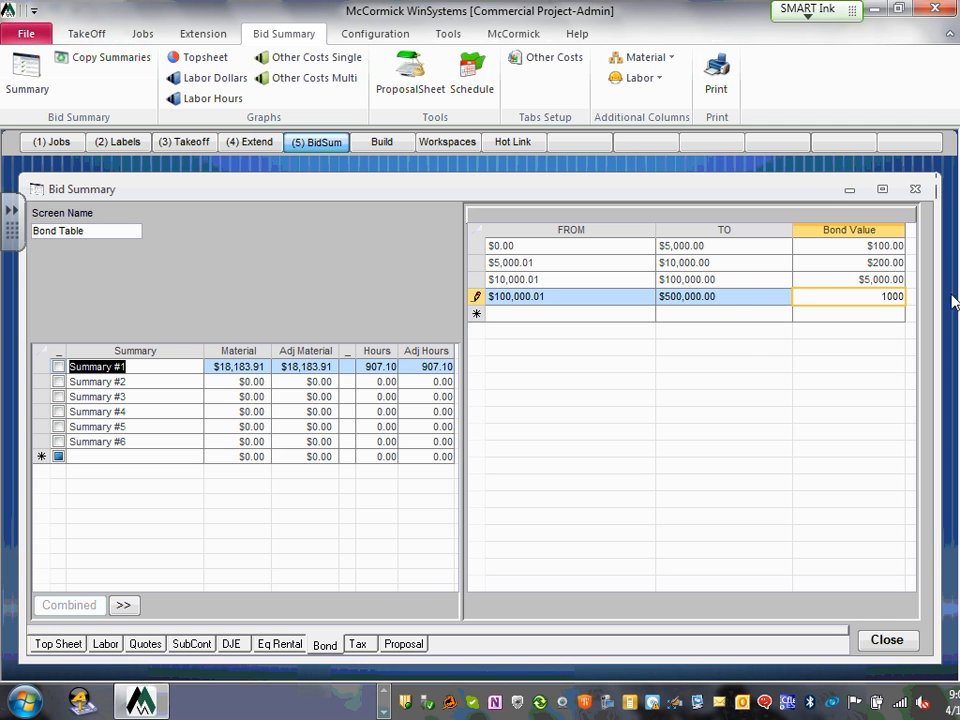
Add a fifth bond range ending at 2,000,000 dollars with a bond value of 50,000 dollars.
left_click(733, 316)
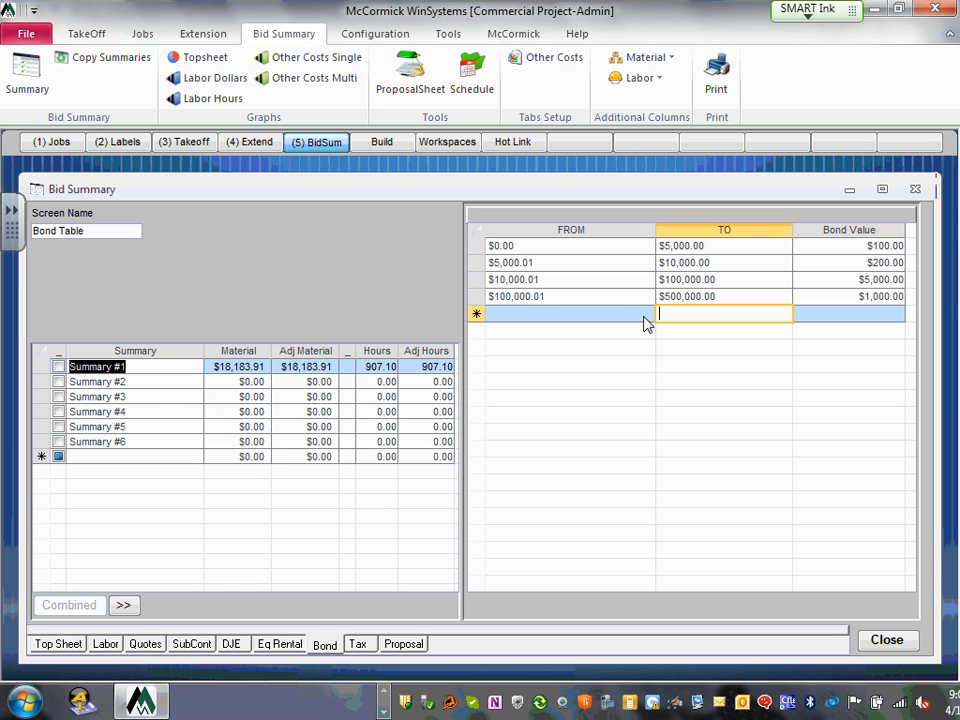
type("2")
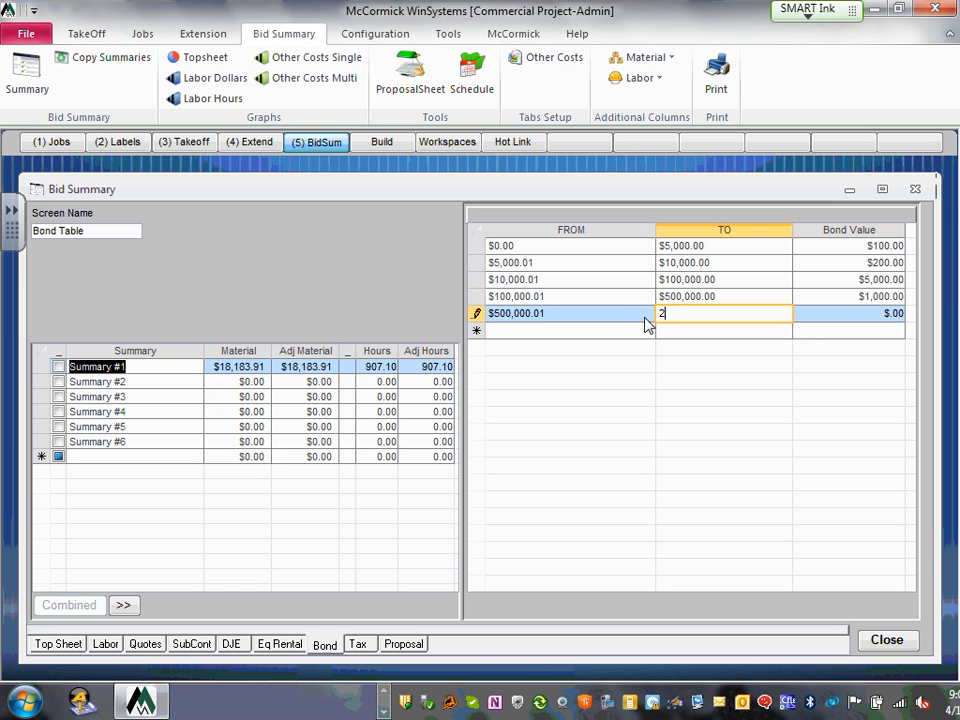
type("000000")
left_click(823, 328)
left_click(868, 314)
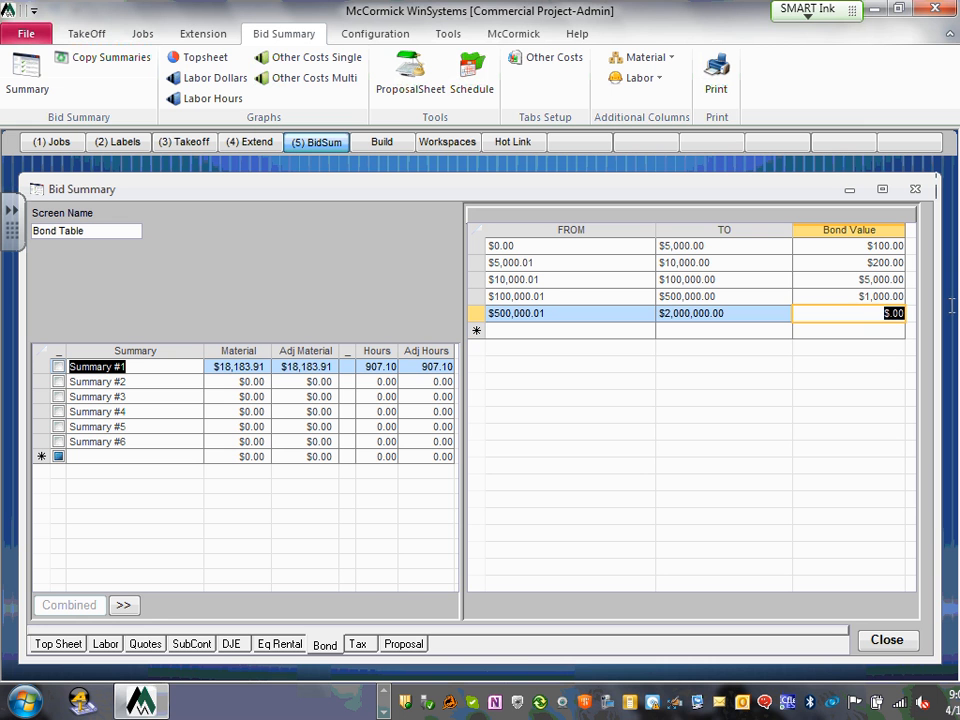
type("50000")
left_click(840, 329)
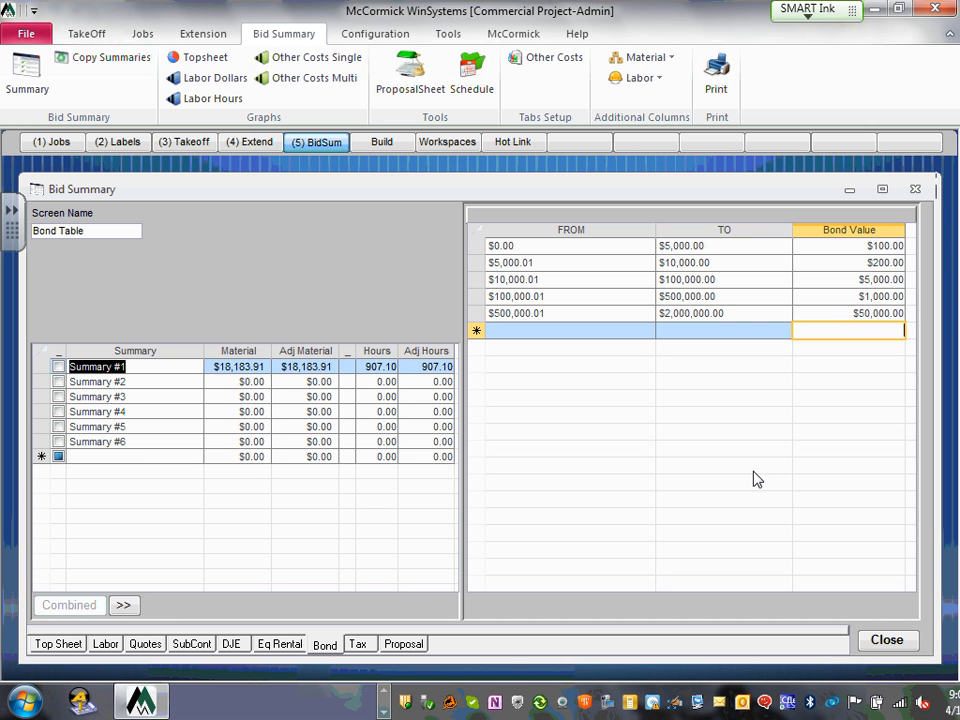
Change the bond value of the range ending at 2,000,000 dollars to 5,000 dollars.
left_click(866, 313)
left_click_drag(887, 315, 924, 323)
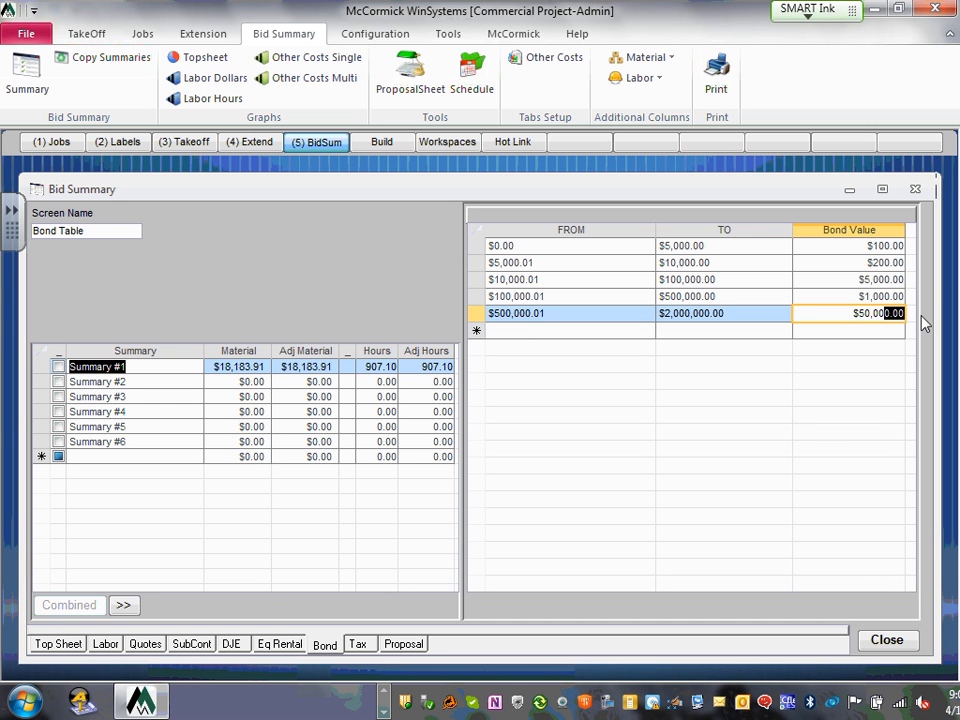
key("BackSpace")
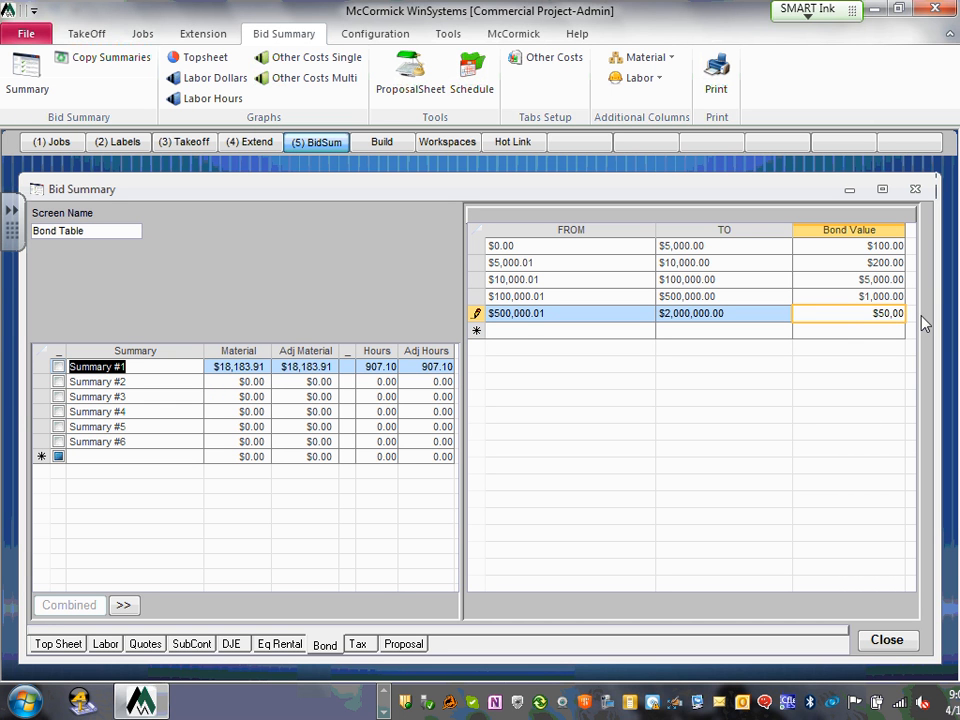
left_click(855, 331)
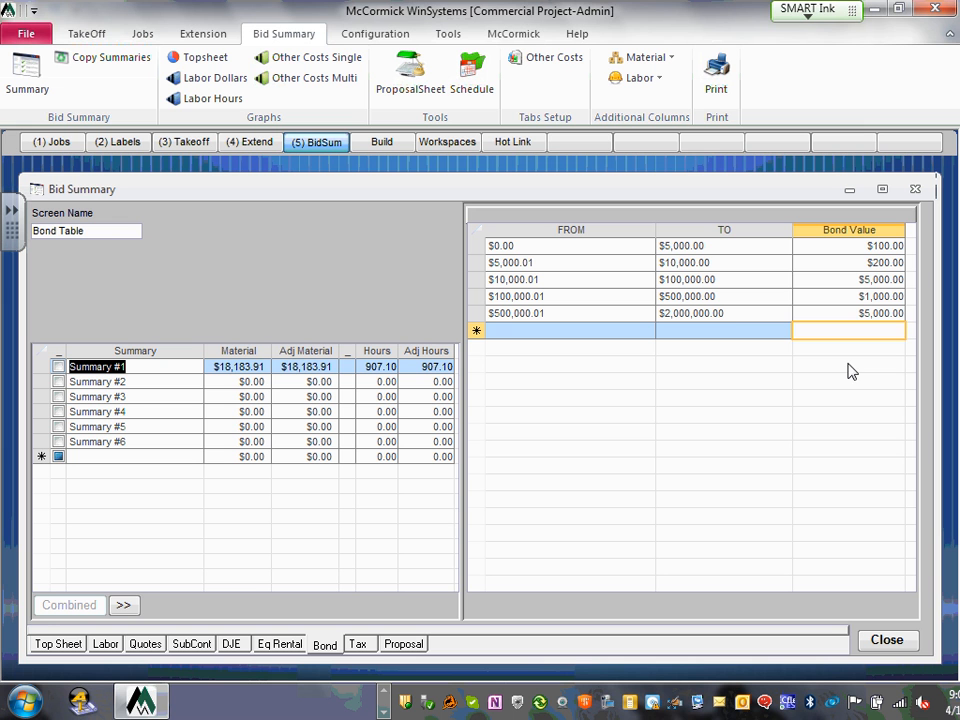
Open the Taxes screen and enter .0775 as the Materials tax rate.
left_click(325, 644)
left_click(358, 645)
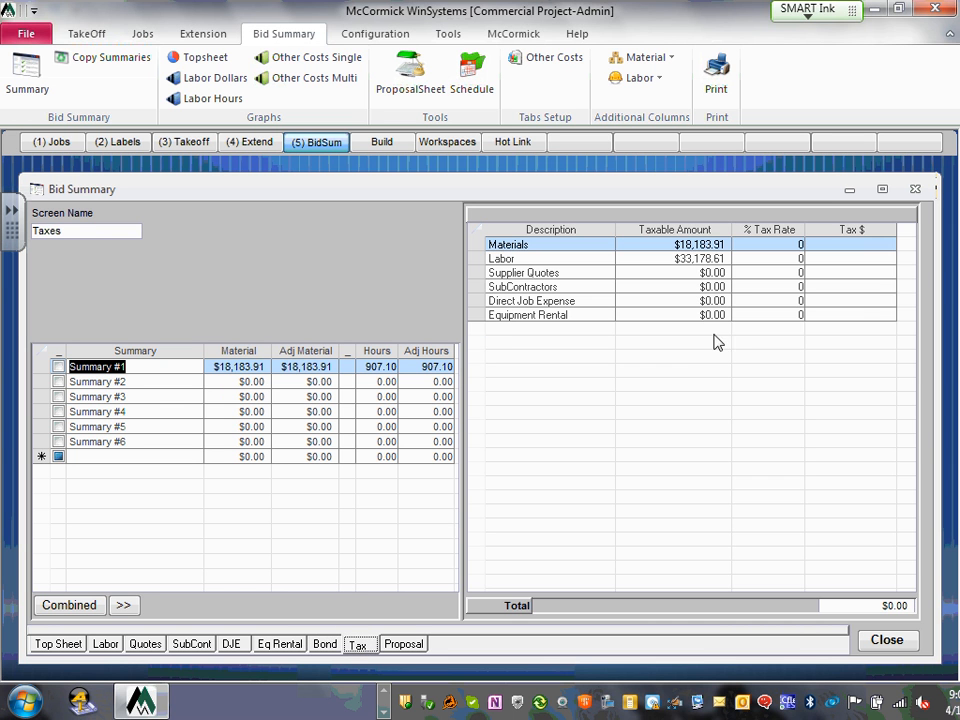
left_click(796, 246)
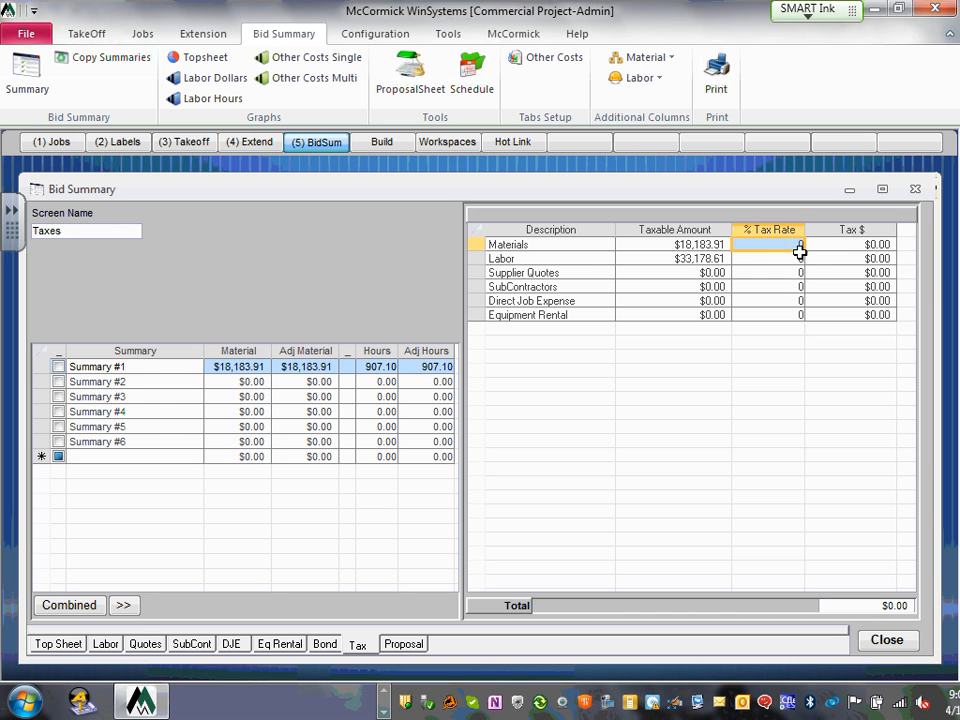
left_click_drag(797, 245, 806, 247)
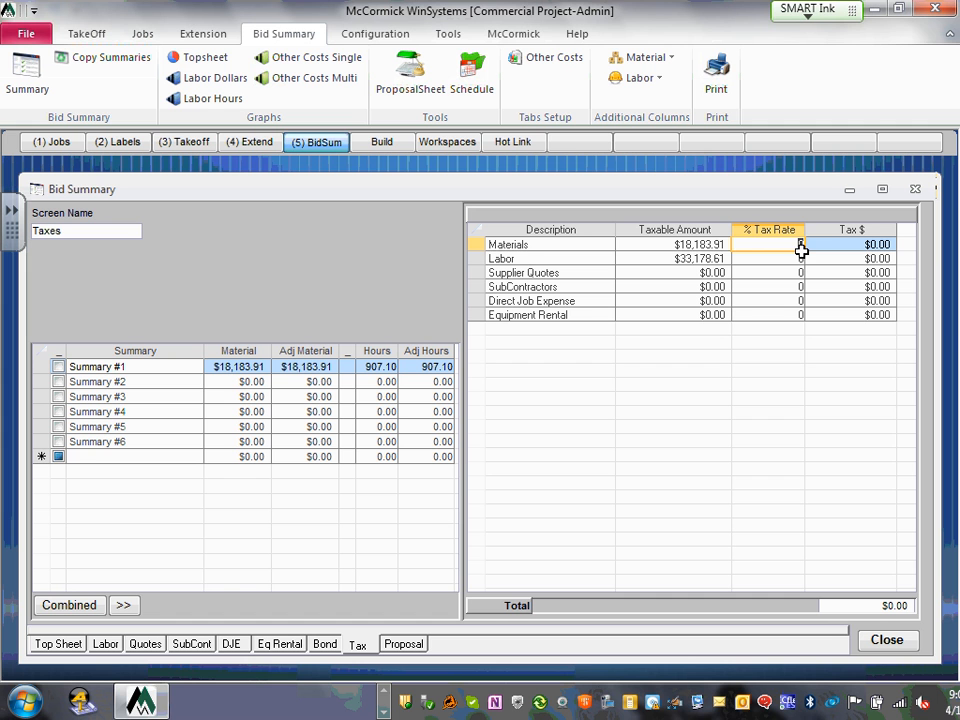
key("BackSpace")
type("8")
type(".0775")
left_click(778, 262)
left_click(780, 286)
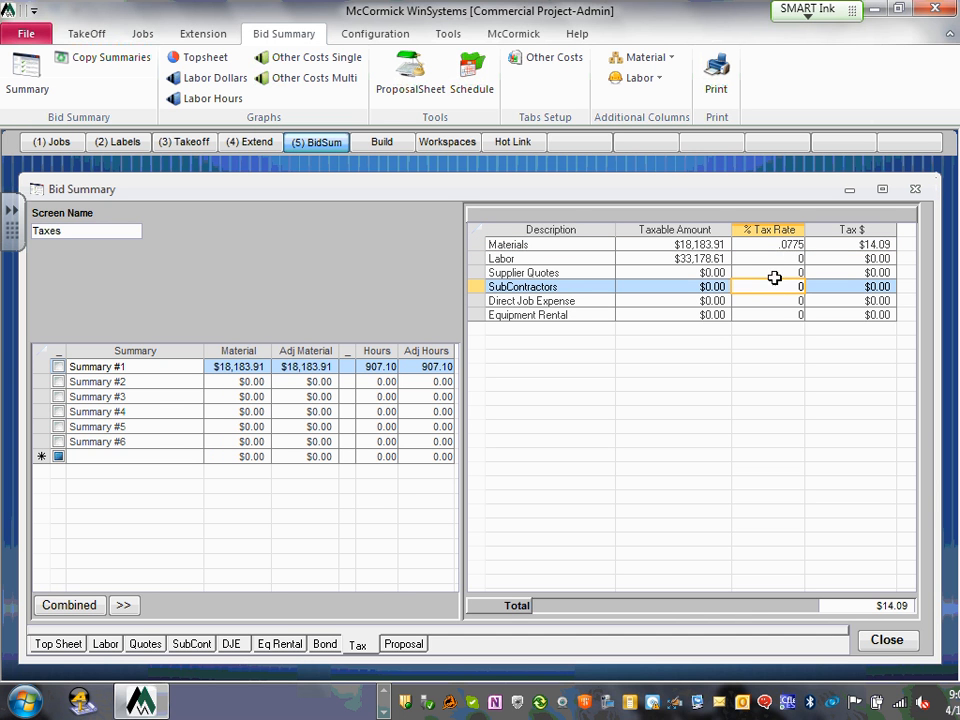
Set the Materials tax rate to 7.75 percent.
left_click(781, 244)
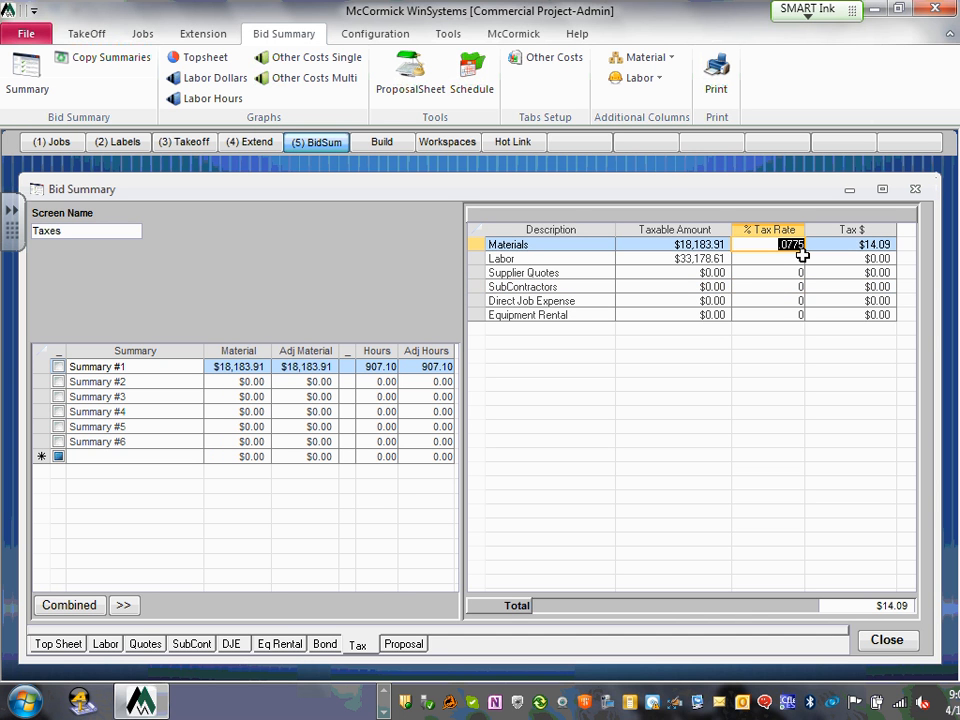
type("7.75")
left_click(783, 261)
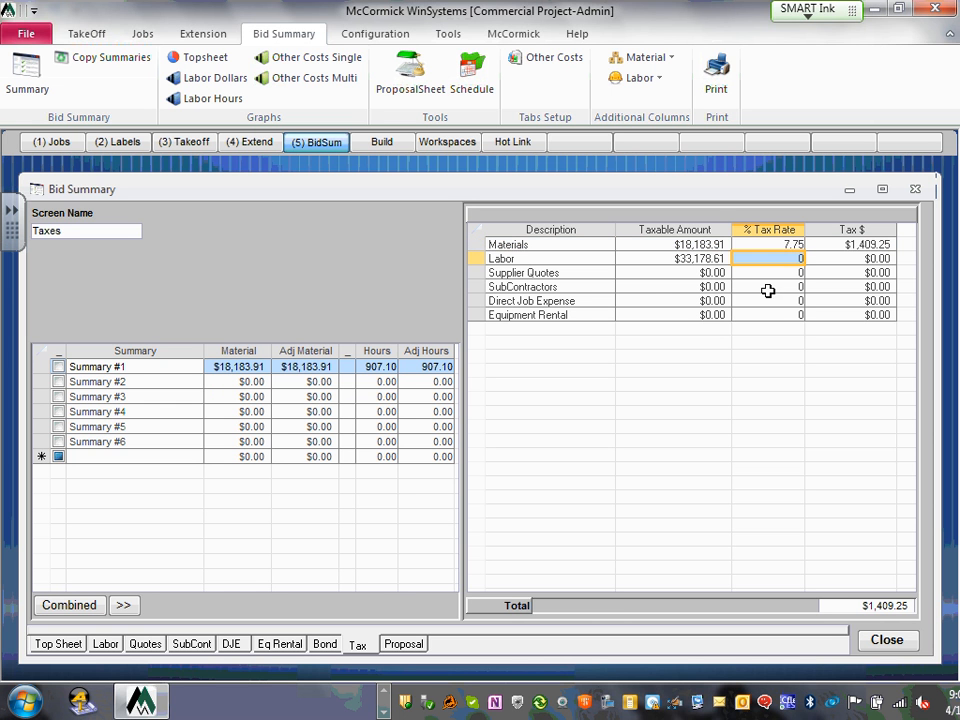
Set the Materials tax rate to 8 percent on the Taxes screen.
left_click(782, 231)
left_click(781, 247)
double_click(781, 247)
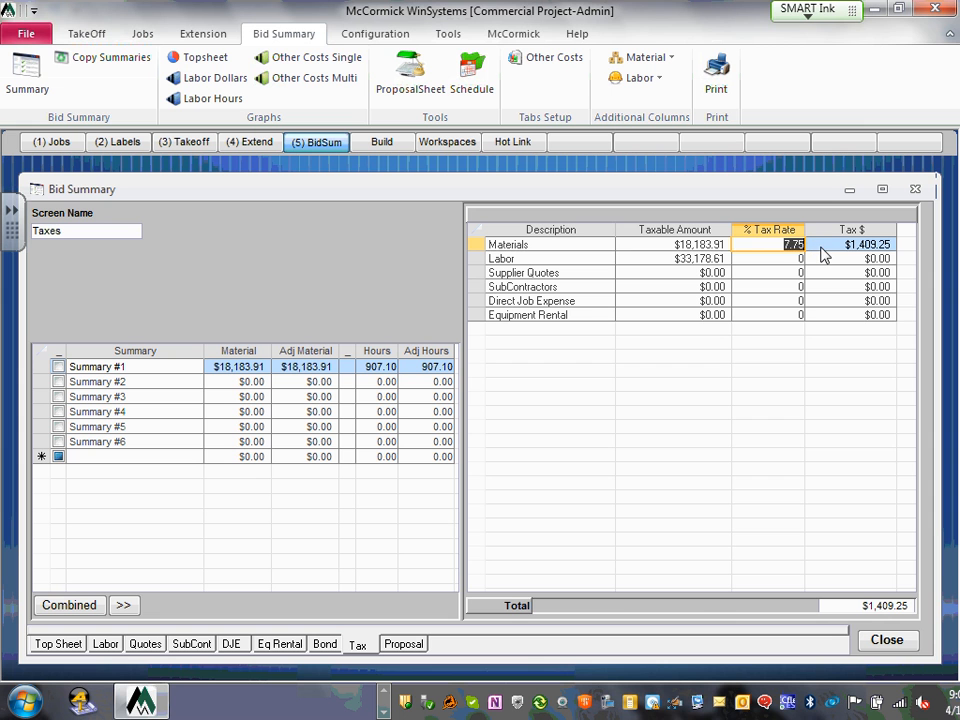
type("8")
left_click(797, 246)
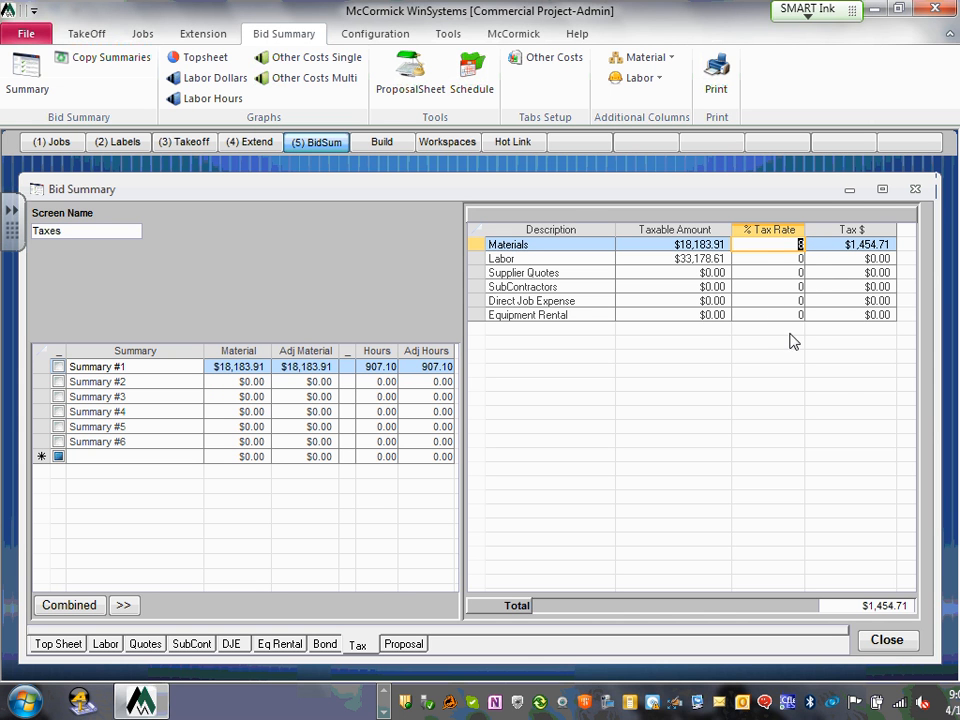
left_click(776, 274)
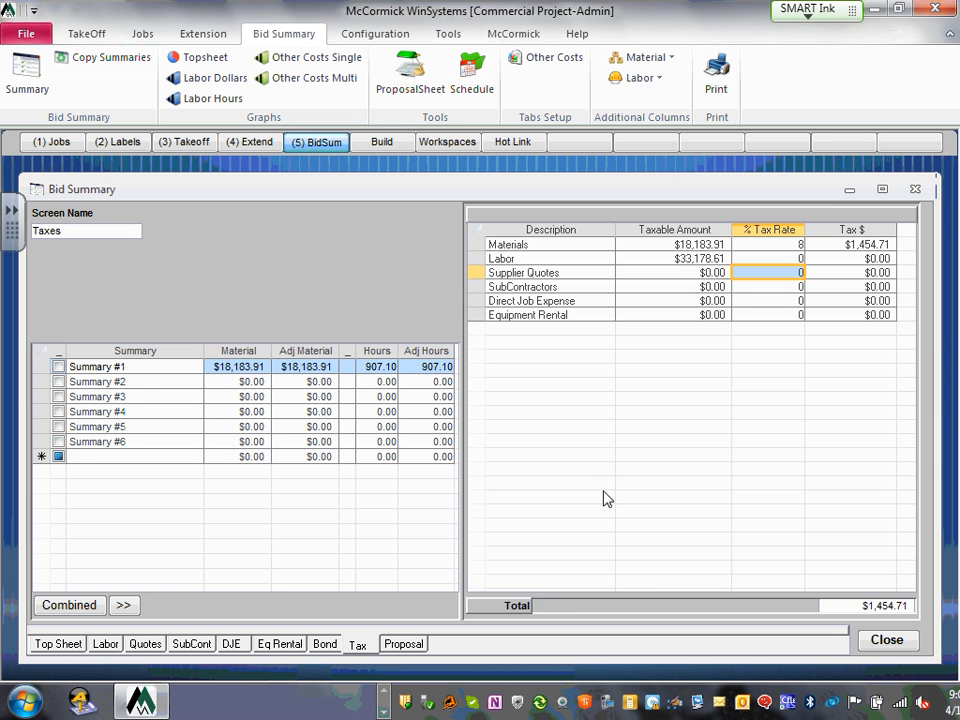
Return to the Top Sheet of Summary #1 and enable Use Bond Table.
left_click(62, 645)
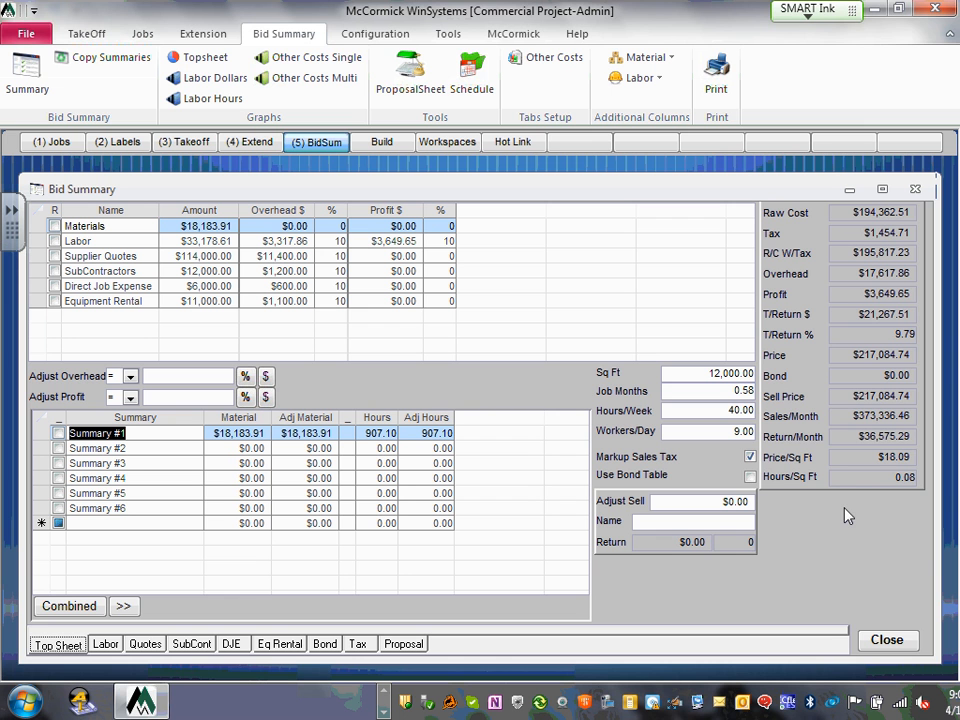
left_click(750, 477)
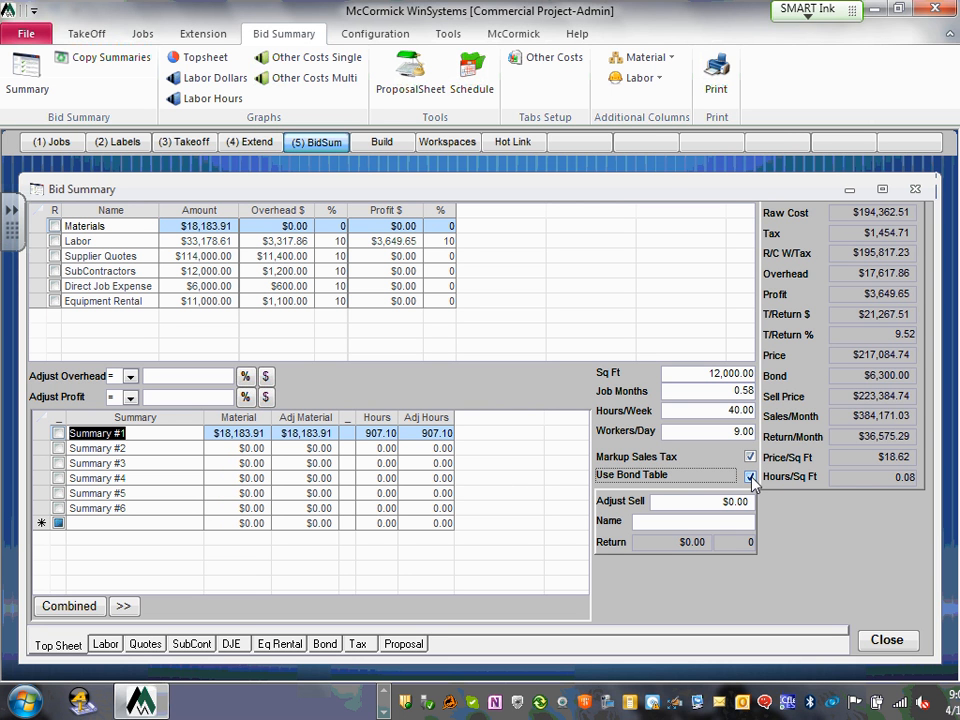
left_click(750, 477)
left_click(750, 477)
Examine the Top Sheet totals, marking cost, overhead, profit, return, price, bond, sell price and per-square-foot figures in red ink.
left_click_drag(844, 397, 906, 397)
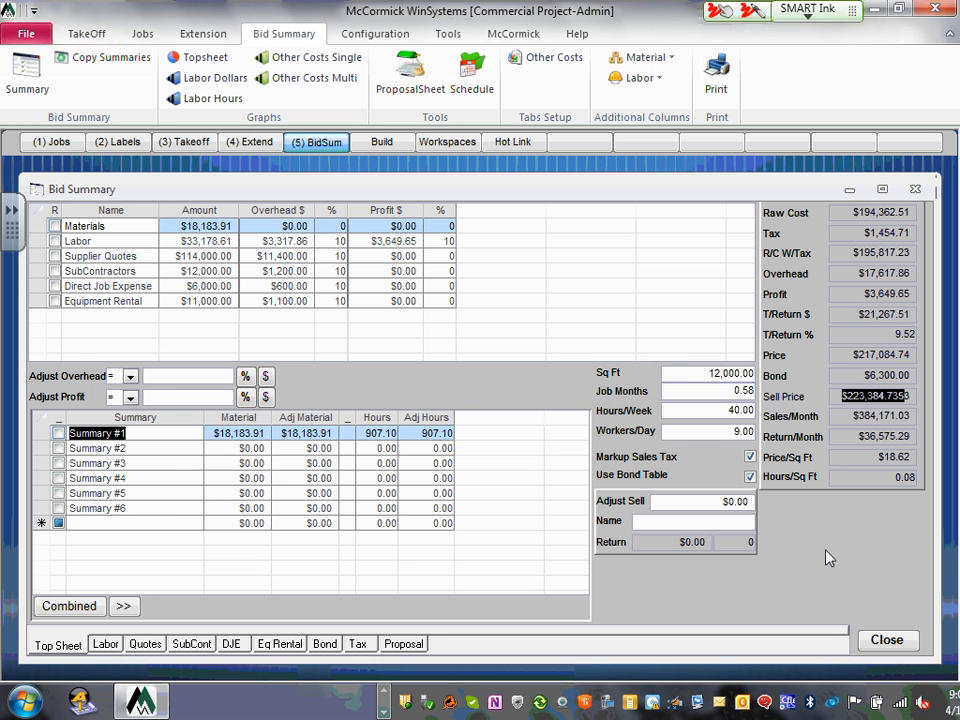
mouse_move(772, 188)
left_mouse_down()
mouse_move(748, 240)
mouse_move(795, 168)
mouse_move(765, 178)
mouse_move(776, 164)
mouse_move(740, 228)
mouse_move(759, 181)
mouse_move(706, 284)
mouse_move(711, 367)
mouse_move(815, 526)
mouse_move(915, 415)
mouse_move(917, 220)
mouse_move(770, 185)
mouse_move(748, 235)
left_mouse_up()
mouse_move(850, 212)
left_mouse_down()
mouse_move(861, 186)
mouse_move(892, 209)
left_mouse_up()
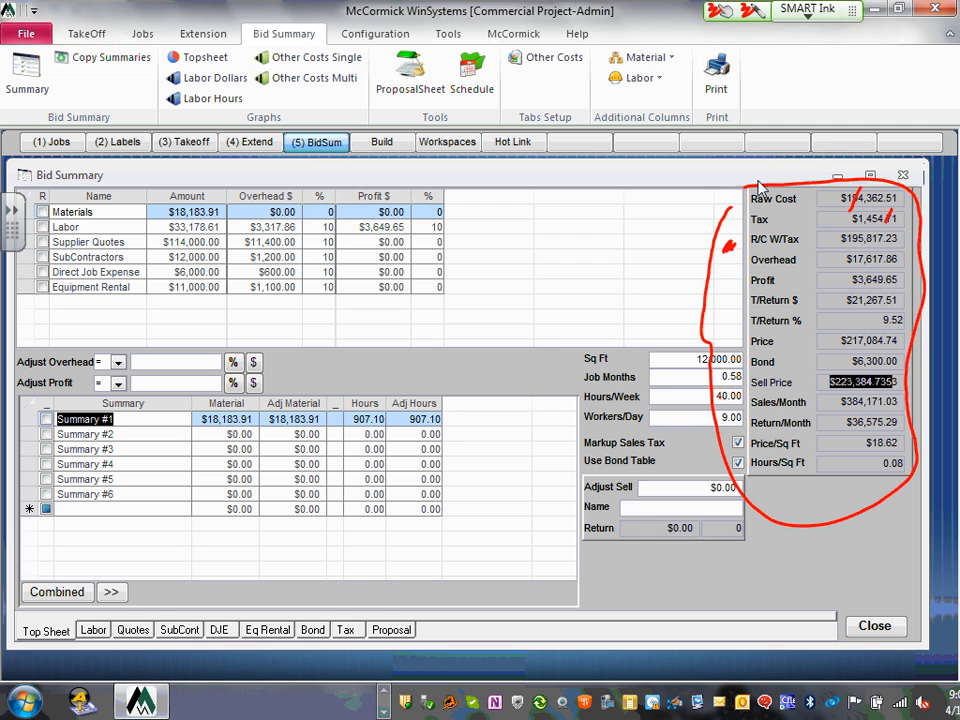
mouse_move(831, 245)
left_mouse_down()
mouse_move(851, 226)
mouse_move(908, 255)
mouse_move(908, 276)
left_mouse_up()
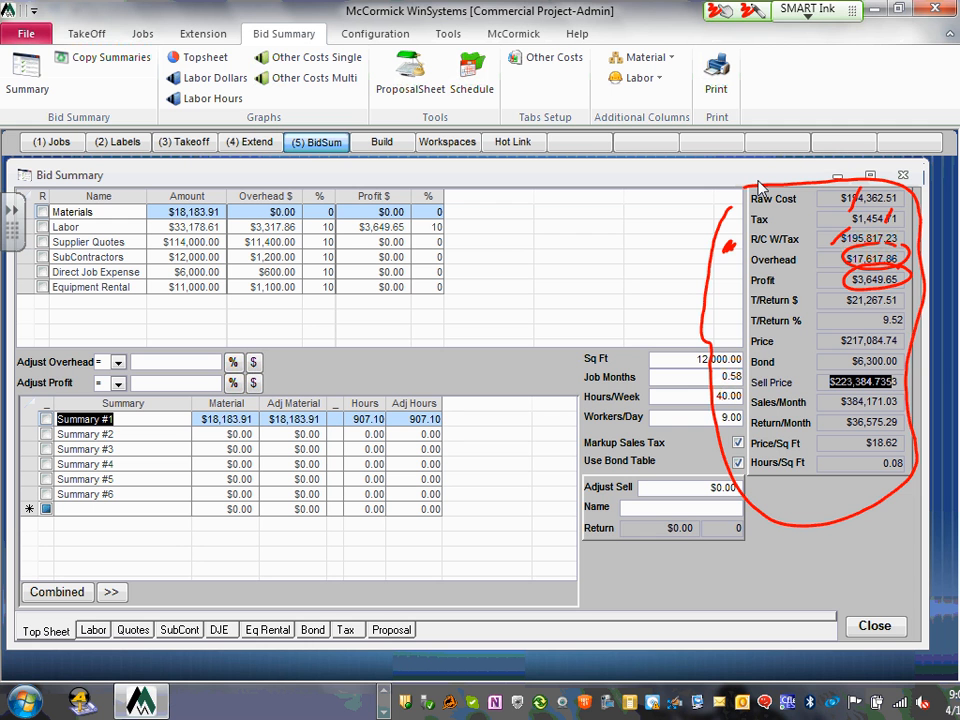
mouse_move(895, 291)
left_mouse_down()
mouse_move(908, 297)
mouse_move(884, 322)
left_mouse_up()
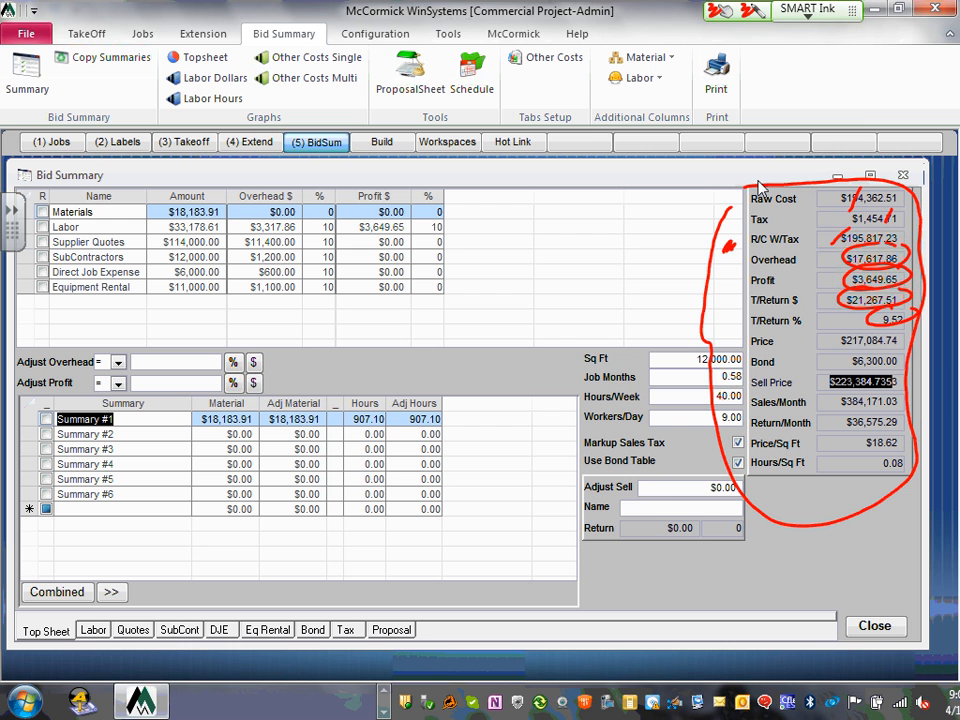
left_click_drag(905, 334, 842, 347)
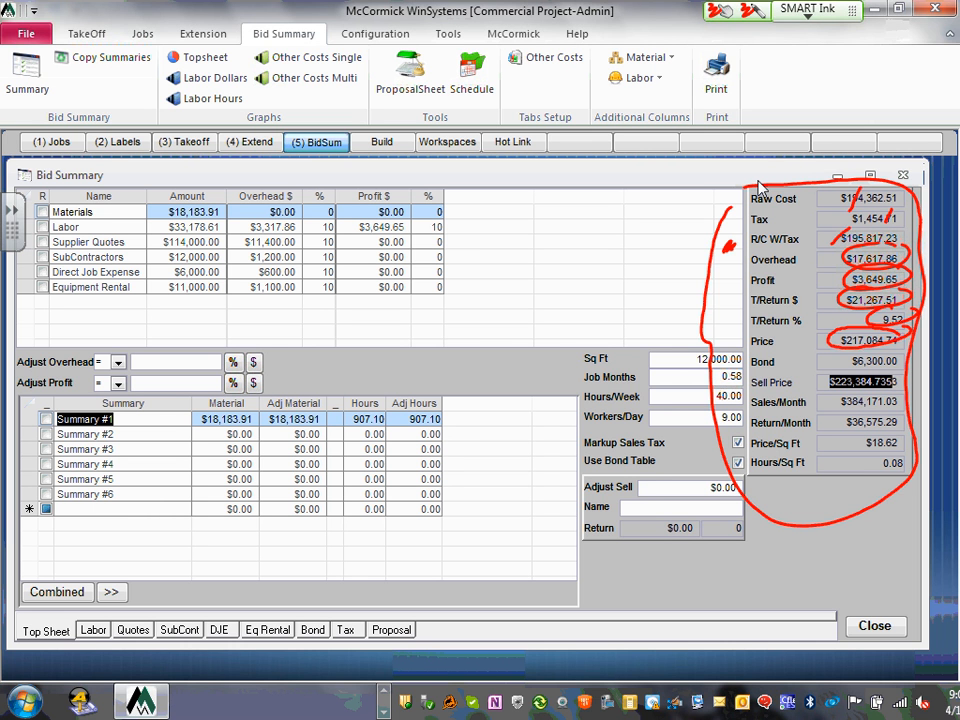
mouse_move(900, 354)
left_mouse_down()
mouse_move(845, 368)
mouse_move(865, 373)
mouse_move(870, 397)
mouse_move(830, 385)
mouse_move(880, 374)
left_mouse_up()
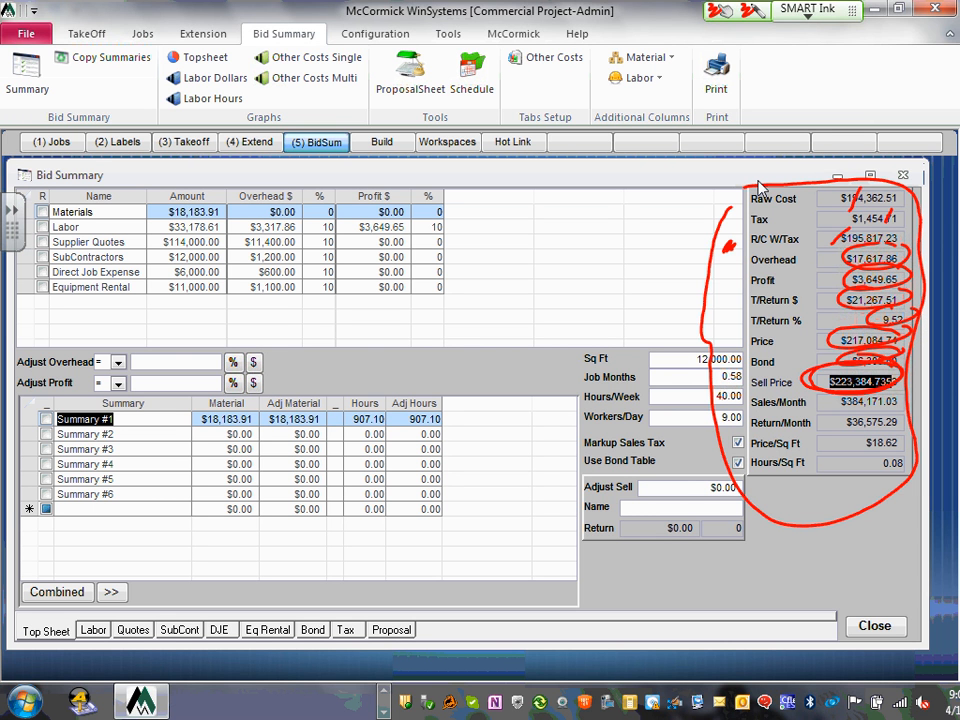
left_click_drag(896, 440, 860, 455)
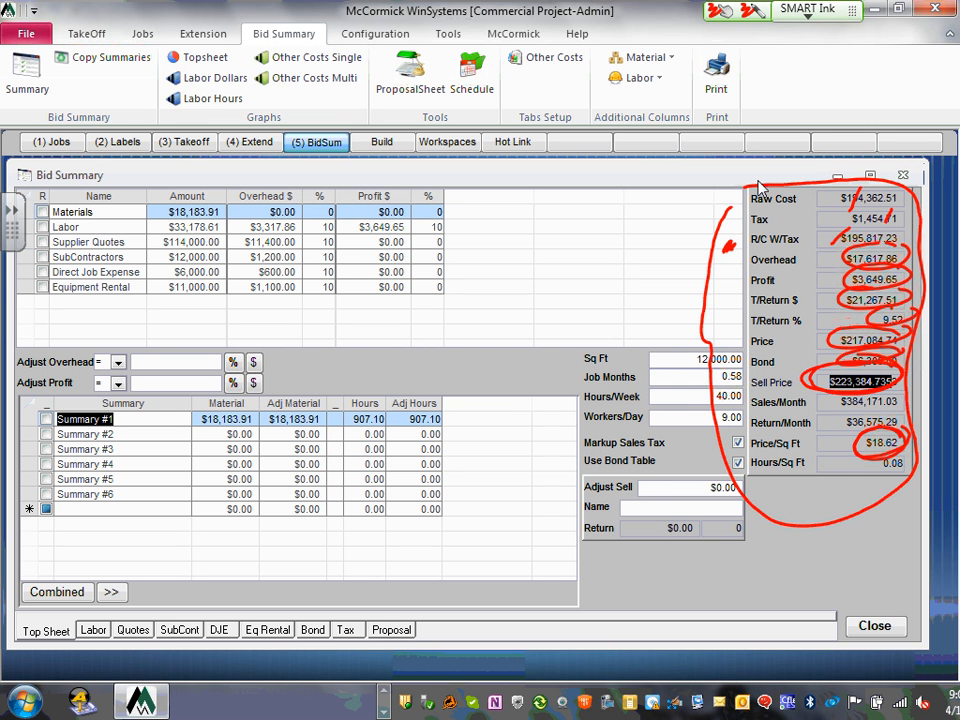
mouse_move(907, 458)
left_mouse_down()
mouse_move(875, 453)
mouse_move(905, 449)
left_mouse_up()
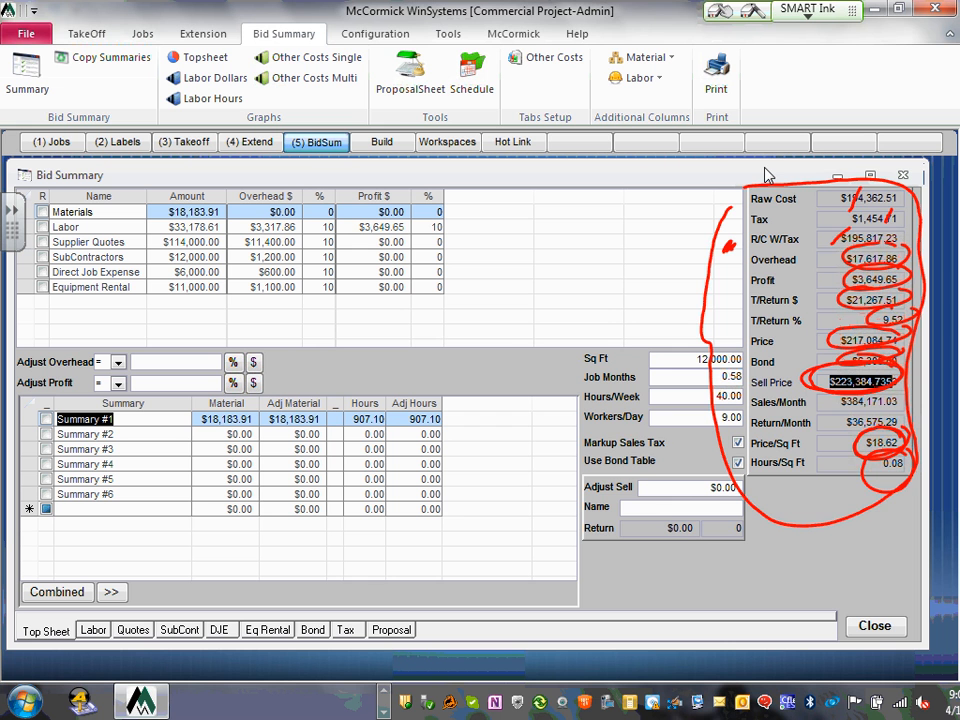
mouse_move(833, 540)
left_mouse_down()
mouse_move(779, 182)
mouse_move(697, 269)
mouse_move(815, 285)
mouse_move(846, 236)
mouse_move(827, 379)
mouse_move(901, 486)
mouse_move(675, 460)
mouse_move(690, 459)
mouse_move(767, 545)
mouse_move(760, 458)
left_mouse_up()
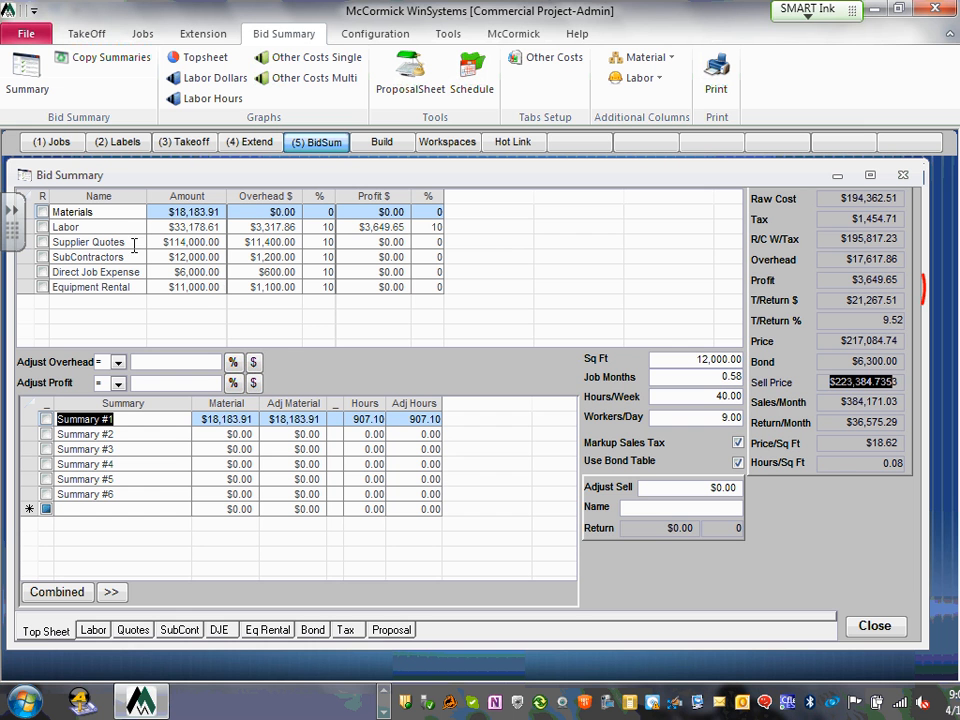
left_click(36, 632)
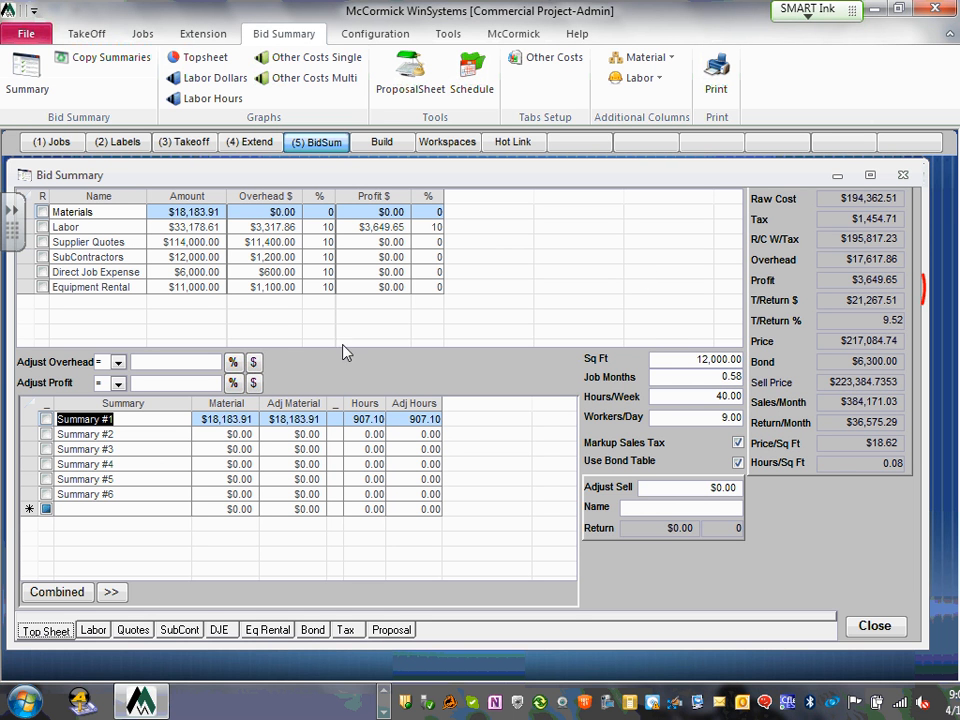
left_click(24, 39)
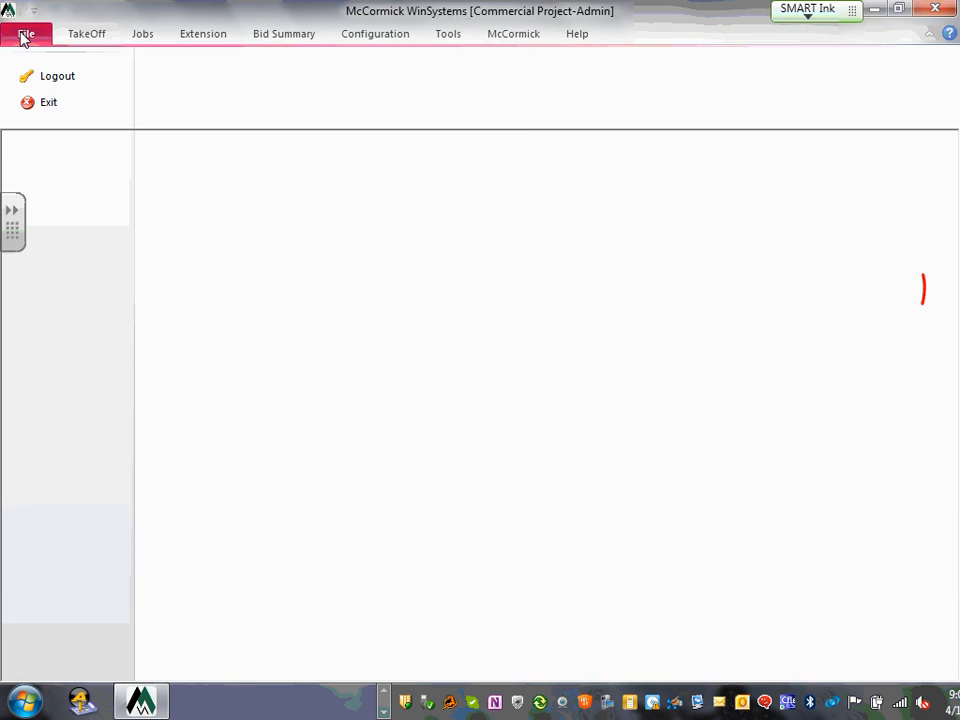
left_click(23, 37)
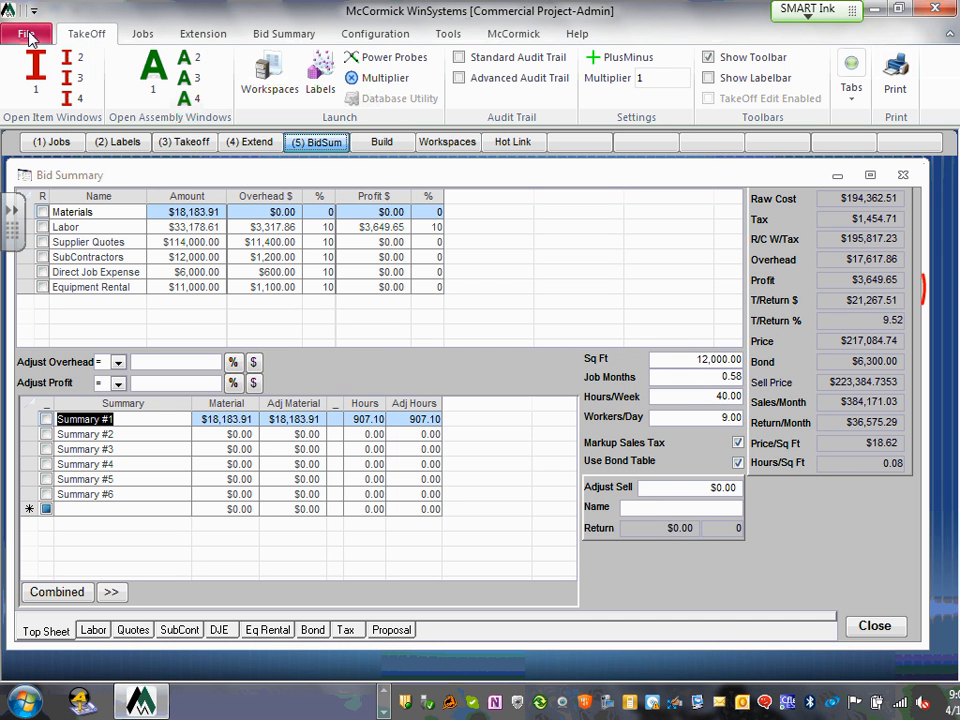
left_click(30, 38)
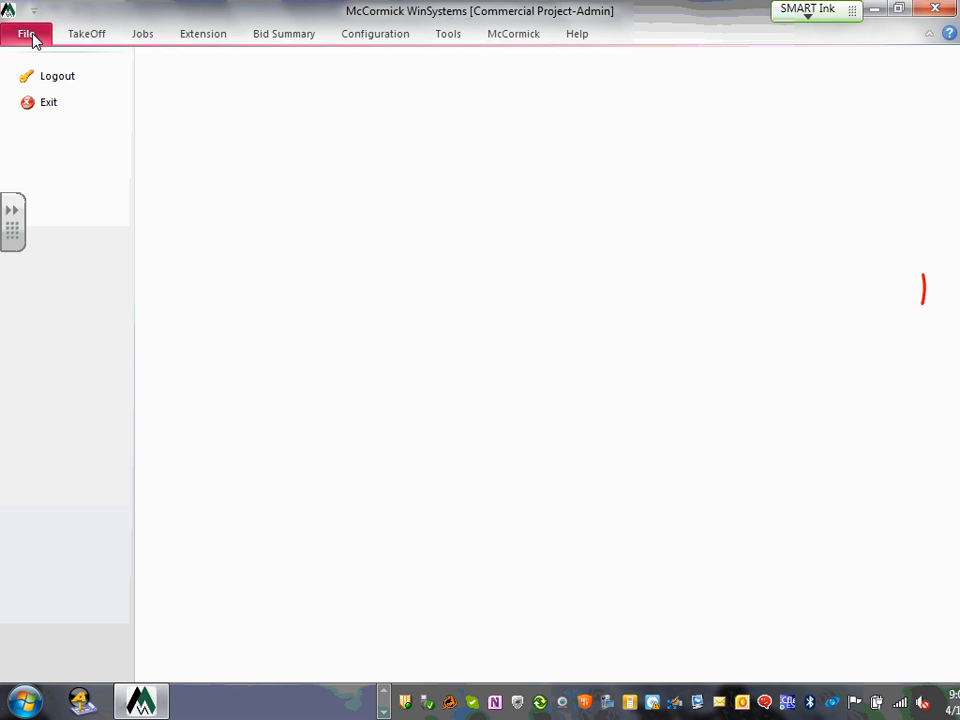
left_click(31, 38)
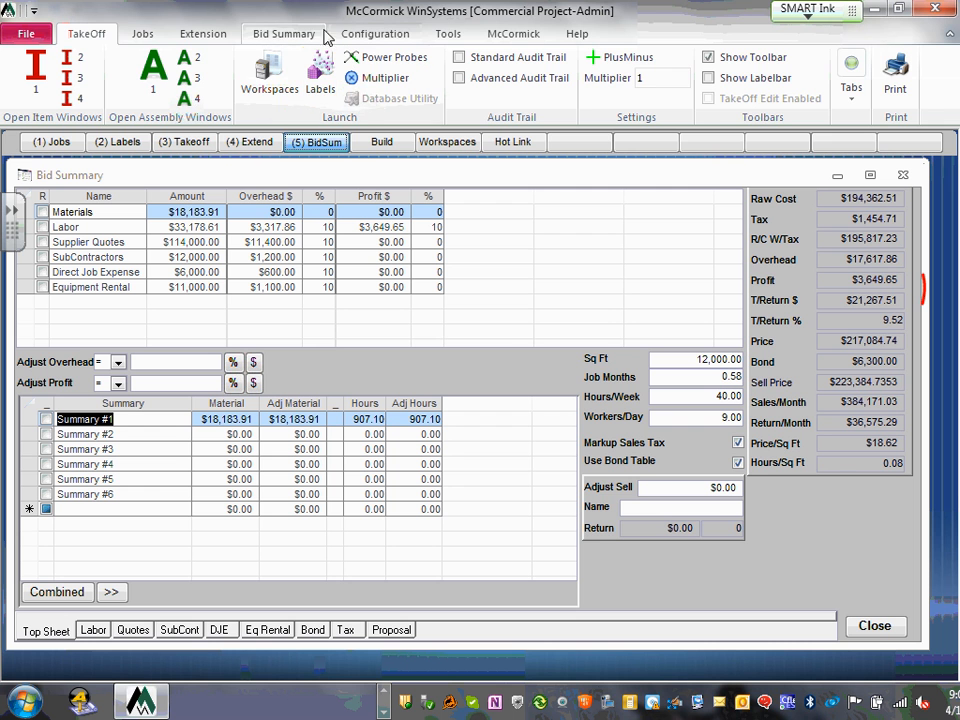
left_click(279, 35)
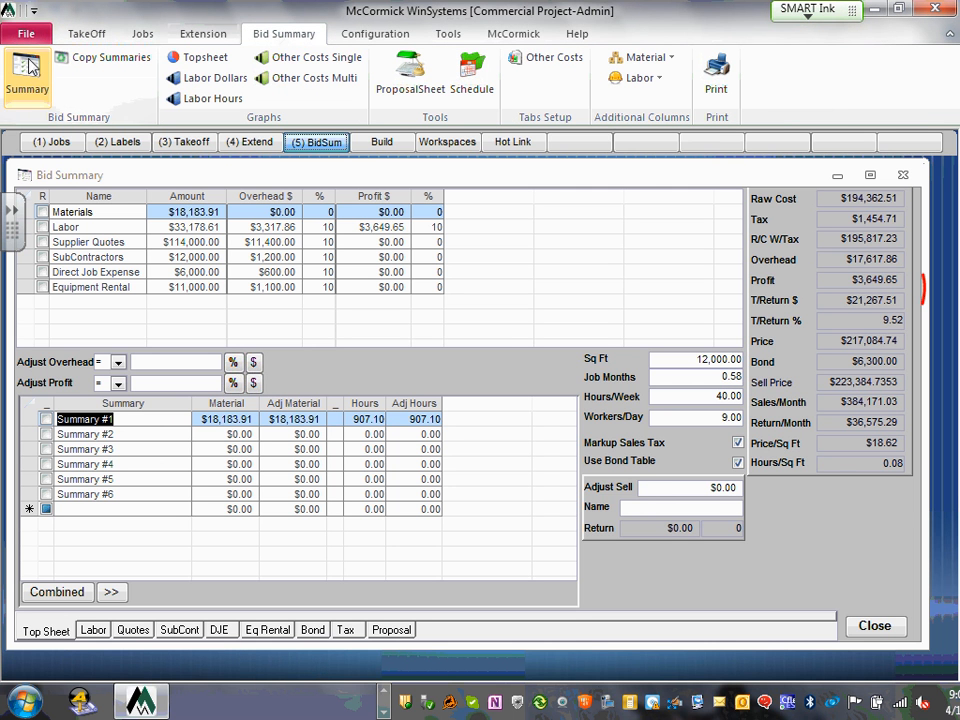
left_click(33, 12)
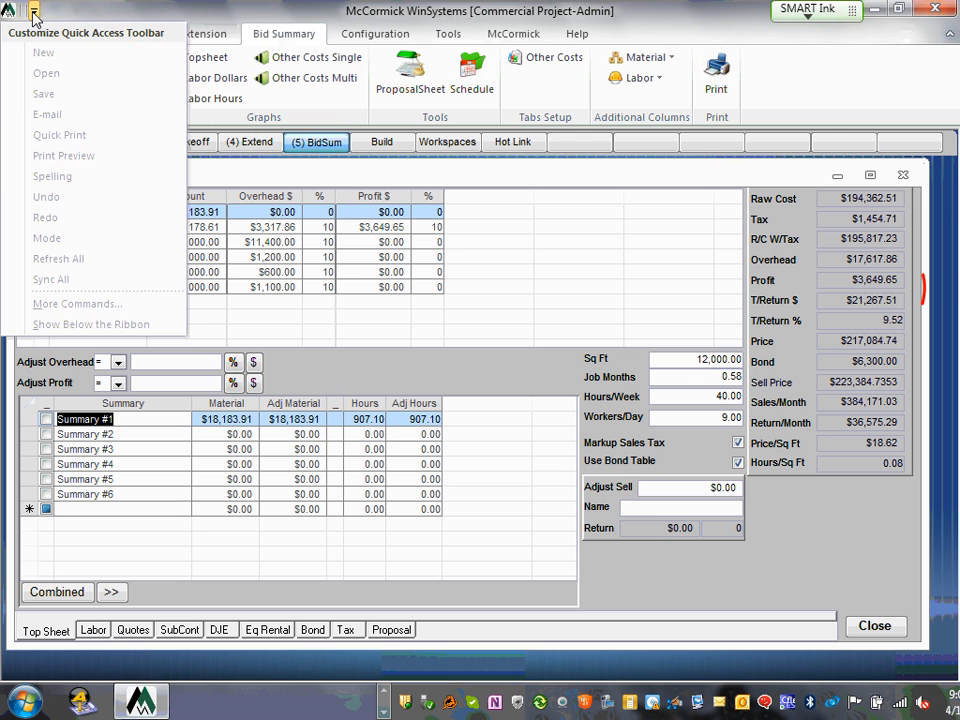
left_click(207, 6)
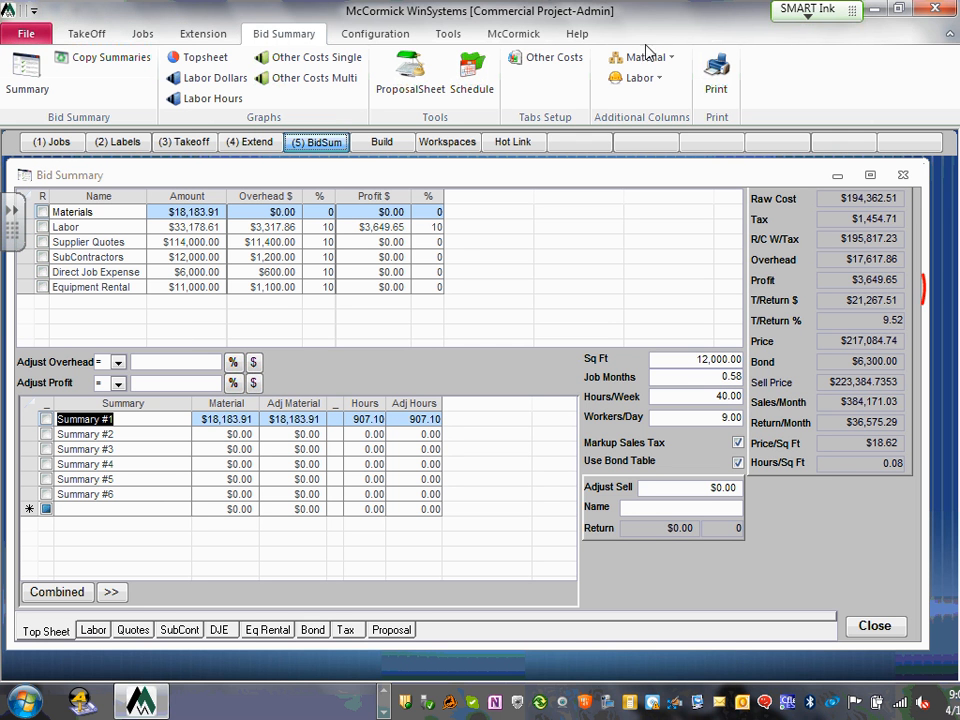
Try to print the Bid Summary, and view the Labor breakdown before returning to the Top Sheet.
left_click(719, 88)
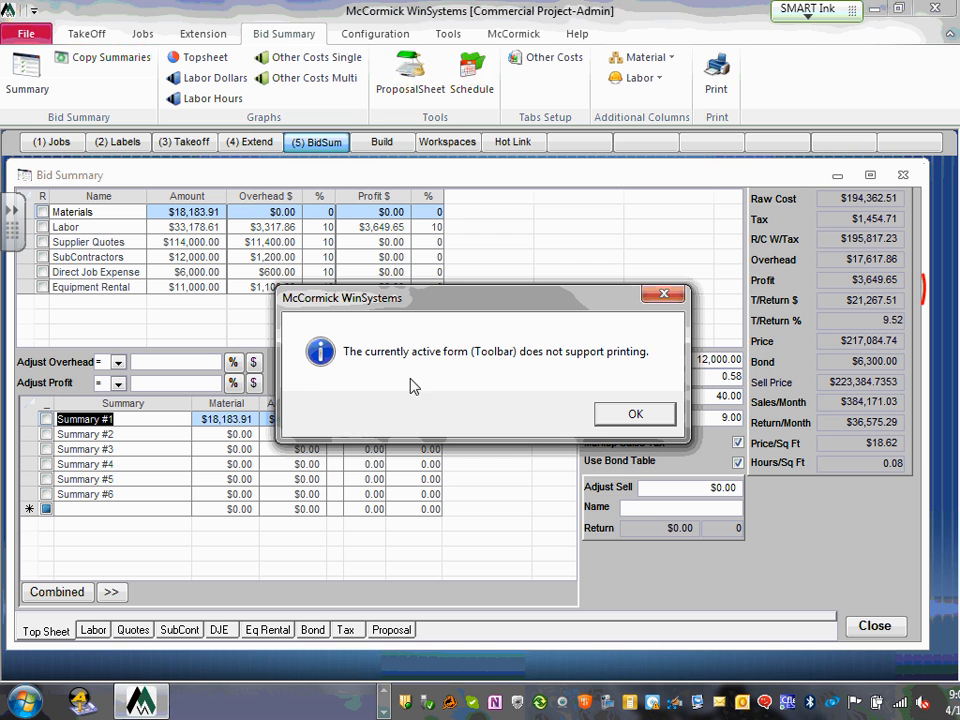
left_click(636, 416)
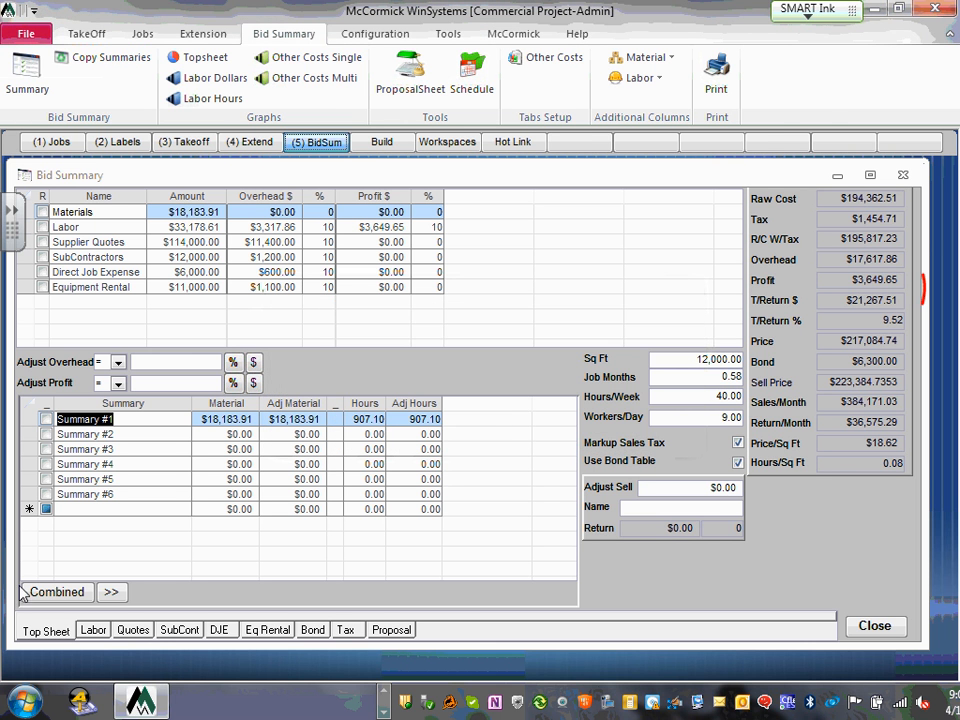
left_click(94, 631)
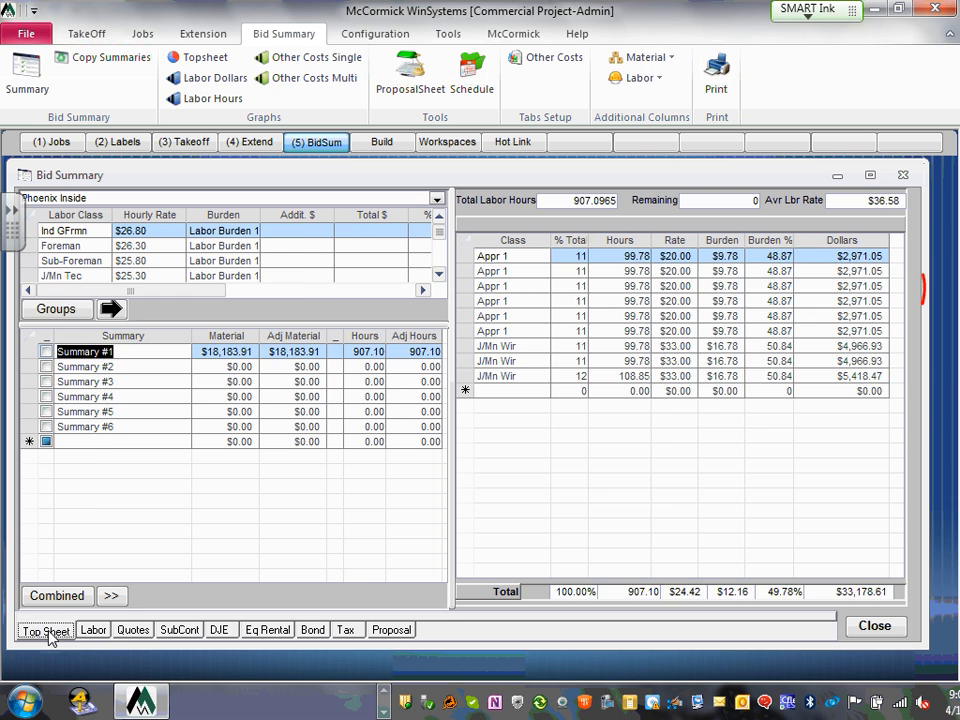
left_click(47, 632)
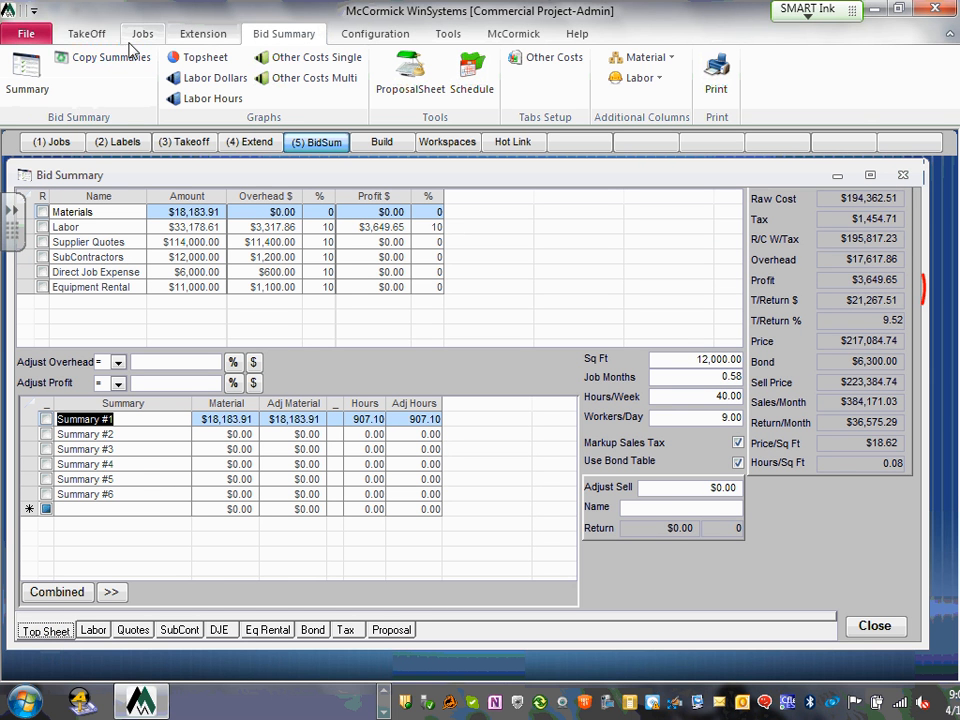
Check the PDF files attached to the system, try to open one, and close the attachments window.
left_click(452, 36)
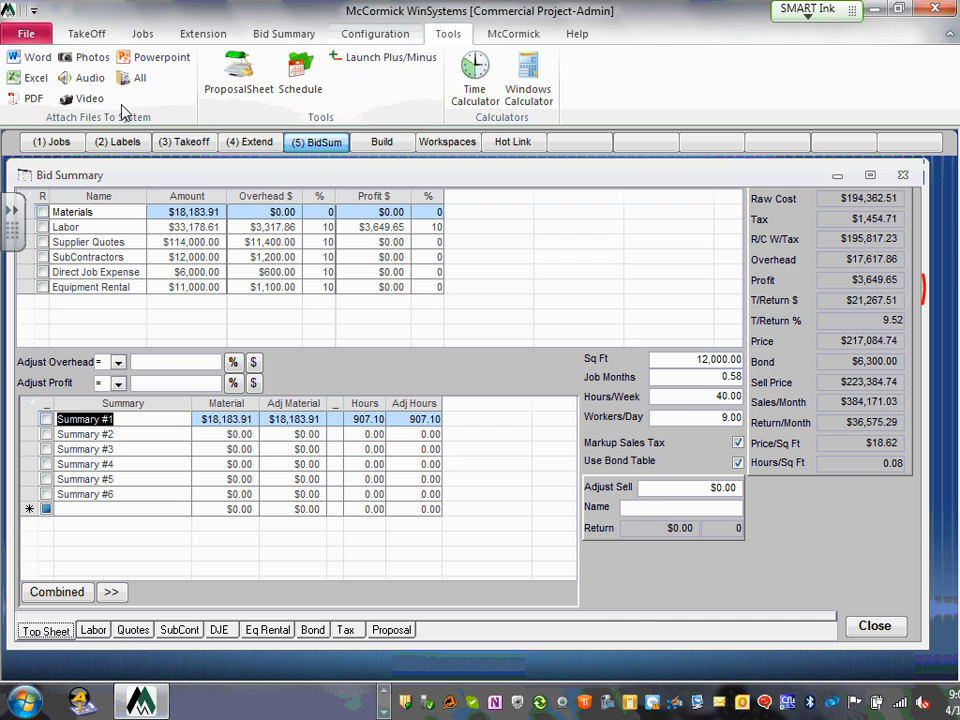
left_click(24, 100)
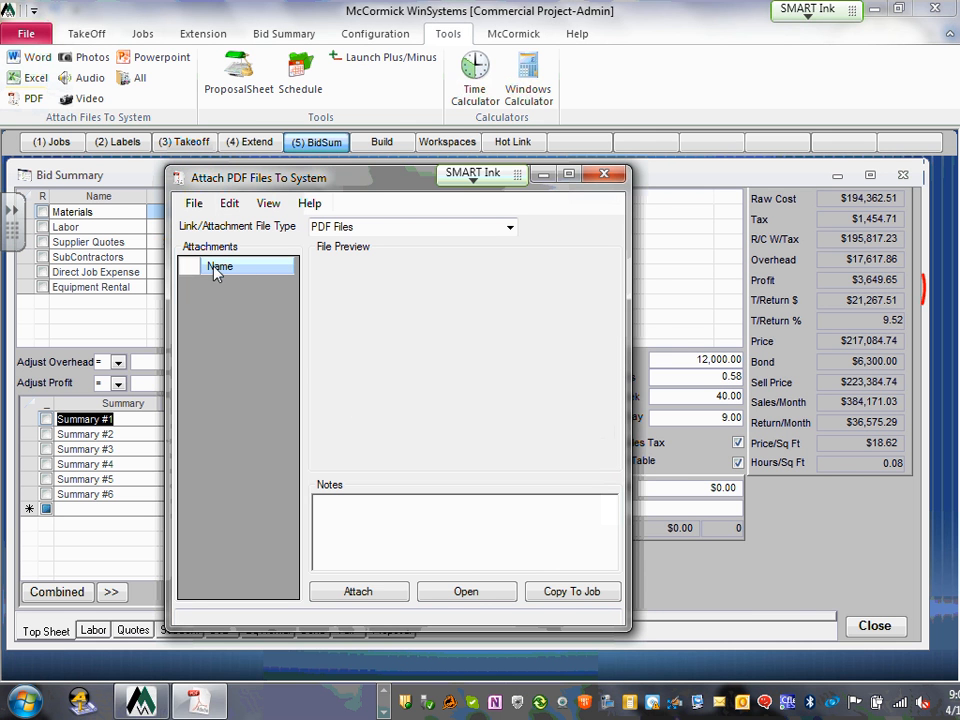
left_click(474, 592)
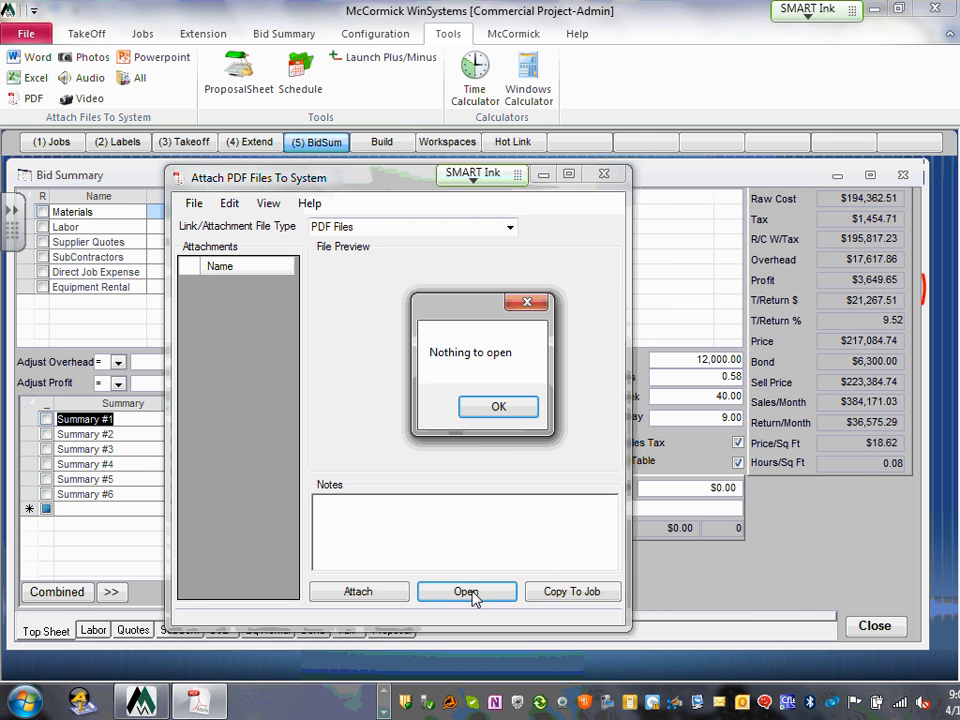
left_click(495, 405)
left_click(194, 204)
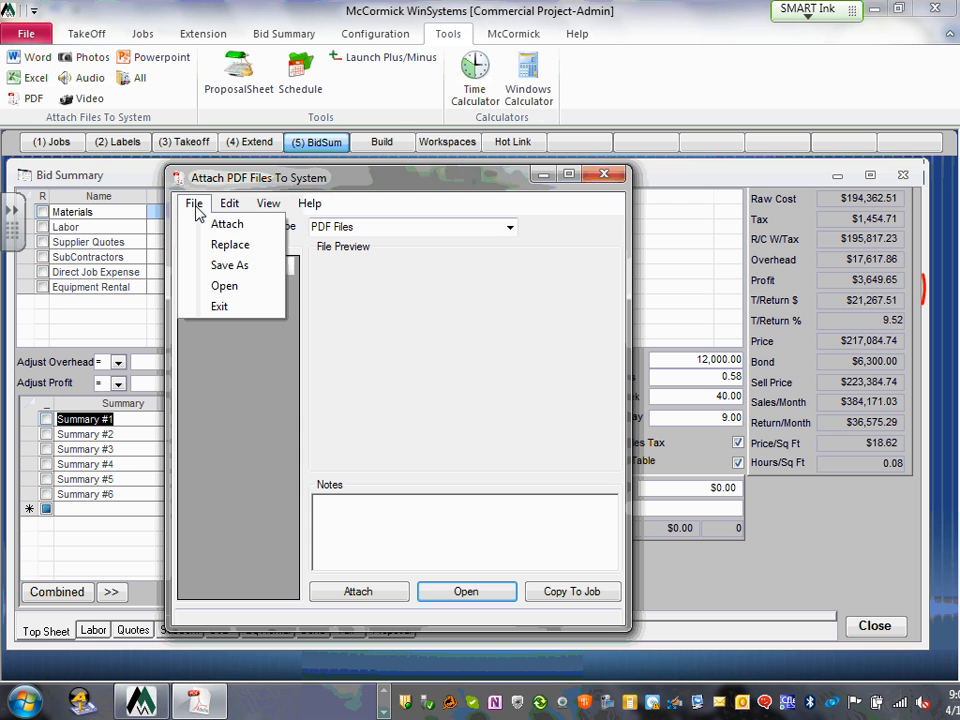
left_click(530, 389)
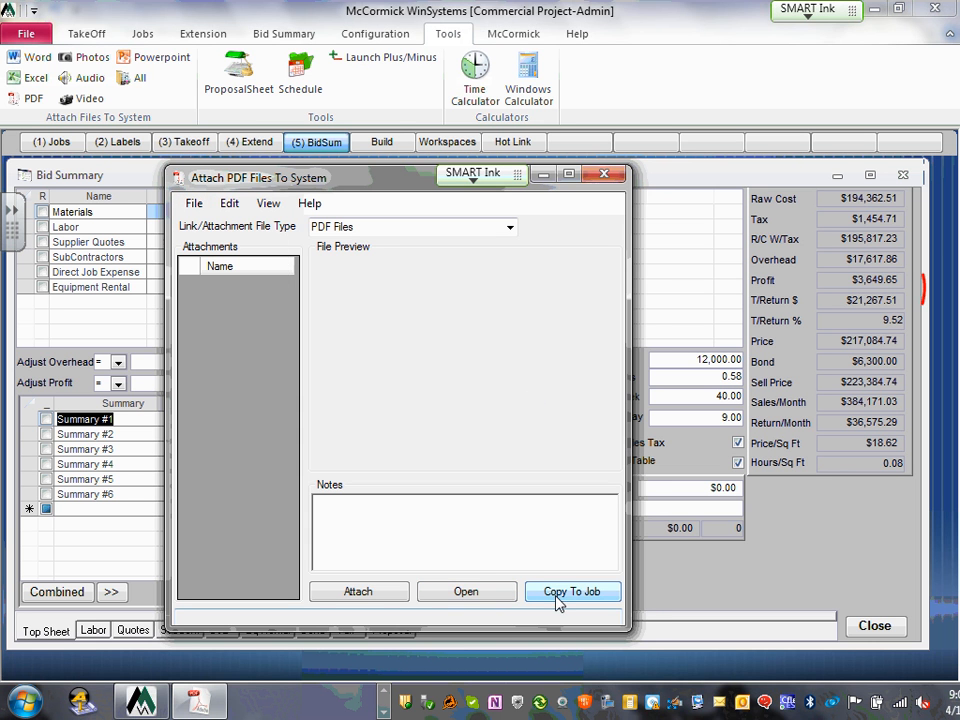
left_click(604, 175)
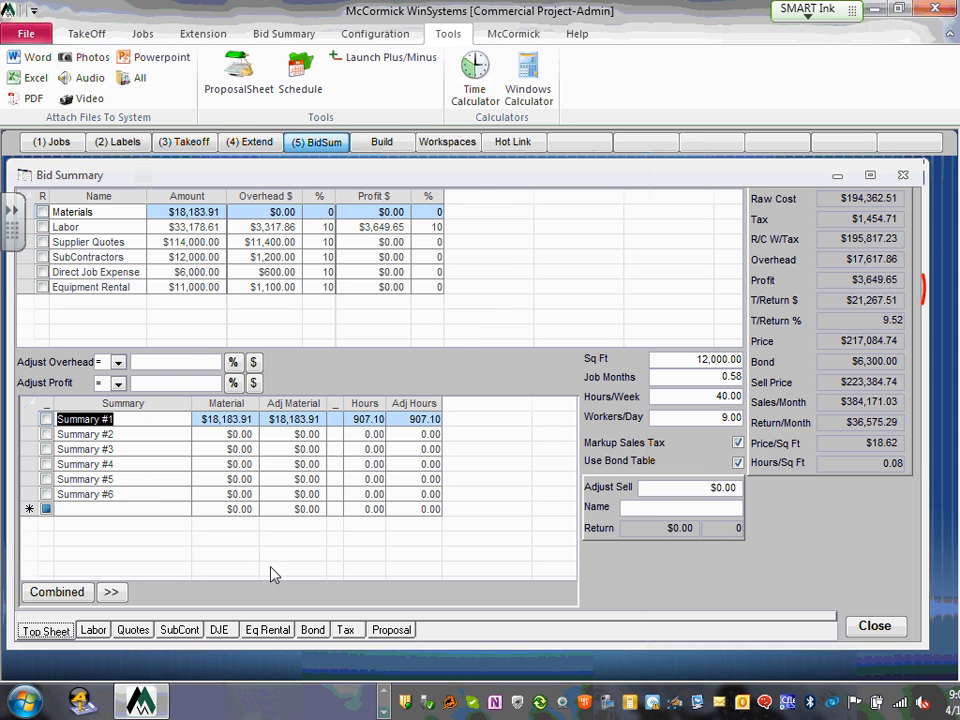
left_click(391, 631)
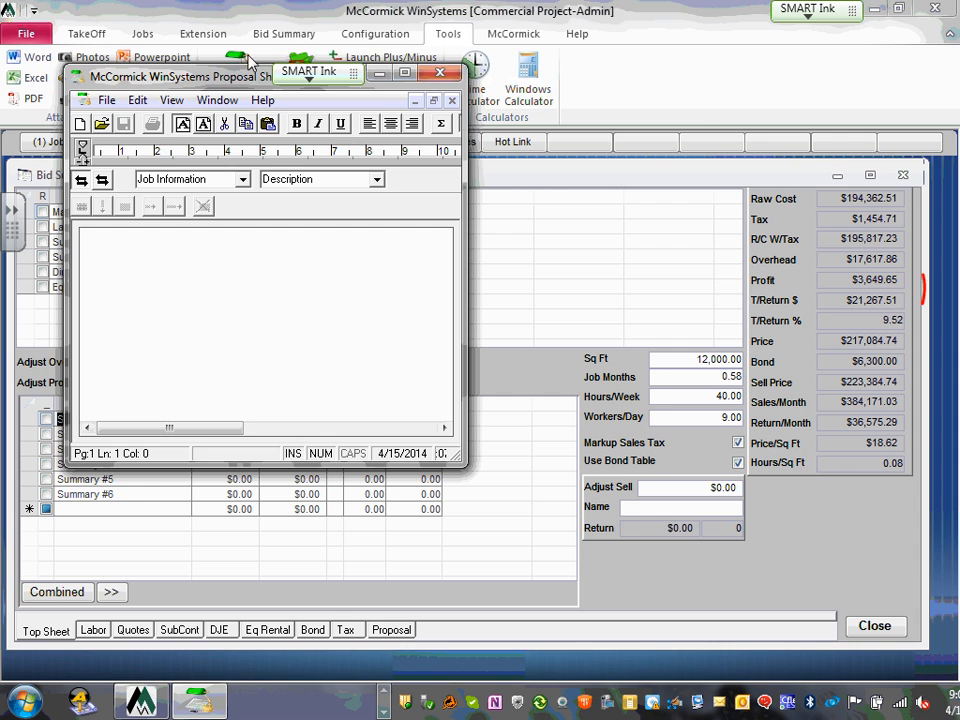
left_click(405, 73)
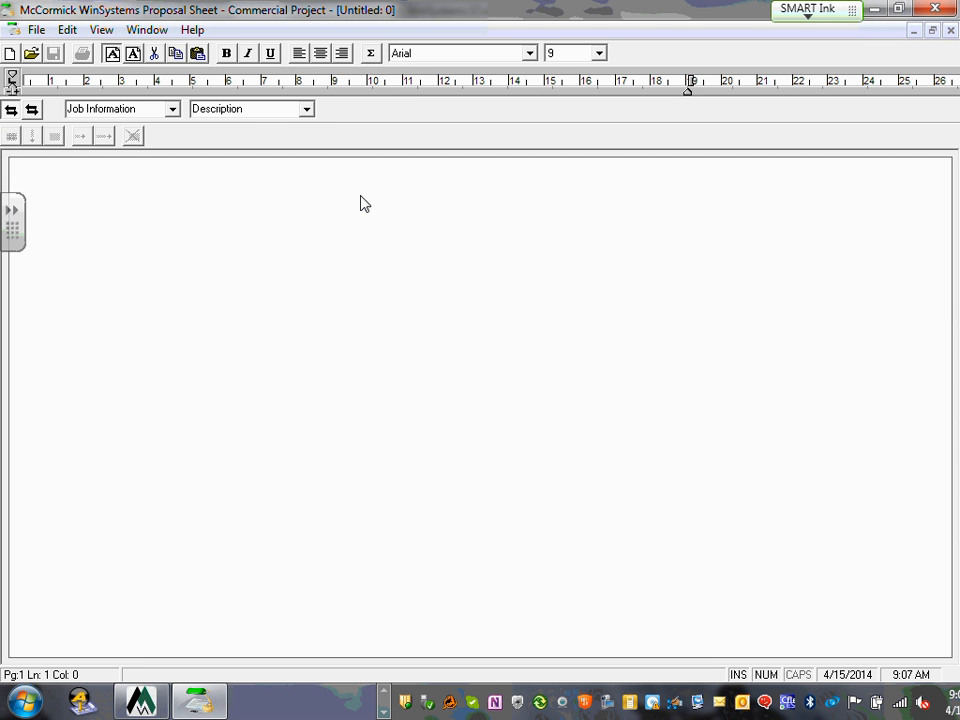
left_click(38, 33)
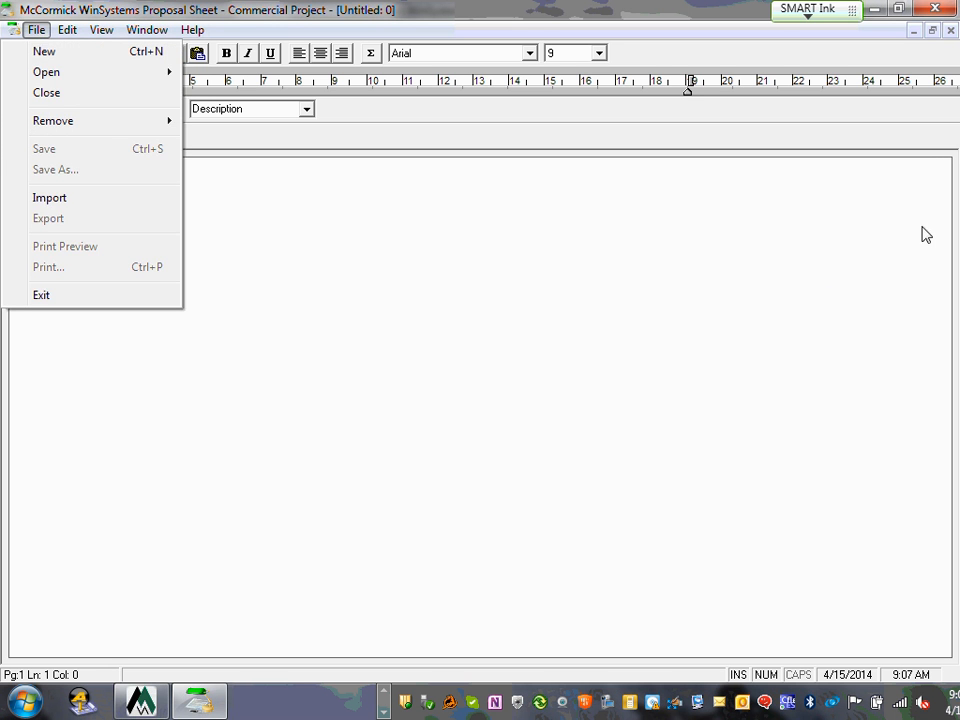
left_click(813, 268)
left_click(951, 31)
left_click(935, 9)
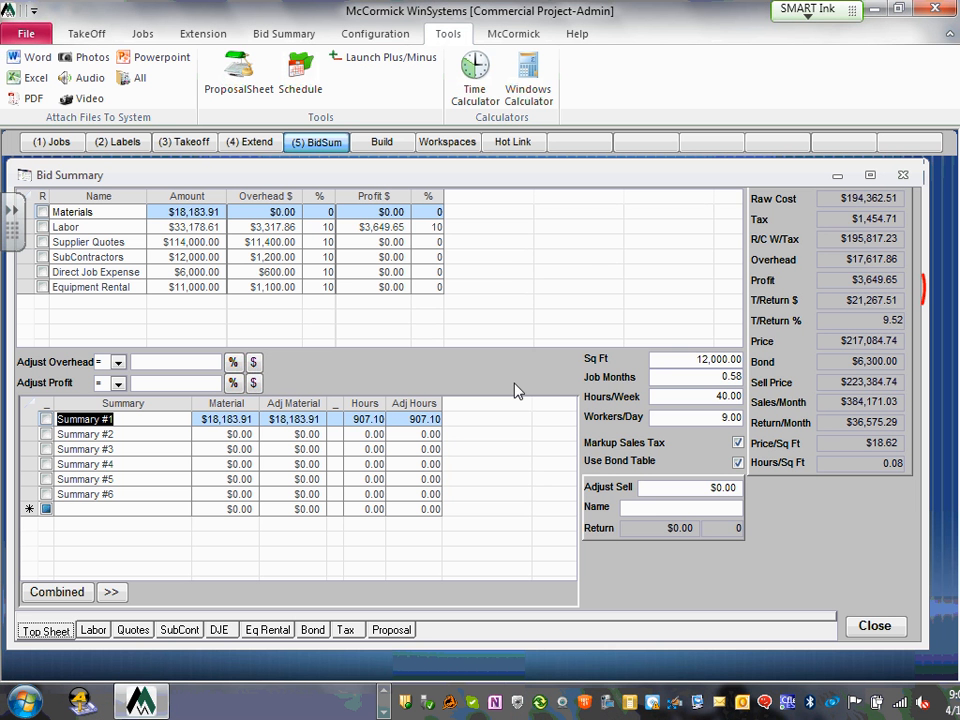
Open the Proposal Sheet for the bid summary and load the PROPOSAL system template.
left_click(393, 637)
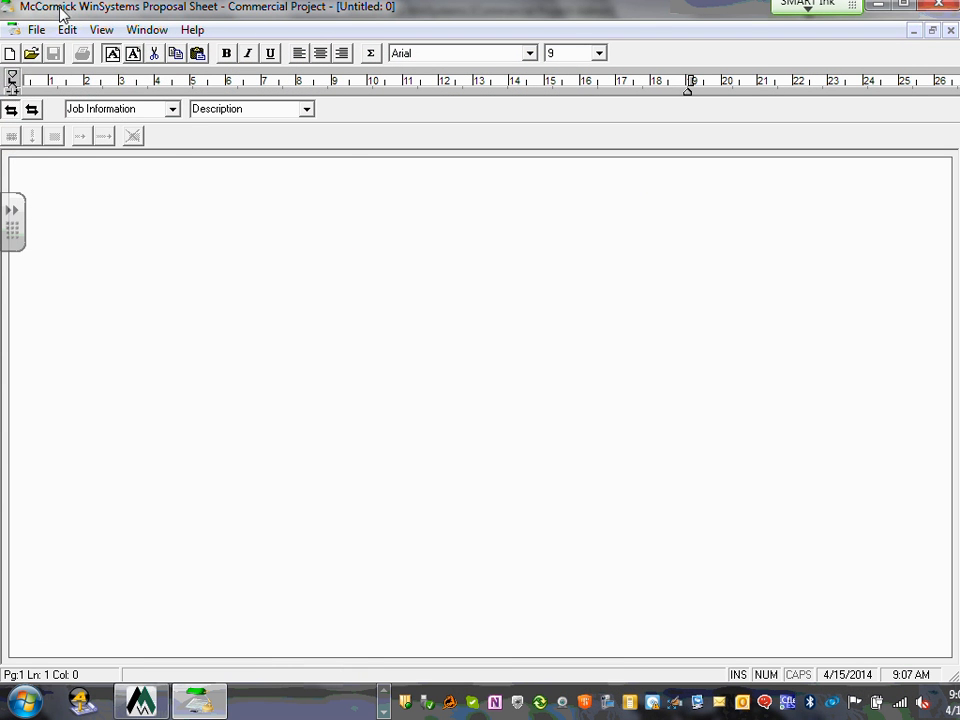
left_click(37, 30)
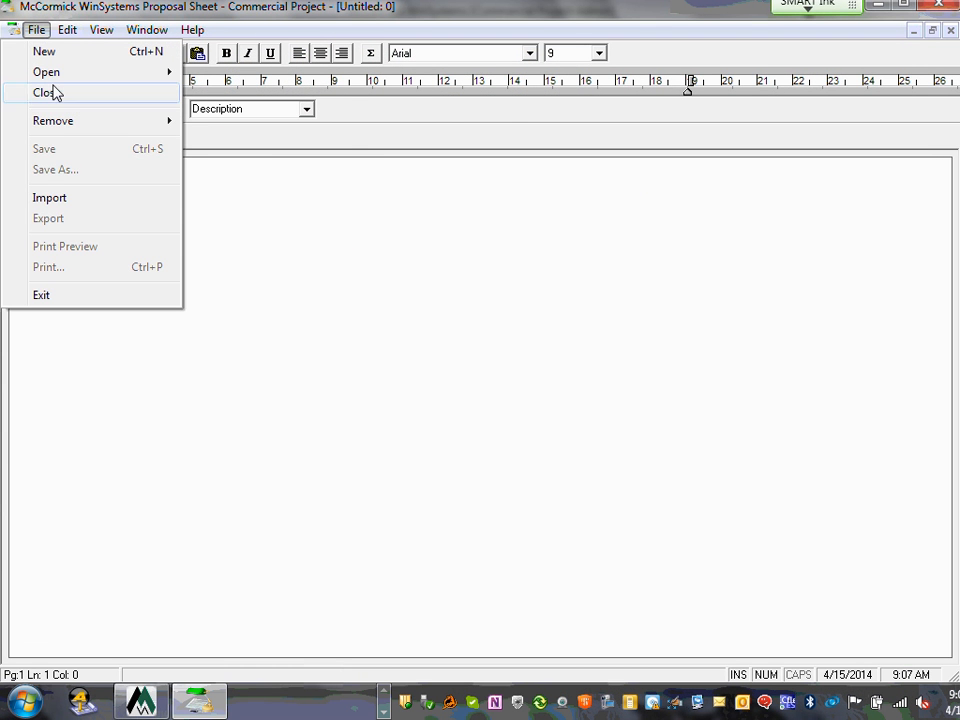
mouse_move(56, 73)
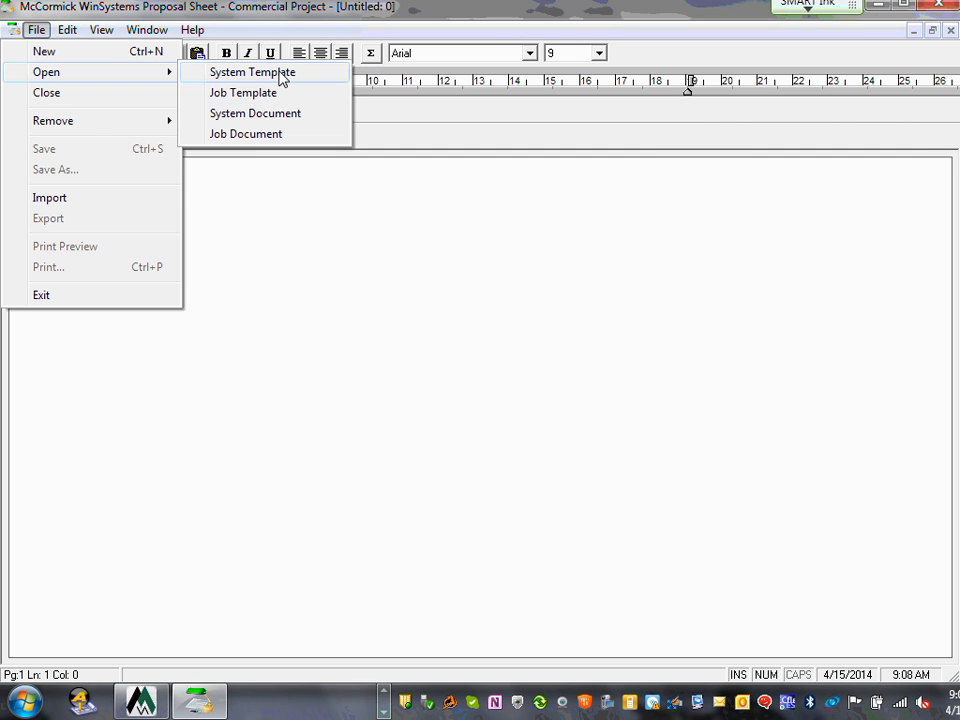
left_click(282, 80)
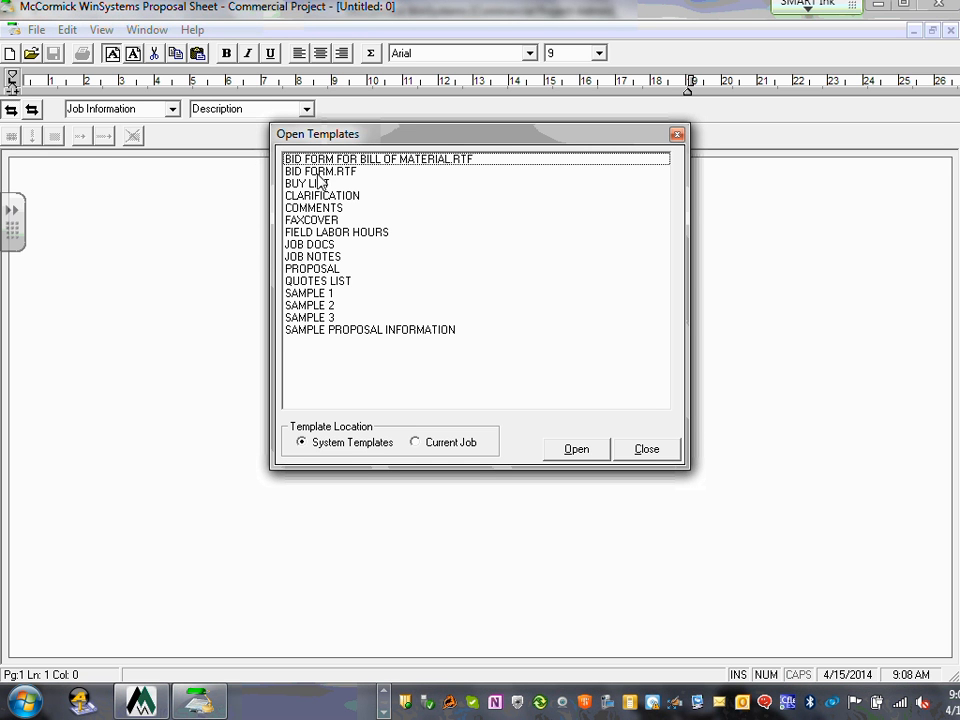
left_click(305, 269)
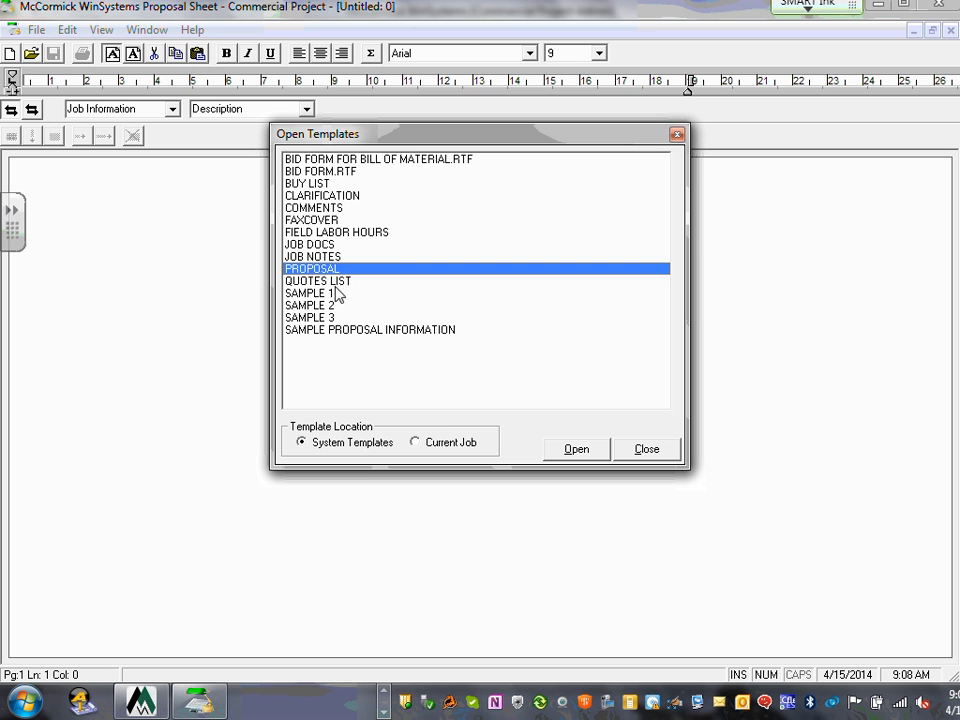
left_click(581, 449)
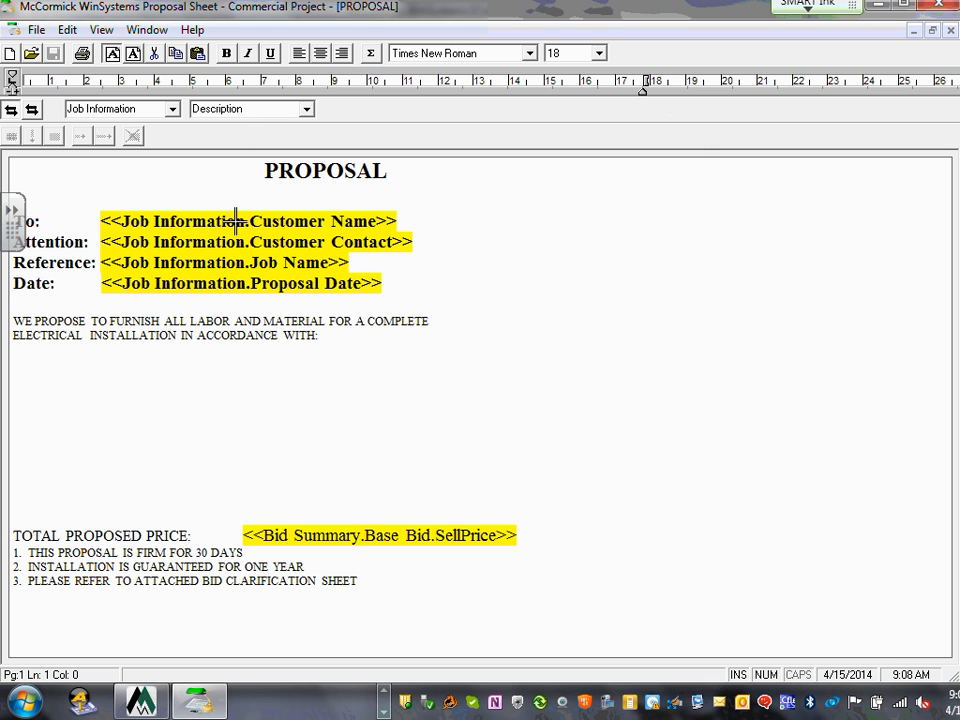
Fill the proposal fields with the job data and Summary #1 sell price, compare them with the field codes, and circle the total proposed price.
left_click(32, 111)
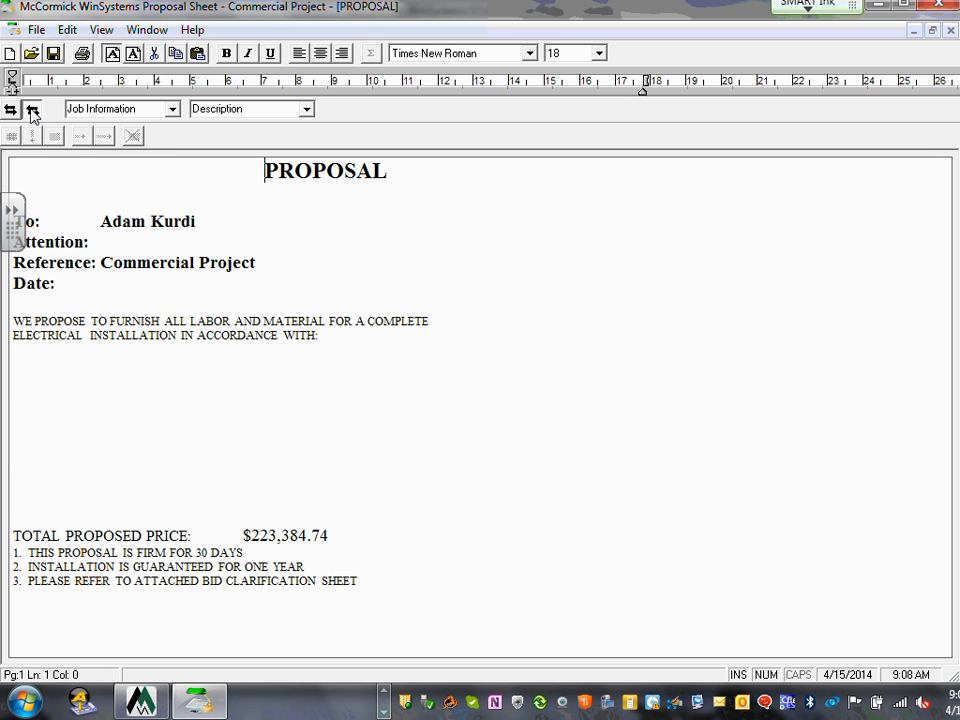
left_click(32, 110)
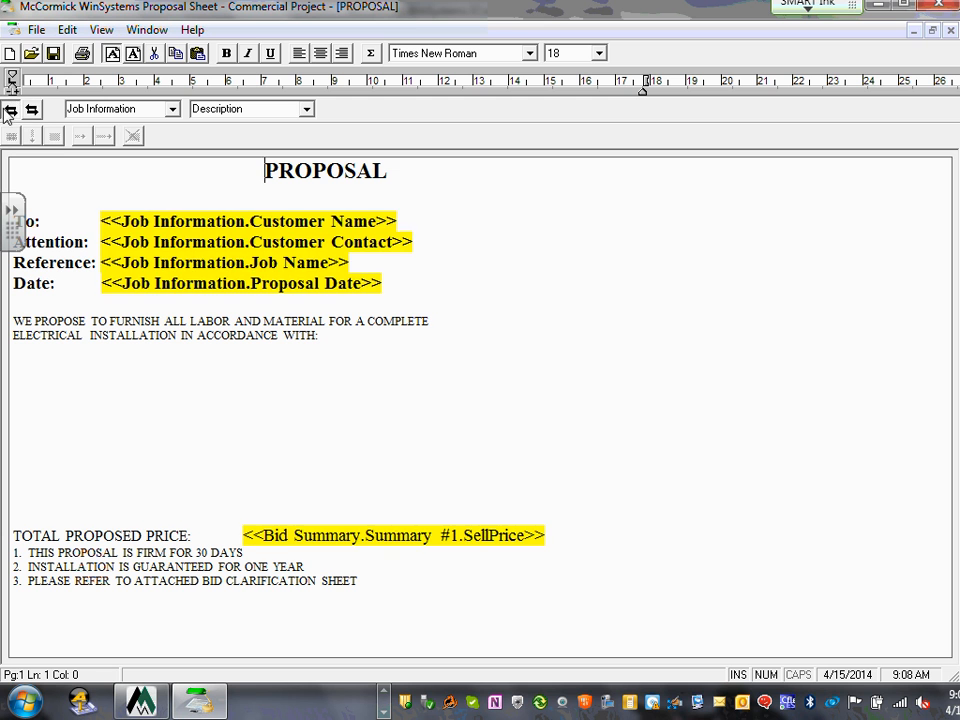
left_click(34, 110)
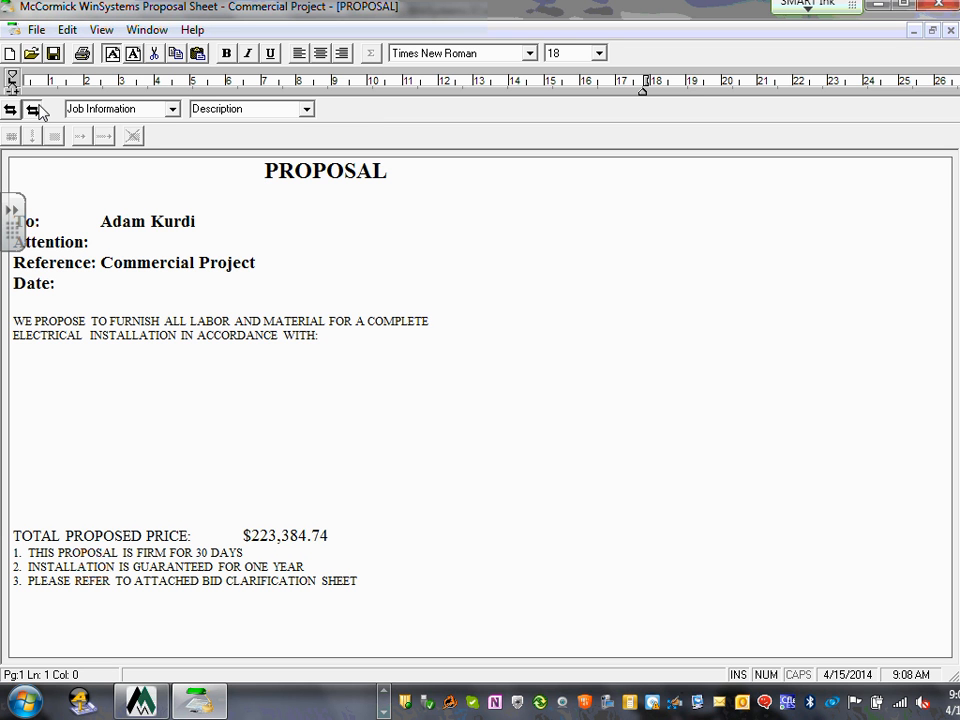
mouse_move(272, 489)
left_mouse_down()
mouse_move(232, 537)
mouse_move(229, 556)
mouse_move(266, 481)
left_mouse_up()
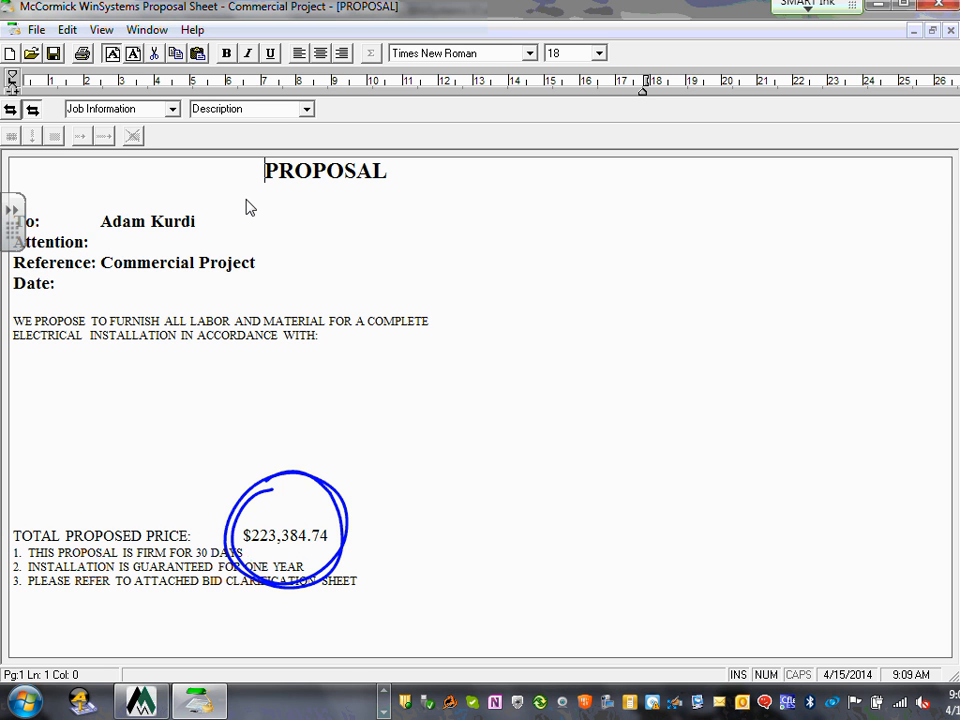
Save the changes to the PROPOSAL document and close the Proposal Sheet.
left_click(950, 30)
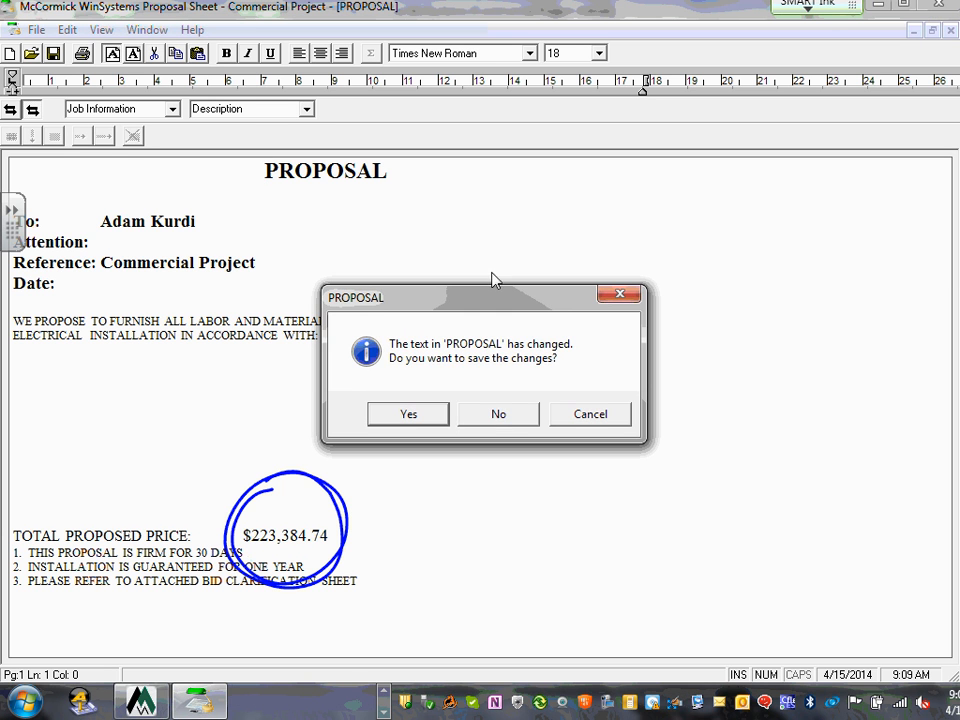
left_click(409, 414)
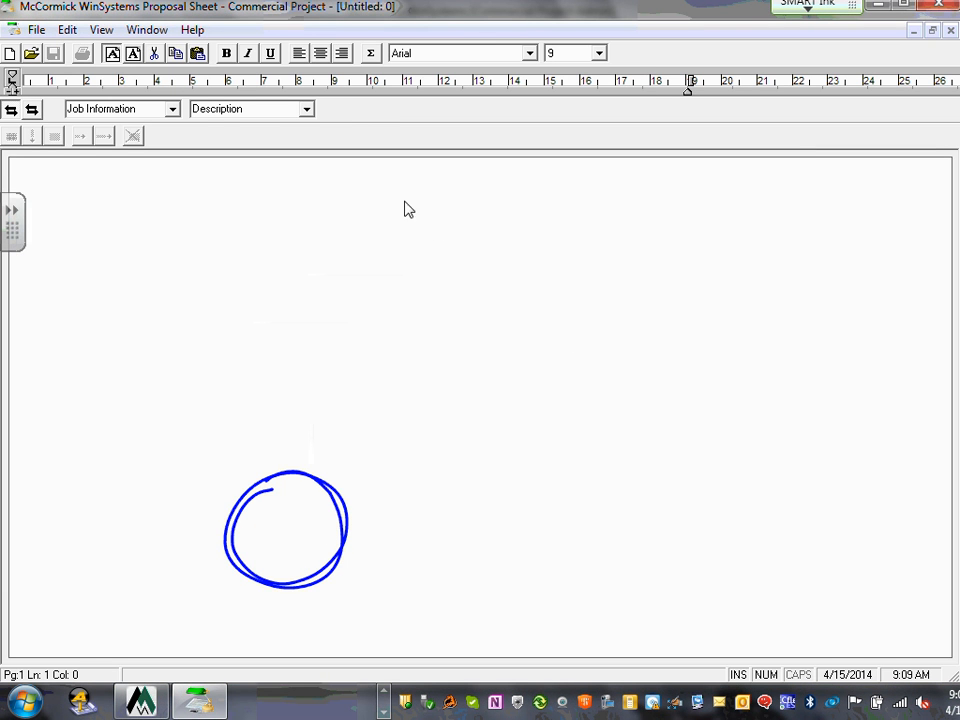
left_click(950, 30)
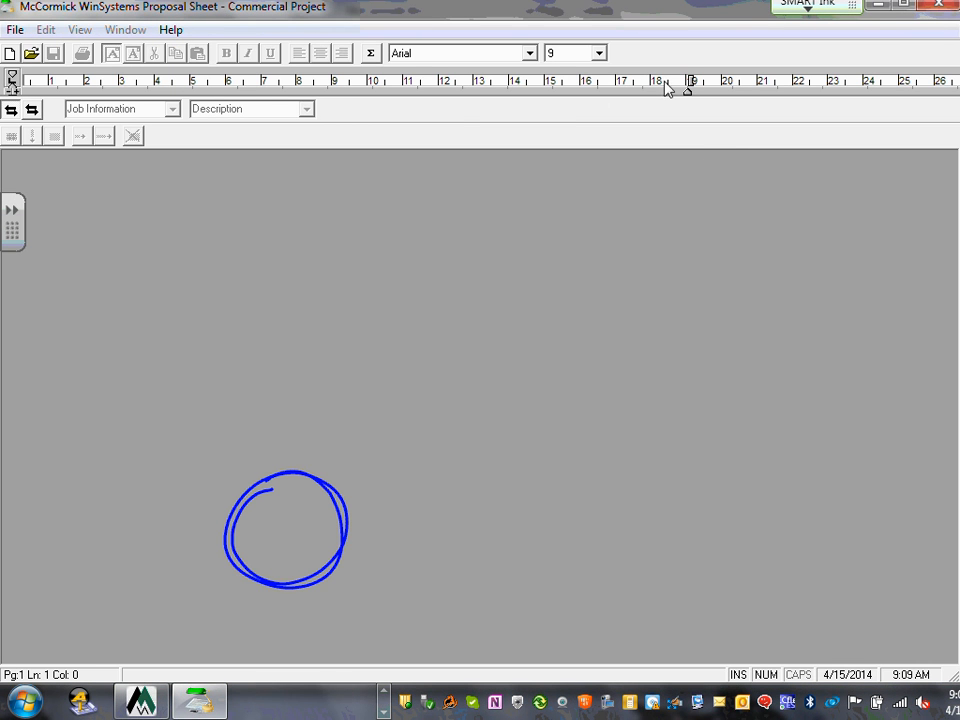
left_click(939, 8)
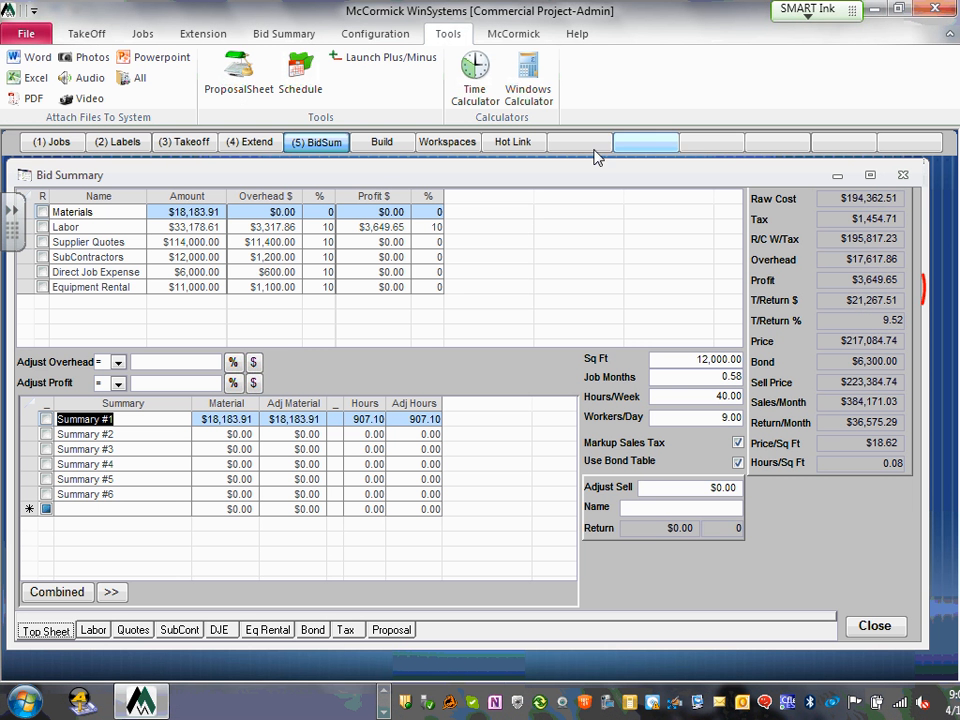
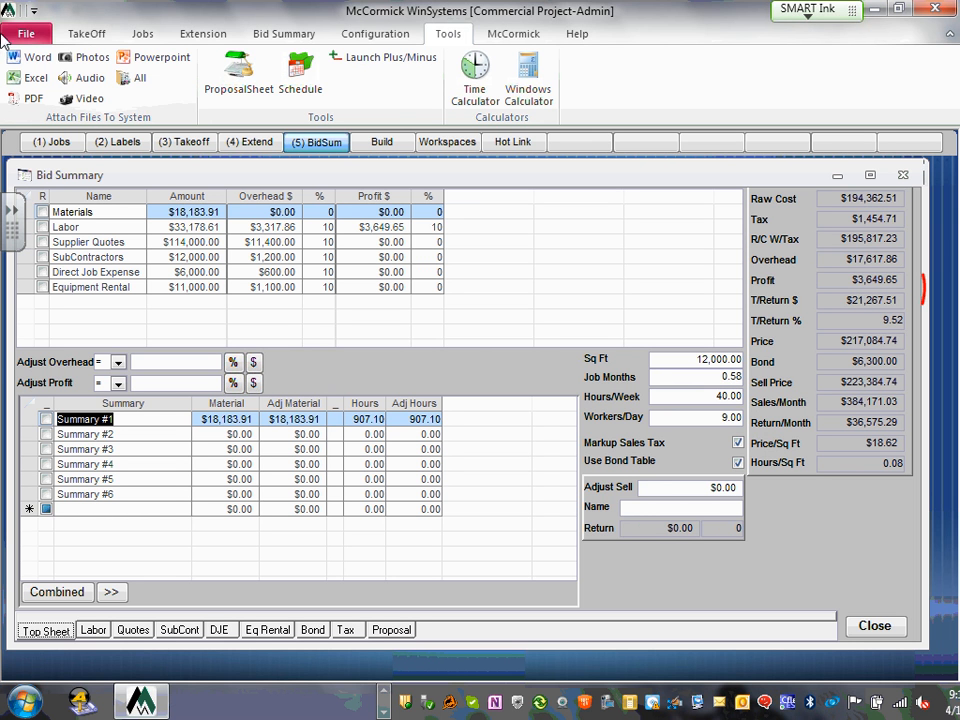
Open the Takeoff screen, reposition the Assemblies window slightly and widen it to show full assembly names.
left_click(190, 146)
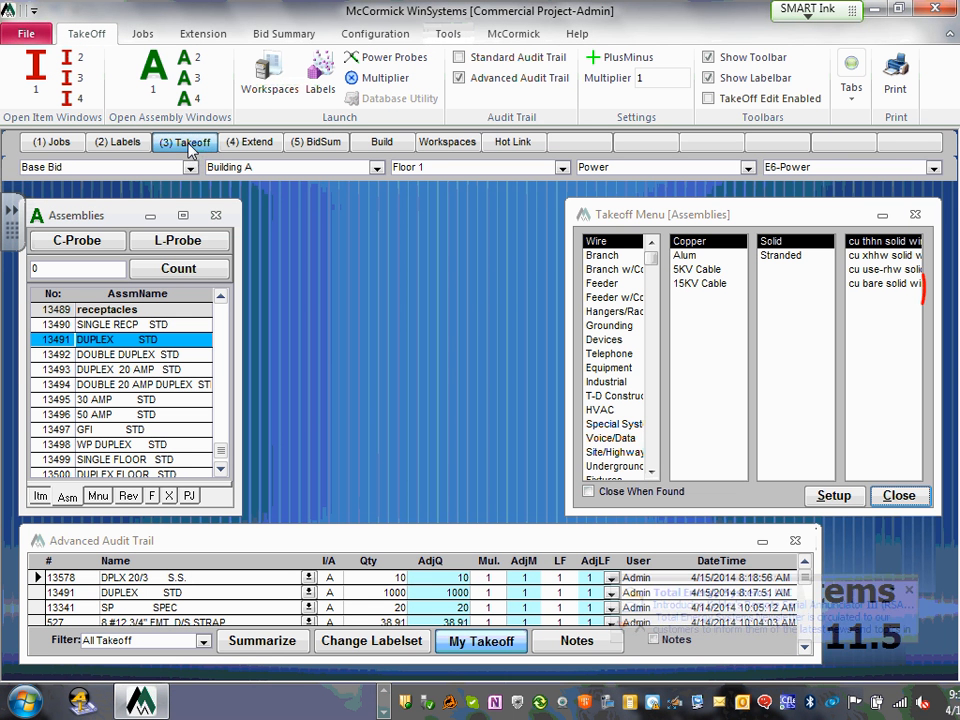
mouse_move(122, 216)
left_mouse_down()
mouse_move(137, 204)
mouse_move(127, 210)
left_mouse_up()
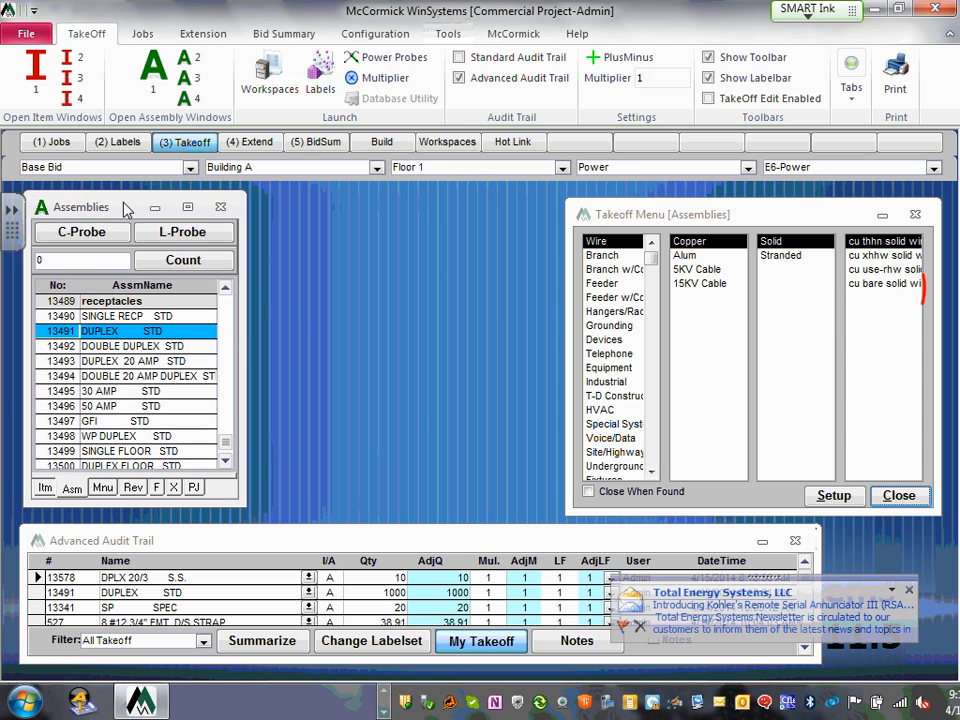
left_click_drag(330, 332, 368, 332)
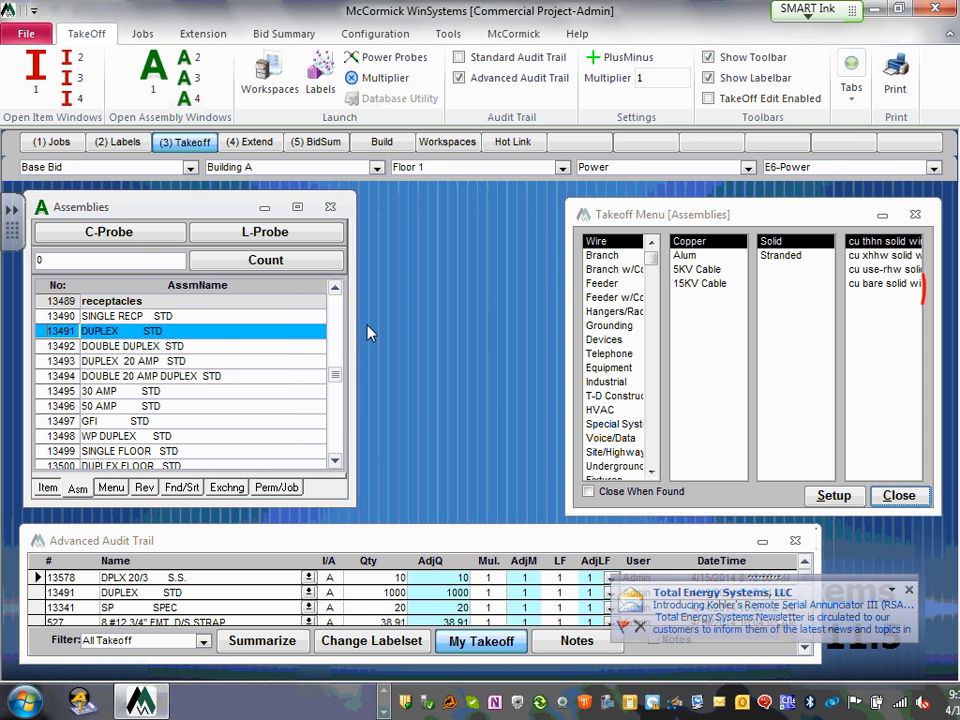
Locate the DPLX 20/3 assembly in the Takeoff Menu under Devices, Spec., Recpt Spec.
left_click(603, 340)
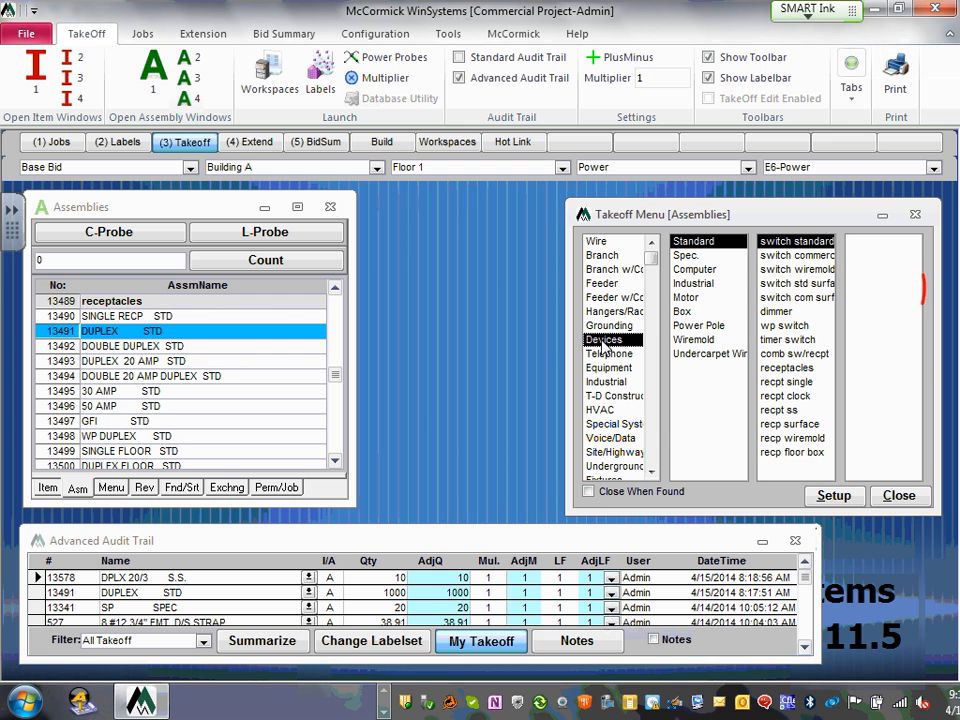
left_click(687, 258)
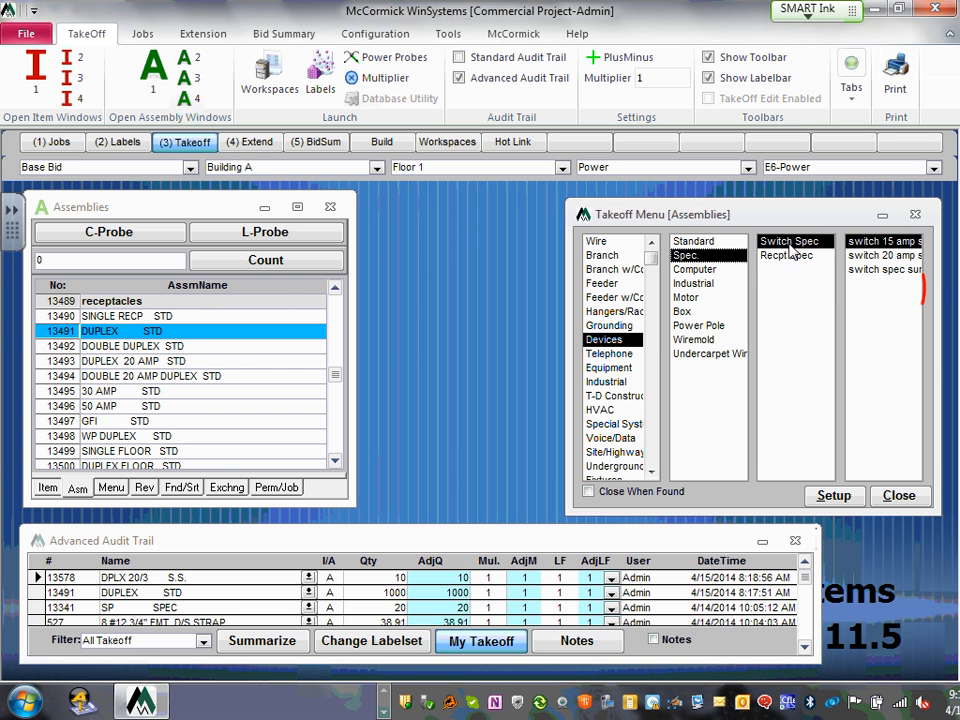
left_click(789, 258)
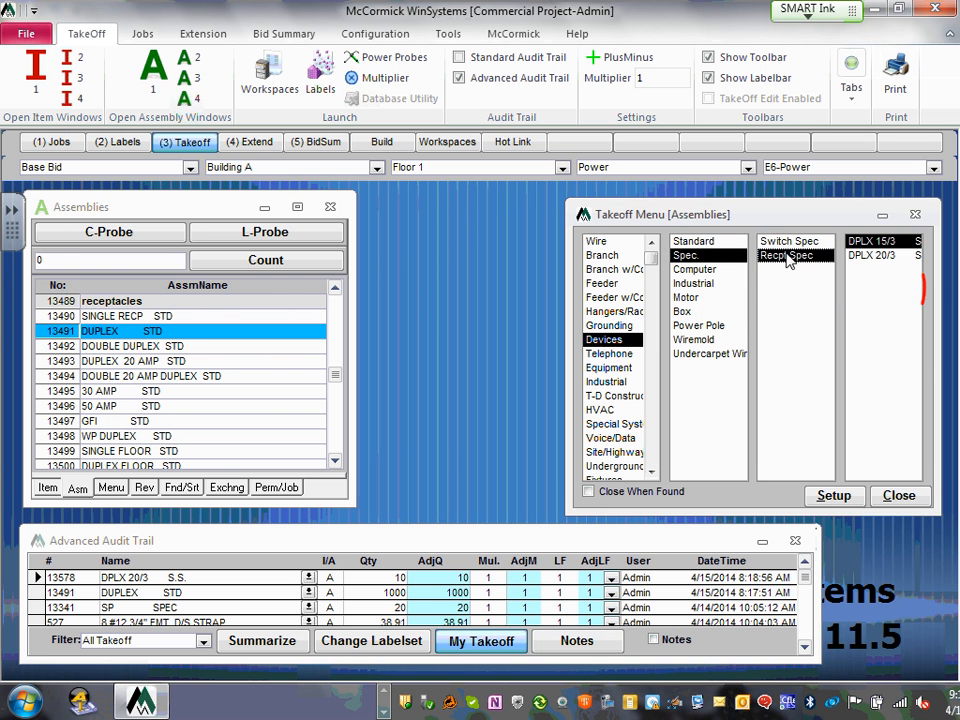
left_click(872, 256)
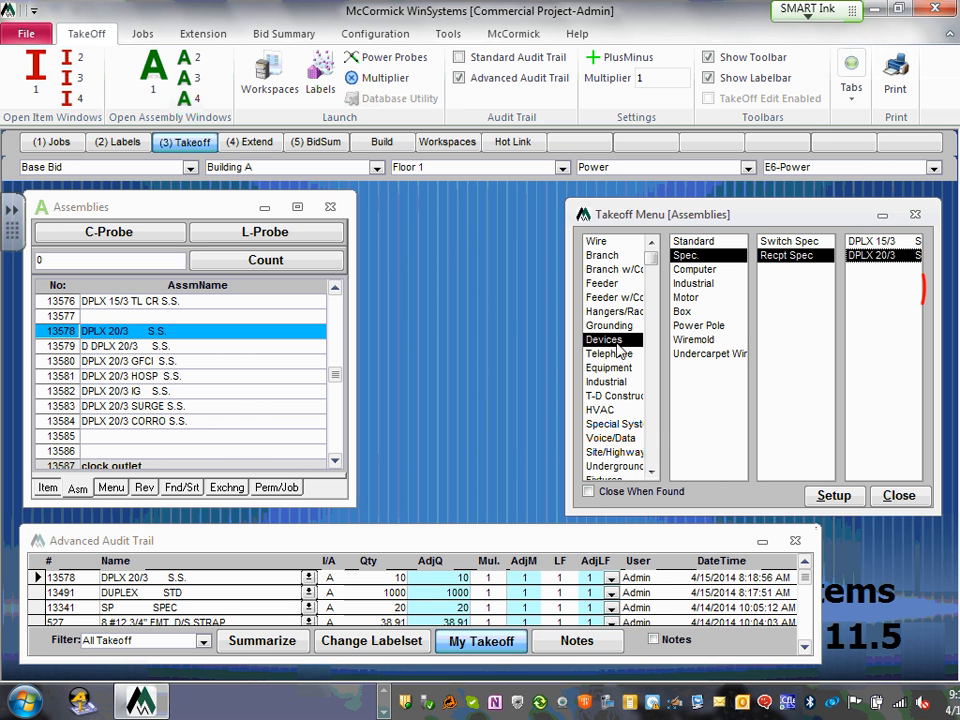
Enlarge the Advanced Audit Trail window and delete its four newest entries, from DPLX 20/3 S.S. through 8 #12 3/4" EMT D/S STRAP.
left_click_drag(813, 566, 950, 566)
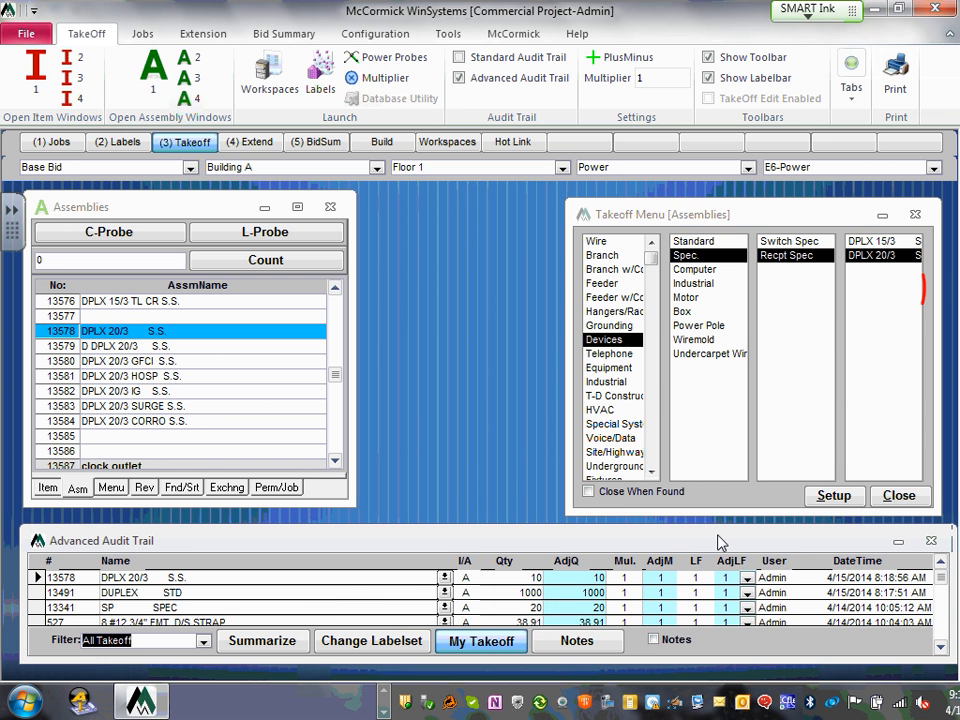
left_click_drag(536, 531, 536, 433)
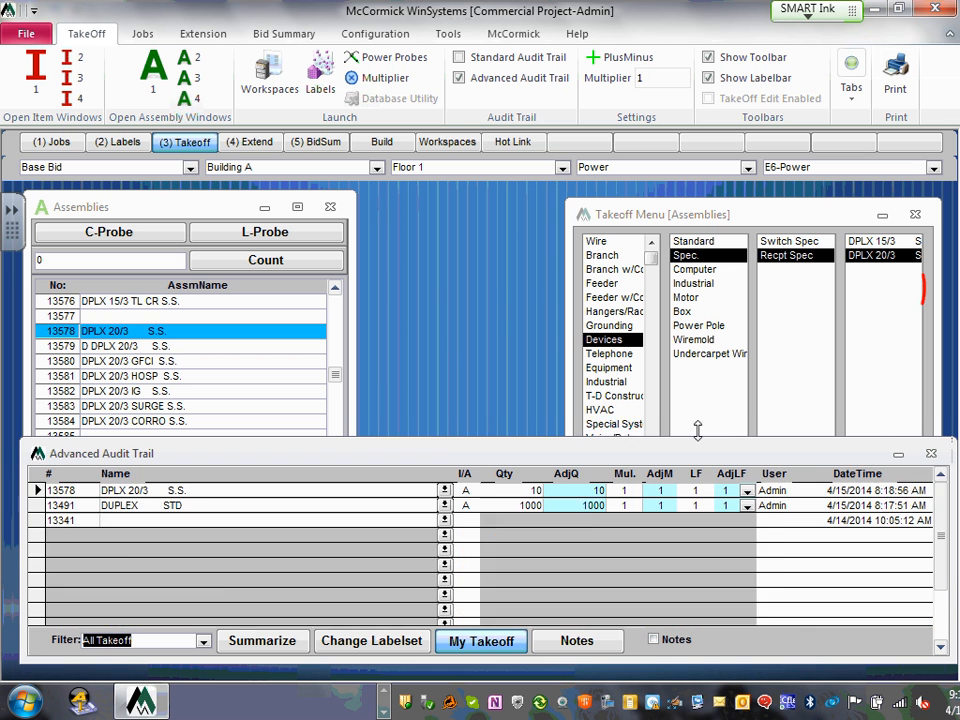
left_click(37, 479)
left_click_drag(37, 479, 42, 528)
key("Delete")
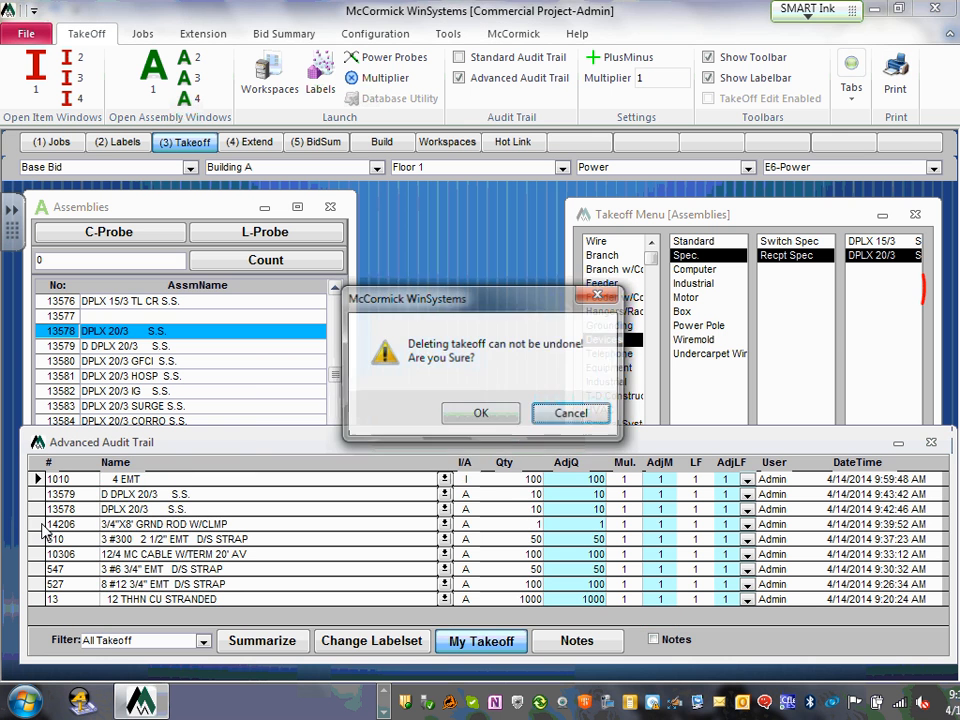
left_click(498, 419)
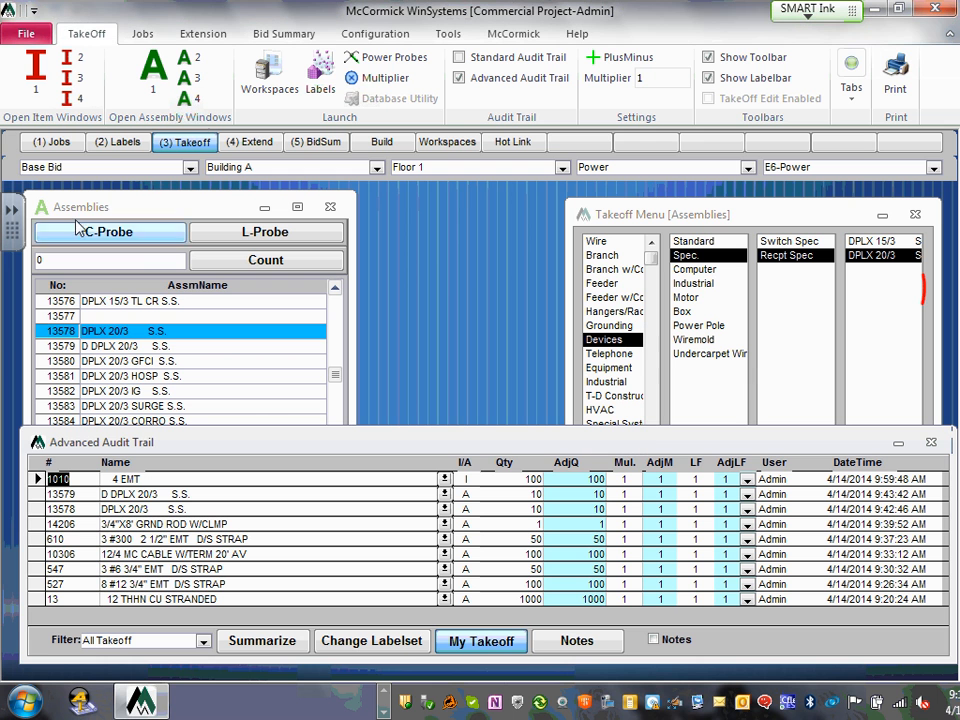
Review the bid, building and system label choices, and set the takeoff labels to Lighting and drawing E5-Lighting.
left_click(192, 169)
left_click(192, 169)
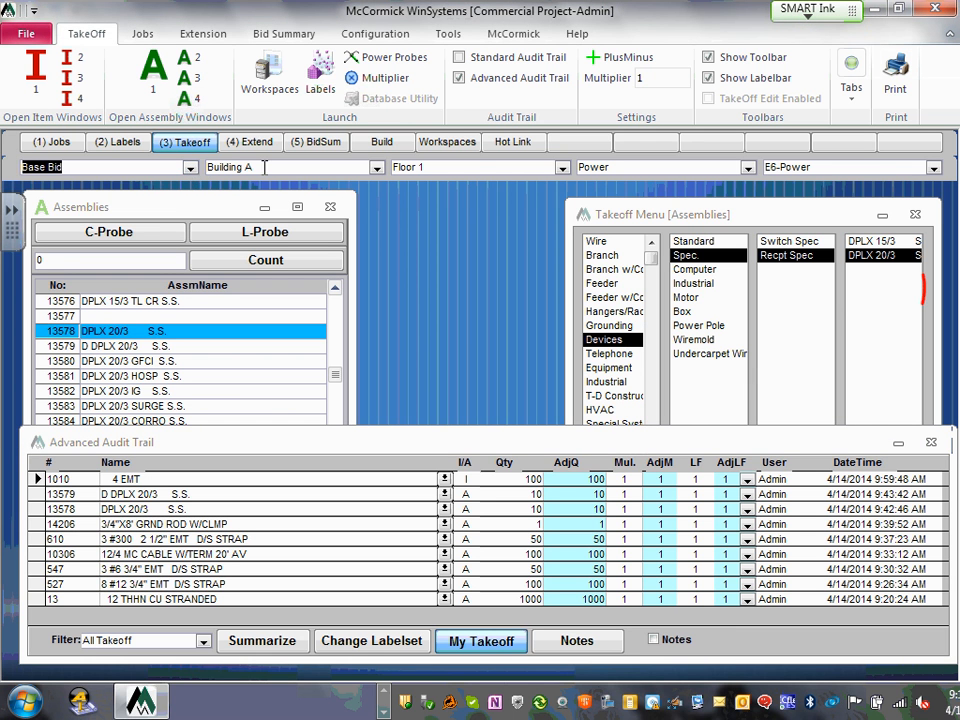
left_click(377, 168)
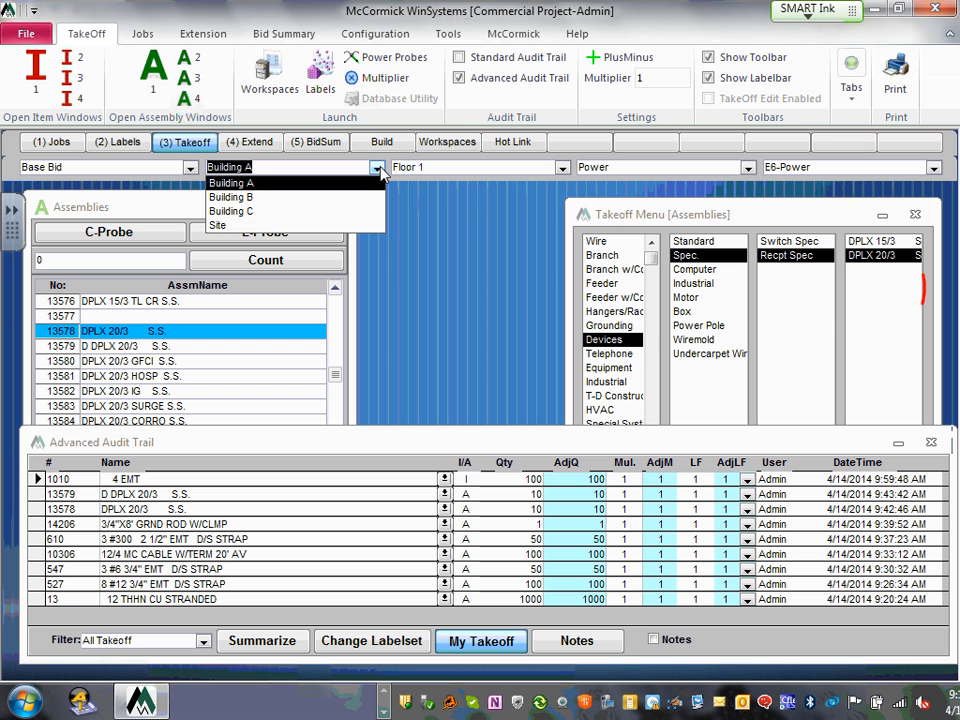
left_click(378, 169)
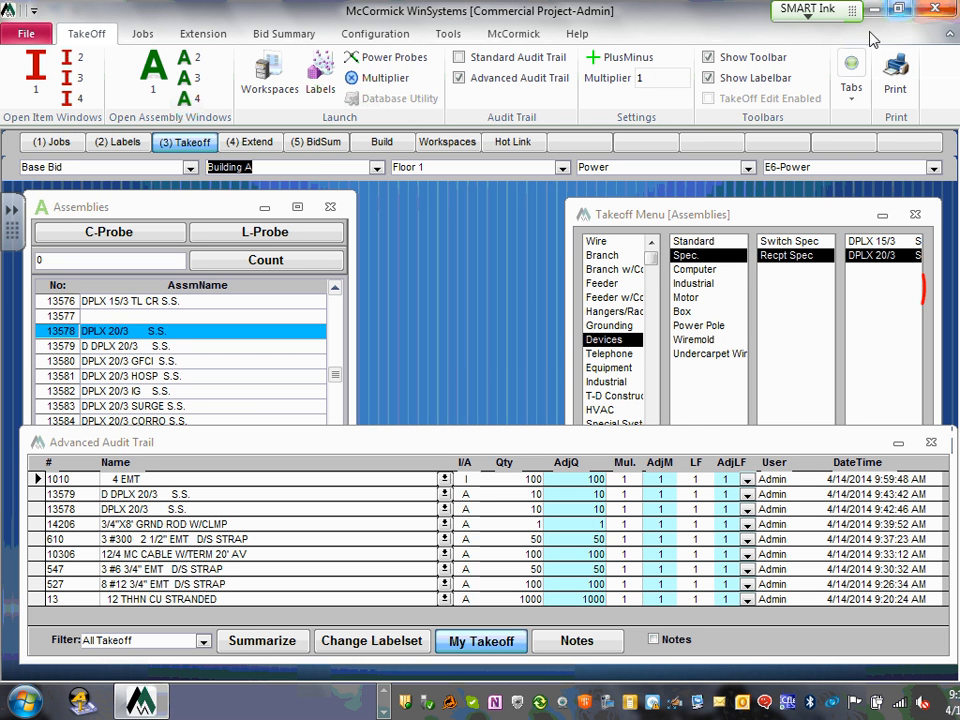
left_click(748, 168)
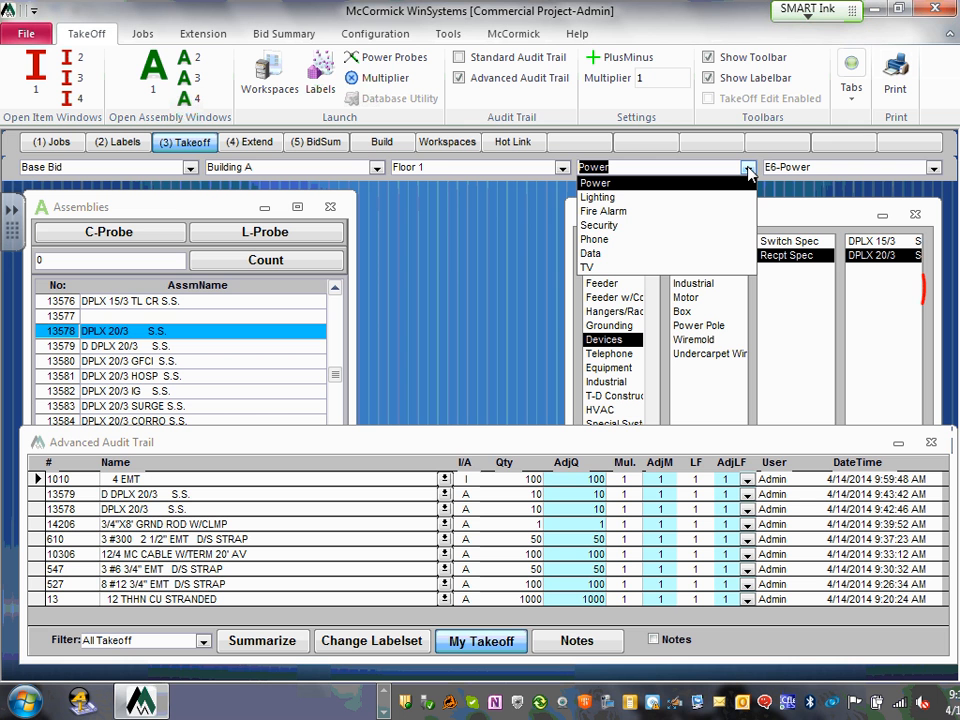
left_click(748, 170)
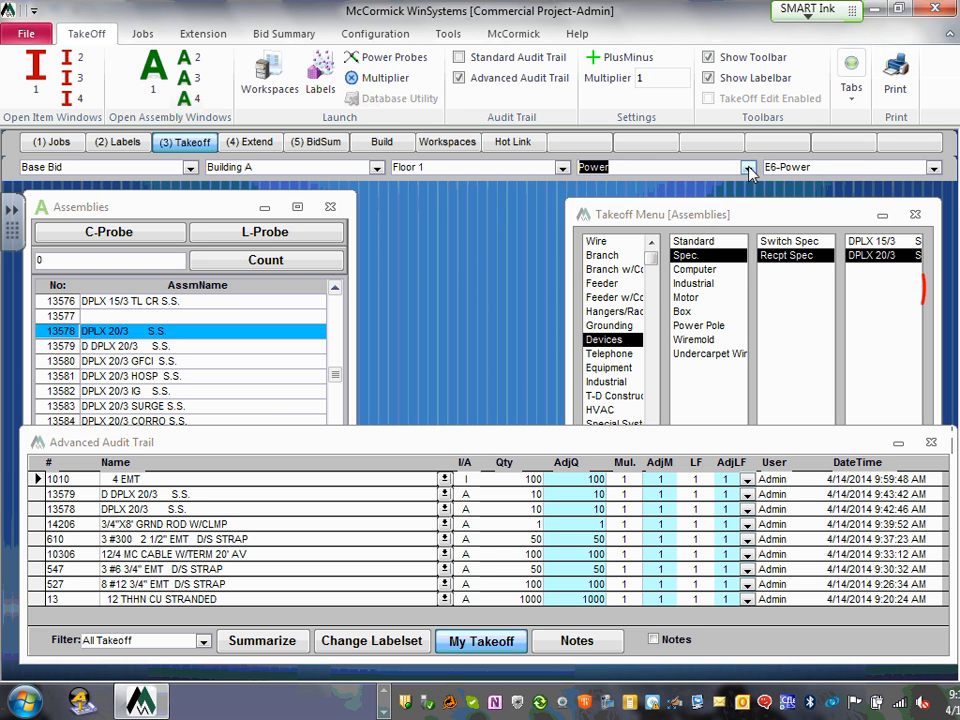
left_click(933, 168)
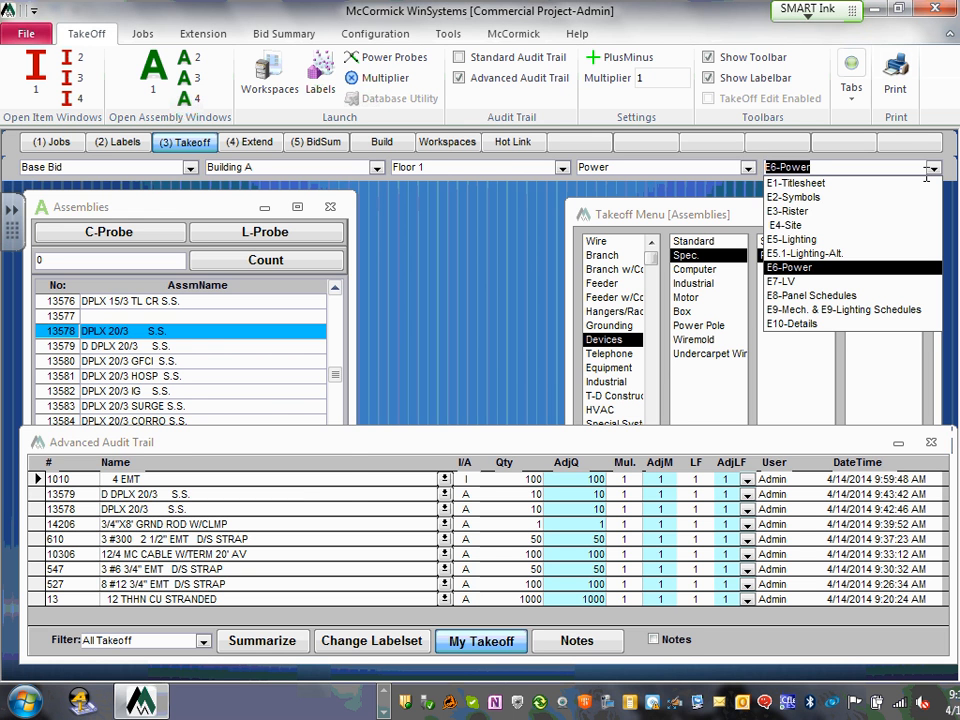
left_click(795, 239)
left_click(748, 167)
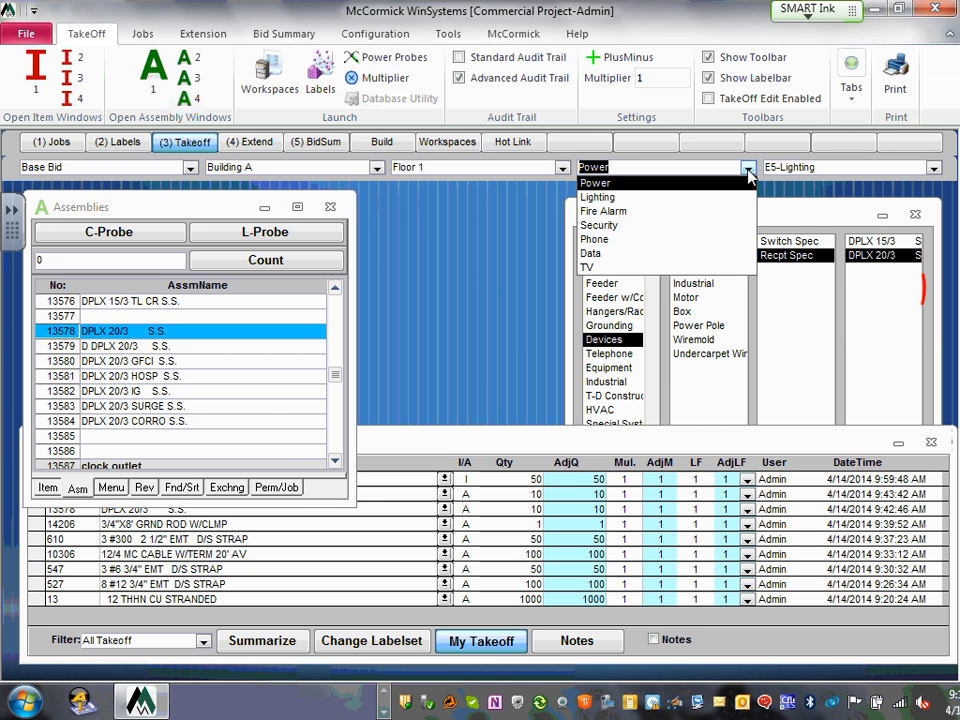
left_click(682, 199)
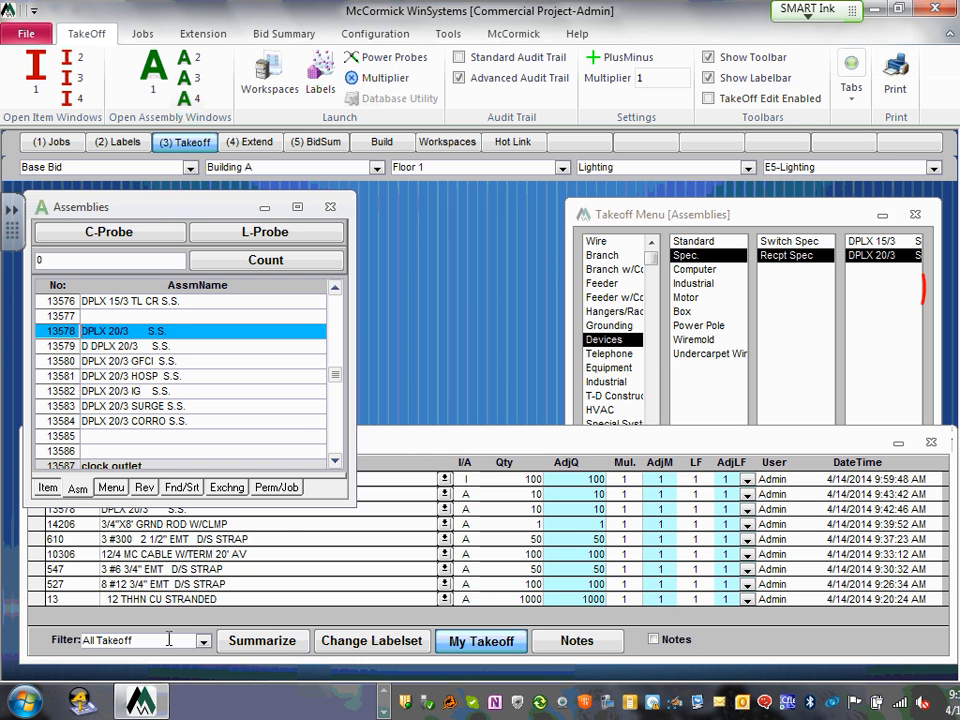
Compare the Advanced Audit Trail entries under the All Current Labels and All Takeoff filters, ending on All Takeoff.
left_click(202, 641)
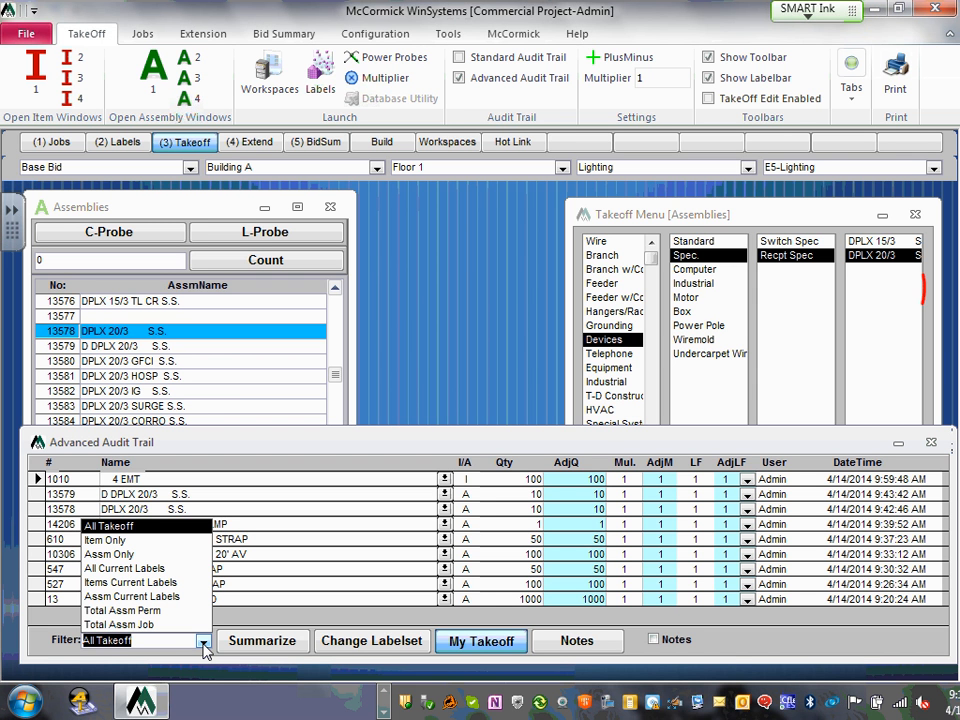
left_click(125, 568)
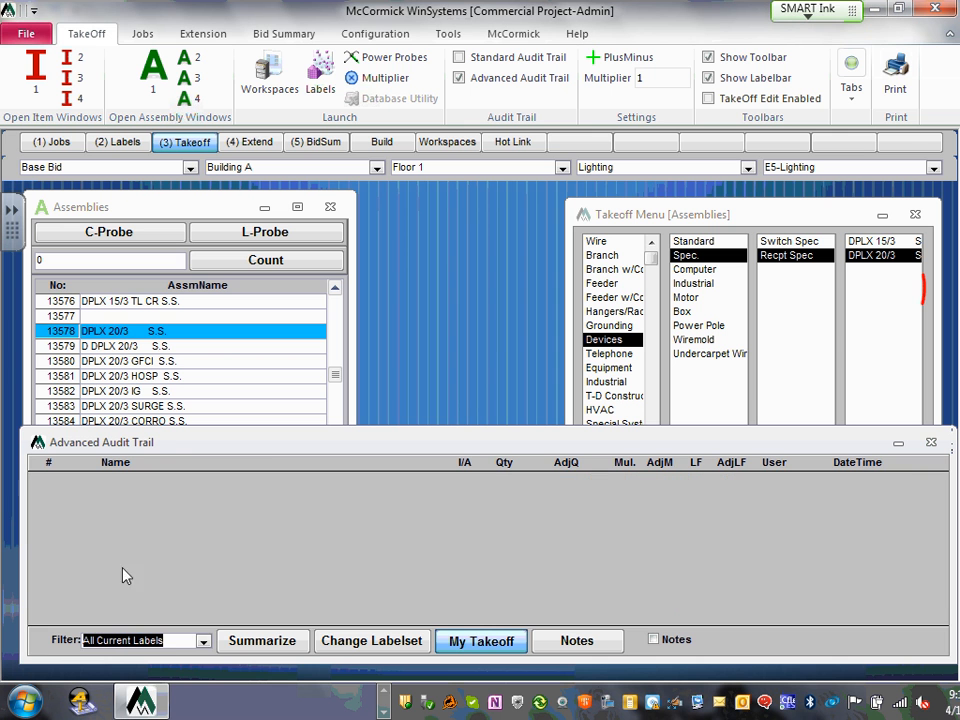
left_click(201, 641)
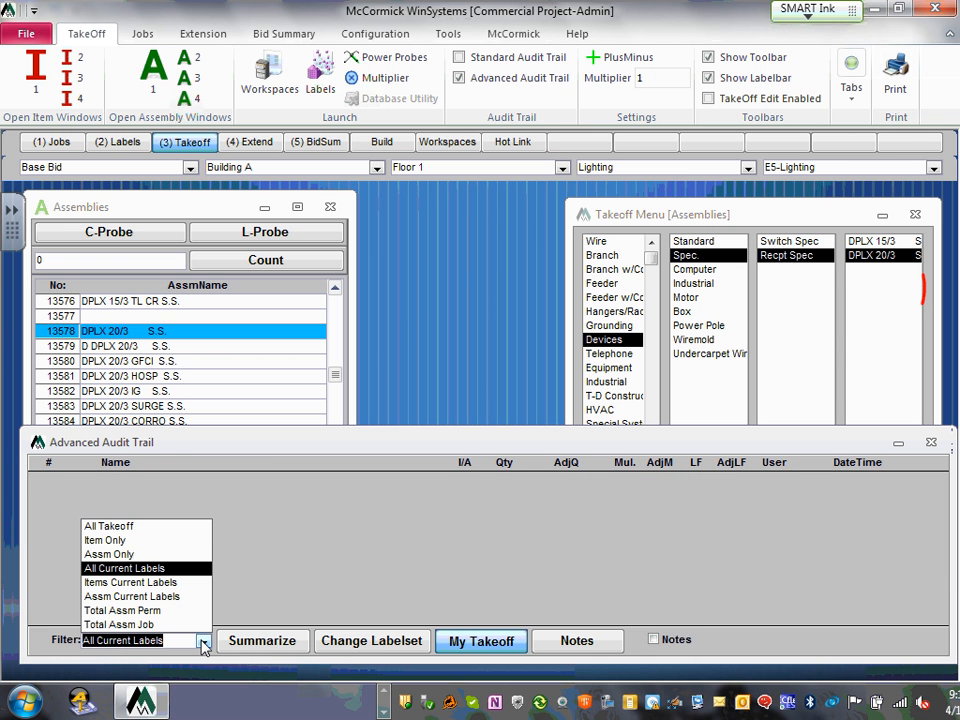
left_click(145, 530)
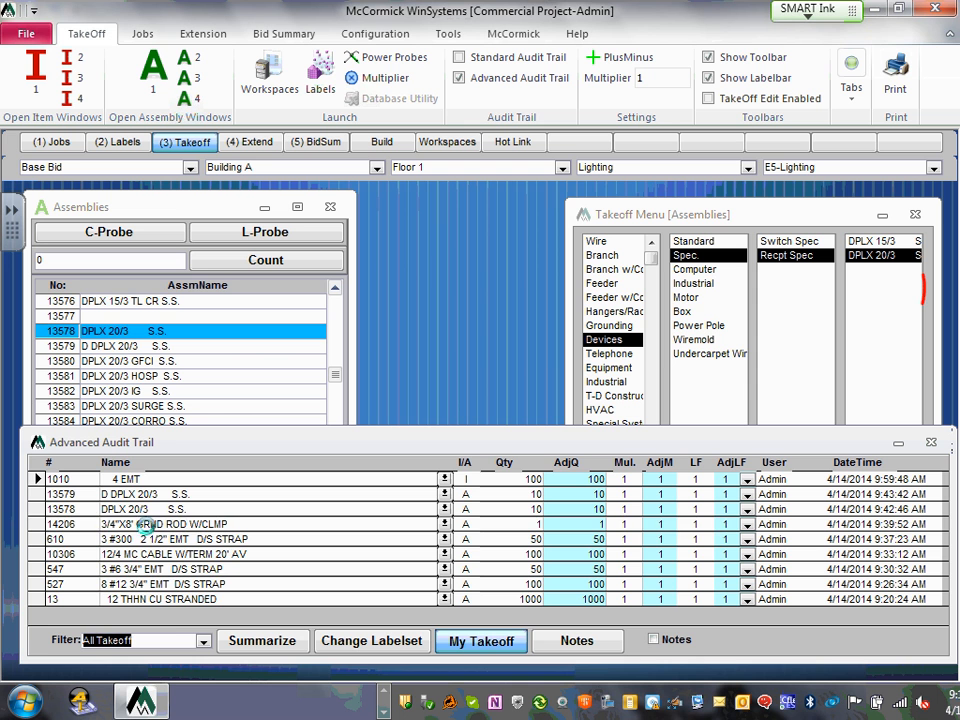
left_click(201, 641)
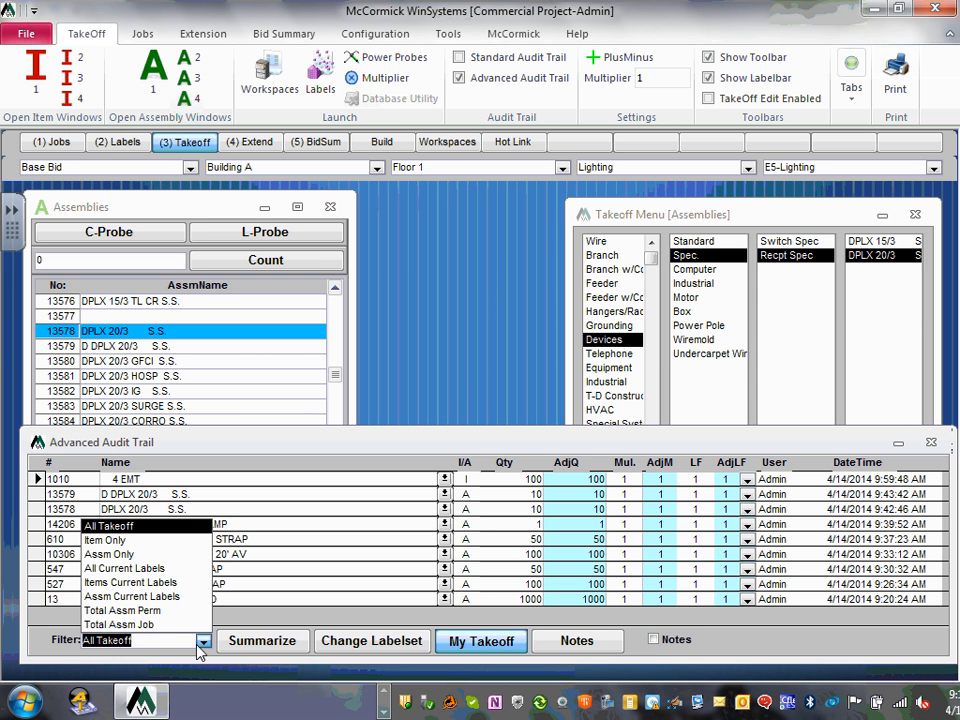
left_click(142, 567)
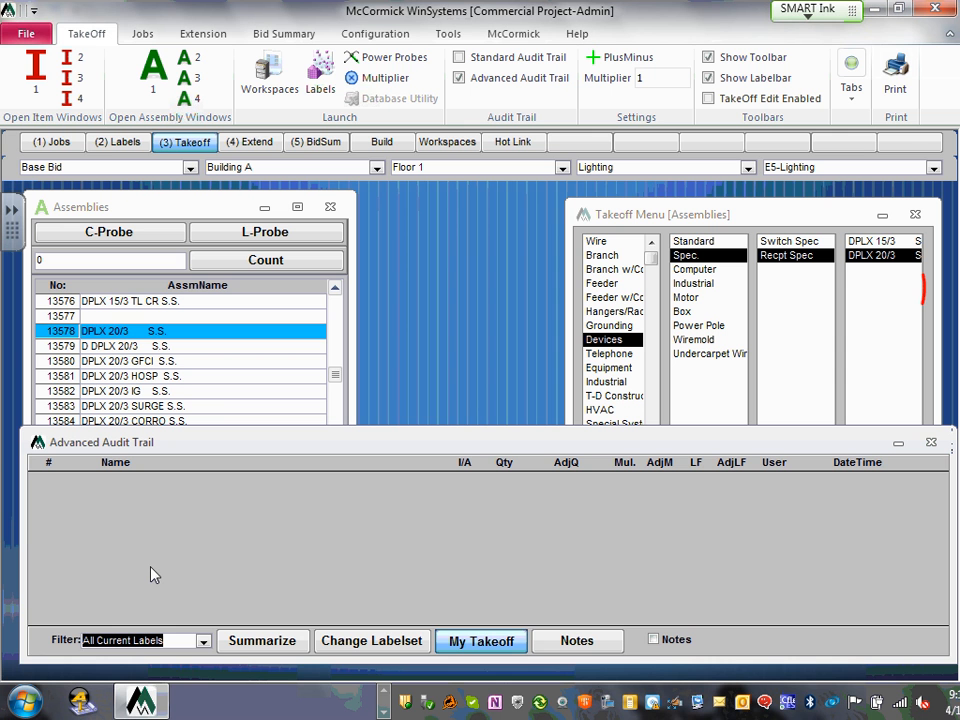
left_click(203, 641)
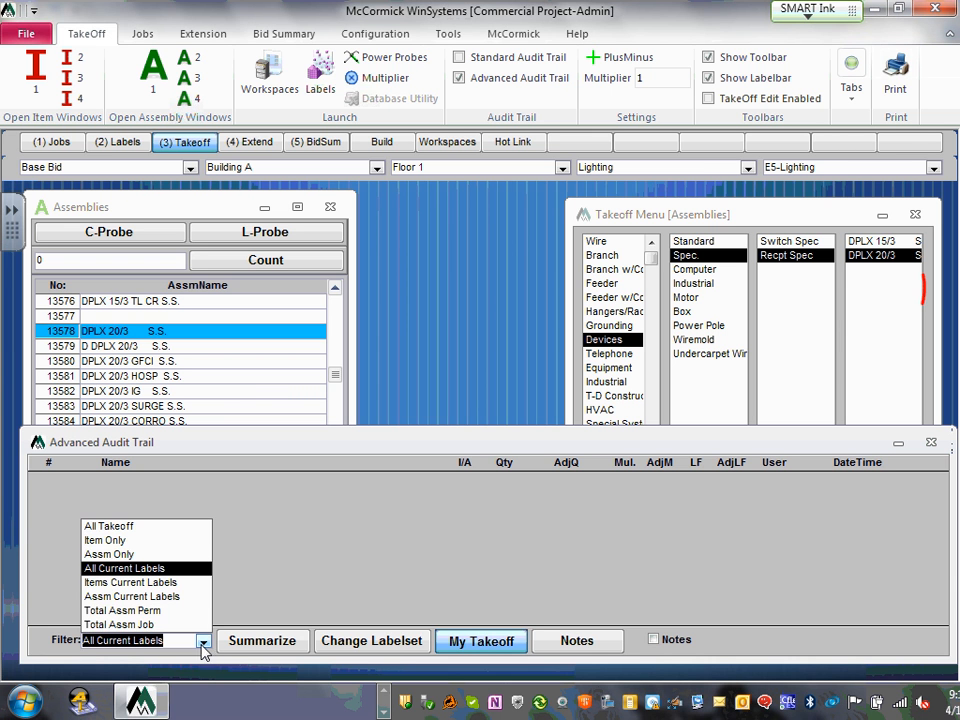
left_click(160, 527)
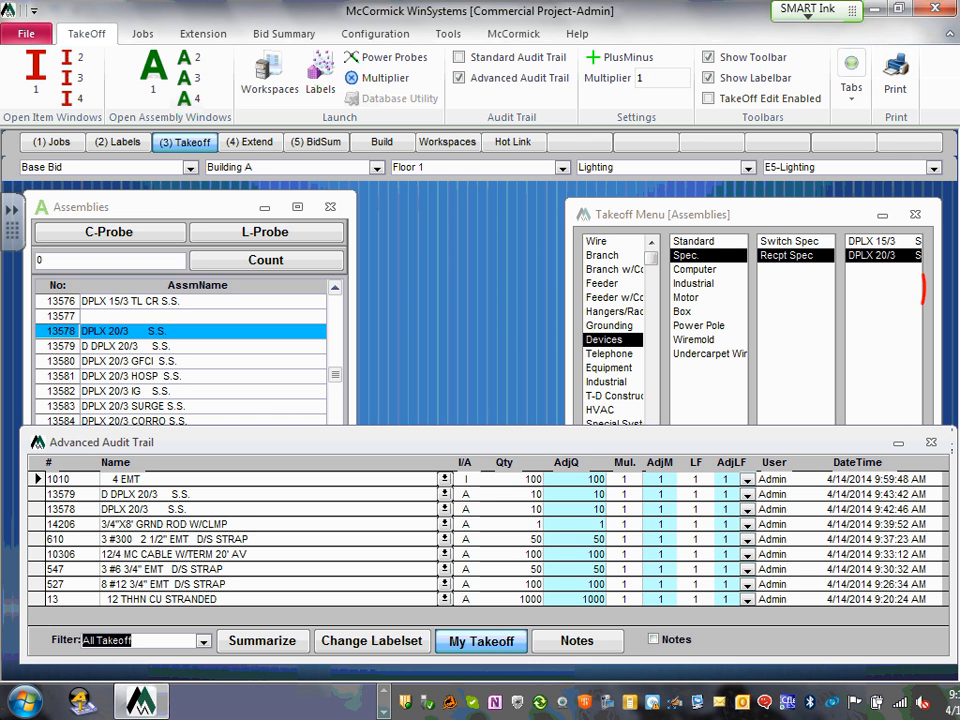
left_click(387, 693)
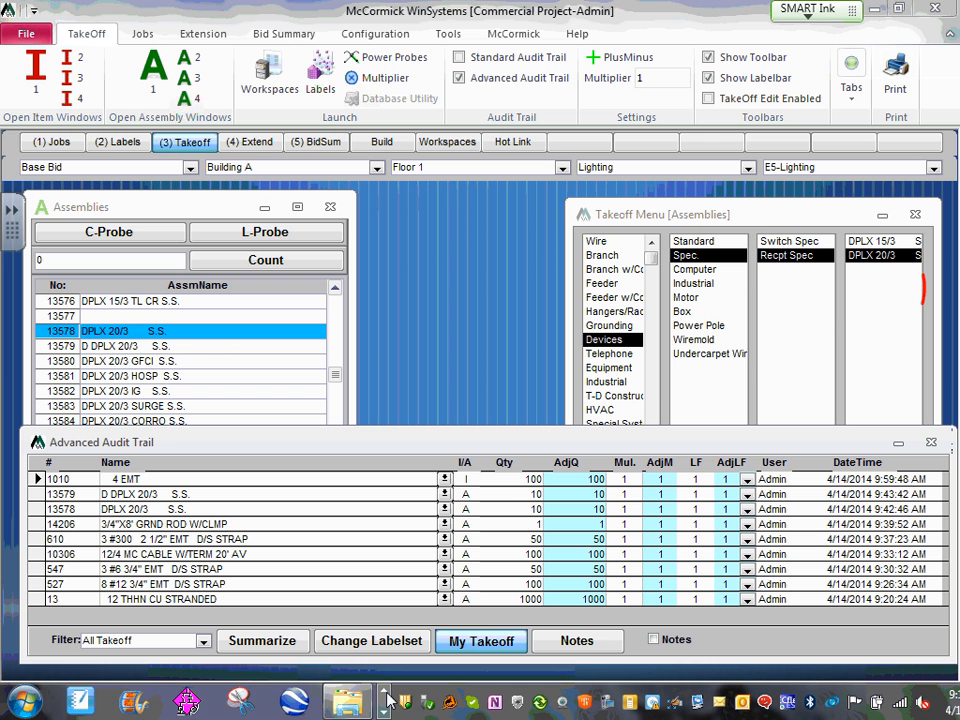
left_click(387, 693)
left_click(245, 700)
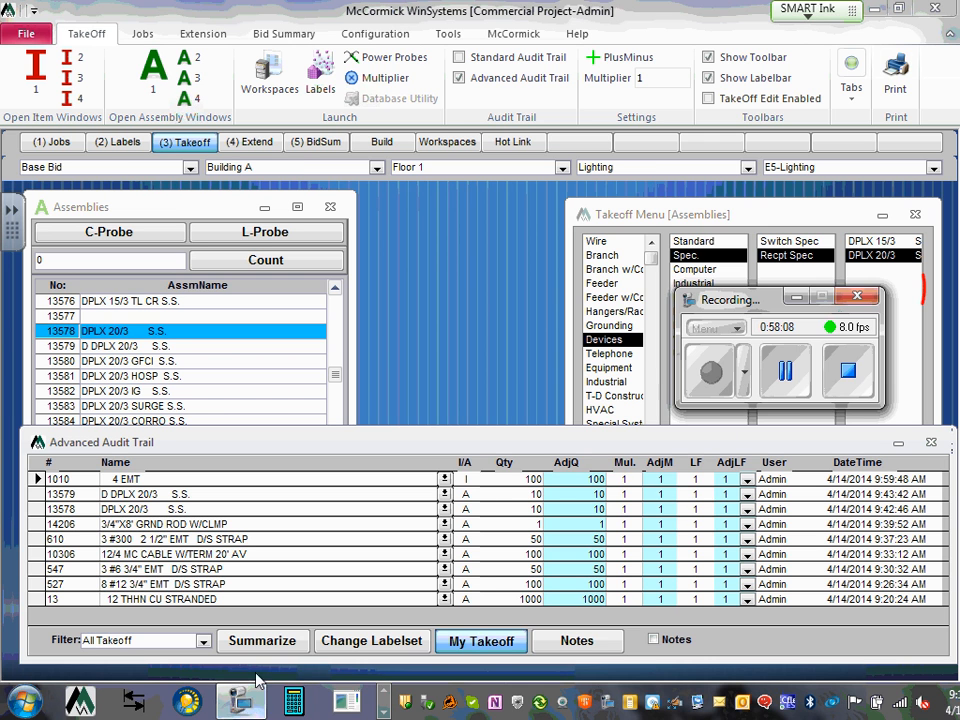